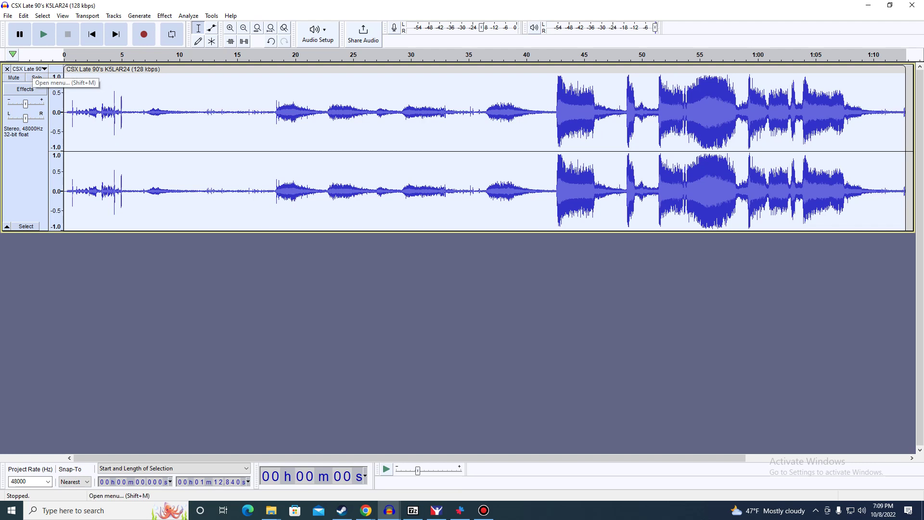
Split the stereo recording into mono tracks and remove the second of the two tracks.
left_click(29, 69)
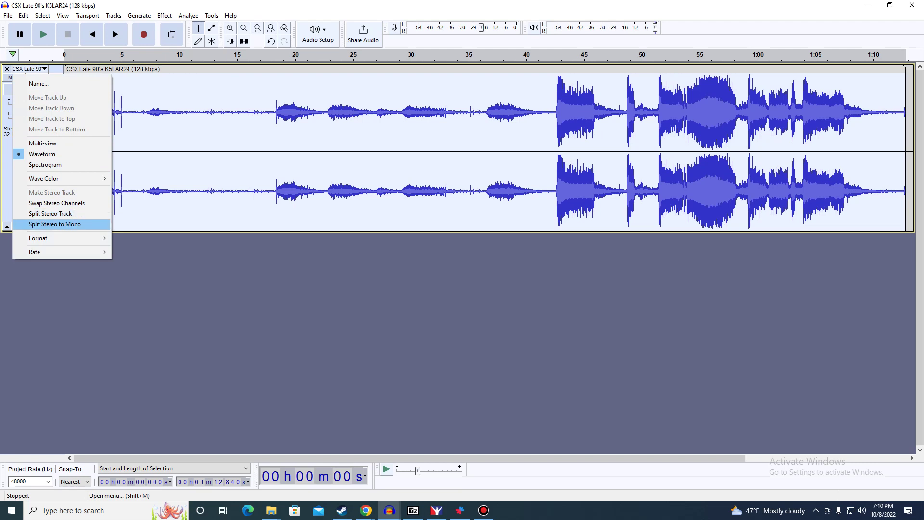
key("Return")
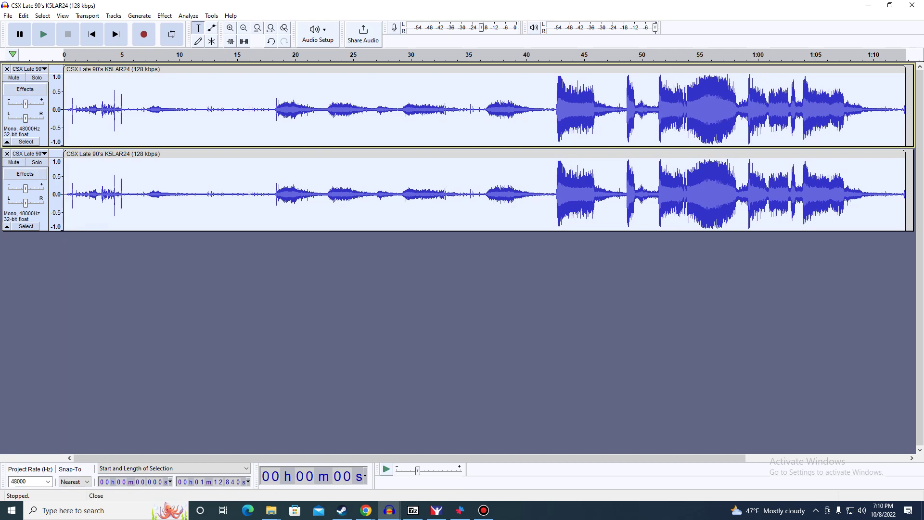
left_click(6, 154)
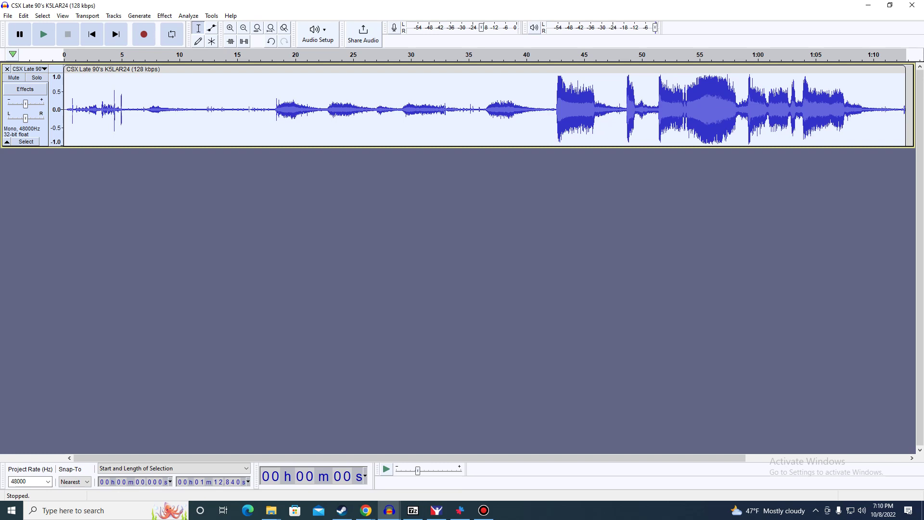
Copy the roughly 6-second section starting at about 42.5 s and paste it into a new project.
left_click_drag(555, 110, 624, 111)
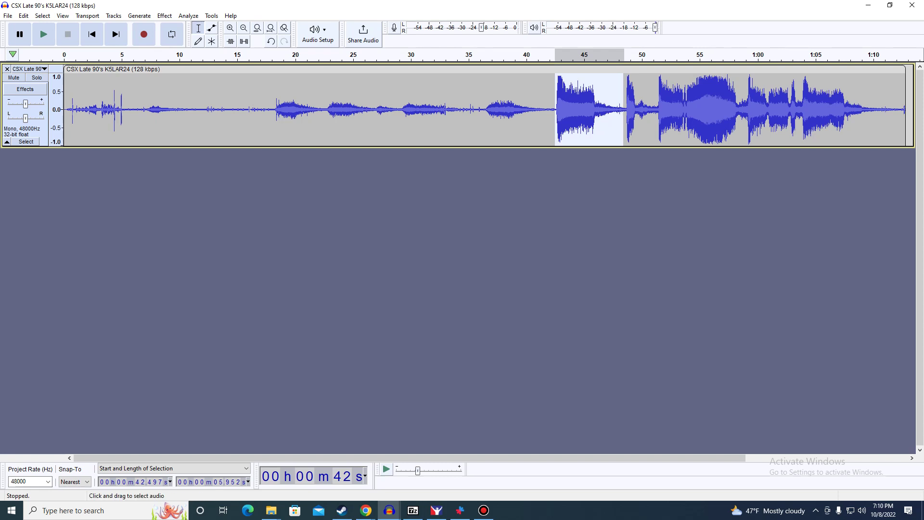
right_click(573, 104)
left_click(596, 122)
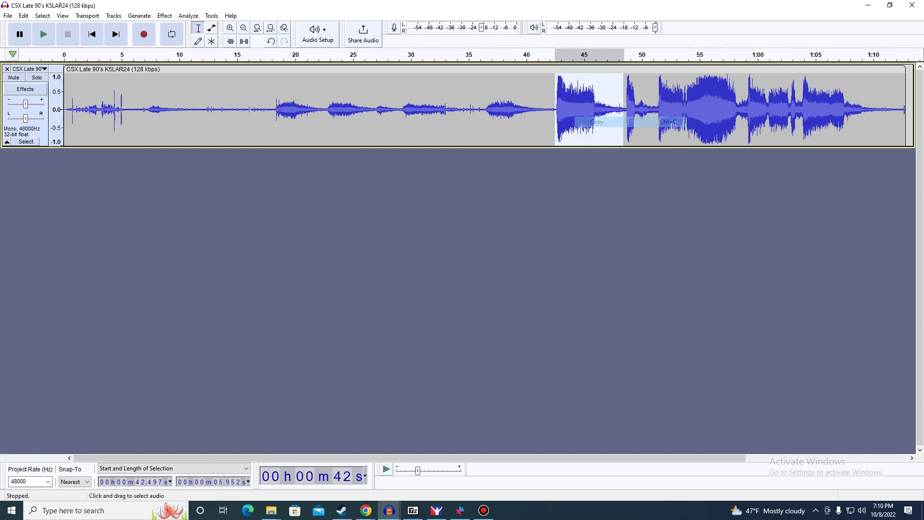
left_click(8, 16)
left_click(17, 27)
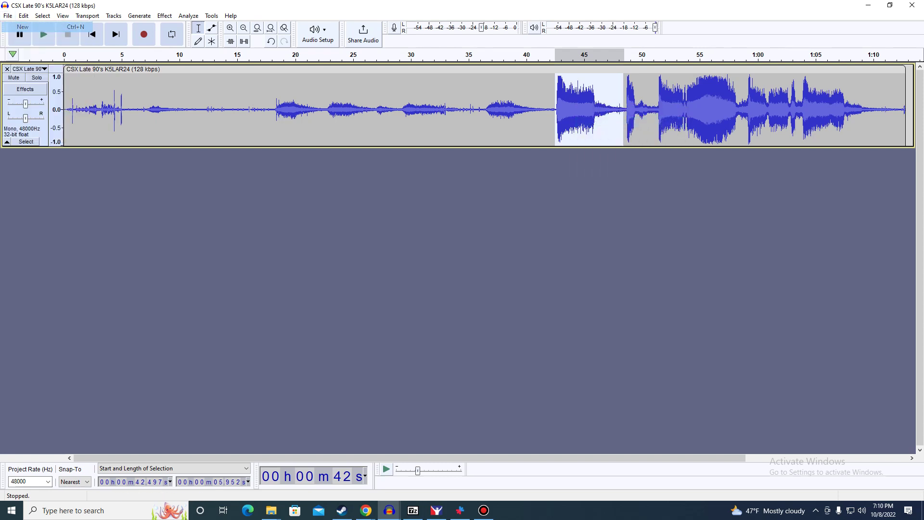
key("ctrl+v")
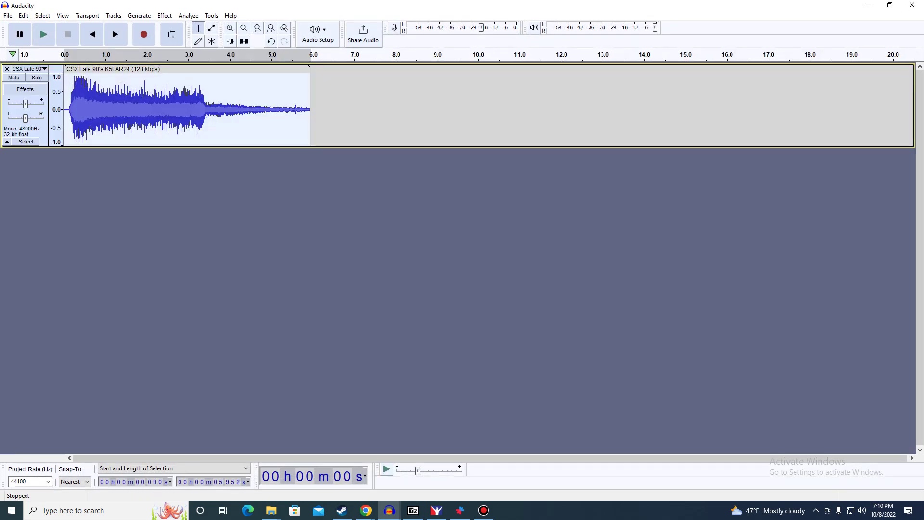
Return to the original recording's project and listen to it from about 56 s.
key("alt+Tab")
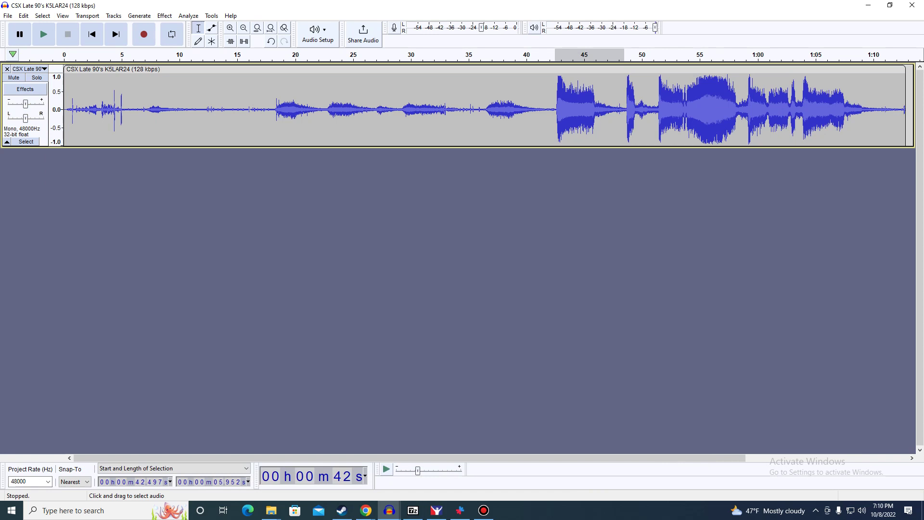
left_click(708, 55)
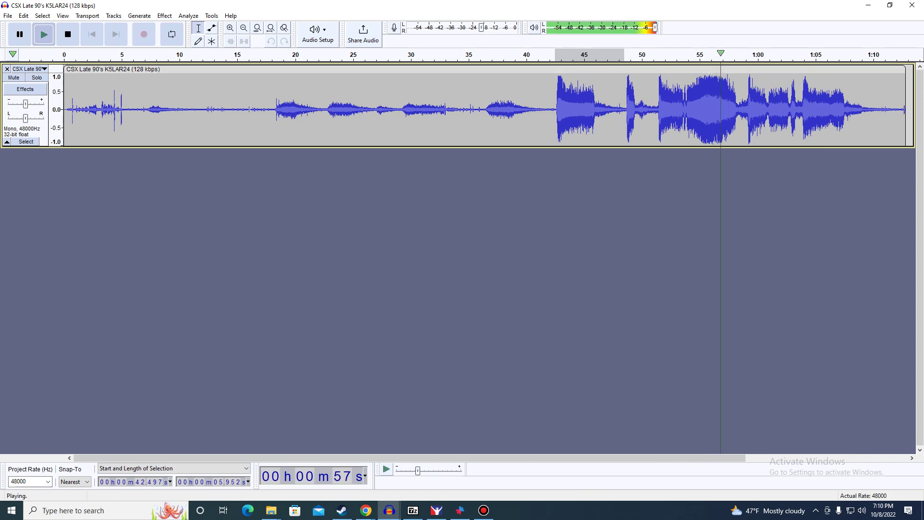
left_click(68, 35)
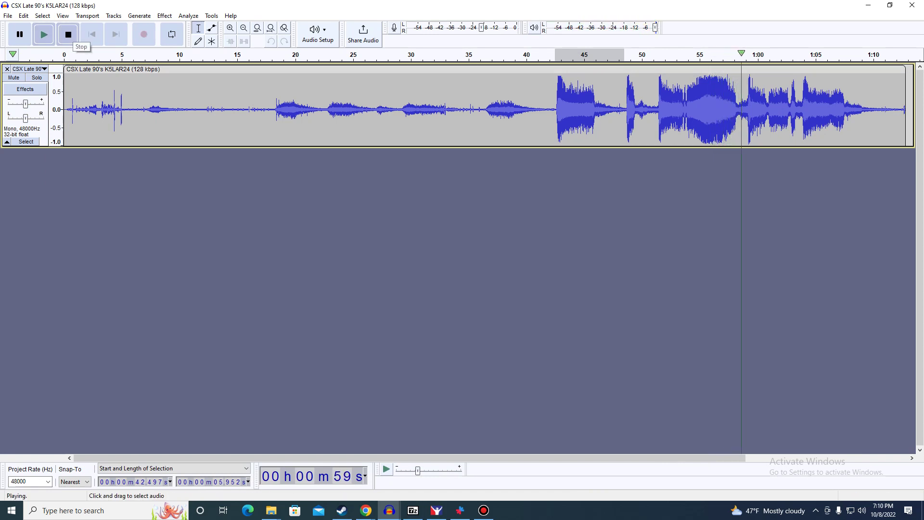
Copy the roughly 2.6-second section starting at about 55.9 s and paste it into another new project.
left_click_drag(709, 108, 739, 108)
left_click(44, 34)
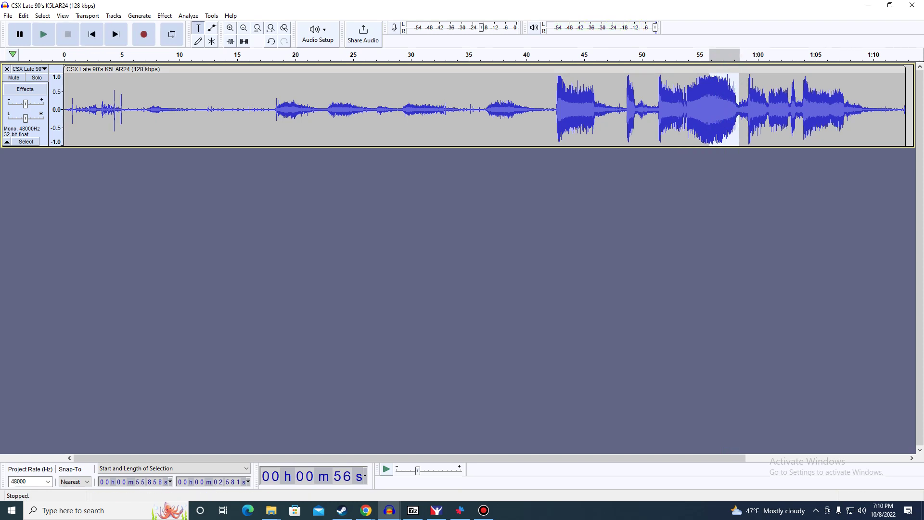
left_click(758, 54)
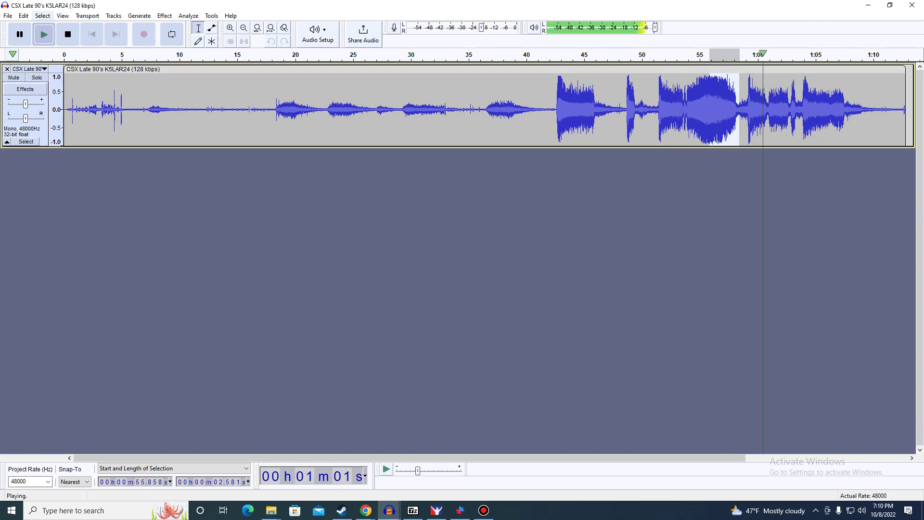
key("space")
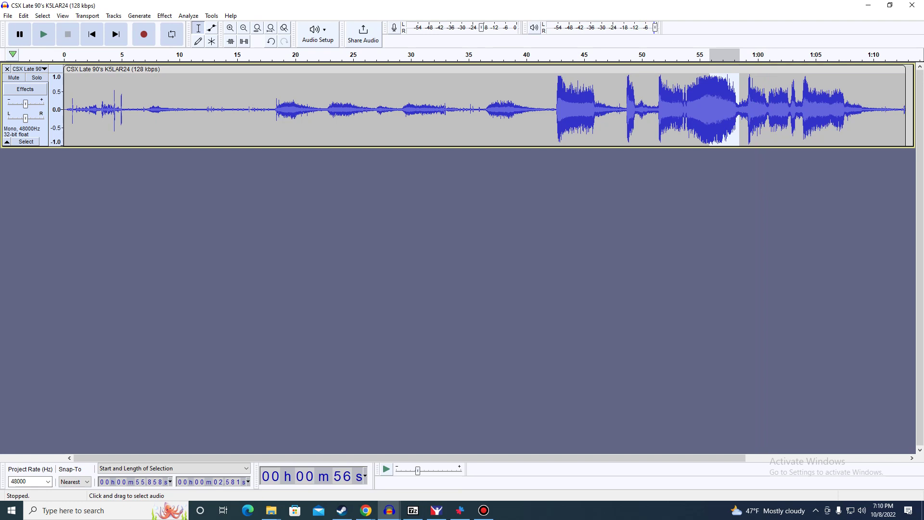
right_click(722, 82)
left_click(745, 99)
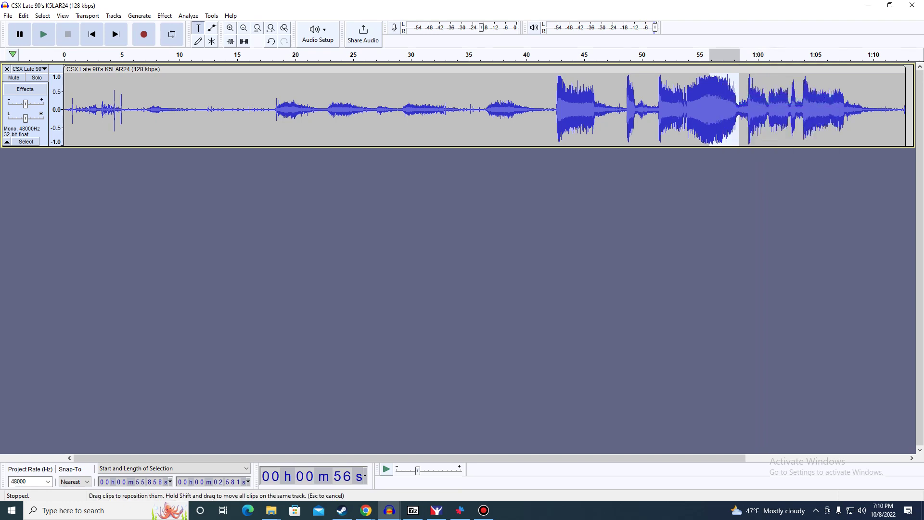
key("alt+f")
key("Return")
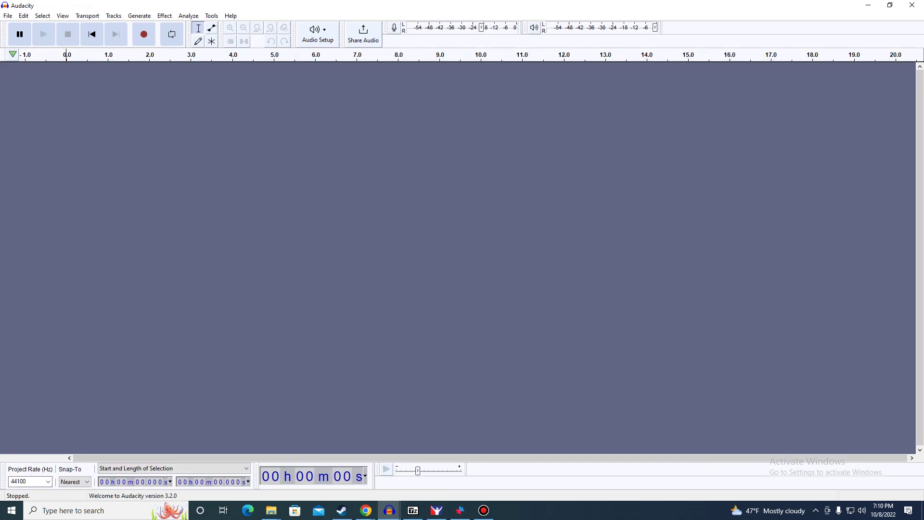
key("ctrl+v")
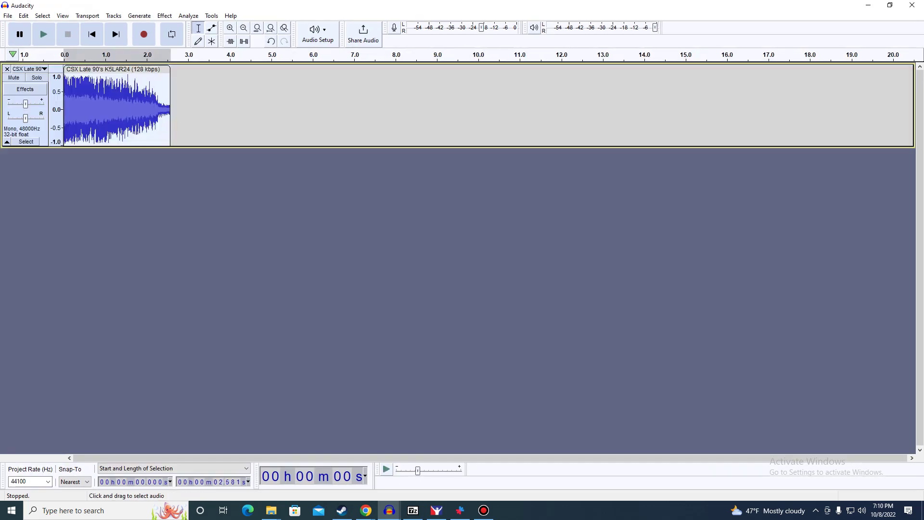
Cut the quiet tail off the pasted clip, from about 2.17 s to its end.
key("space")
left_click_drag(154, 110, 177, 110)
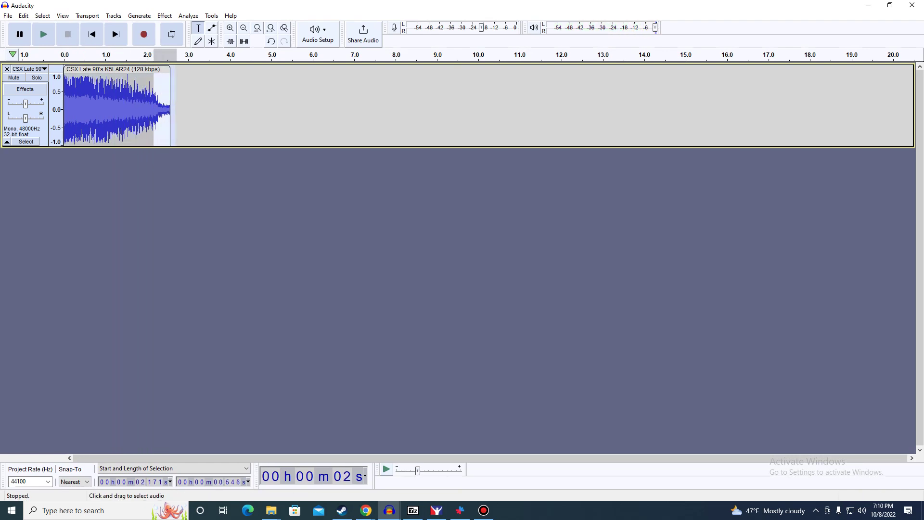
right_click(164, 96)
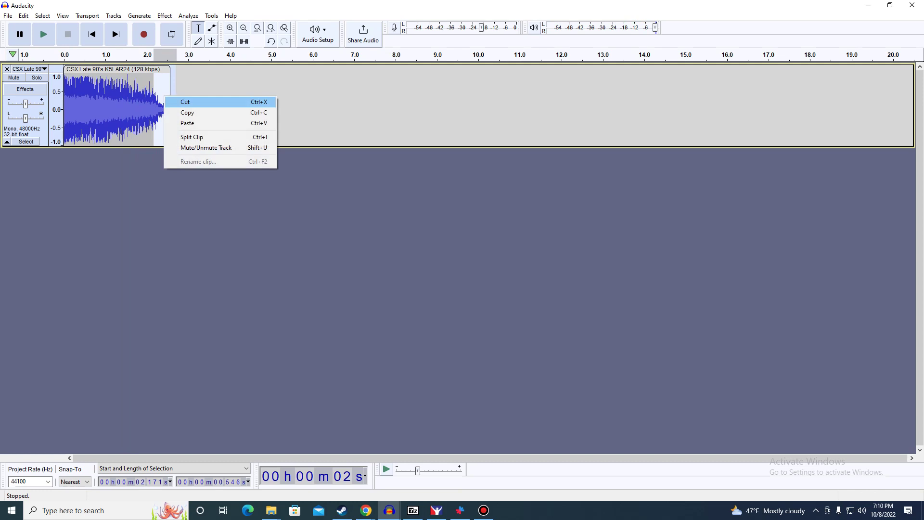
left_click(184, 101)
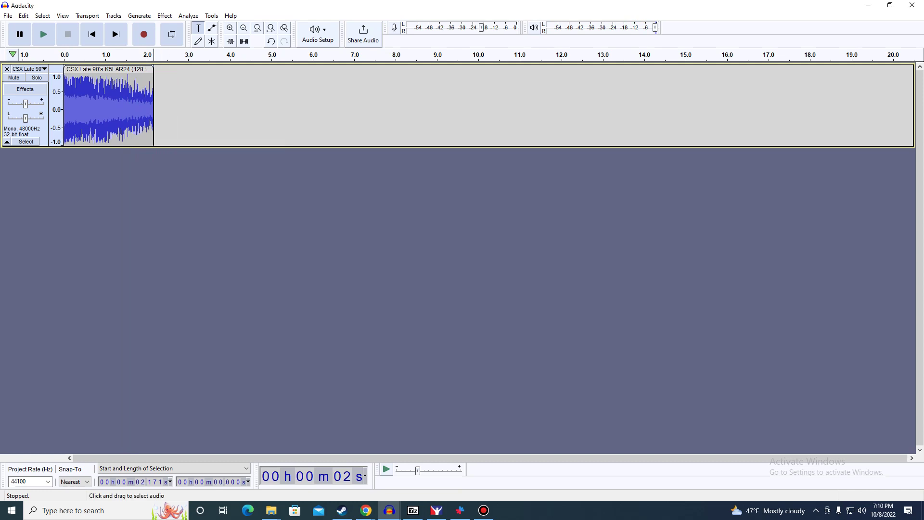
Copy the second half of the trimmed clip, from about 1.09 s to its end.
left_click(137, 68)
left_click(136, 55)
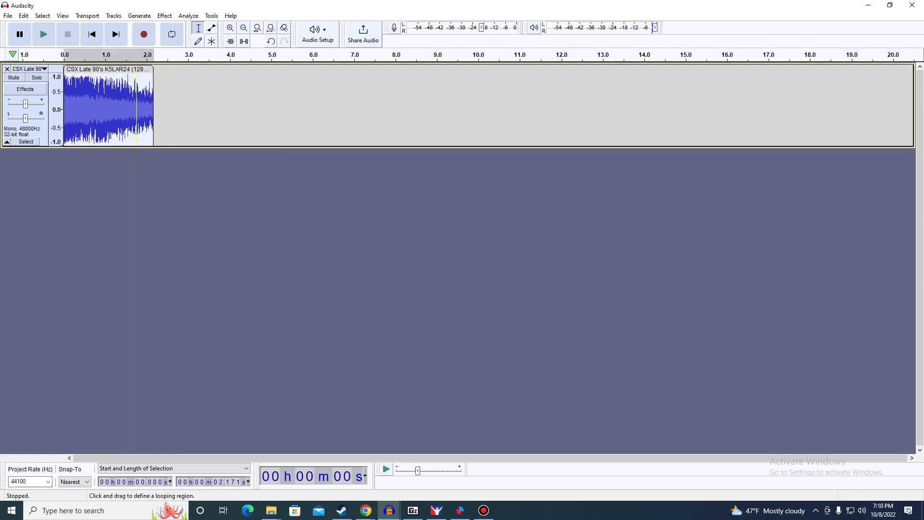
left_click_drag(109, 111, 155, 111)
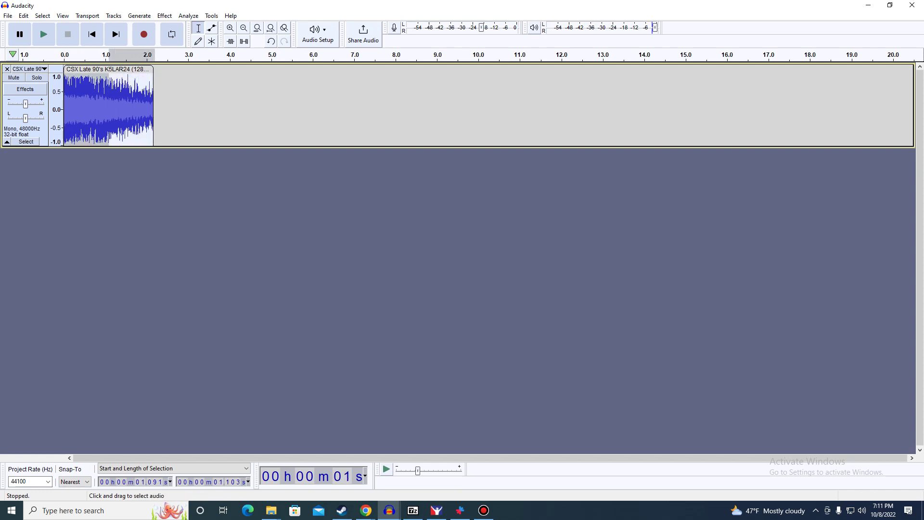
right_click(118, 88)
left_click(135, 104)
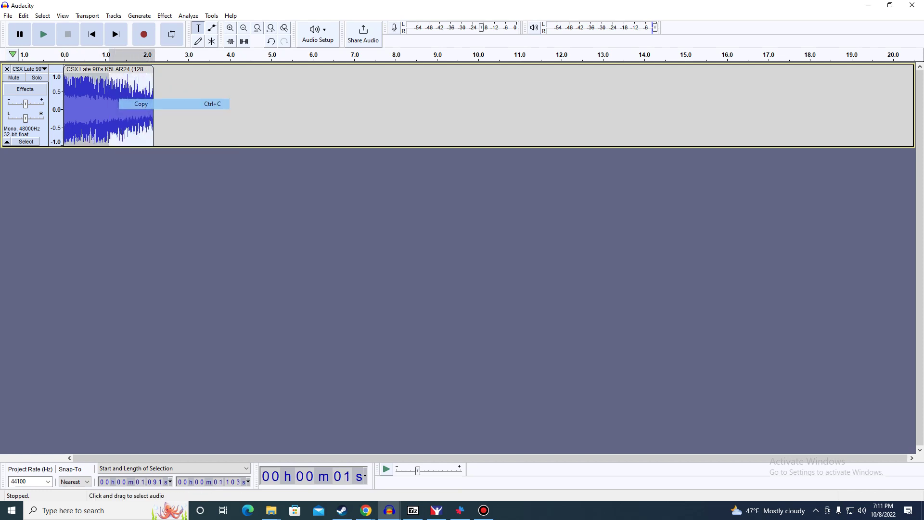
Try to paste the copied half at a cursor position of about 2.15 s, at the clip's end.
left_click(145, 178)
left_click(153, 111)
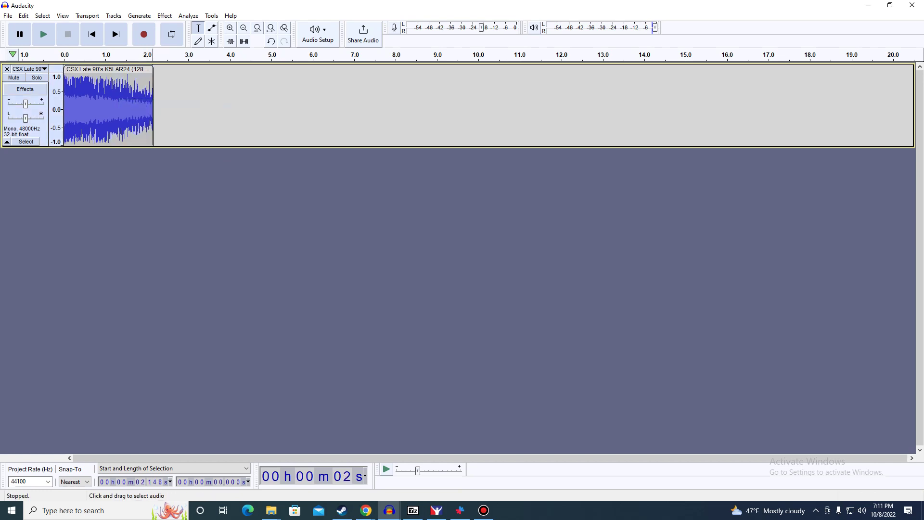
key("ctrl+v")
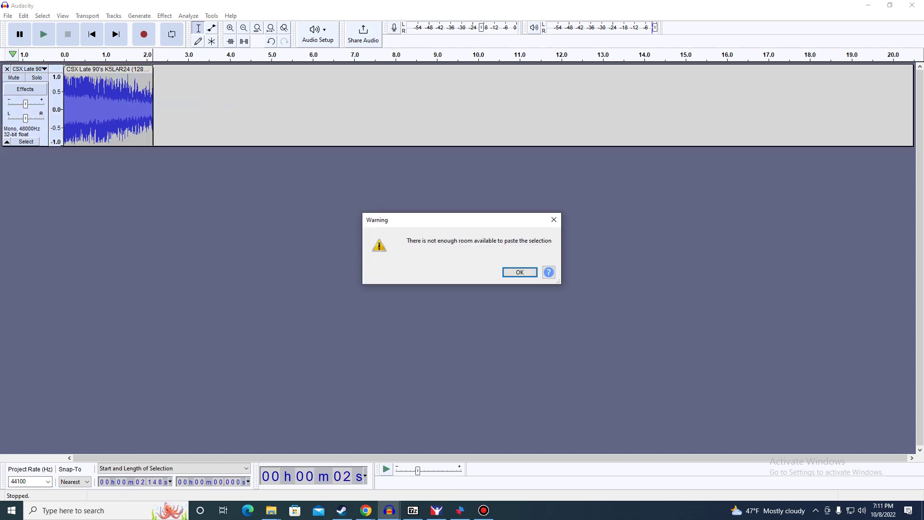
key("Return")
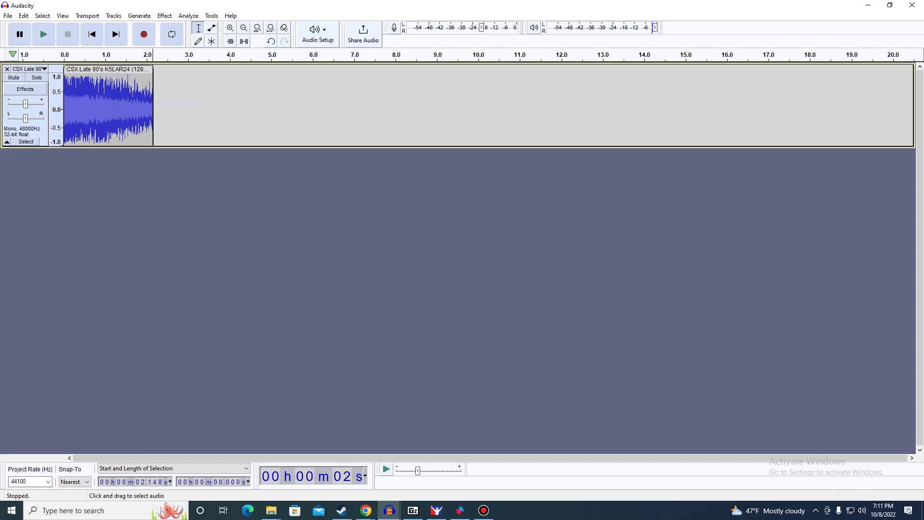
Select the empty track space after the clip, from about 2.15 s, and paste the copied half there.
left_click_drag(153, 105, 923, 105)
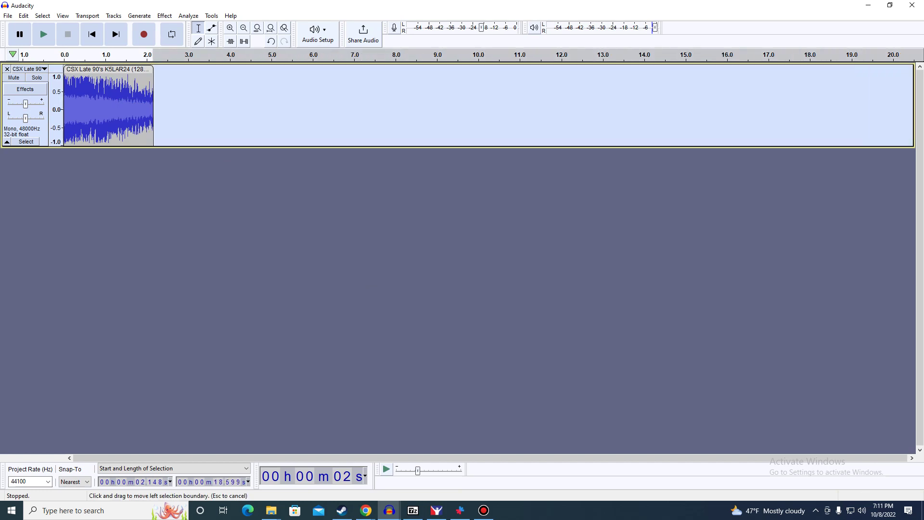
right_click(172, 107)
left_click(192, 110)
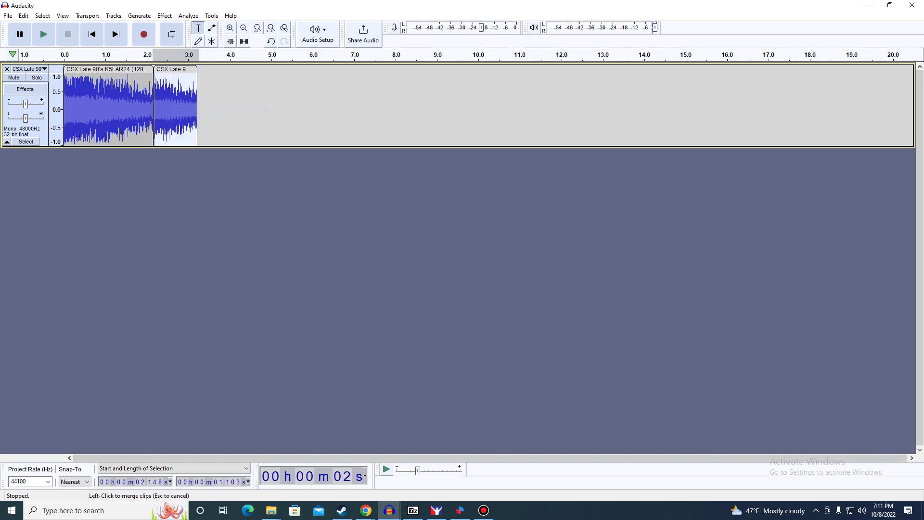
Apply the Reverse effect to the second, pasted clip.
left_click(164, 16)
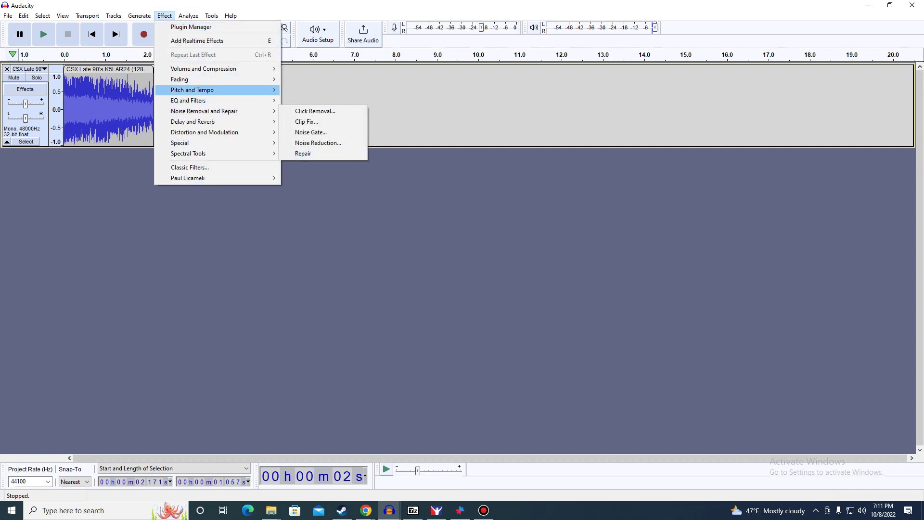
mouse_move(217, 89)
left_click(304, 132)
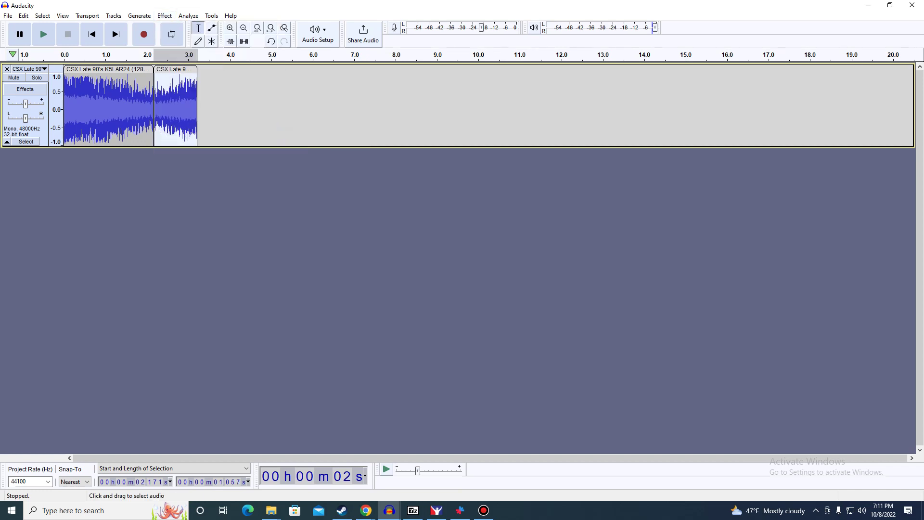
Crossfade the two clips across their join, over about 0.36 s starting at about 2.01 s.
left_click_drag(147, 110, 162, 110)
left_click(164, 15)
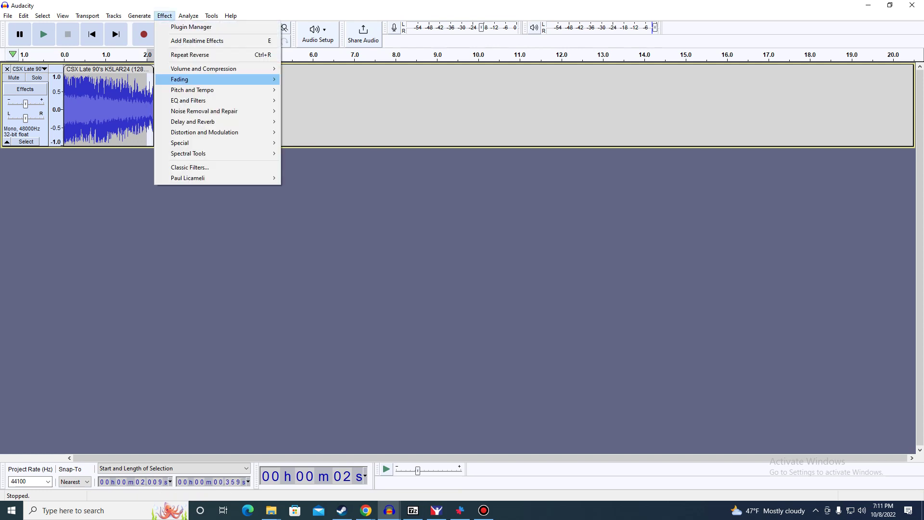
mouse_move(211, 79)
left_click(319, 89)
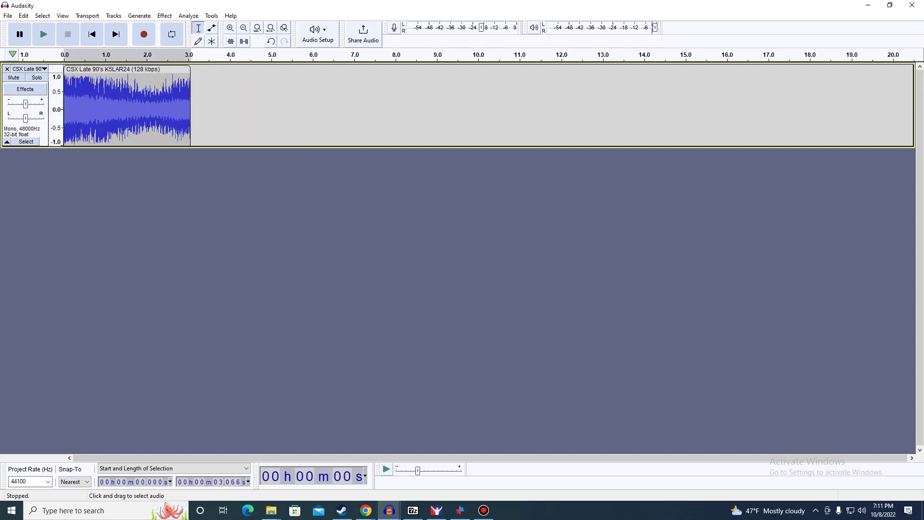
Try to paste the copied audio directly at the end of the crossfaded clip, at about 3.05 s.
left_click(192, 110)
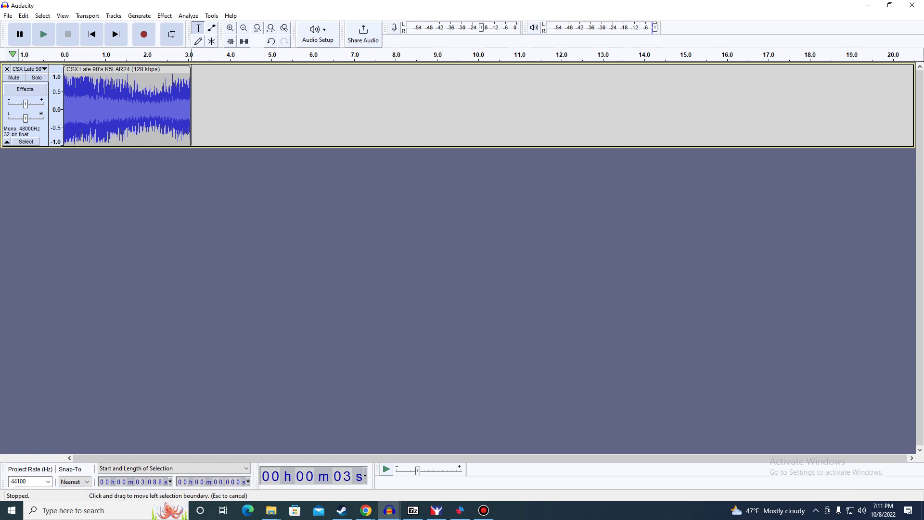
key("ctrl+a")
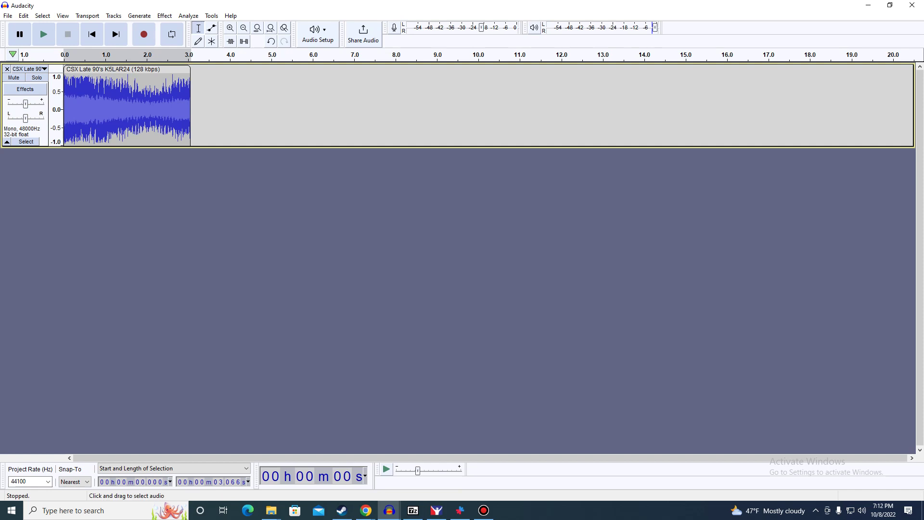
left_click(191, 120)
key("ctrl+v")
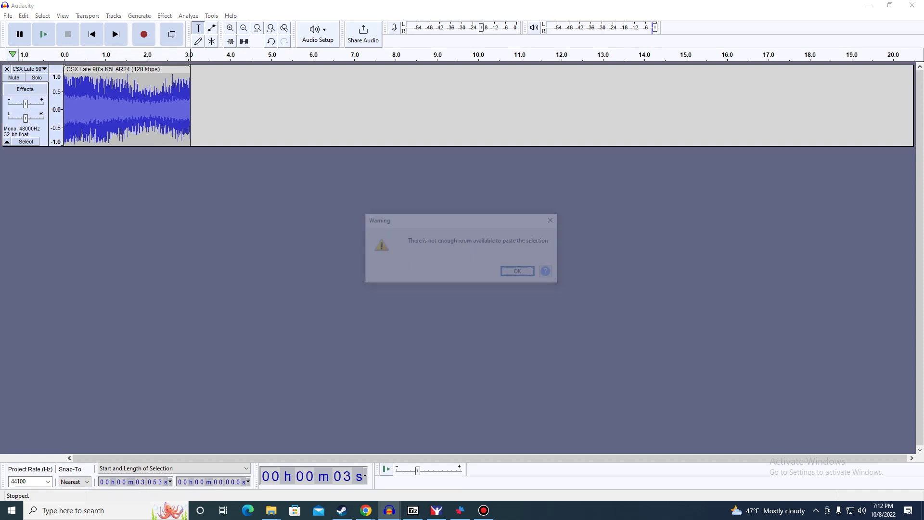
left_click(519, 272)
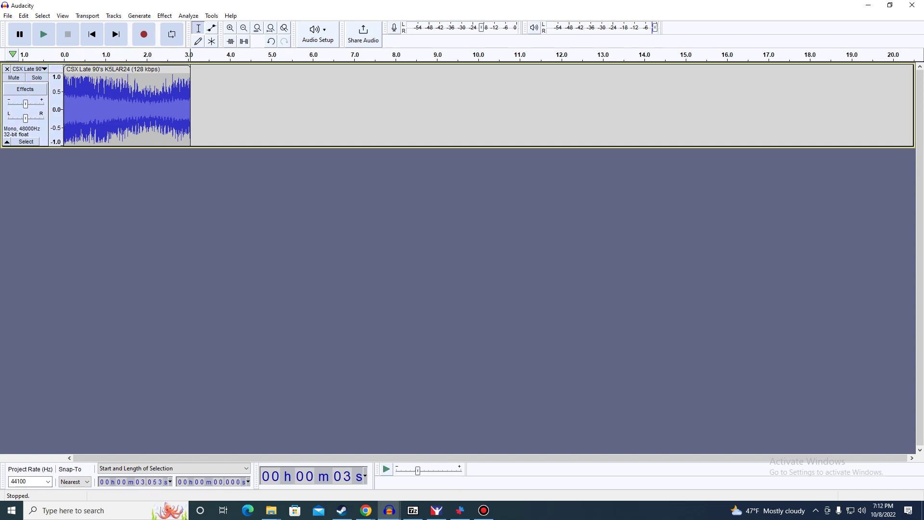
Select the empty track space after the clip, from about 3.05 s, and paste the copied audio there.
left_click_drag(190, 106, 798, 106)
right_click(268, 90)
left_click(290, 94)
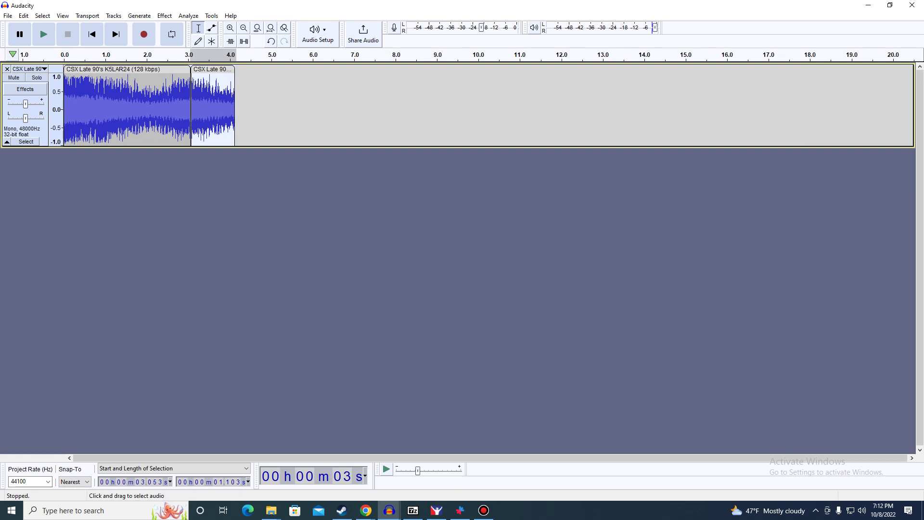
Crossfade the two clips across their join, over about 0.35 s starting at about 2.89 s.
left_click_drag(184, 110, 199, 106)
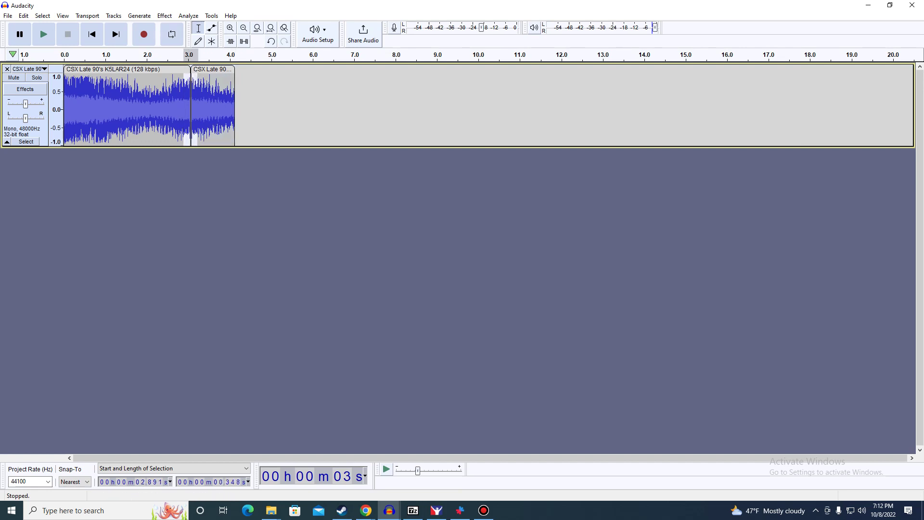
left_click(164, 15)
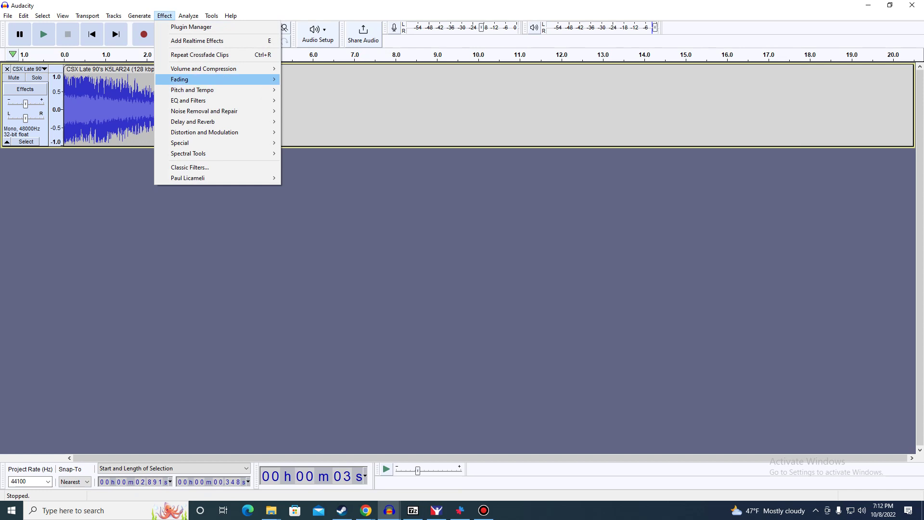
mouse_move(193, 78)
left_click(308, 90)
double_click(215, 110)
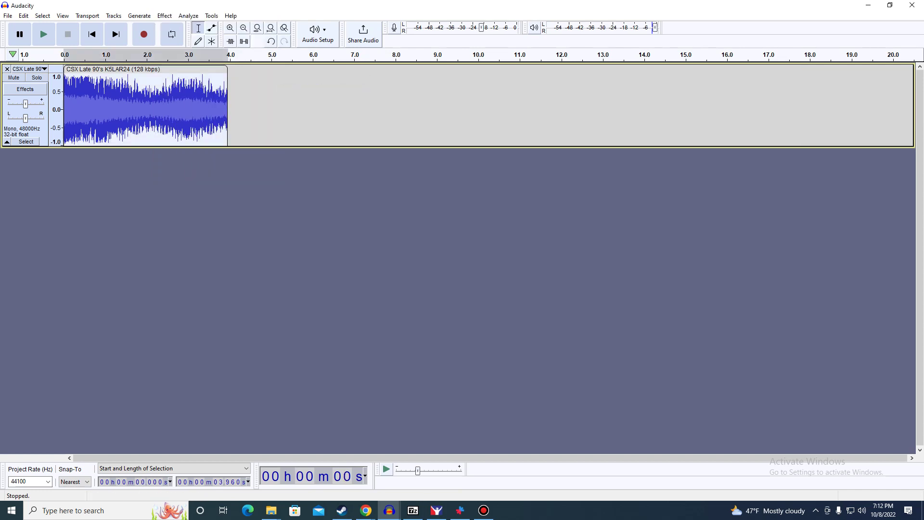
left_click(214, 169)
Try to paste the copied audio directly at the end of the crossfaded clip, at about 3.96 s.
left_click(228, 130)
right_click(228, 130)
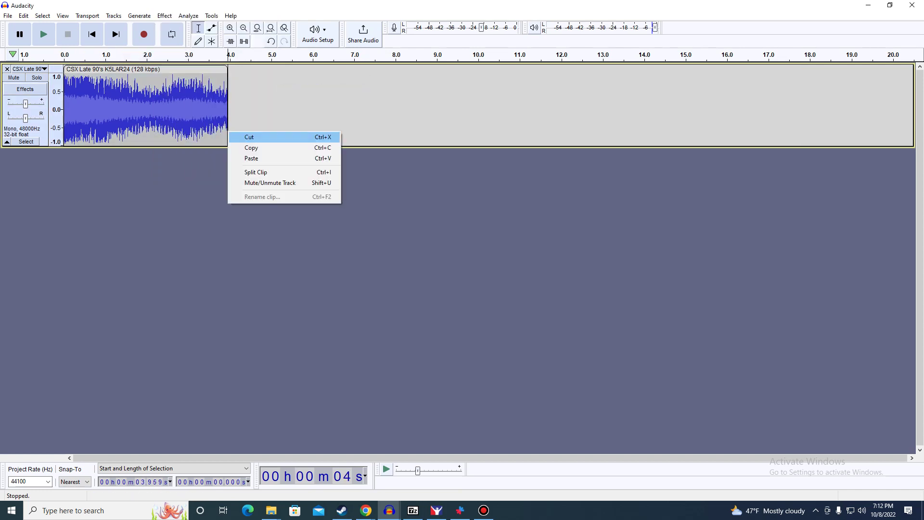
left_click(251, 158)
left_click(519, 271)
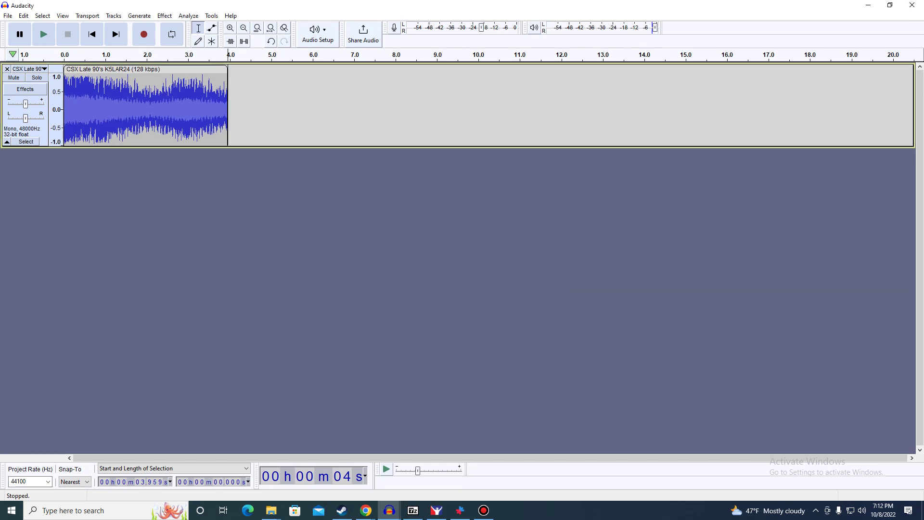
Select the empty track space after the clip, from about 3.96 s, and paste the copied audio there.
left_click_drag(228, 109, 791, 106)
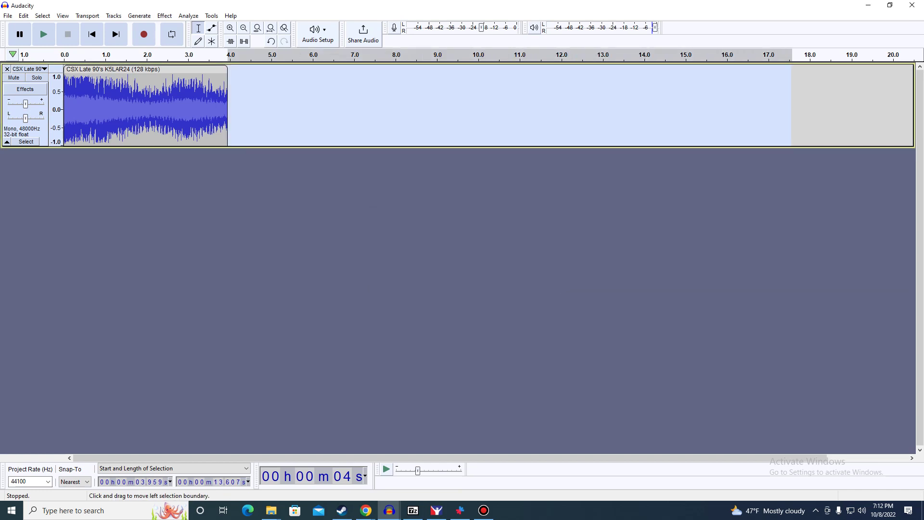
right_click(229, 108)
left_click(240, 112)
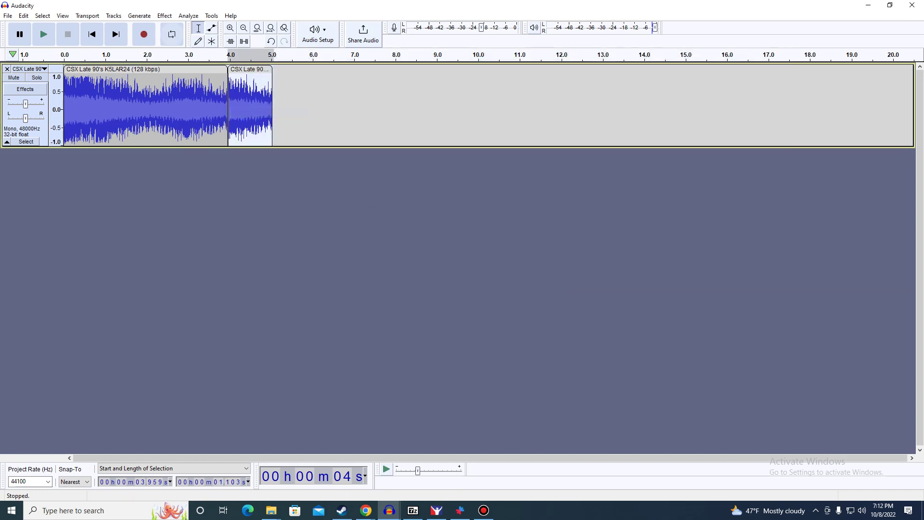
Apply the Reverse effect to the newly pasted clip and shift its start slightly earlier, to about 3.94 s.
left_click(165, 15)
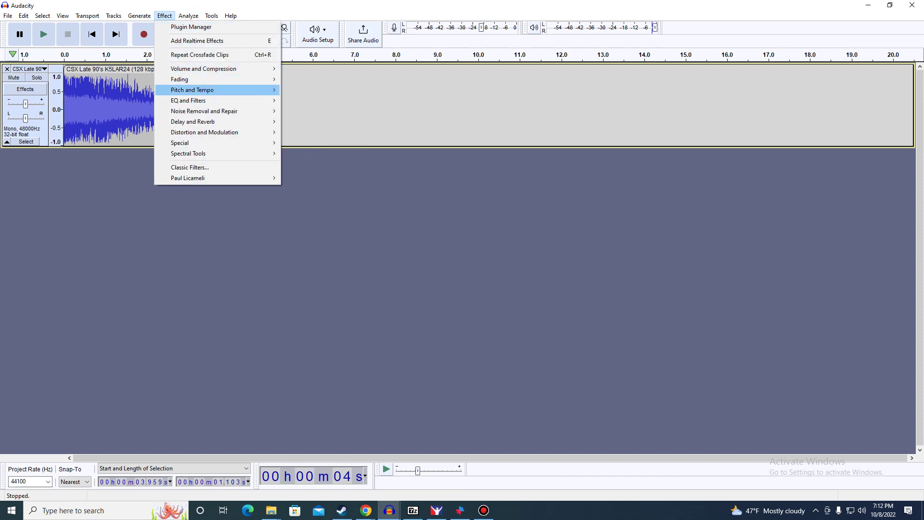
mouse_move(217, 90)
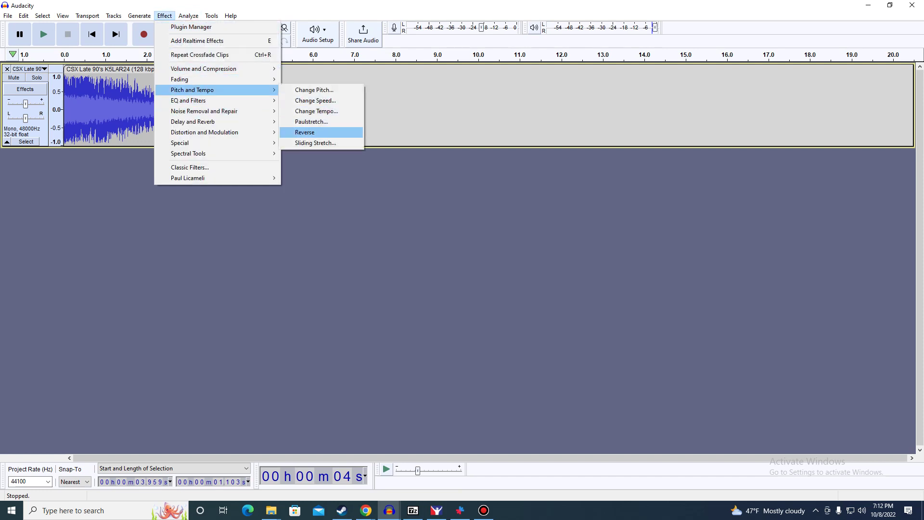
left_click(298, 132)
left_click_drag(242, 68, 237, 68)
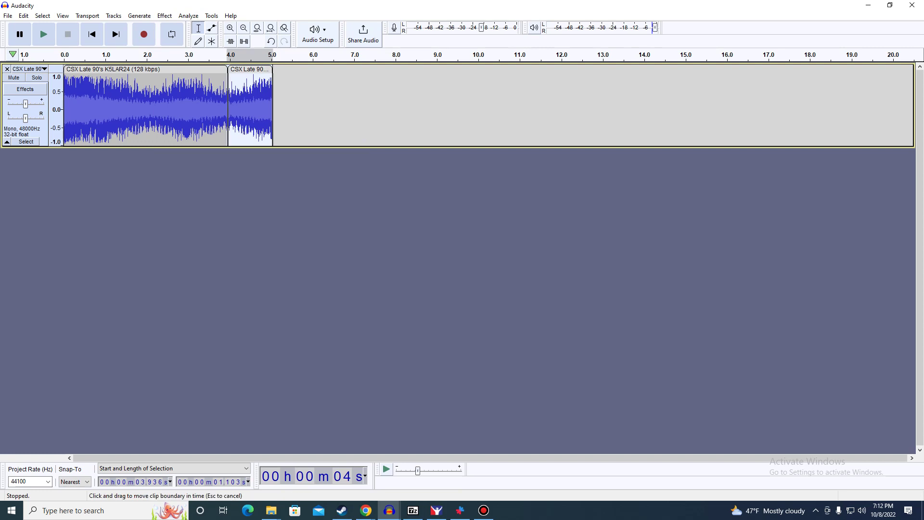
Crossfade the two clips across their join, over about 0.29 s starting at about 3.83 s.
mouse_move(223, 108)
left_mouse_down()
mouse_move(233, 108)
mouse_move(236, 121)
left_mouse_up()
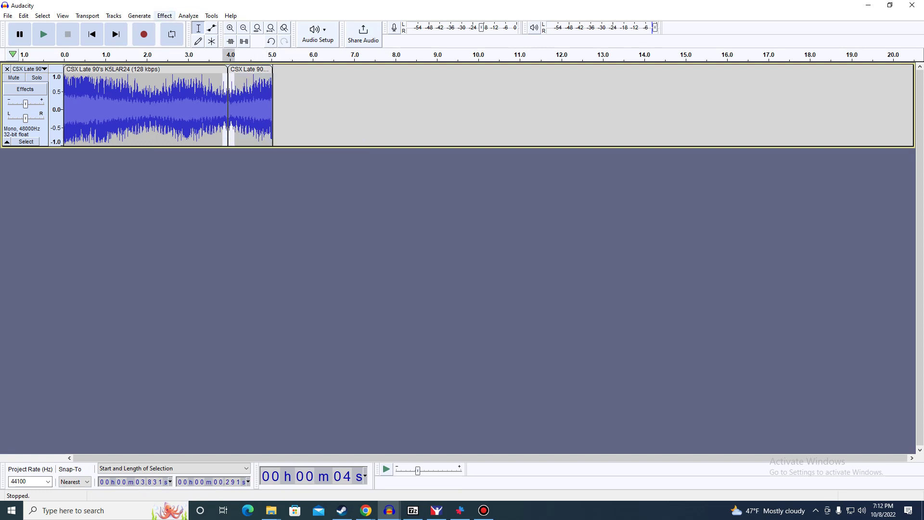
left_click(165, 15)
mouse_move(221, 79)
left_click(314, 89)
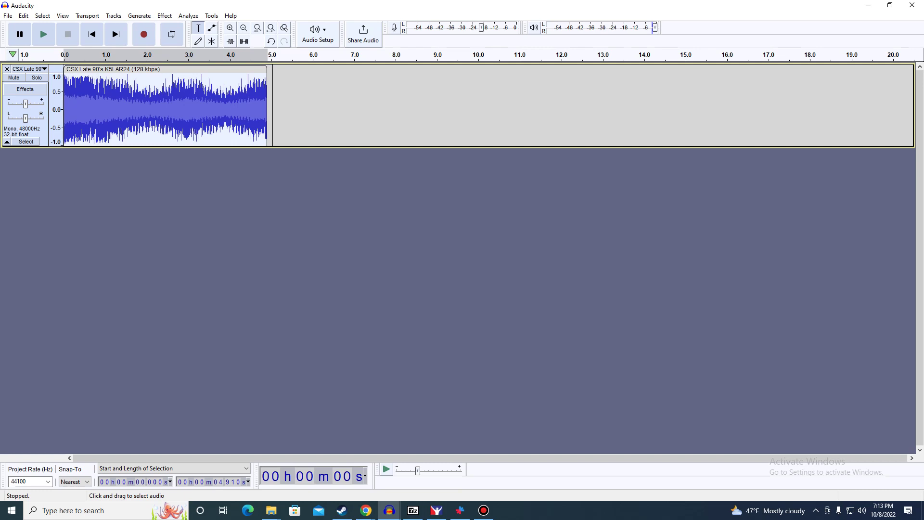
Copy the whole crossfaded clip and put it into a new project.
right_click(246, 103)
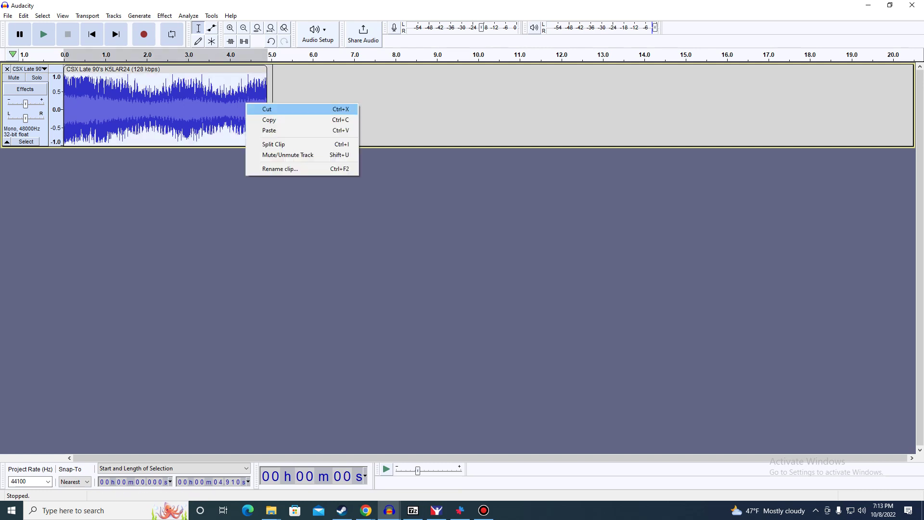
left_click(270, 120)
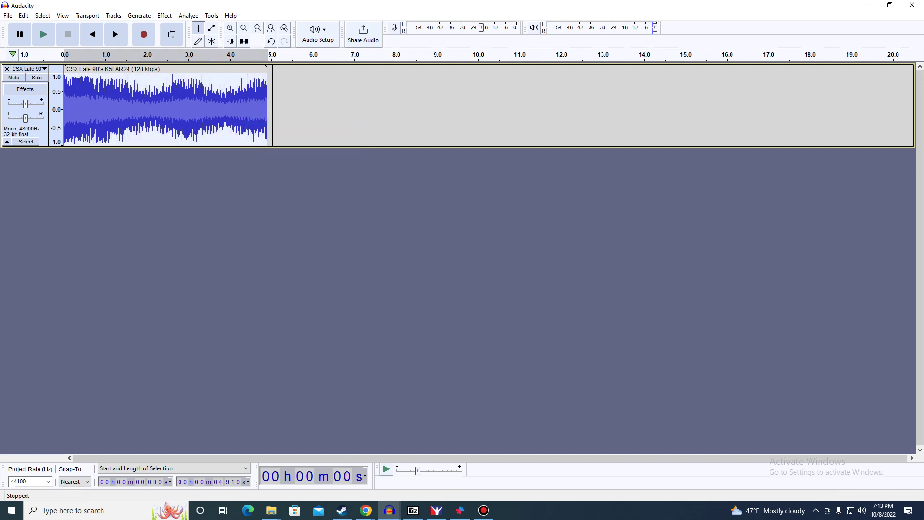
left_click(7, 15)
left_click(23, 27)
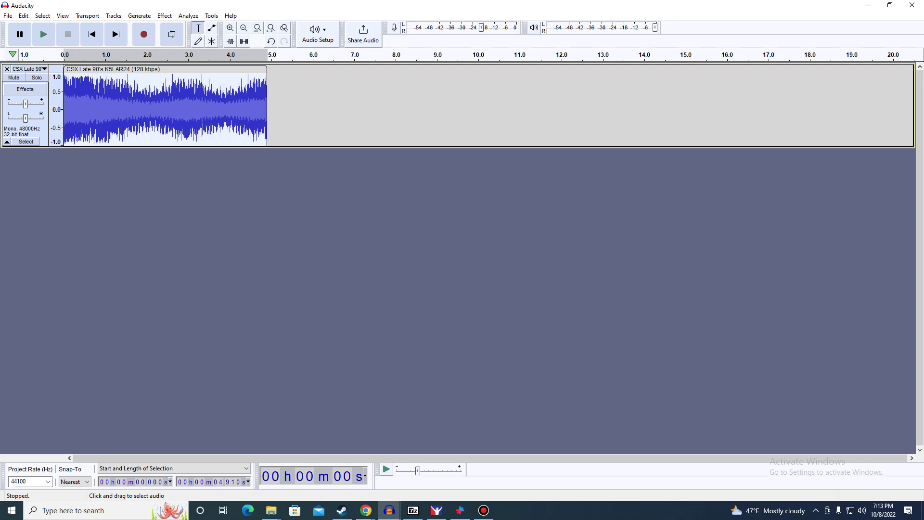
Play the clip and copy its section from about 0.76 s to the end.
left_click(44, 34)
left_click_drag(95, 110, 267, 109)
right_click(252, 95)
left_click(270, 114)
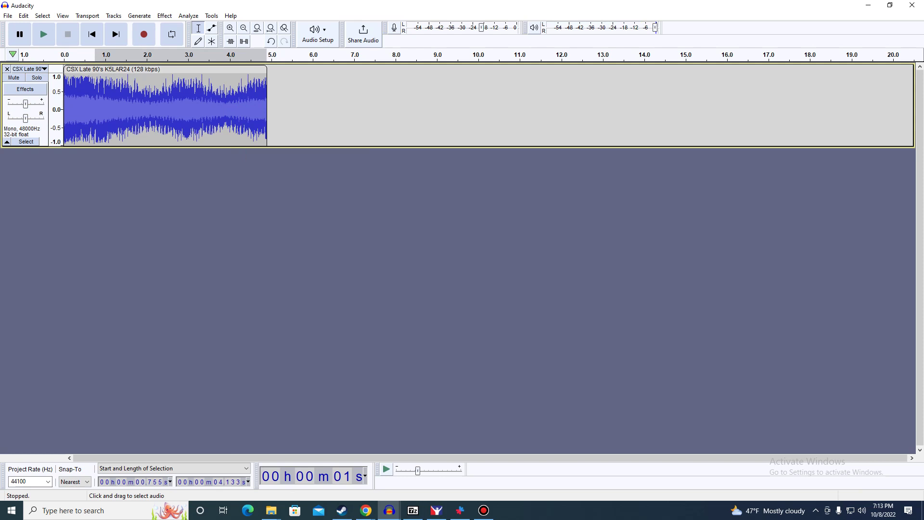
Paste the copied section at the end of the clip, at about 4.9 s.
left_click(267, 106)
right_click(297, 104)
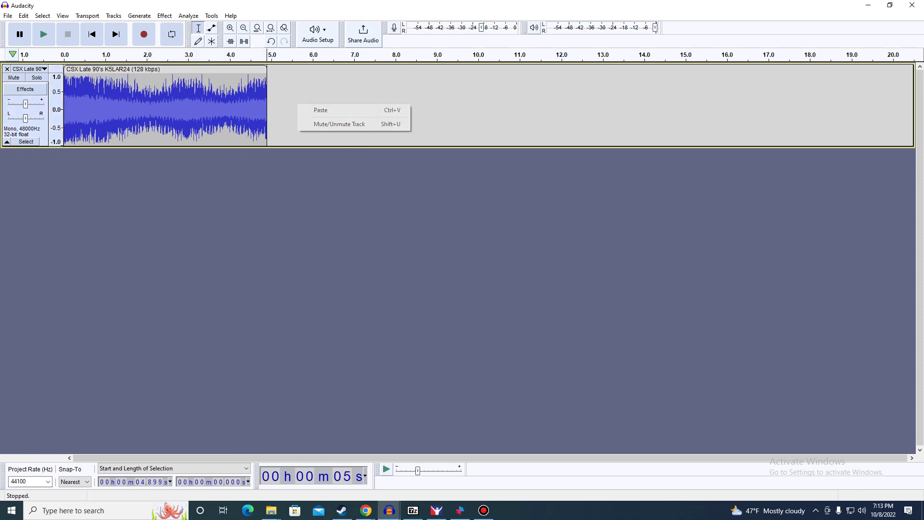
left_click(313, 109)
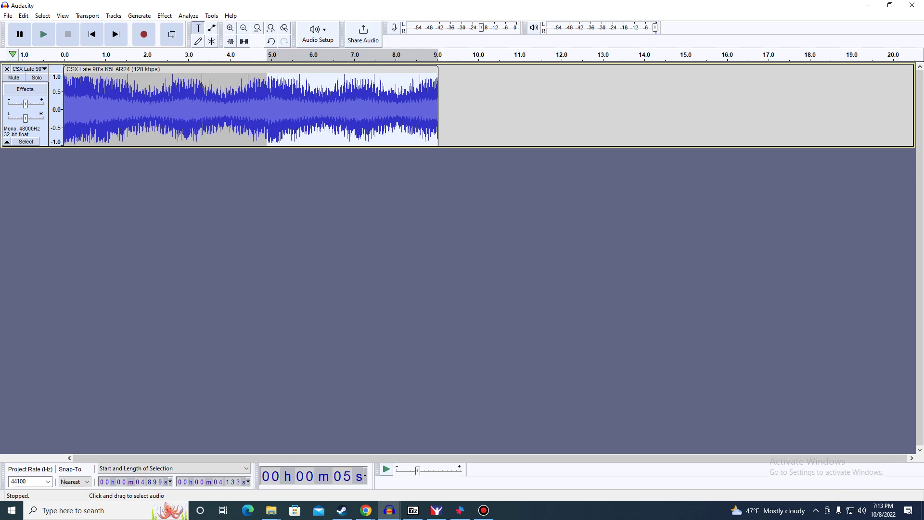
double_click(287, 106)
left_click(308, 178)
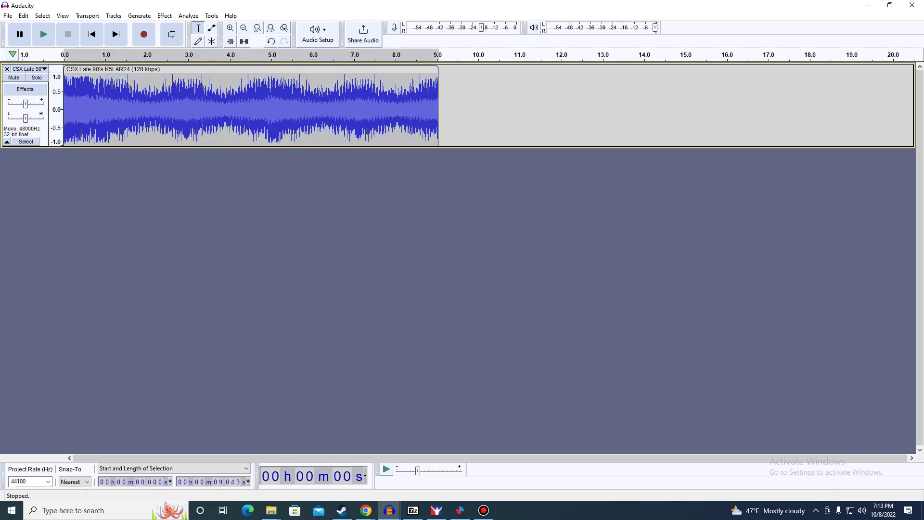
Paste the copied section again at the end of the extended clip, at about 9.04 s.
left_click(438, 105)
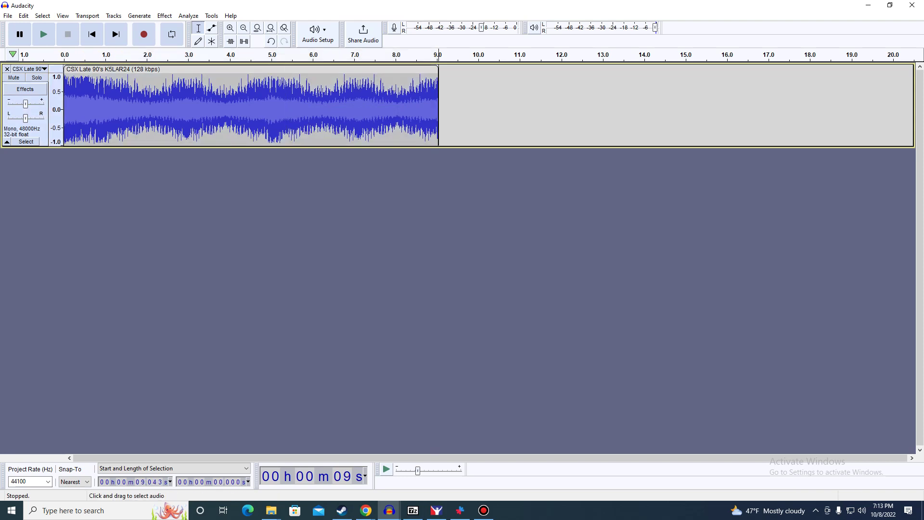
right_click(480, 86)
left_click(486, 90)
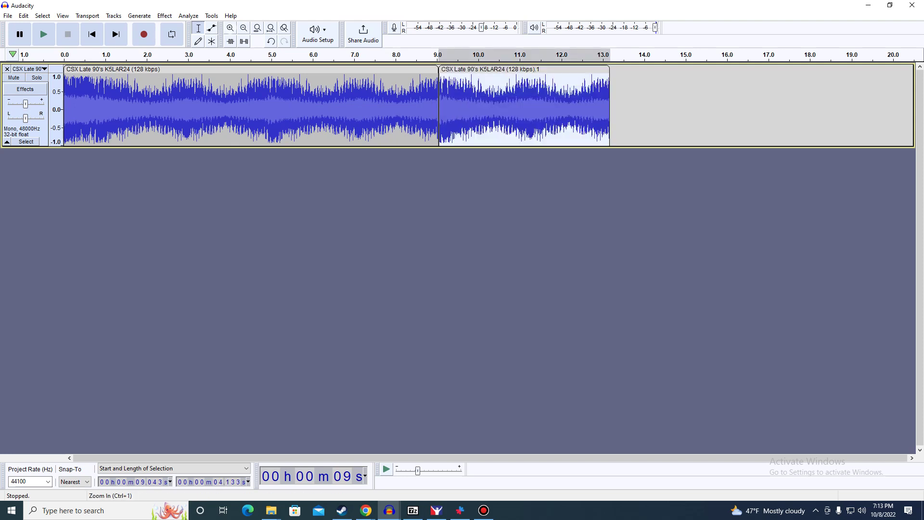
Apply the Reverse effect to the clip pasted from about 9.04 s.
left_click(164, 15)
mouse_move(217, 121)
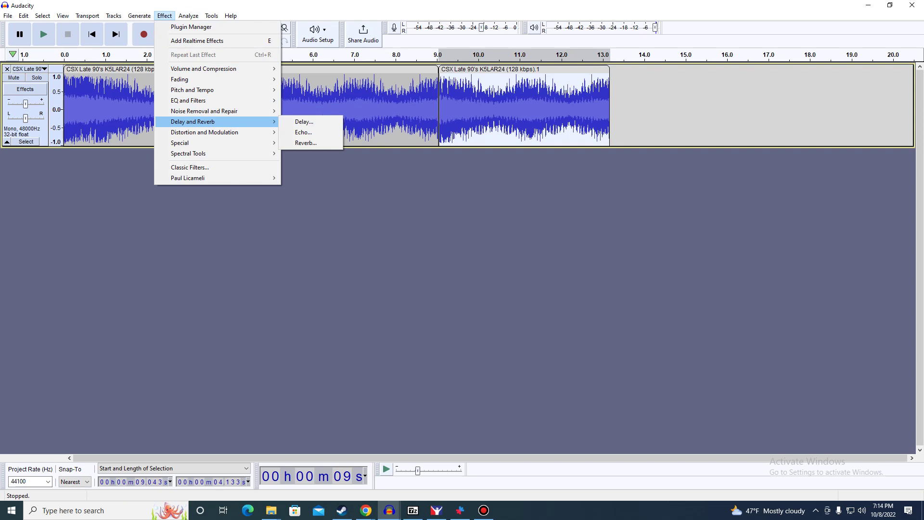
mouse_move(217, 100)
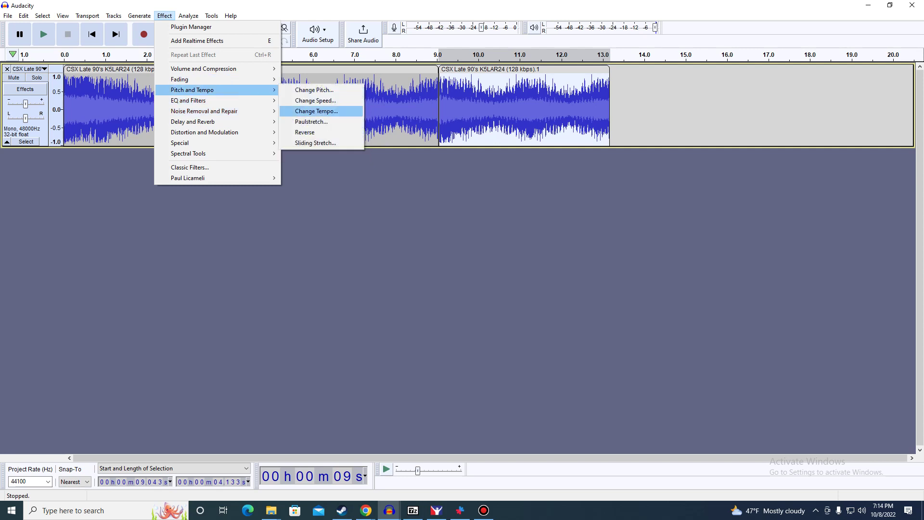
left_click(305, 132)
Crossfade the two clips across their join, over about 0.43 s starting at about 8.86 s.
left_click_drag(431, 105, 449, 106)
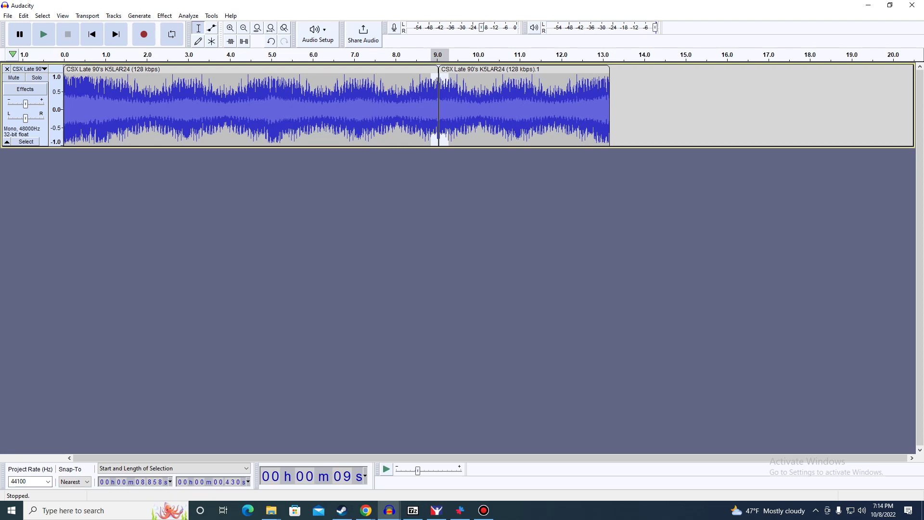
left_click(165, 16)
mouse_move(193, 79)
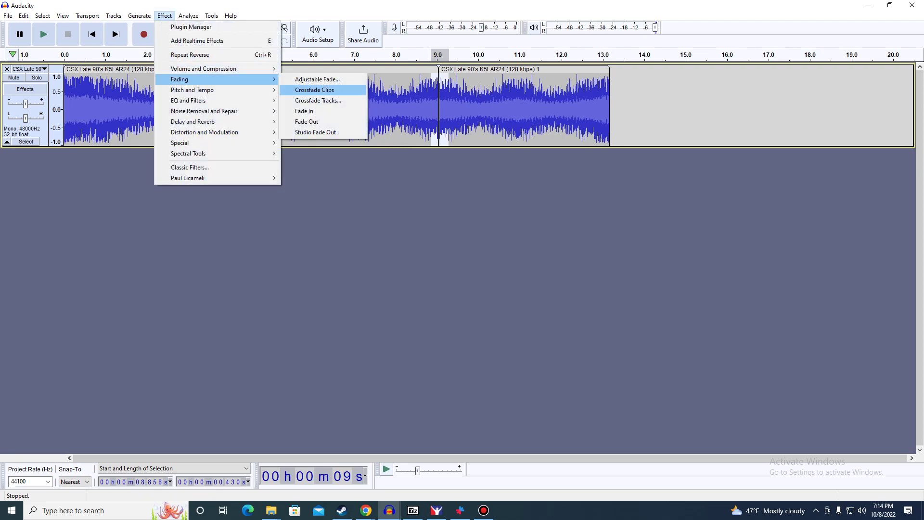
left_click(320, 89)
key("ctrl+a")
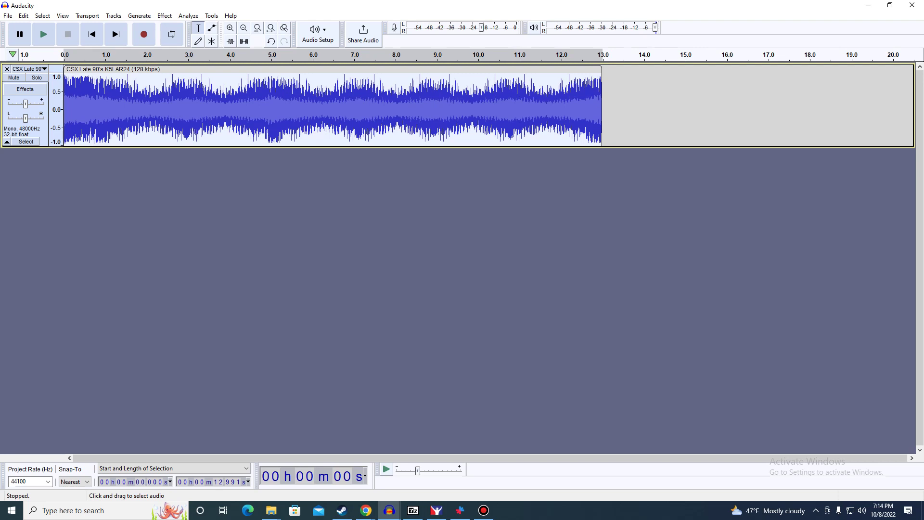
double_click(332, 110)
left_click(333, 164)
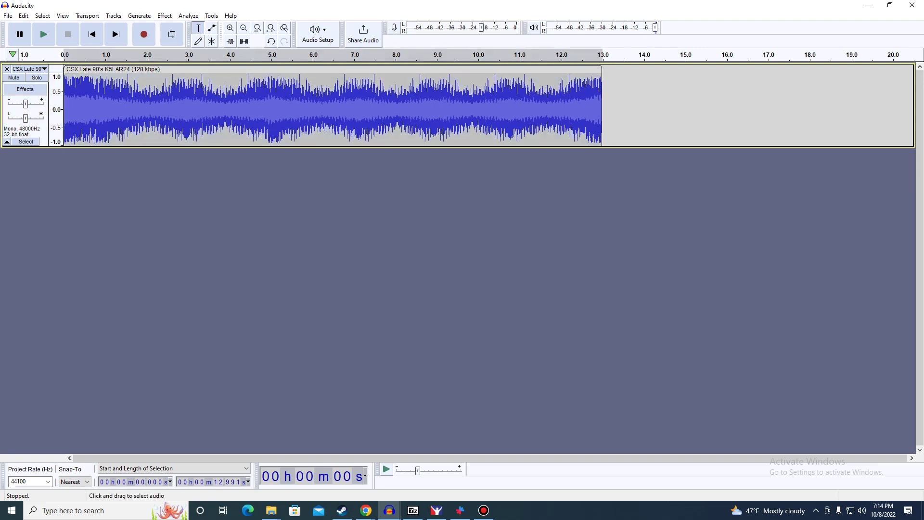
Paste the copied section after the clip, at about 13 s, and align its start with the clip's end.
left_click(603, 96)
right_click(625, 91)
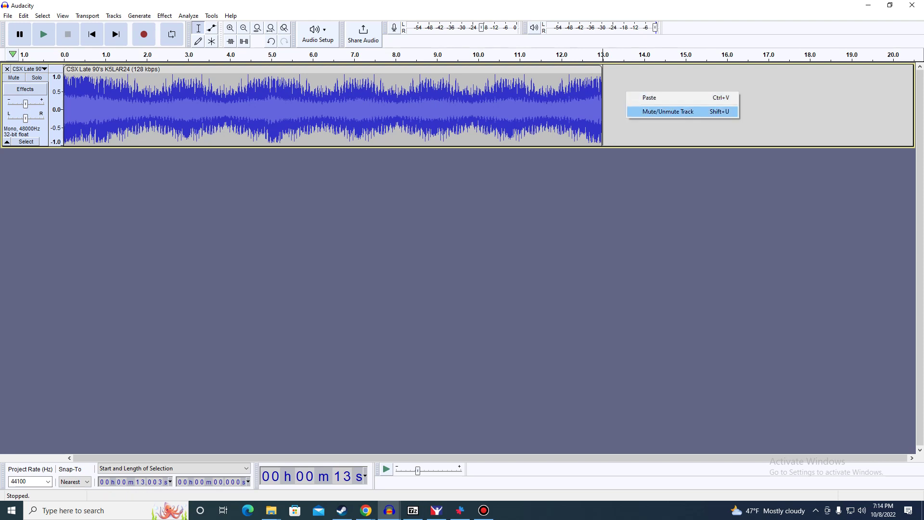
left_click(650, 98)
left_click_drag(621, 68, 604, 69)
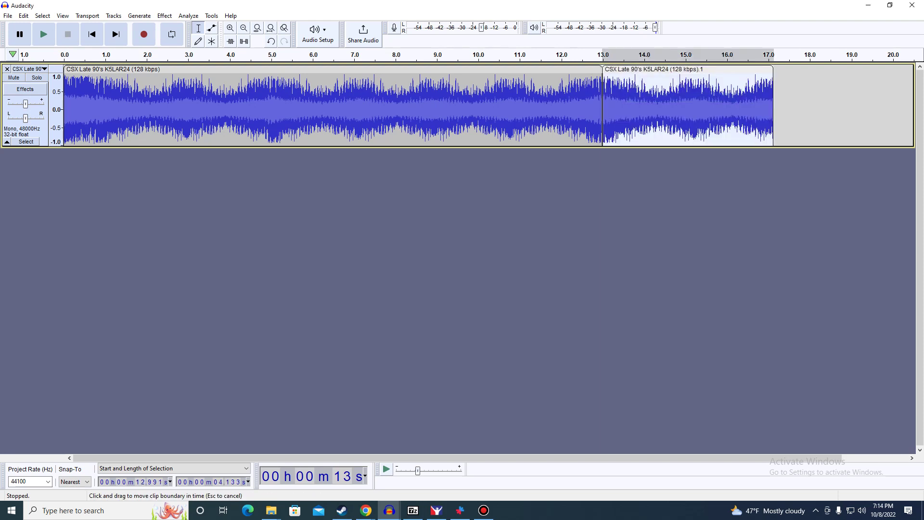
Crossfade the two clips across their join, over about 0.4 s starting at about 12.81 s.
left_click_drag(595, 106, 597, 78)
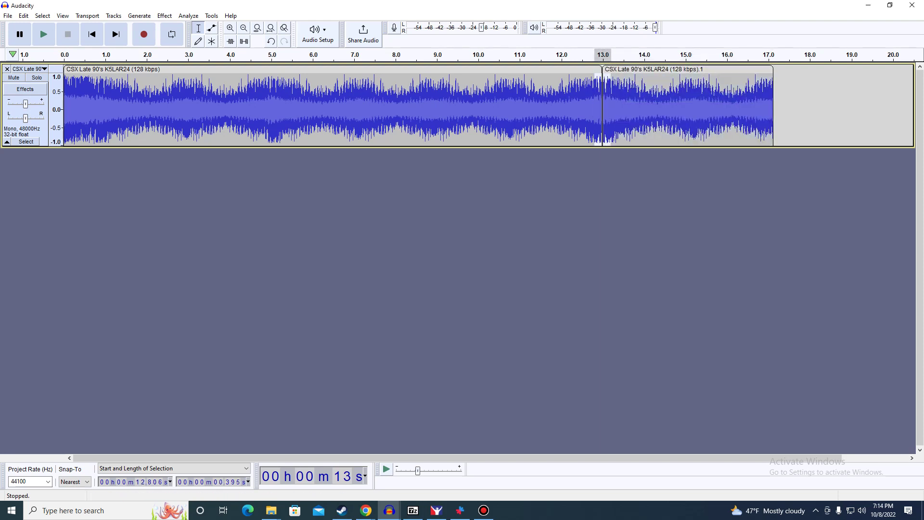
left_click(165, 16)
mouse_move(221, 79)
left_click(315, 89)
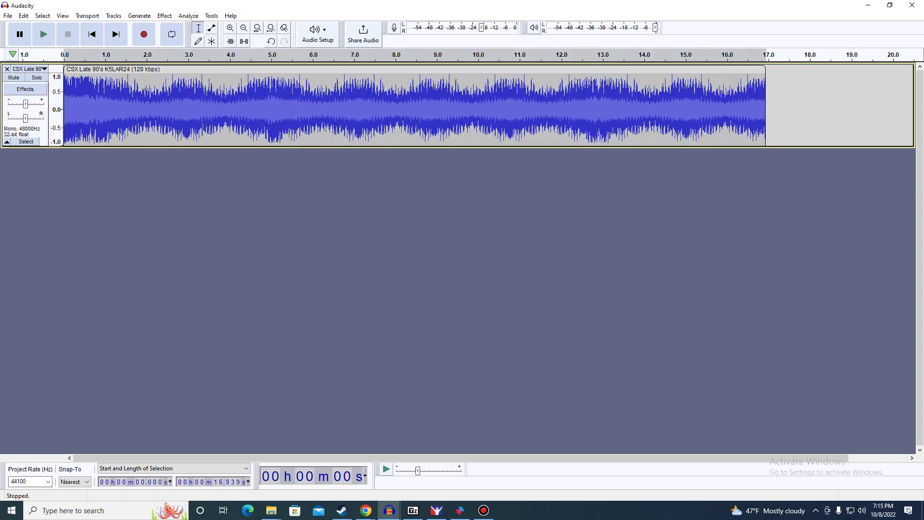
Copy the section of the long clip from about 0.73 s to its end.
left_click_drag(95, 106, 766, 106)
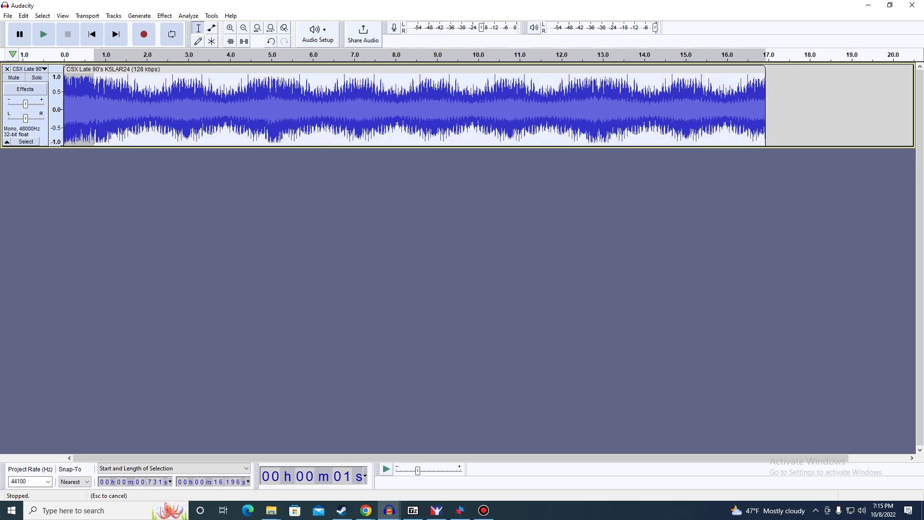
right_click(753, 86)
left_click(770, 102)
Paste the copied section at the end of the clip, at about 16.9 s.
left_click(770, 169)
left_click(767, 106)
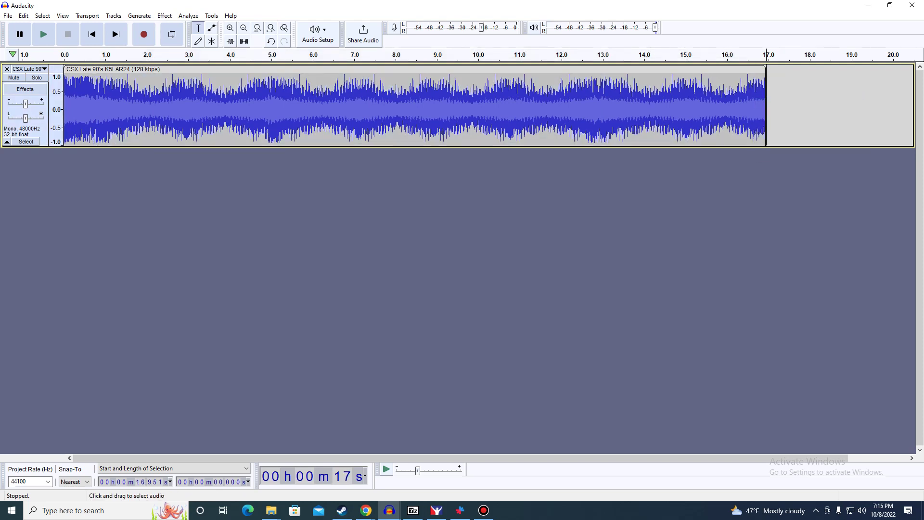
left_click(764, 106)
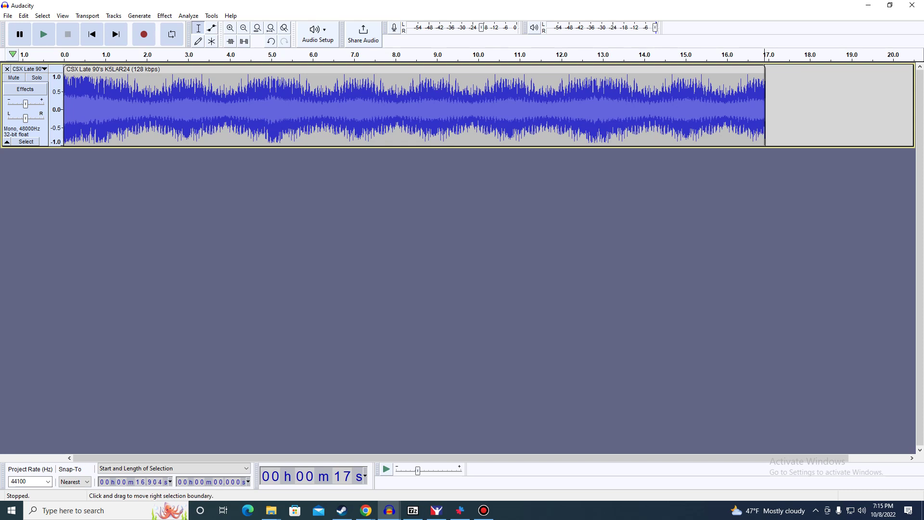
right_click(773, 118)
left_click(794, 123)
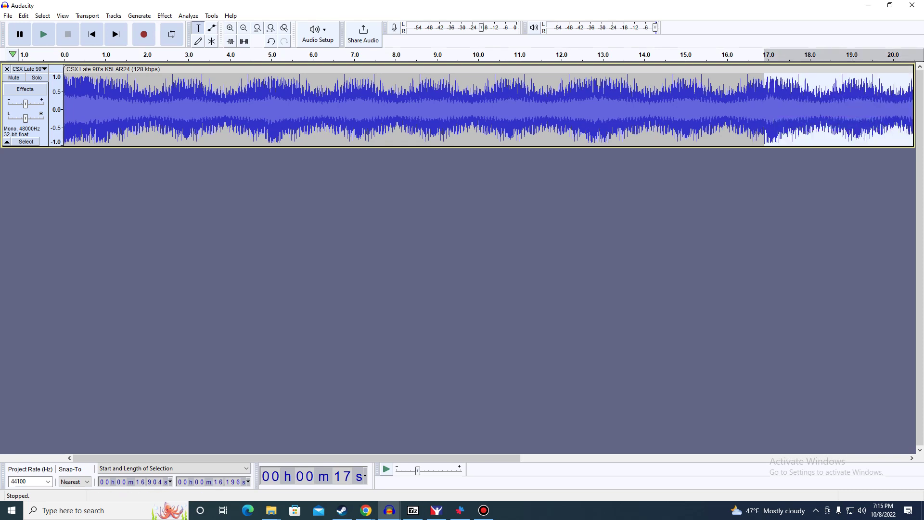
Paste the copied section once more at the end of the extended clip, at about 33.1 s.
left_click_drag(296, 458, 685, 458)
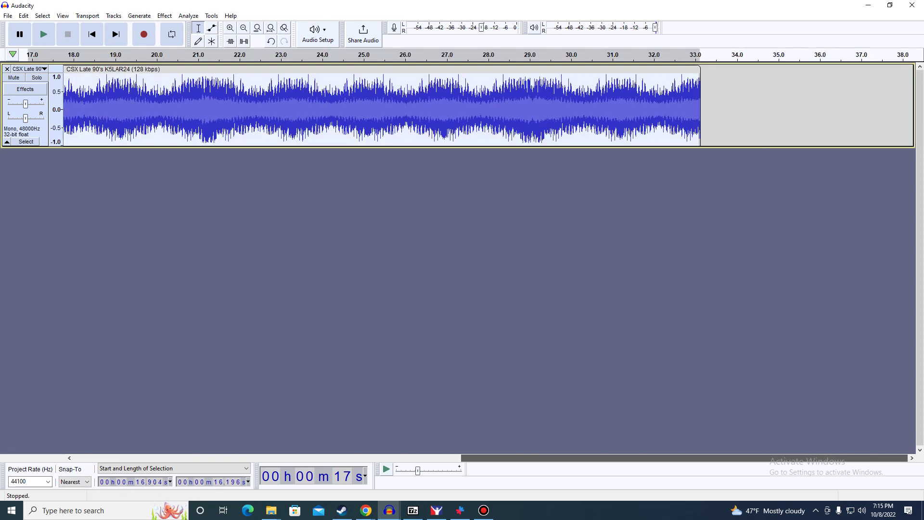
left_click(685, 289)
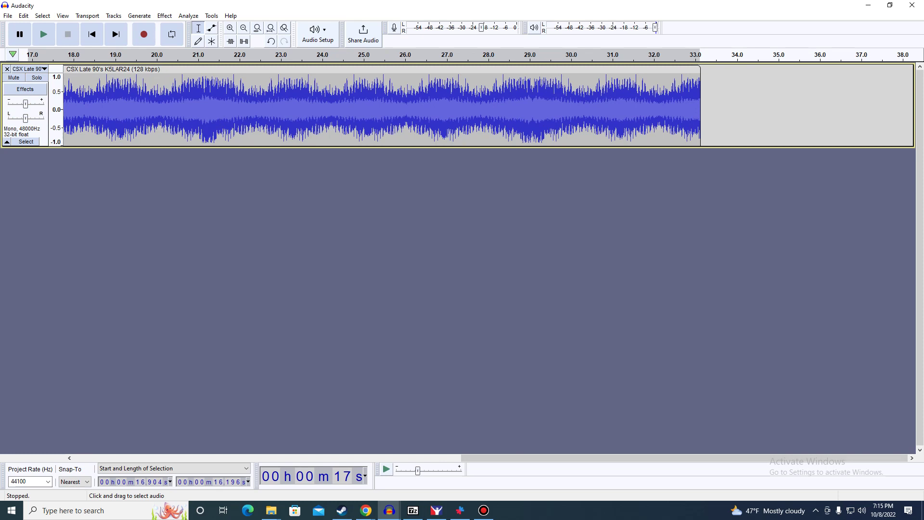
left_click(701, 105)
right_click(714, 100)
left_click(731, 104)
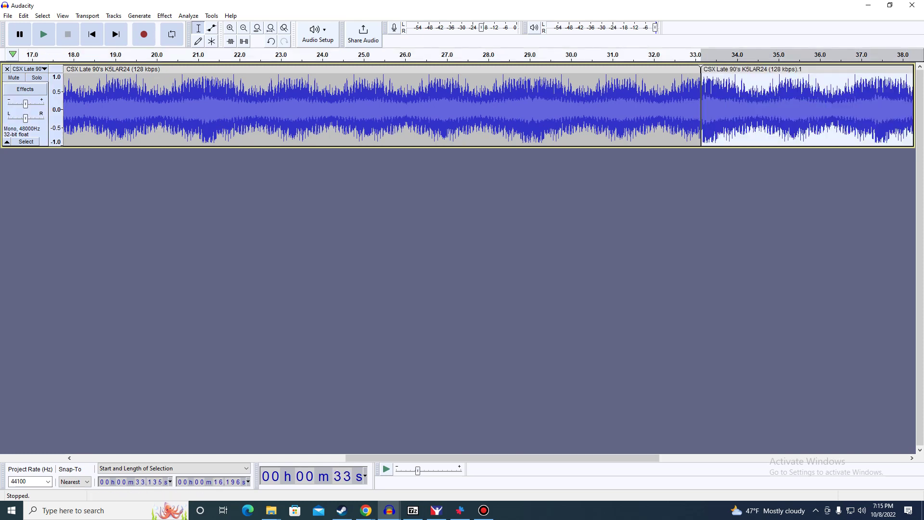
Reverse the newly pasted clip that starts at about 33.1 s.
left_click(164, 15)
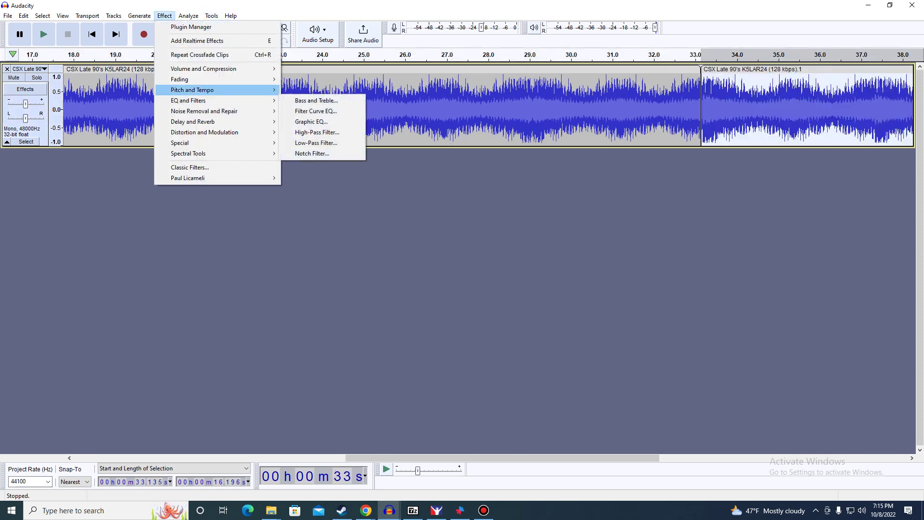
mouse_move(216, 90)
left_click(305, 132)
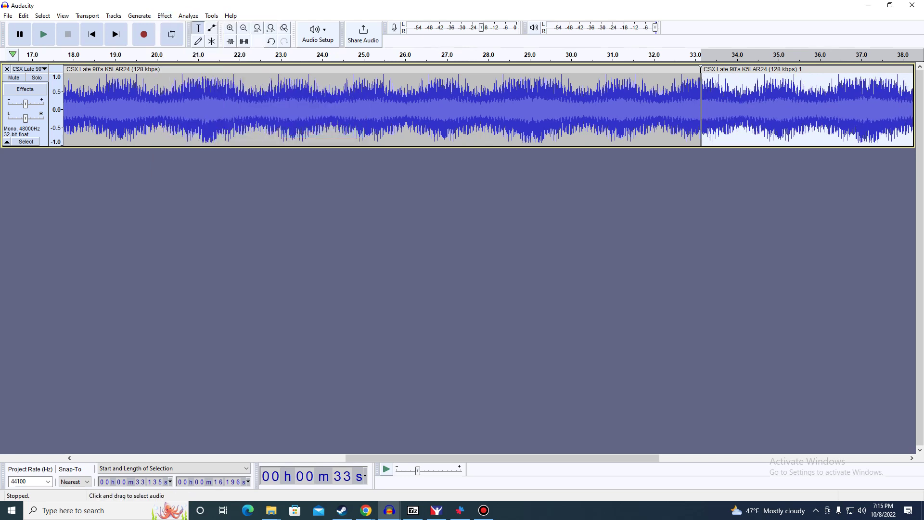
Crossfade the two clips across their join, over about 0.39 s starting at about 32.96 s.
left_click_drag(694, 110, 710, 110)
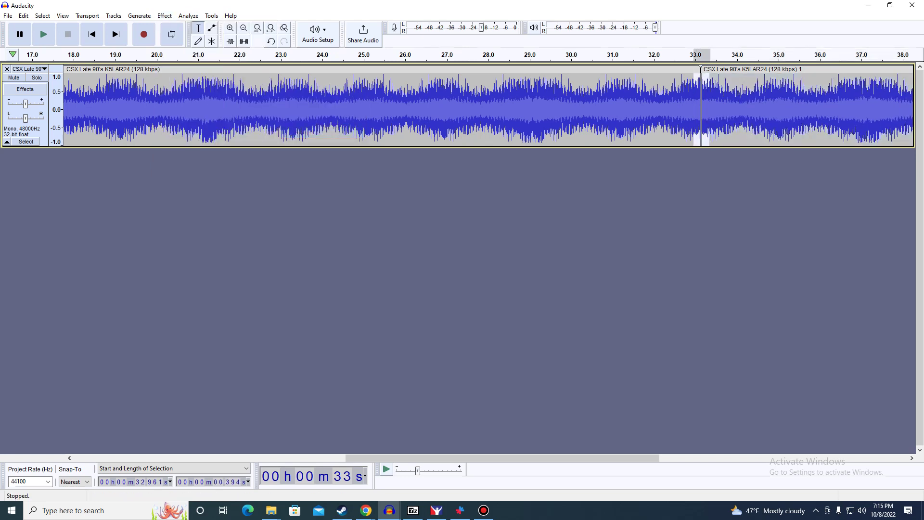
left_click(164, 15)
mouse_move(202, 78)
left_click(314, 90)
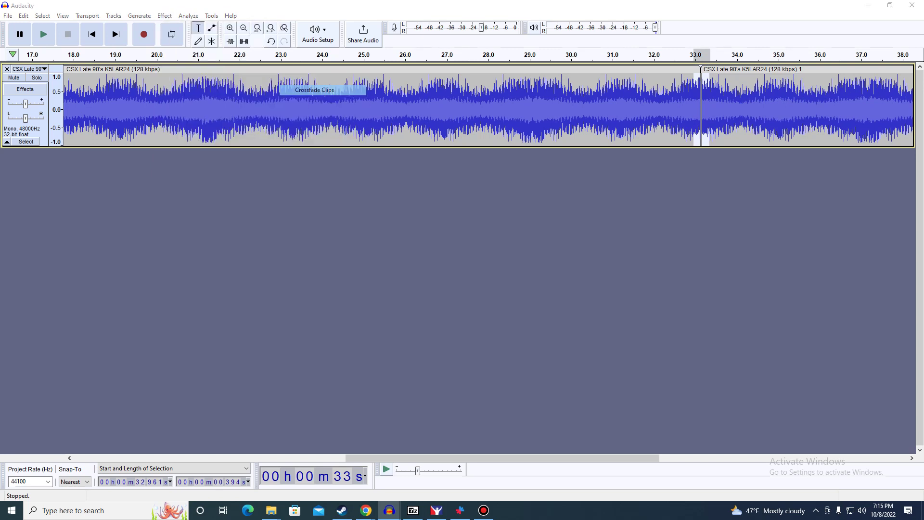
Copy the entire joined clip and paste it into a new project.
double_click(467, 110)
left_click(467, 288)
left_click_drag(502, 458, 751, 458)
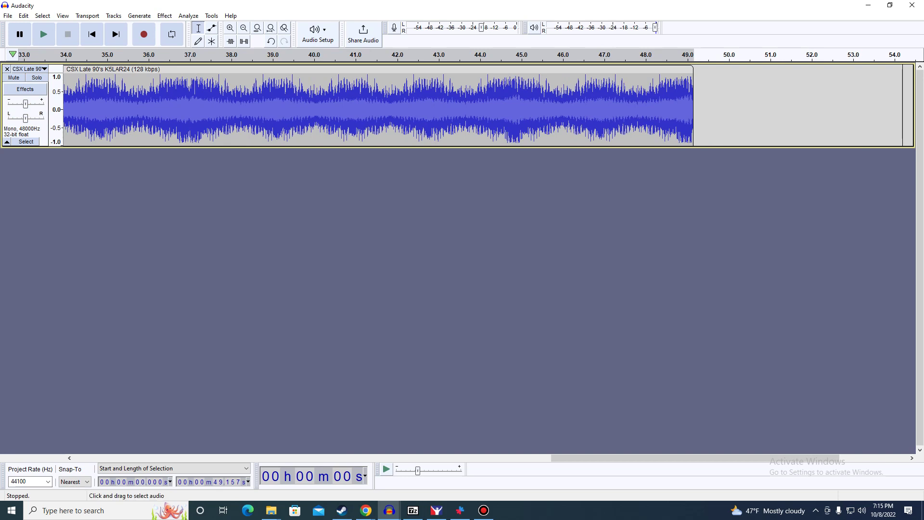
double_click(594, 115)
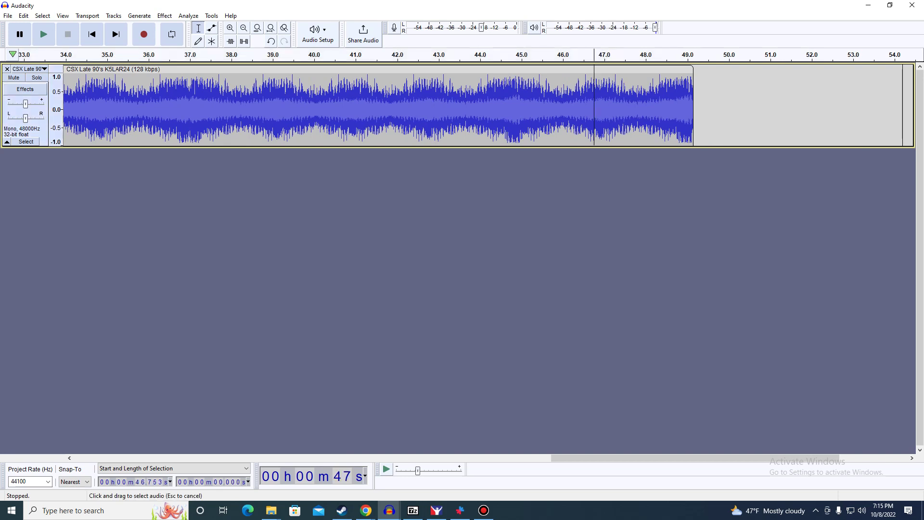
right_click(594, 114)
left_click(610, 131)
left_click(7, 16)
left_click(17, 26)
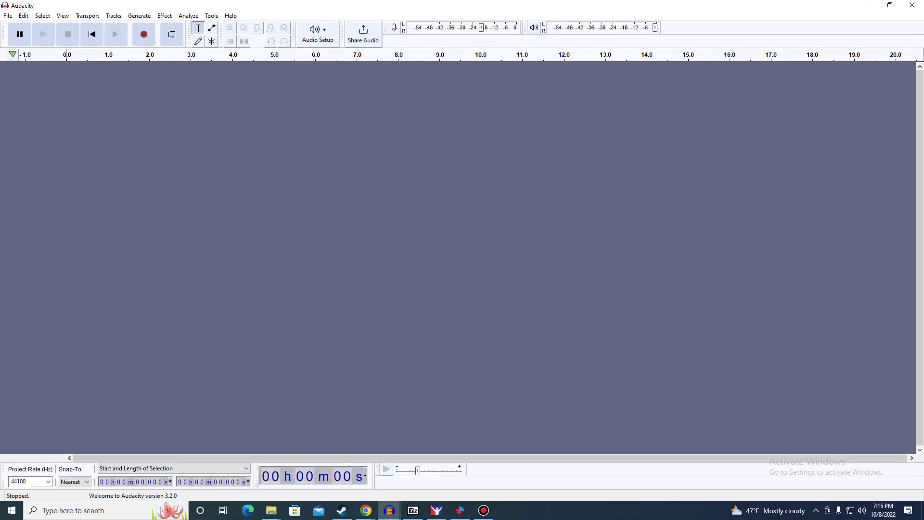
key("ctrl+v")
Play the beginning of the pasted loop twice to check how it sounds.
left_click(43, 33)
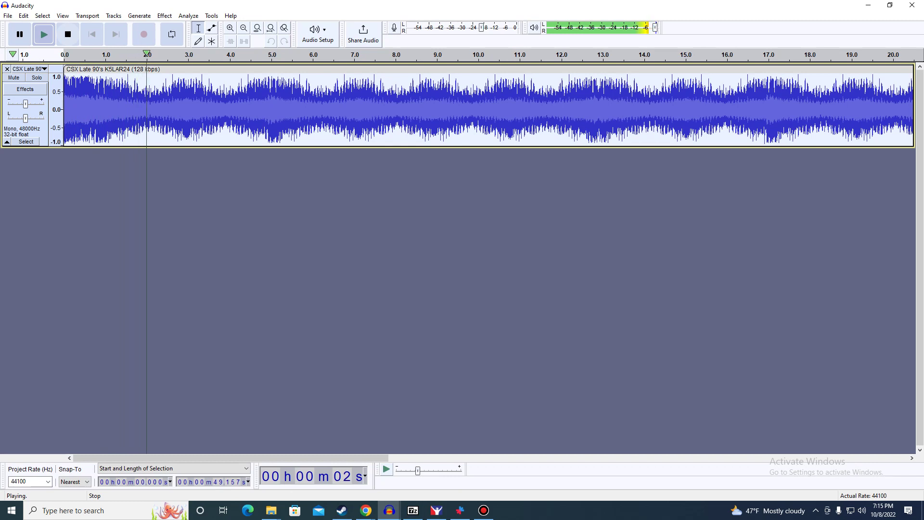
left_click(68, 34)
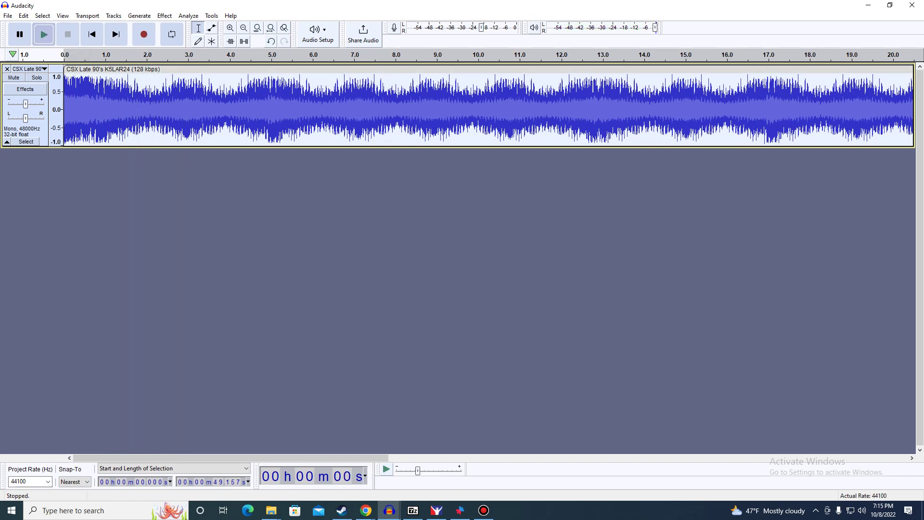
left_click(44, 34)
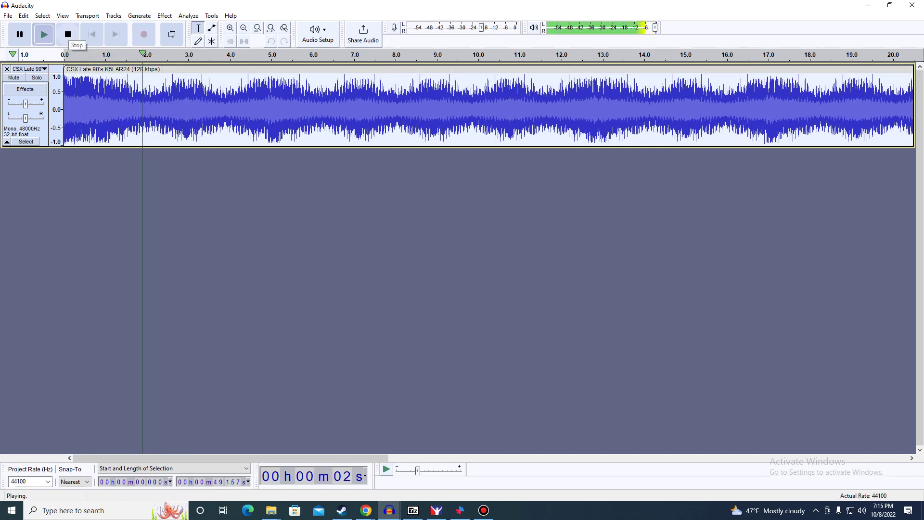
left_click(68, 34)
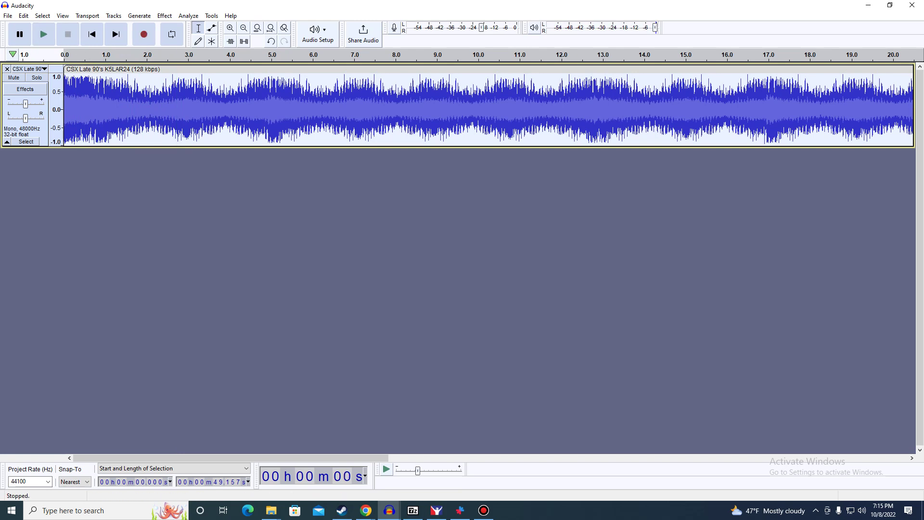
Switch to the previous project holding the long loop and play its beginning.
left_click(389, 510)
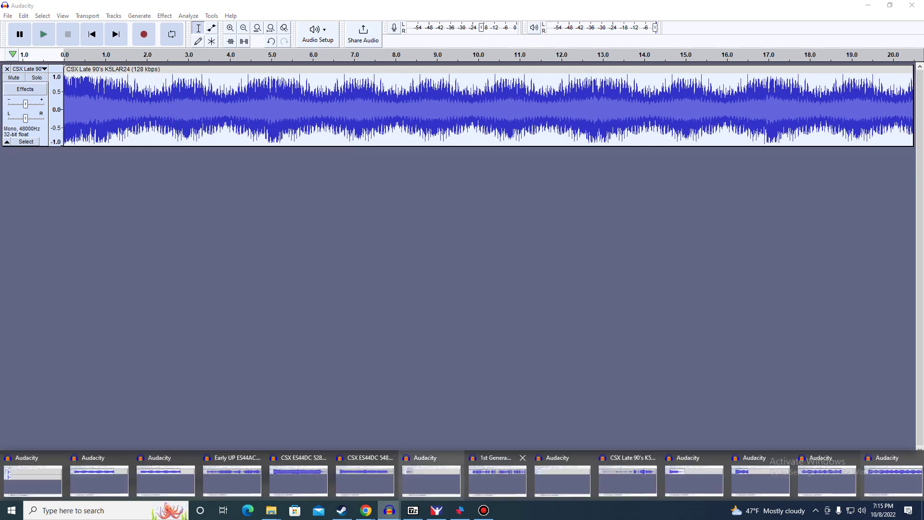
left_click(826, 479)
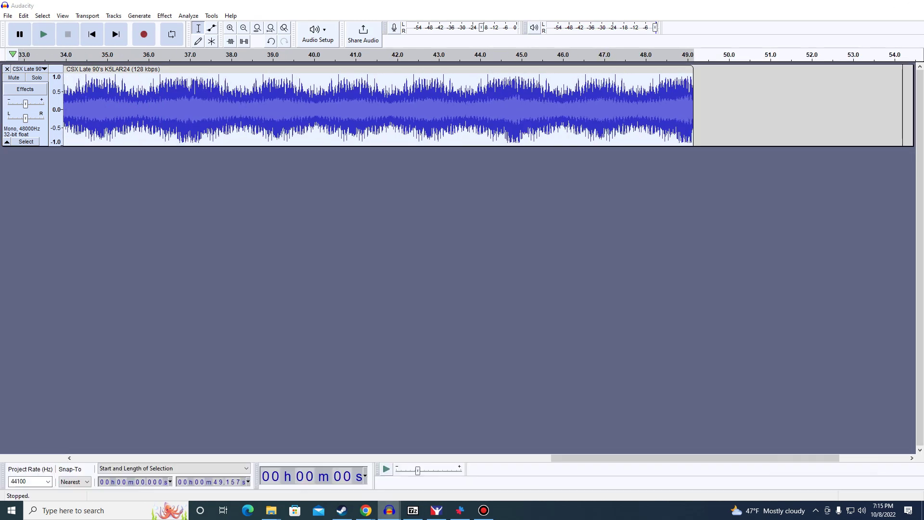
left_click(43, 33)
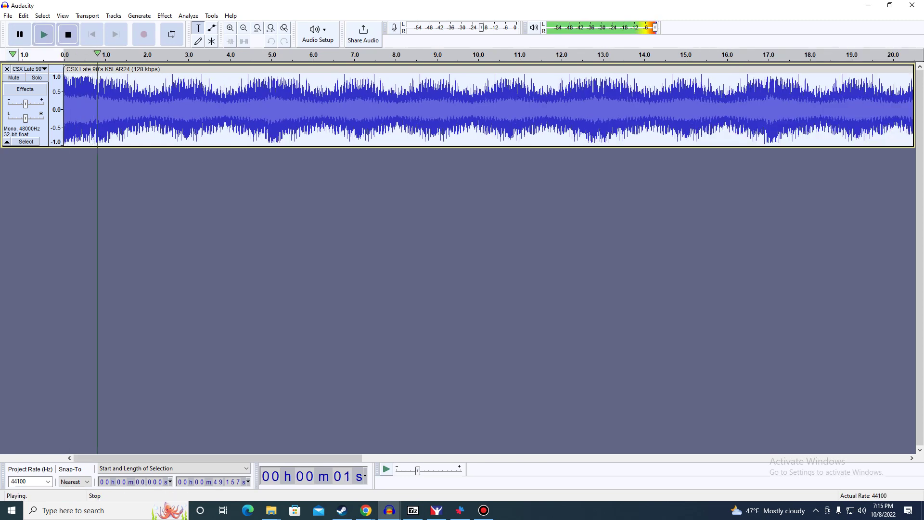
left_click(67, 34)
Switch to the project with the short horn clip and delete the brief silence at its start.
left_click(389, 510)
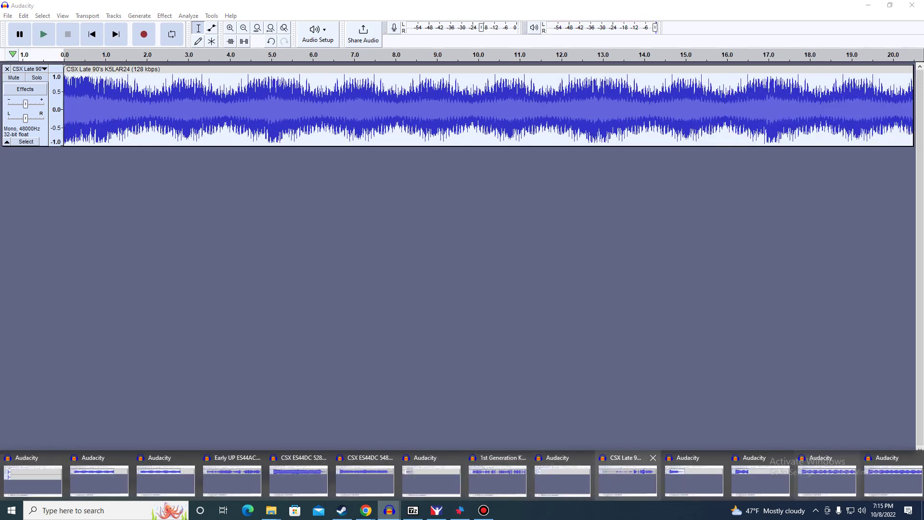
left_click(694, 478)
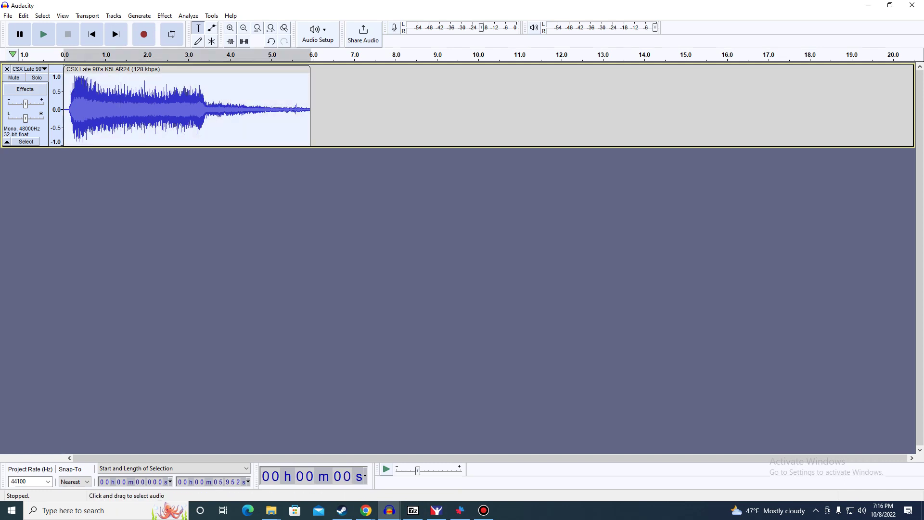
left_click(68, 70)
left_click_drag(68, 110, 62, 110)
key("Delete")
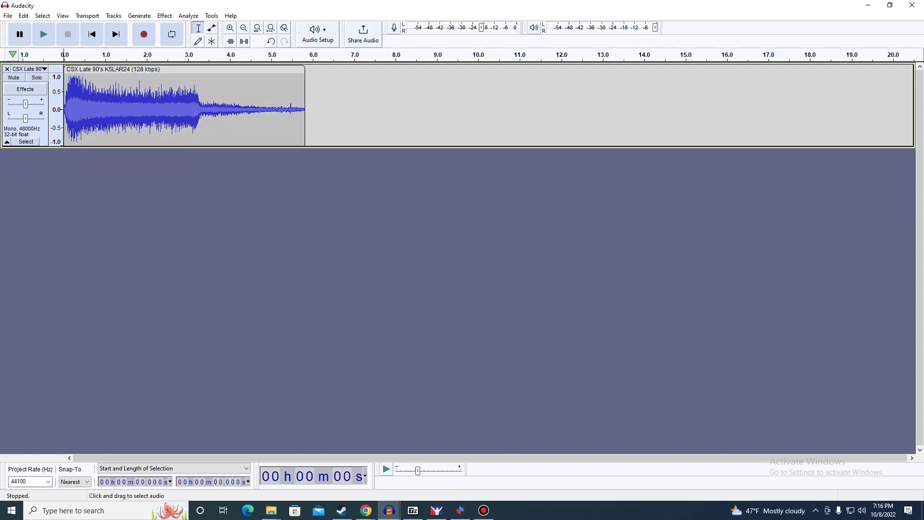
Cut the horn's fading tail from about 3.16 s to the clip's end and paste it into a new project.
left_click_drag(195, 103, 306, 103)
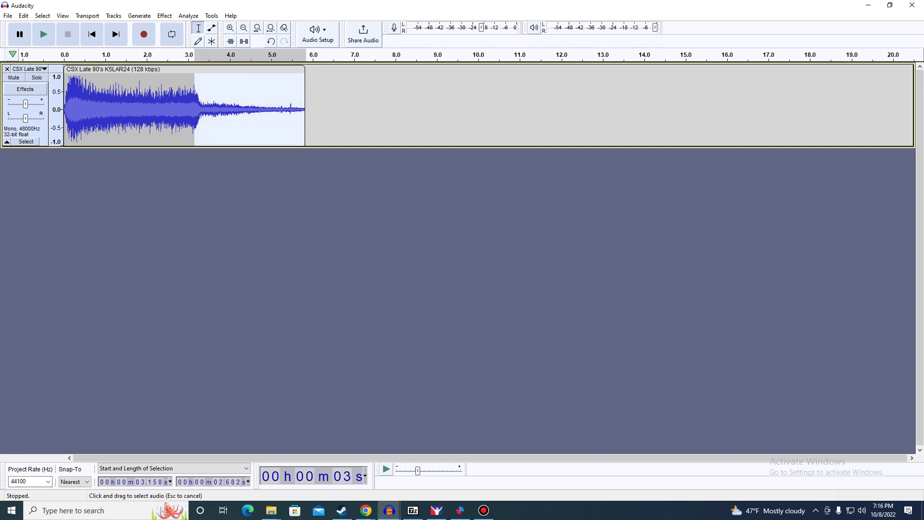
right_click(284, 102)
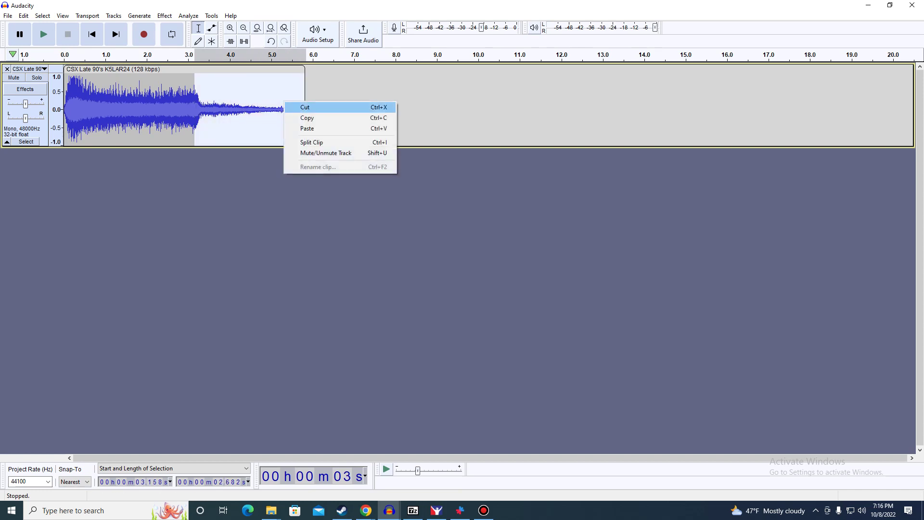
left_click(305, 107)
left_click(8, 15)
left_click(19, 27)
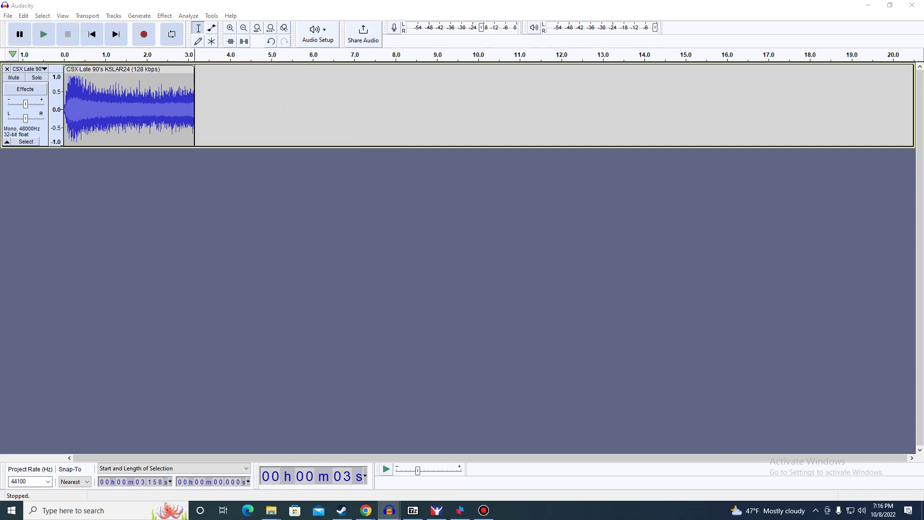
key("ctrl+v")
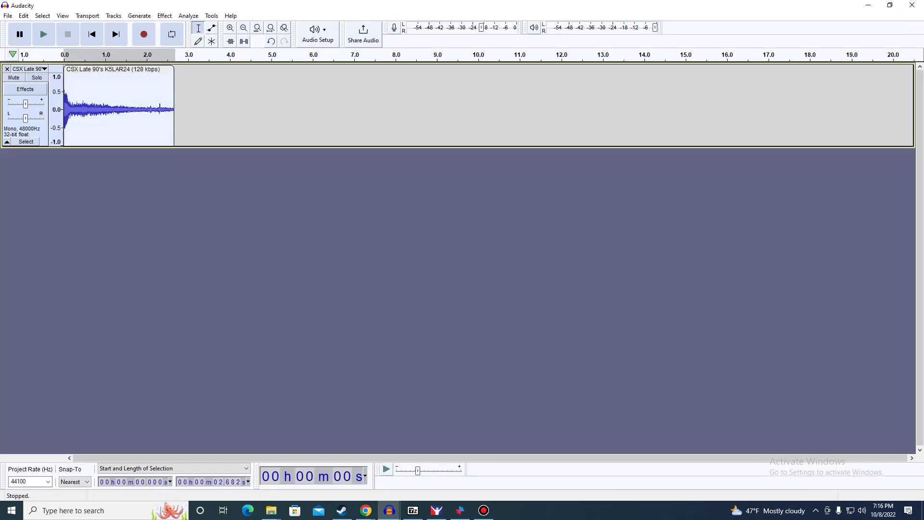
key("ctrl+z")
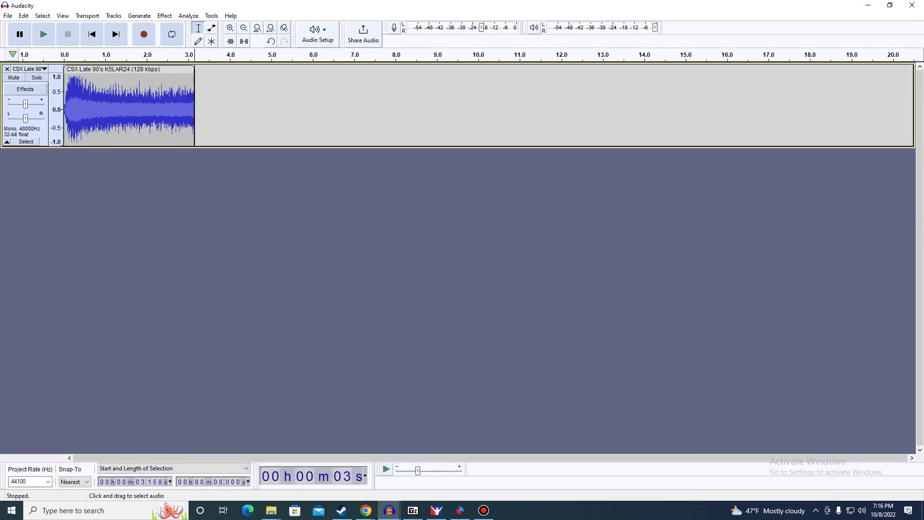
Copy the trimmed horn clip from about 0.64 s to its end and paste it directly after the clip, at about 3.16 s.
left_click_drag(90, 108, 194, 108)
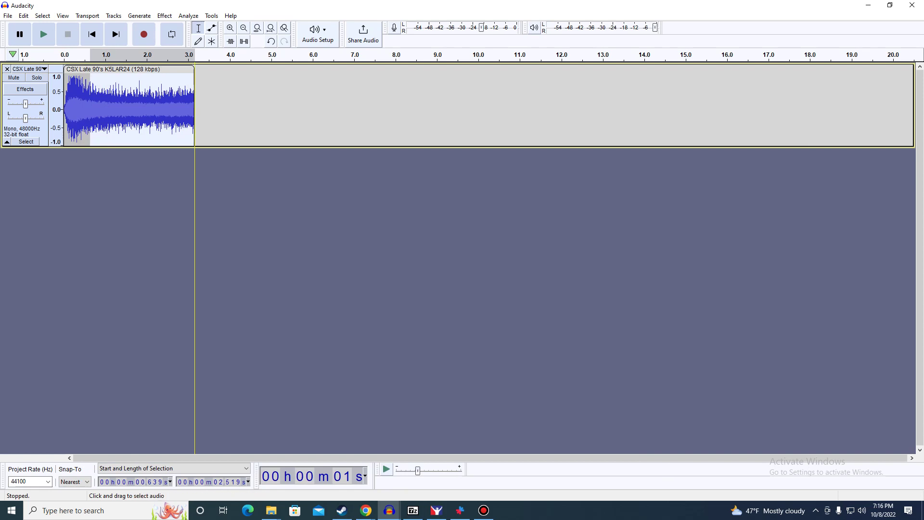
right_click(183, 102)
left_click(206, 118)
left_click(195, 119)
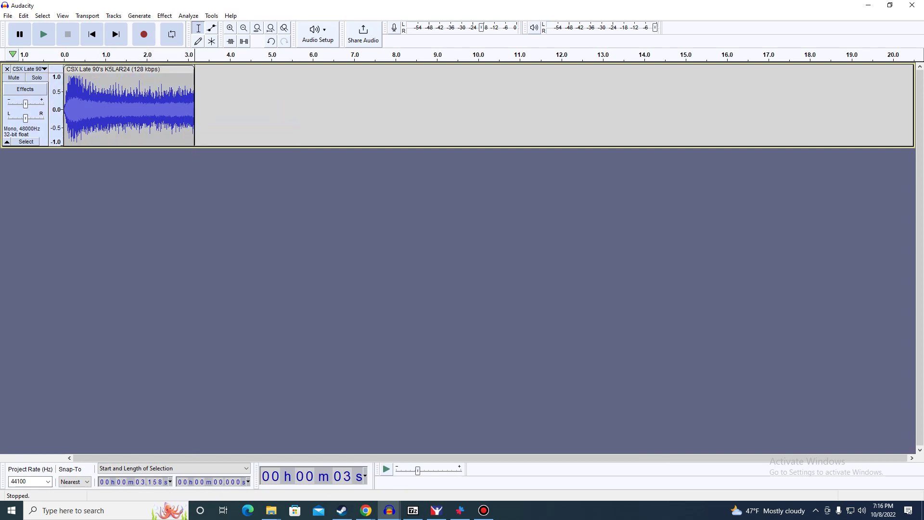
key("ctrl+v")
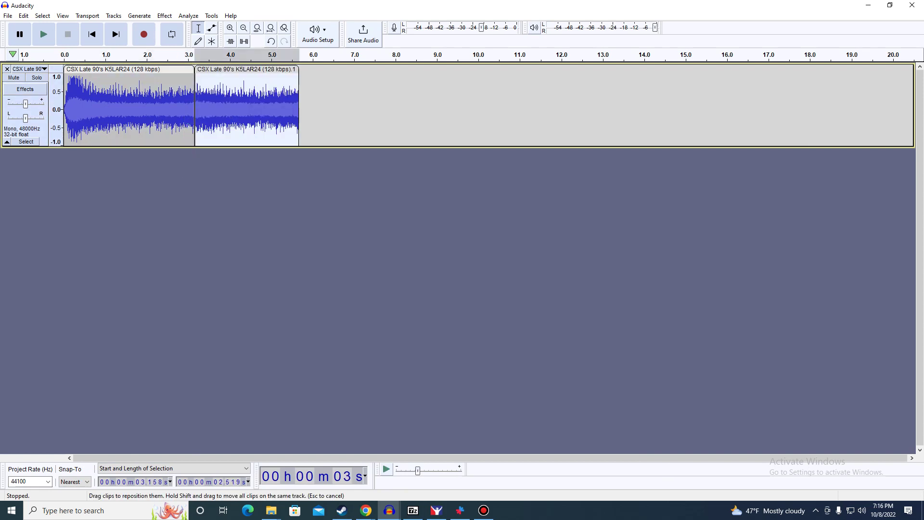
Reverse the pasted clip that starts at about 3.16 s.
left_click_drag(189, 110, 202, 109)
left_click(222, 109)
double_click(221, 108)
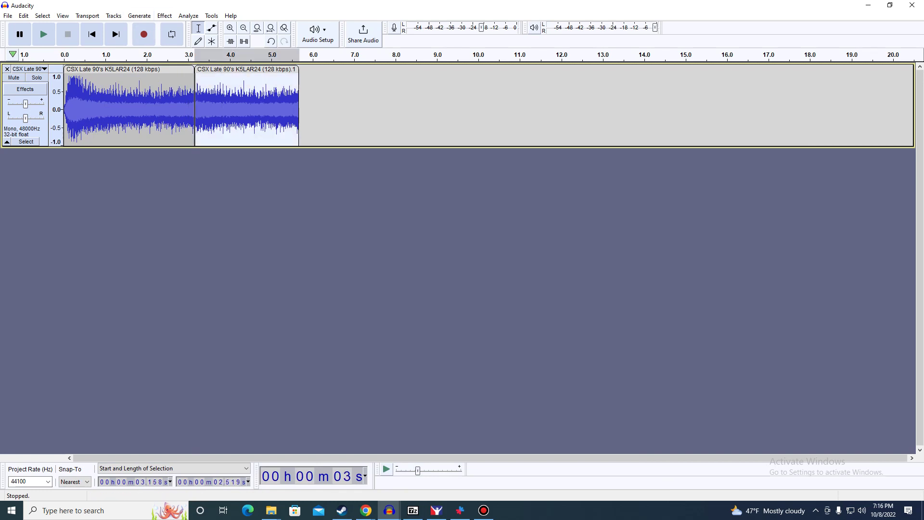
left_click(165, 15)
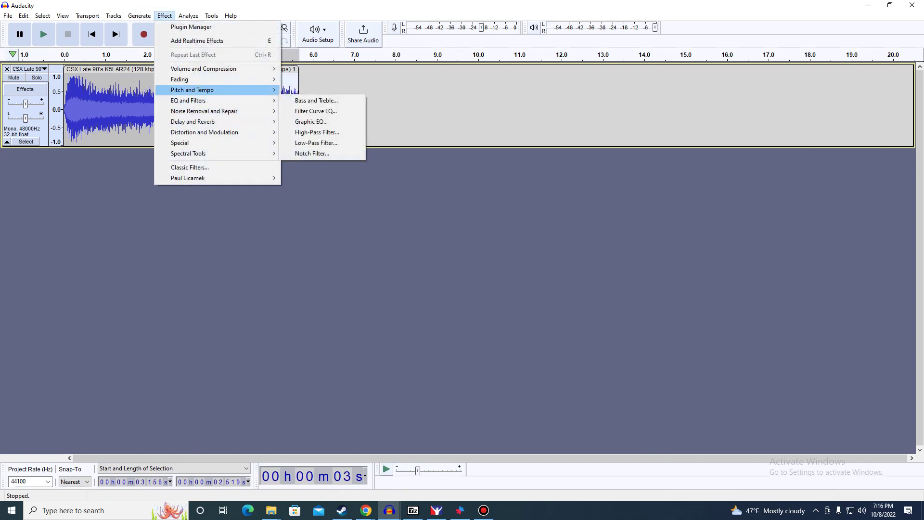
left_click(313, 132)
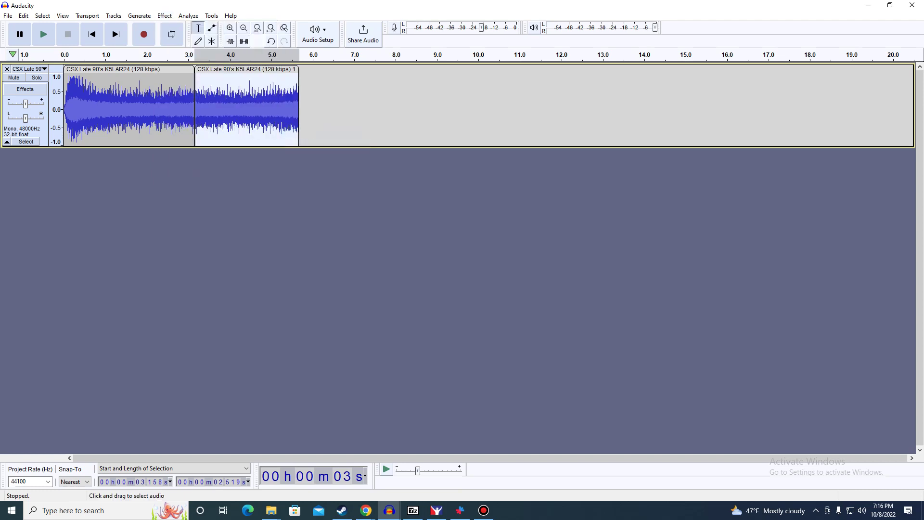
Crossfade the clips over about 0.42 s across their join at about 3.16 s.
left_click_drag(188, 109, 204, 108)
left_click(164, 15)
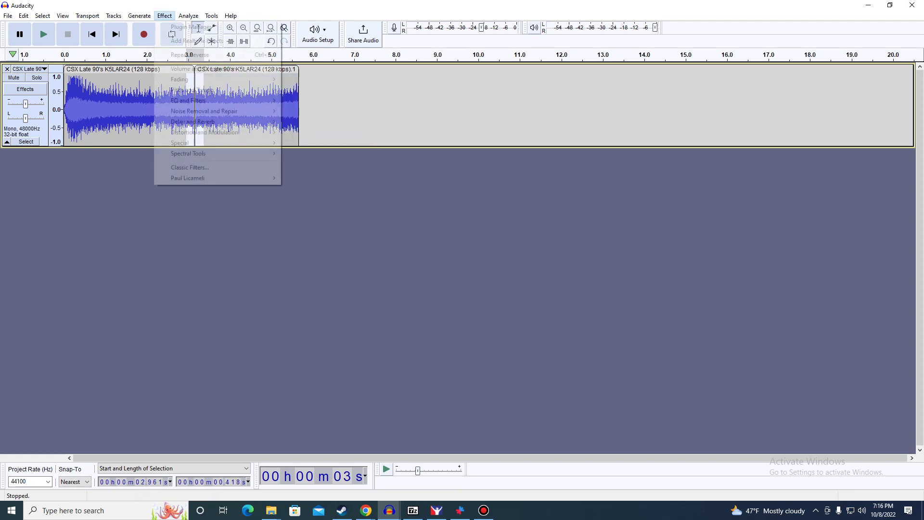
mouse_move(193, 79)
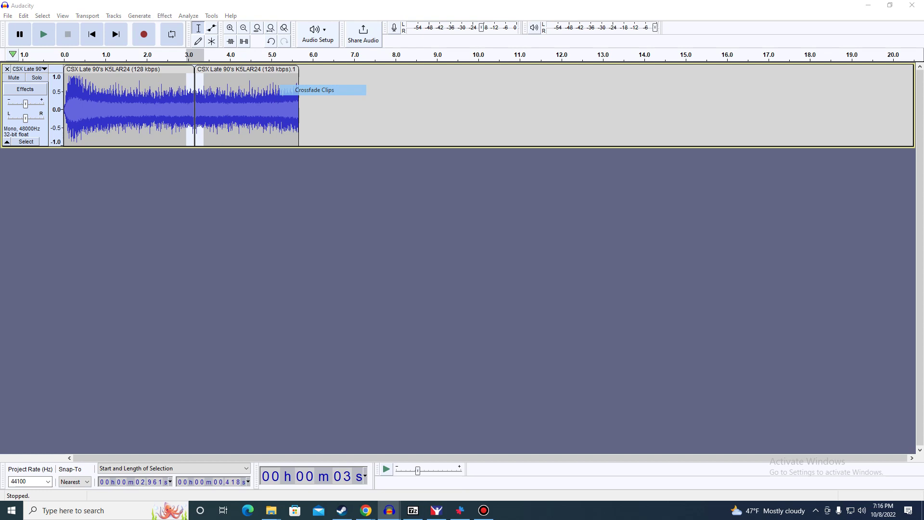
left_click(315, 90)
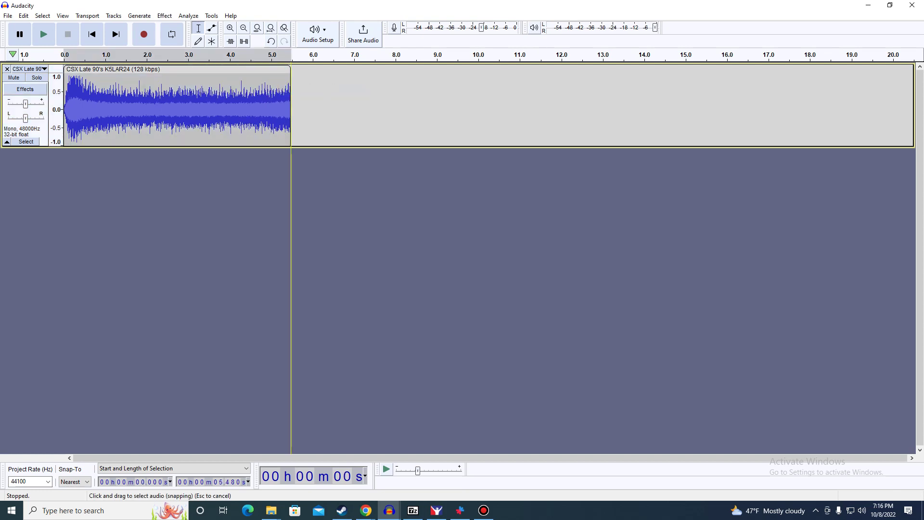
Paste the copied horn section at the clip's end, about 5.48 s, and crossfade the clips over about 0.45 s across the join.
left_click(290, 90)
key("ctrl+v")
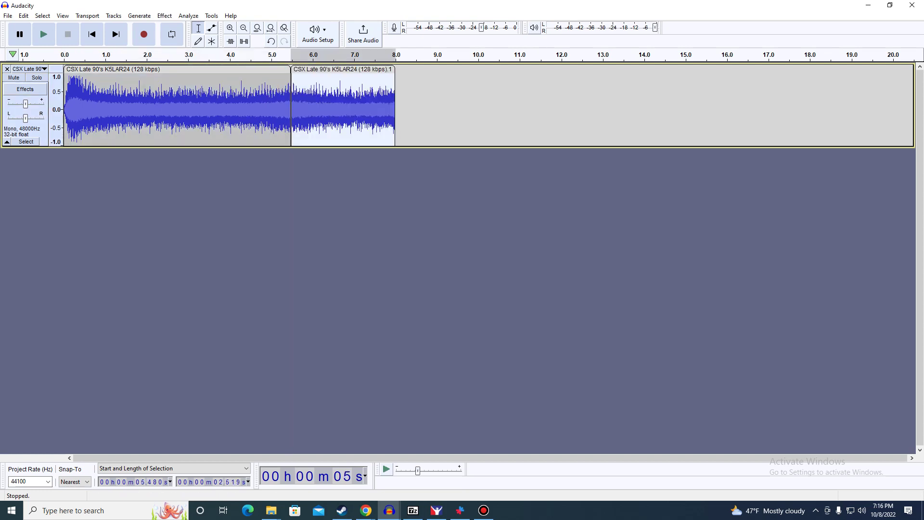
left_click_drag(281, 106, 298, 105)
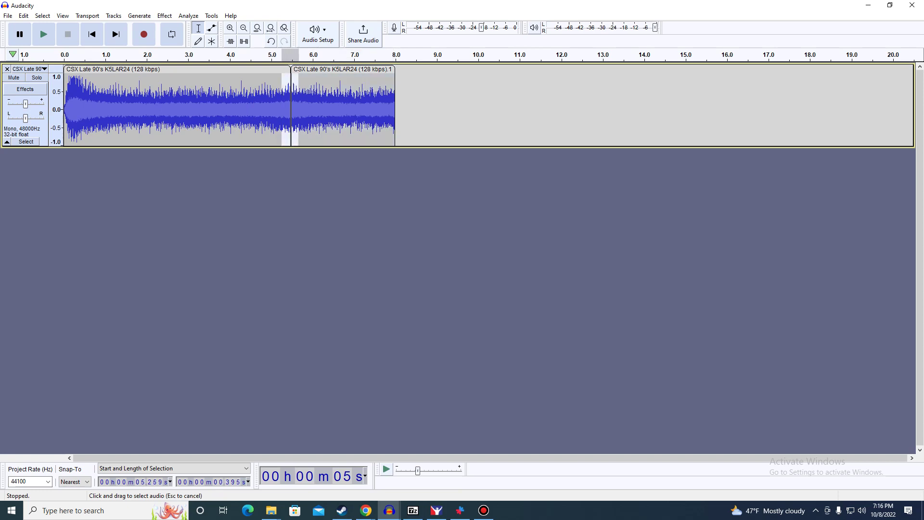
left_click(164, 15)
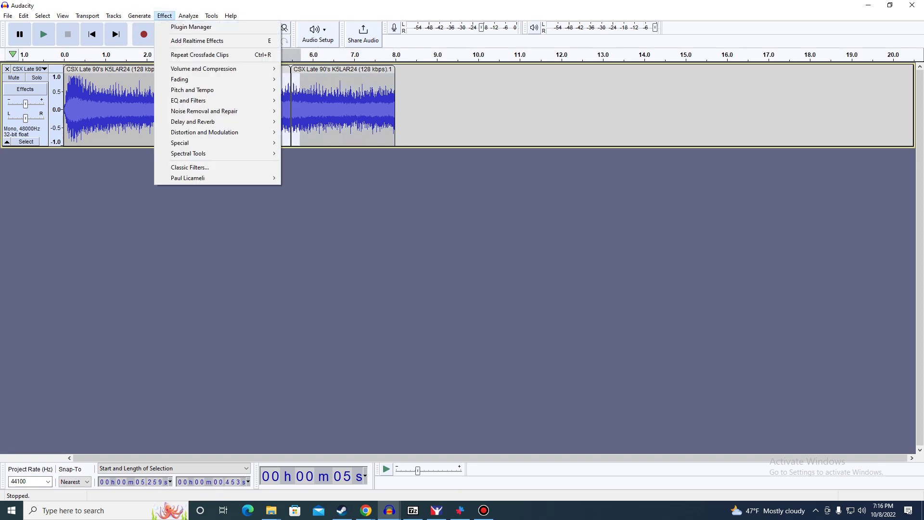
mouse_move(216, 79)
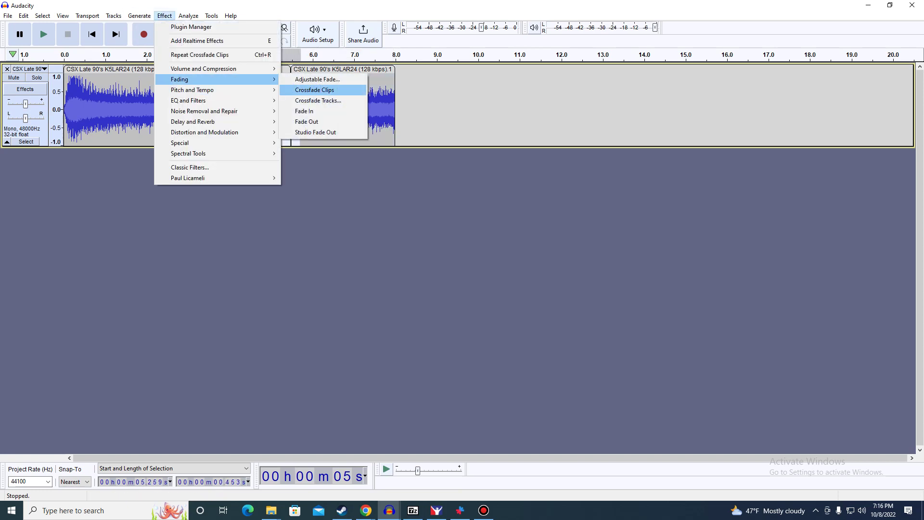
left_click(314, 89)
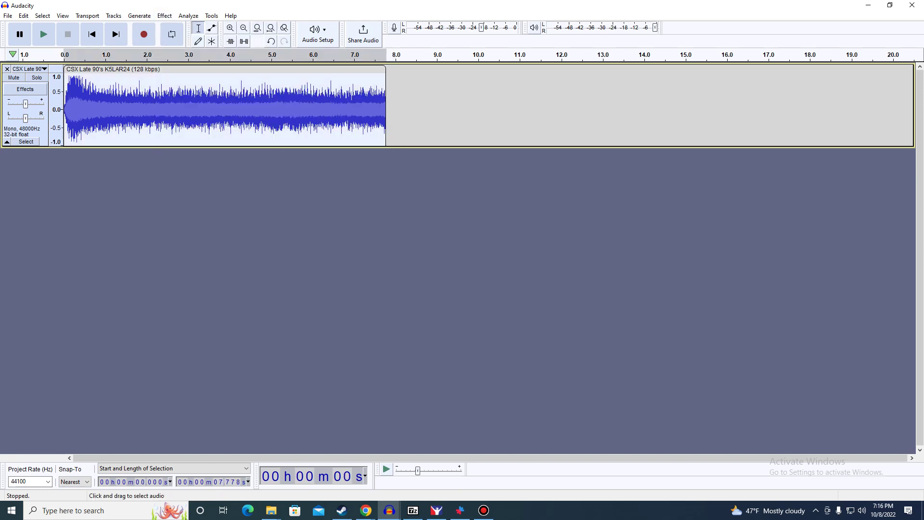
Paste the copied horn section at the clip's end, about 7.78 s, and reverse the pasted clip.
left_click(386, 106)
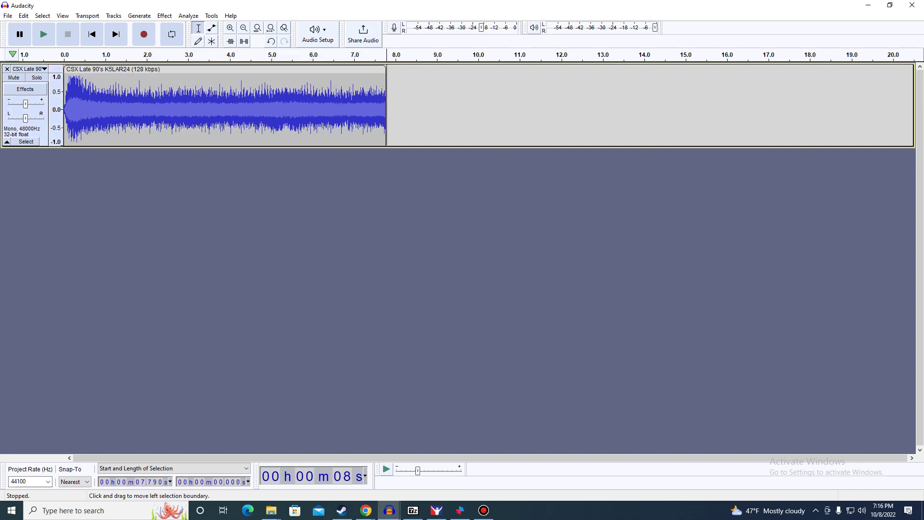
left_click(384, 106)
left_click(386, 106)
left_click_drag(386, 106, 851, 106)
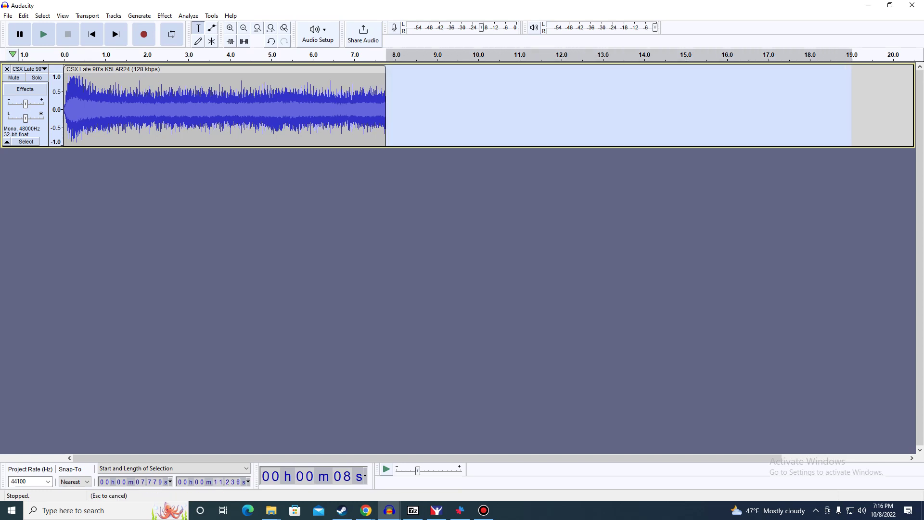
key("ctrl+v")
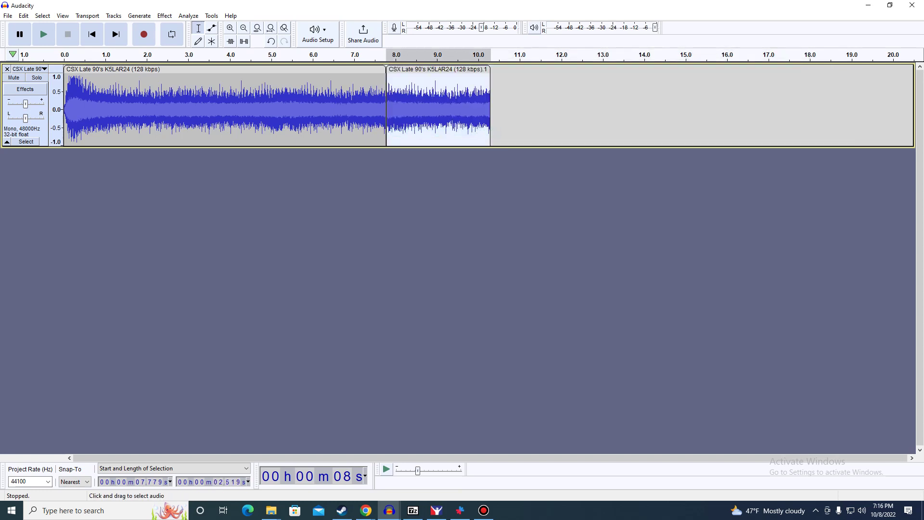
left_click(165, 16)
mouse_move(193, 90)
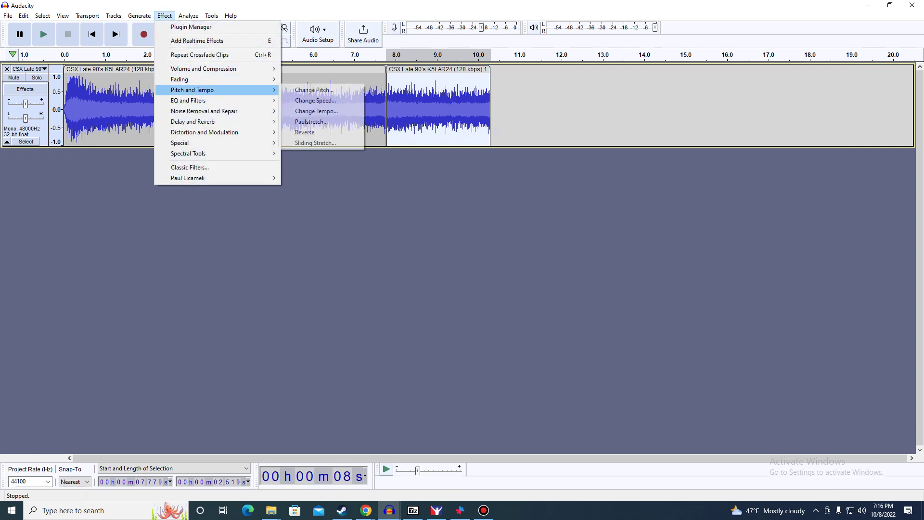
left_click(305, 132)
Crossfade the clips over about 0.42 s across their join at about 7.78 s.
left_click_drag(378, 110, 393, 111)
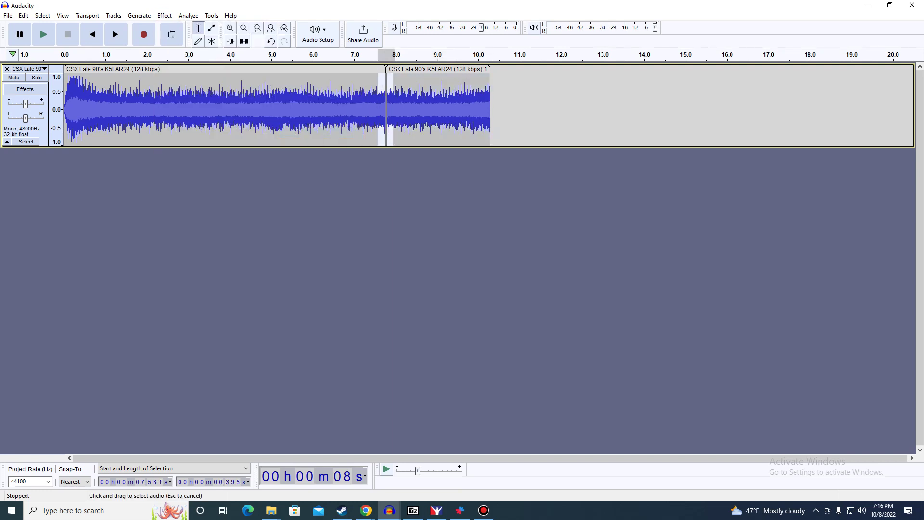
left_click(164, 16)
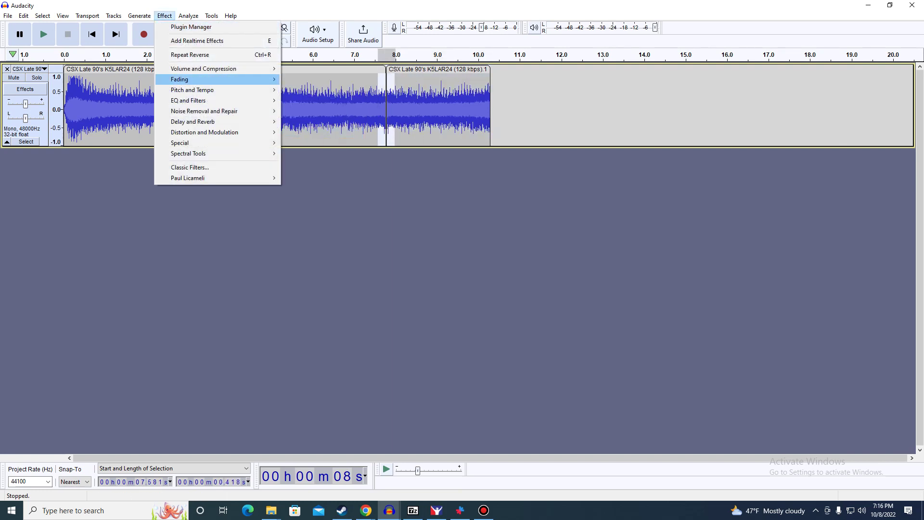
mouse_move(186, 77)
left_click(312, 90)
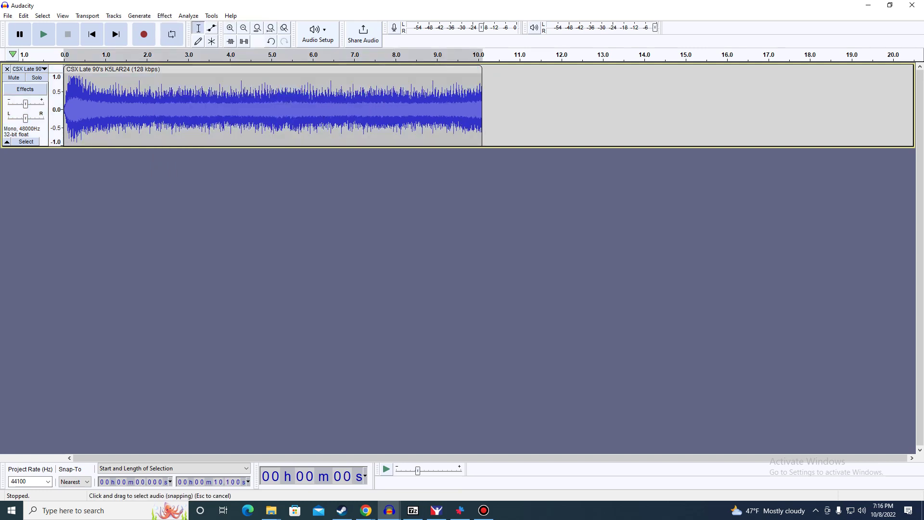
Paste the copied horn section at the clip's end, about 10.1 s, and crossfade the clips over about 0.33 s across the join.
left_click(483, 106)
right_click(508, 115)
left_click(531, 121)
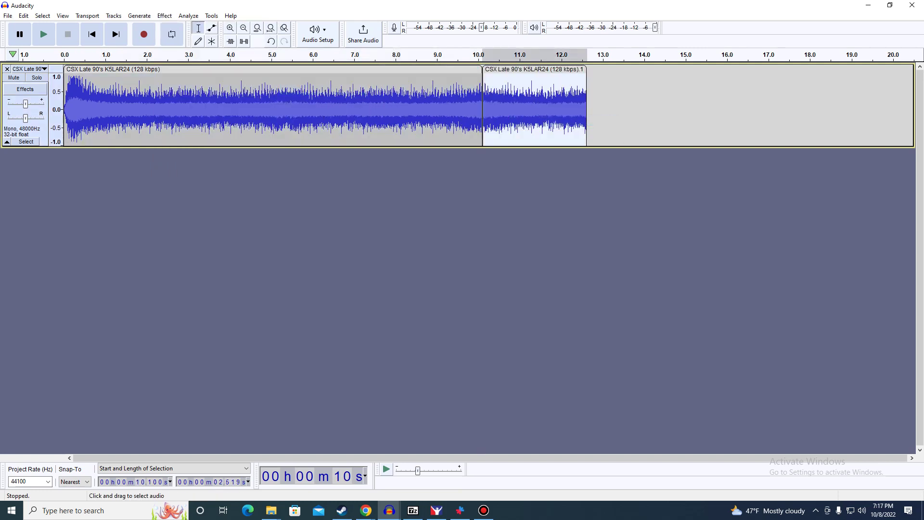
left_click_drag(476, 106, 492, 106)
left_click(164, 15)
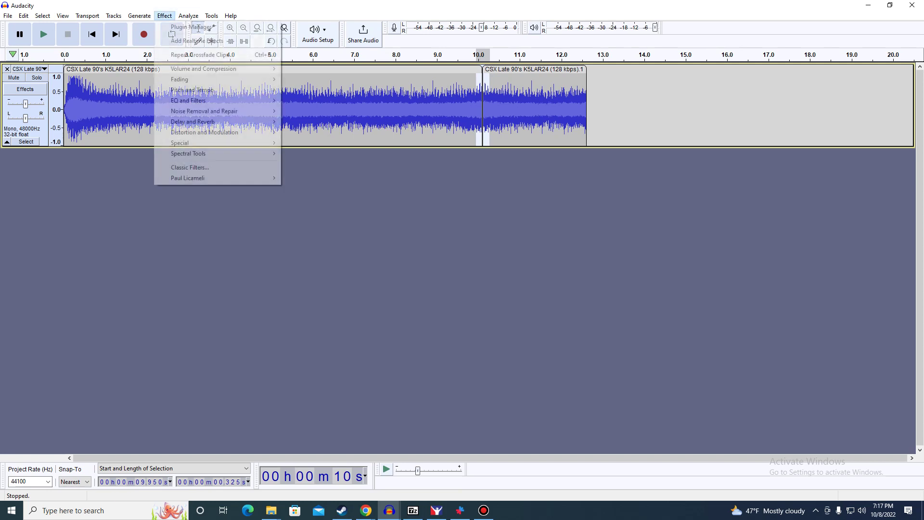
mouse_move(186, 79)
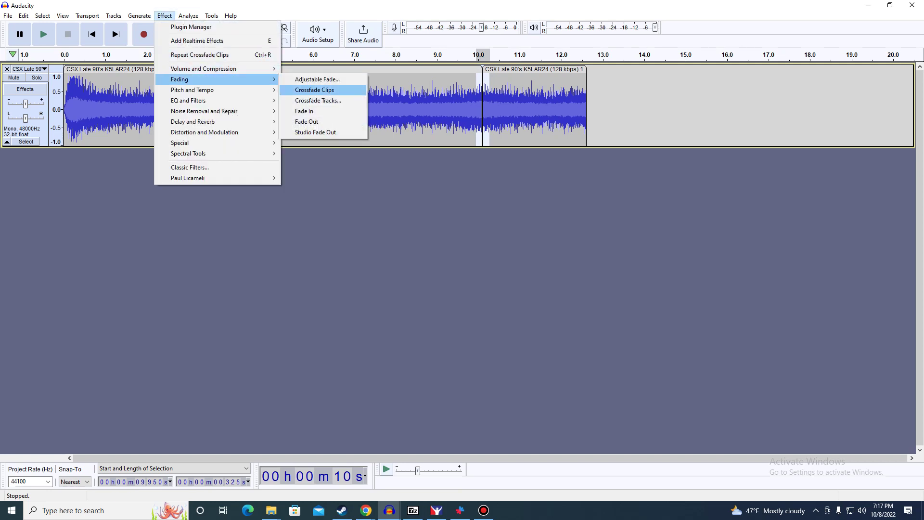
left_click(314, 89)
Copy the extended horn clip from about 1.38 s to its end and paste it directly after the clip, at about 12.47 s.
key("ctrl+a")
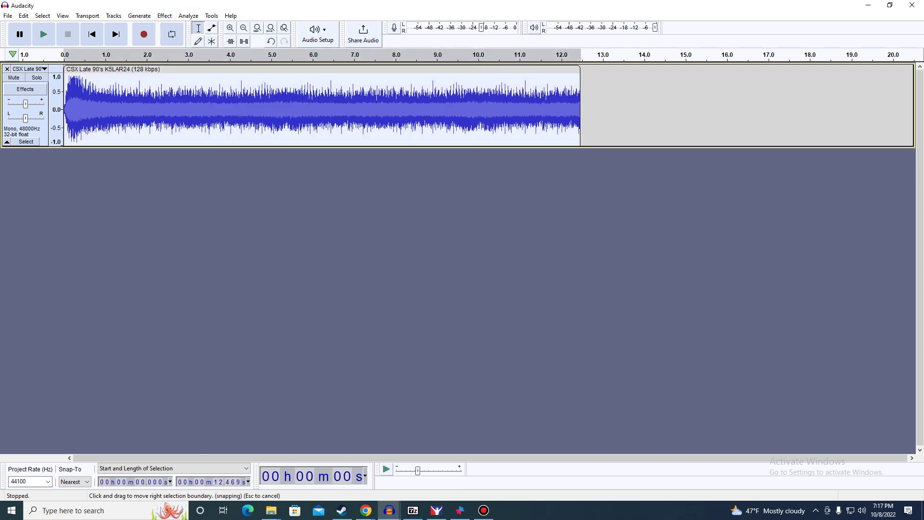
mouse_move(581, 110)
left_mouse_down()
mouse_move(518, 109)
mouse_move(581, 106)
left_mouse_up()
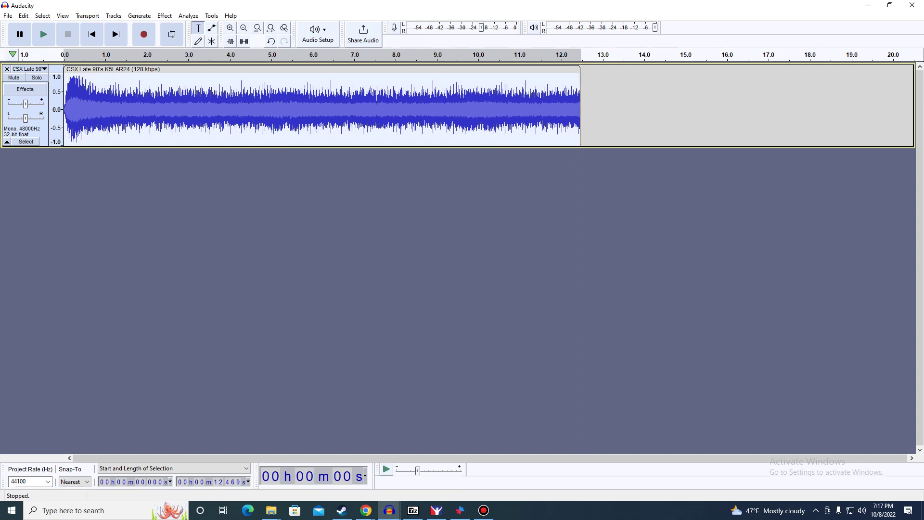
left_click_drag(64, 130, 87, 137)
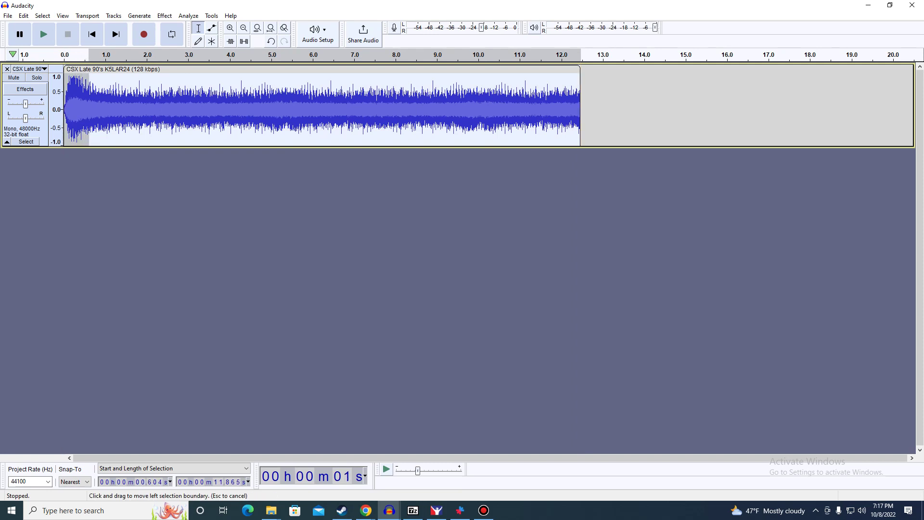
right_click(102, 108)
left_click(126, 125)
left_click_drag(89, 136, 121, 138)
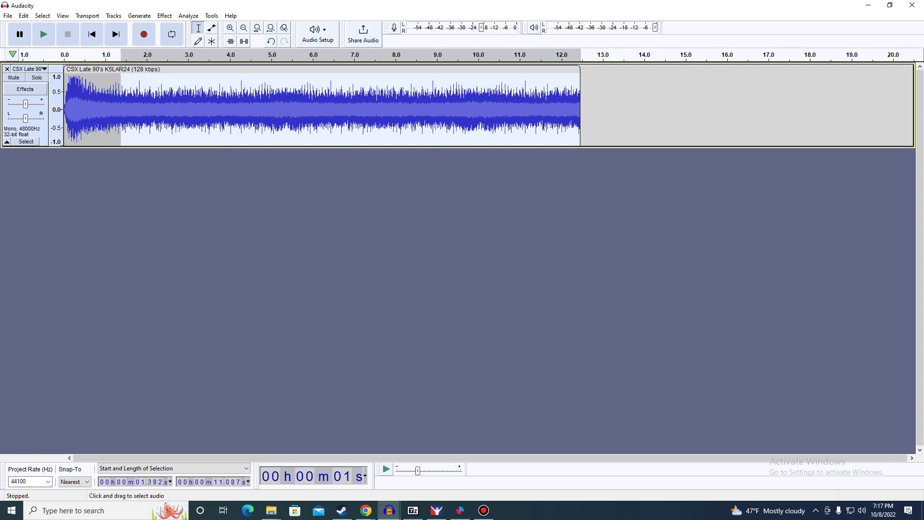
right_click(145, 108)
left_click(169, 126)
left_click(581, 108)
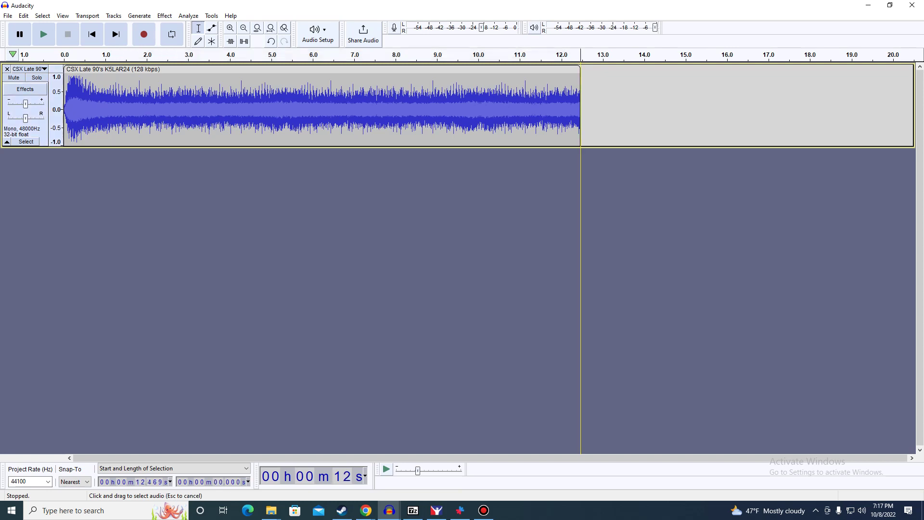
key("ctrl+v")
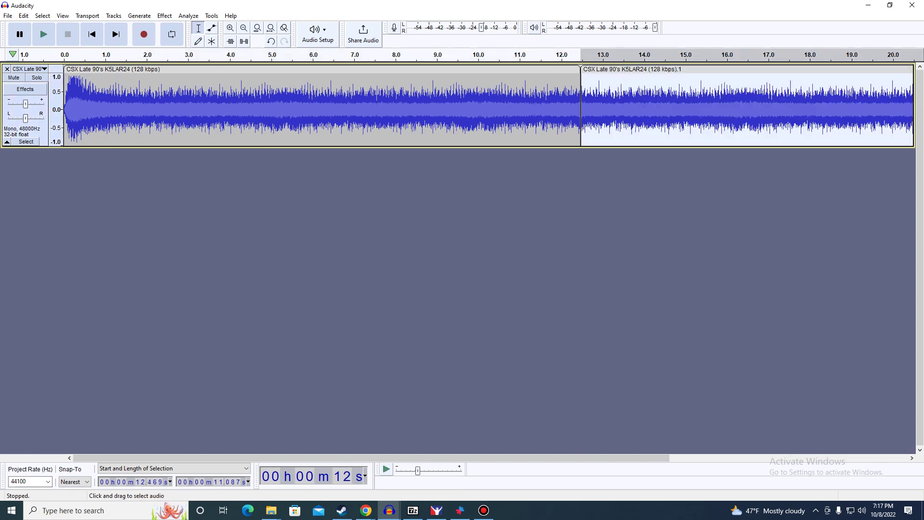
Crossfade the clips over about 0.33 s across their join at about 12.47 s.
left_click_drag(573, 108, 589, 108)
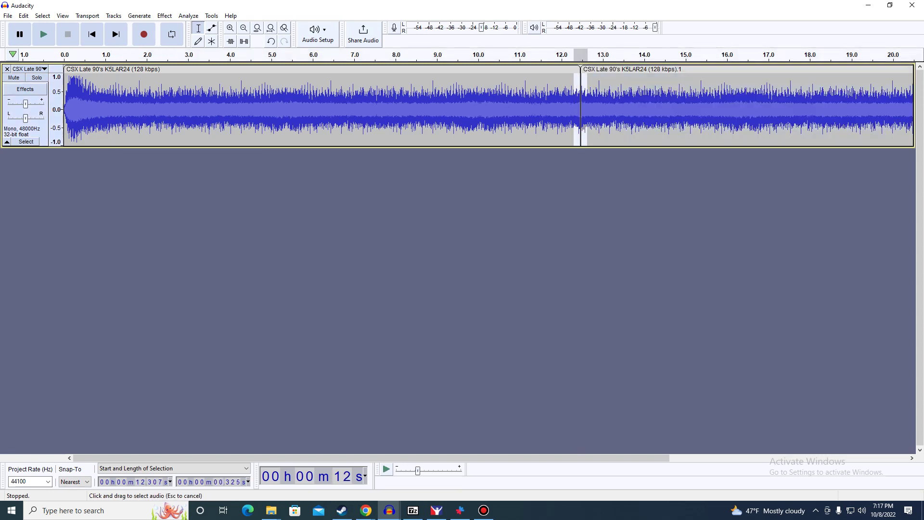
left_click(165, 16)
mouse_move(217, 79)
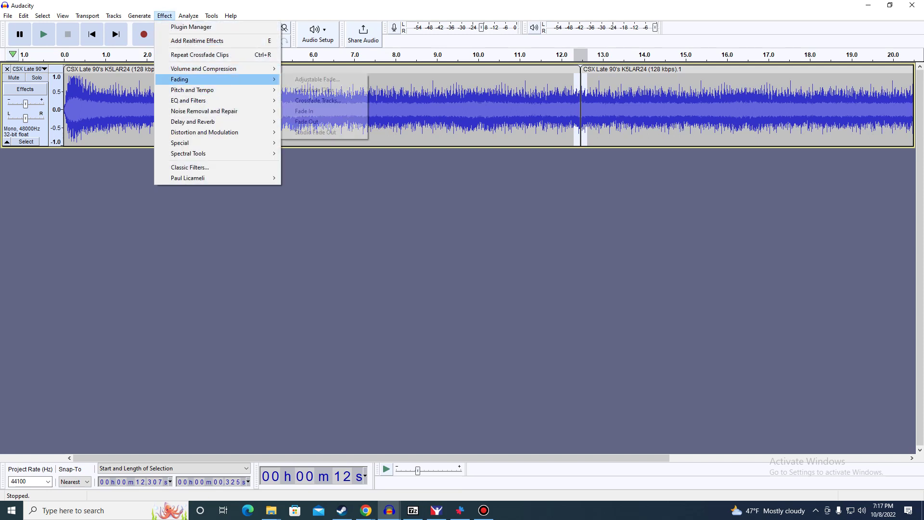
left_click(315, 89)
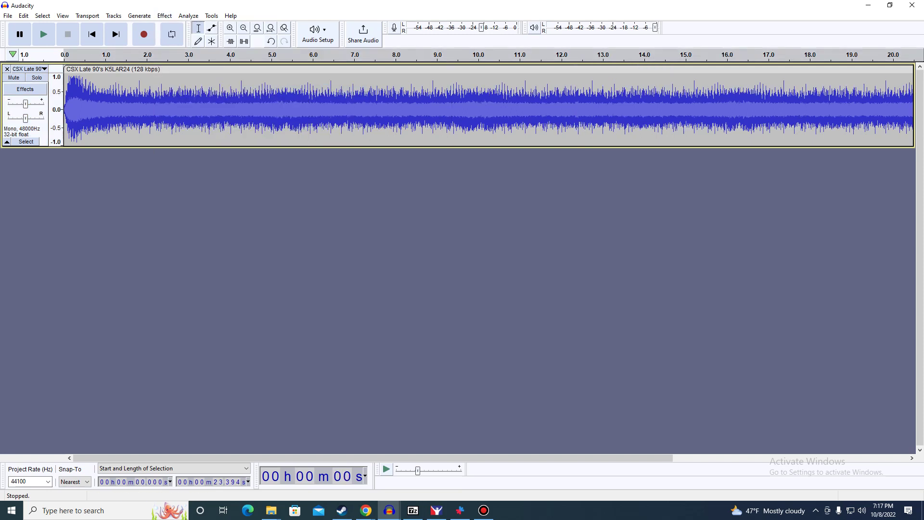
Paste the longer copied section at the clip's end, about 23.39 s, and reverse the pasted clip.
left_click_drag(373, 457, 608, 457)
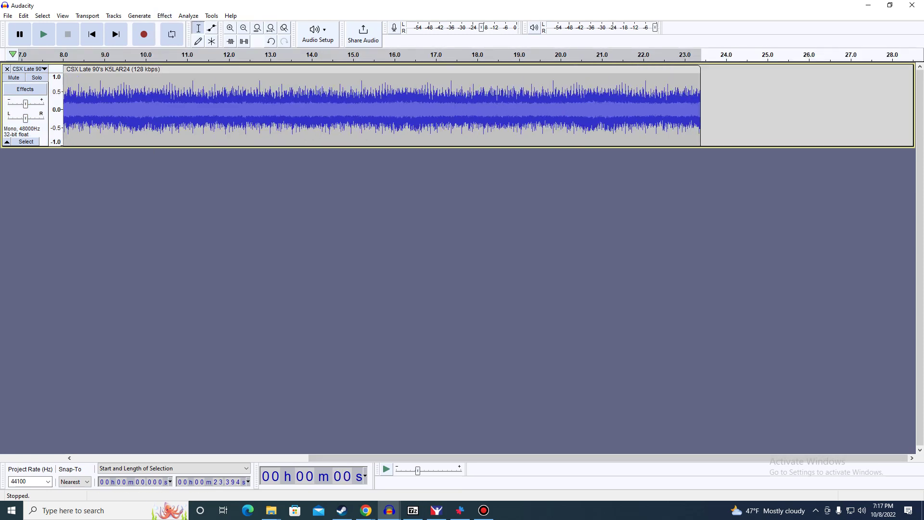
left_click(701, 106)
right_click(722, 109)
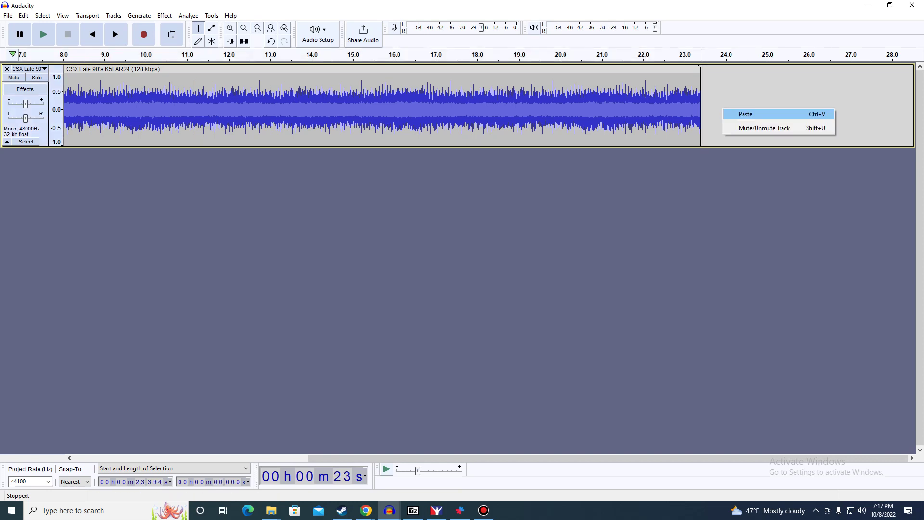
left_click(745, 114)
left_click(164, 15)
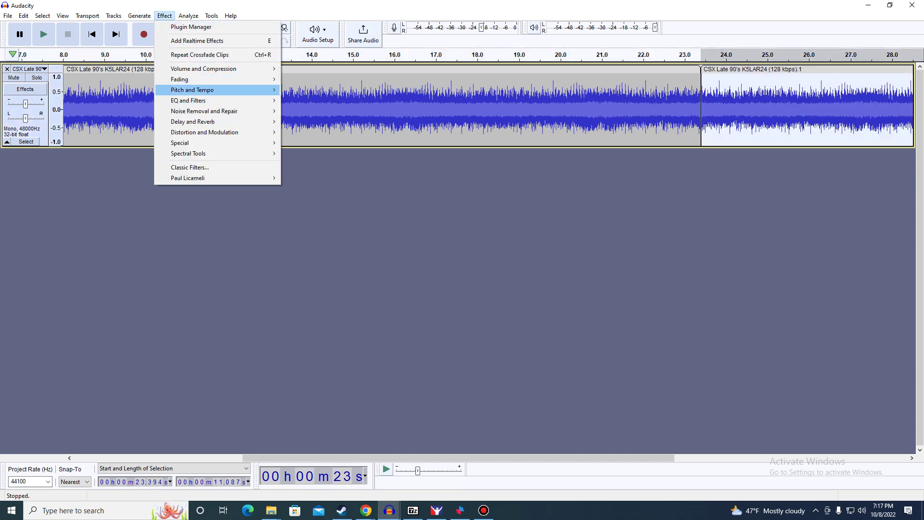
mouse_move(216, 90)
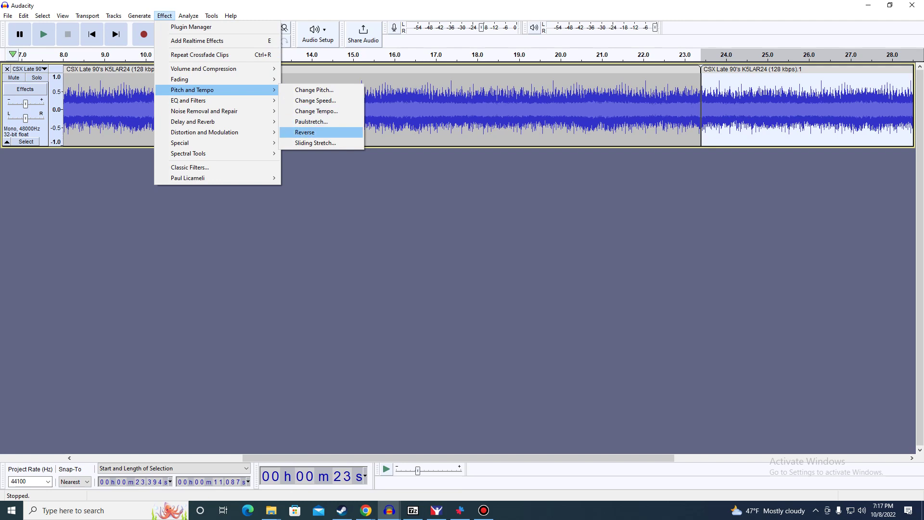
left_click(308, 131)
Crossfade the clips over about 0.4 s across their join at about 23.39 s, and select the whole track.
left_click_drag(693, 110, 708, 106)
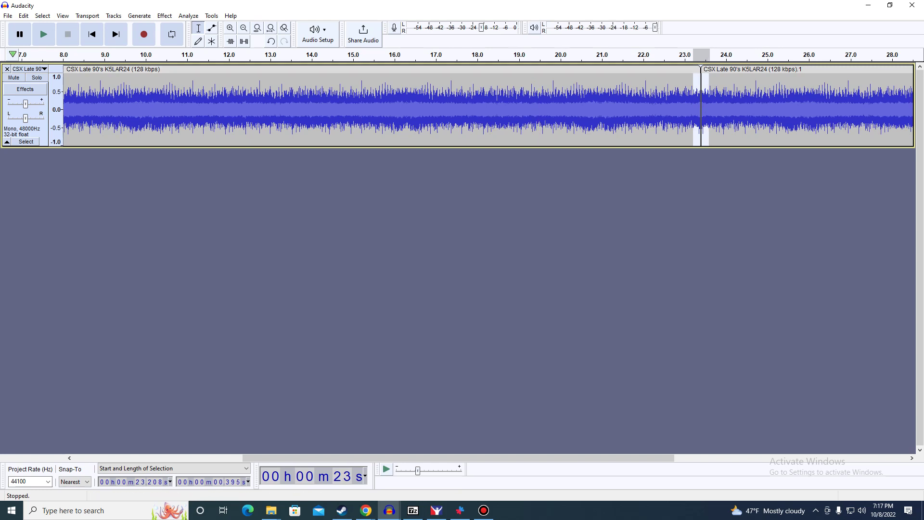
left_click(164, 15)
mouse_move(193, 79)
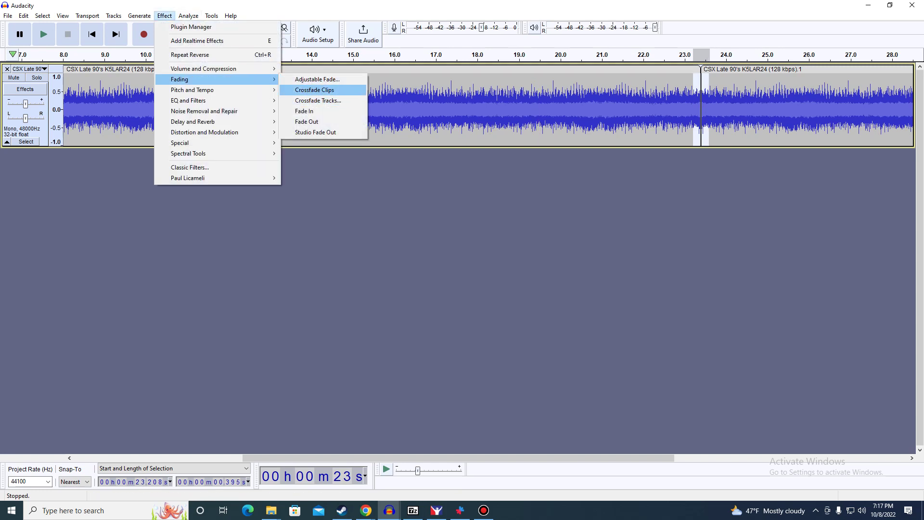
left_click(314, 90)
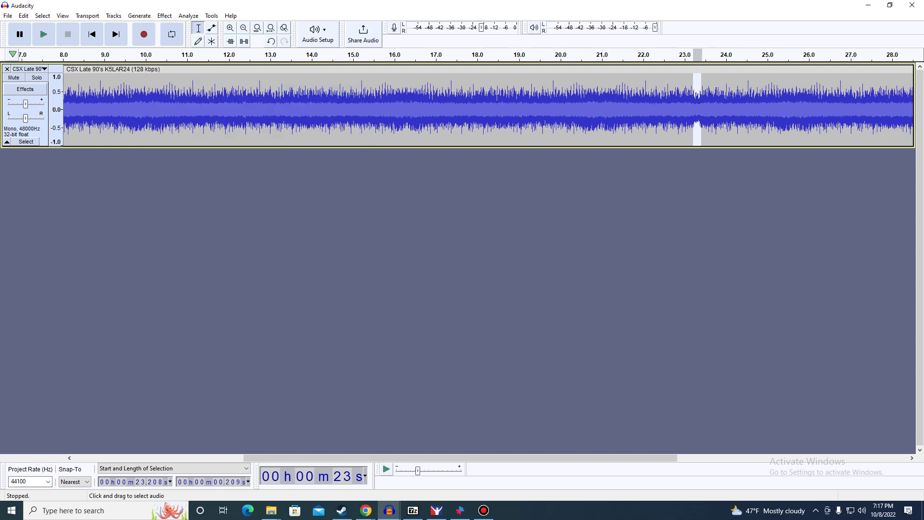
key("ctrl+a")
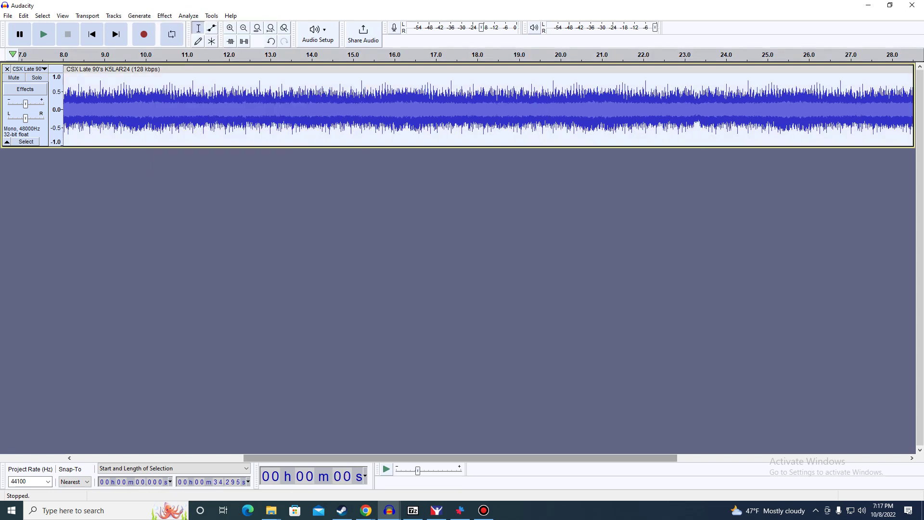
Paste the copied horn section directly after the clip, at about 34.3 s.
left_click_drag(620, 458, 691, 458)
left_click(693, 298)
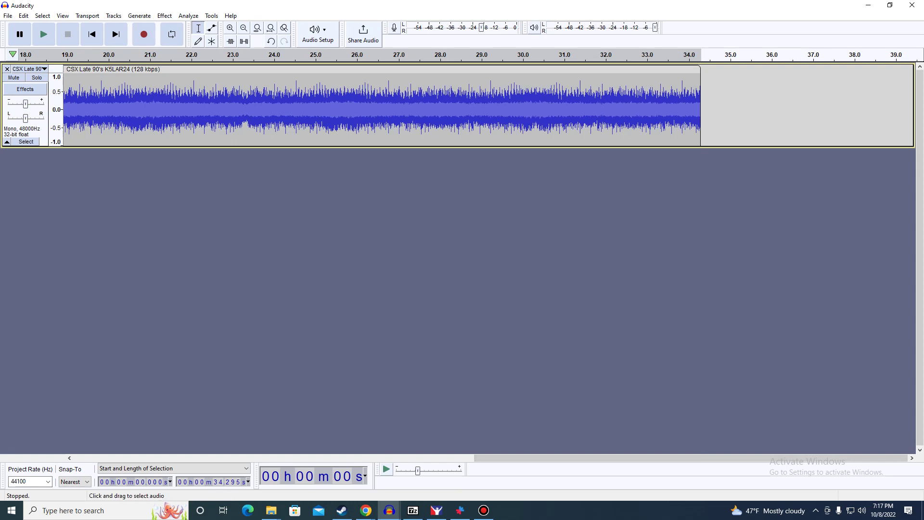
left_click(700, 106)
right_click(716, 95)
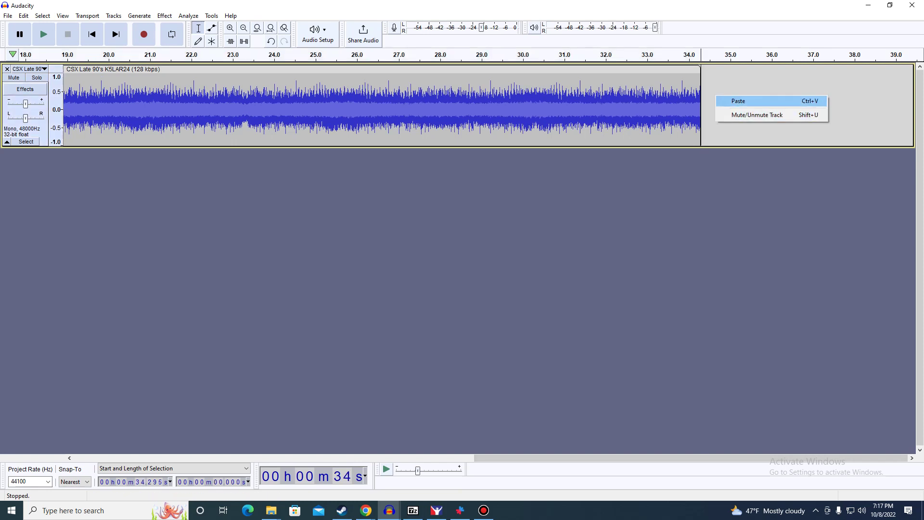
left_click(737, 101)
Crossfade the clips over about 0.33 s across their join at about 34.3 s, and select the whole track.
left_click_drag(695, 106, 709, 106)
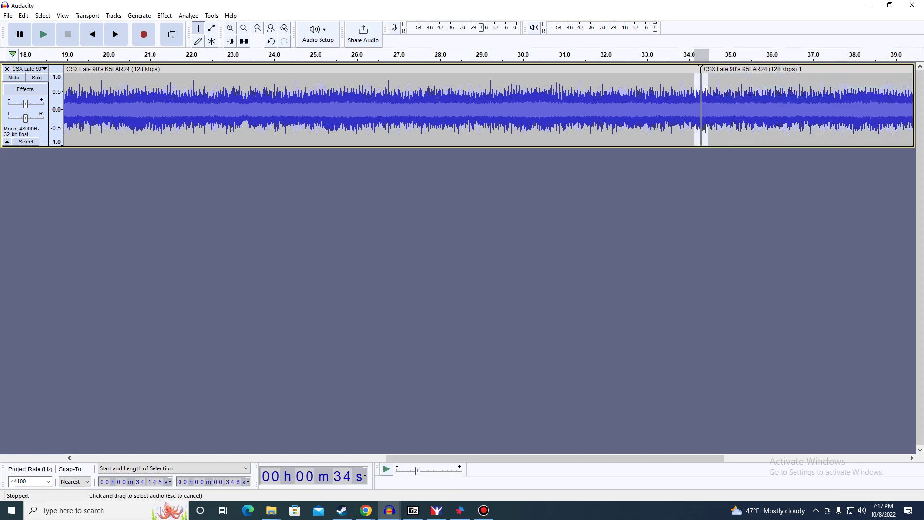
left_click(164, 15)
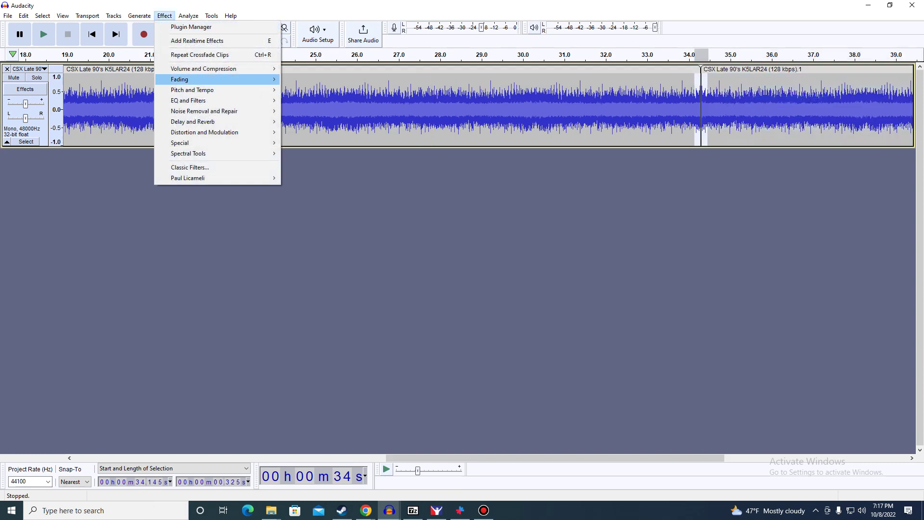
mouse_move(216, 79)
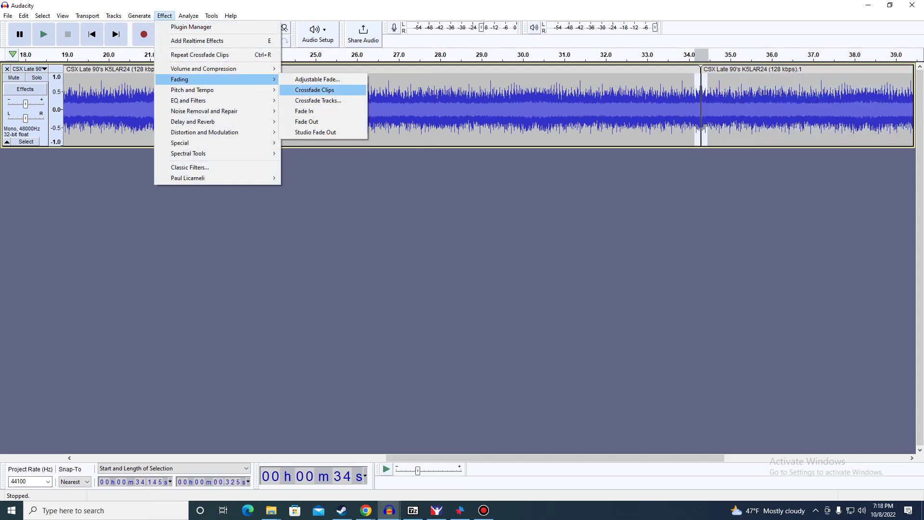
left_click(315, 90)
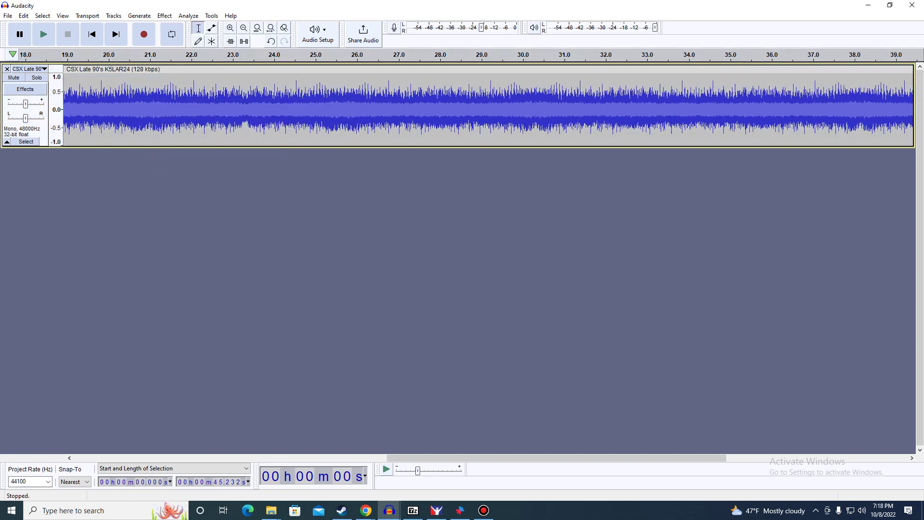
Paste the copied section at the clip's end, about 45.23 s, and reverse the pasted clip.
left_click_drag(560, 457, 738, 458)
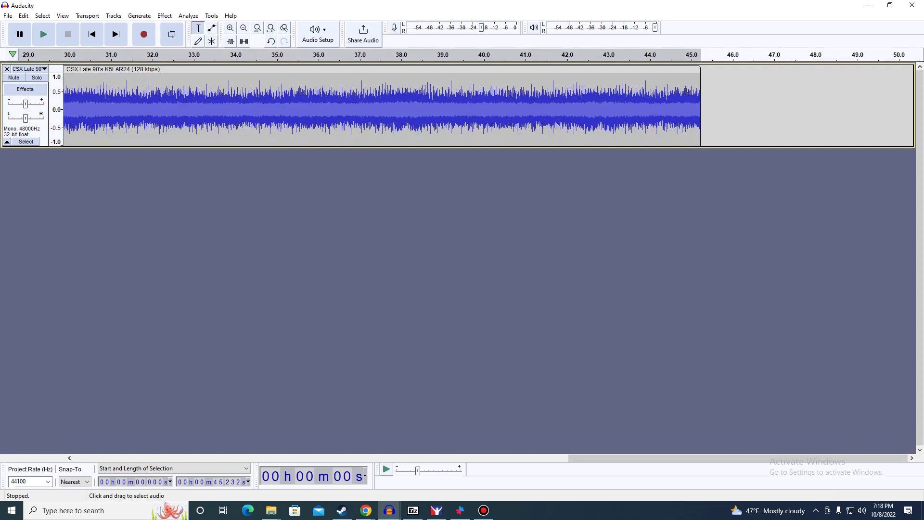
left_click(718, 110)
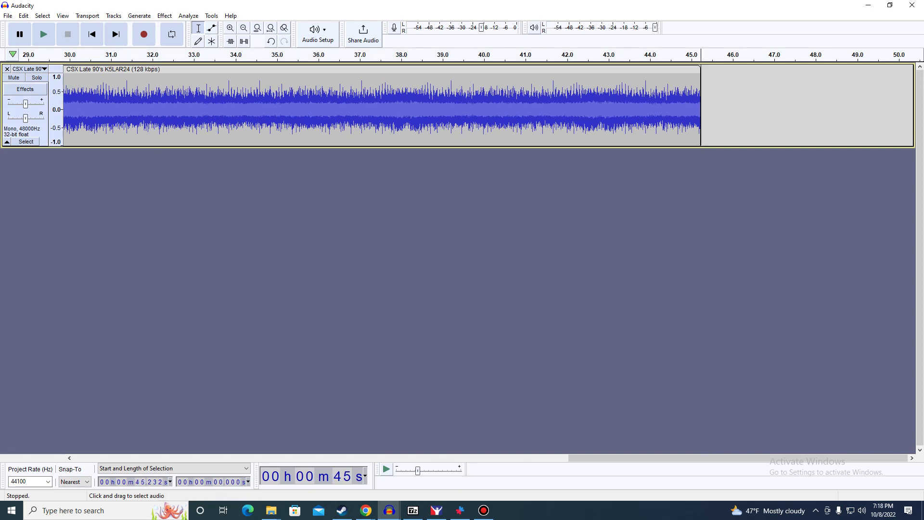
right_click(718, 110)
left_click(733, 114)
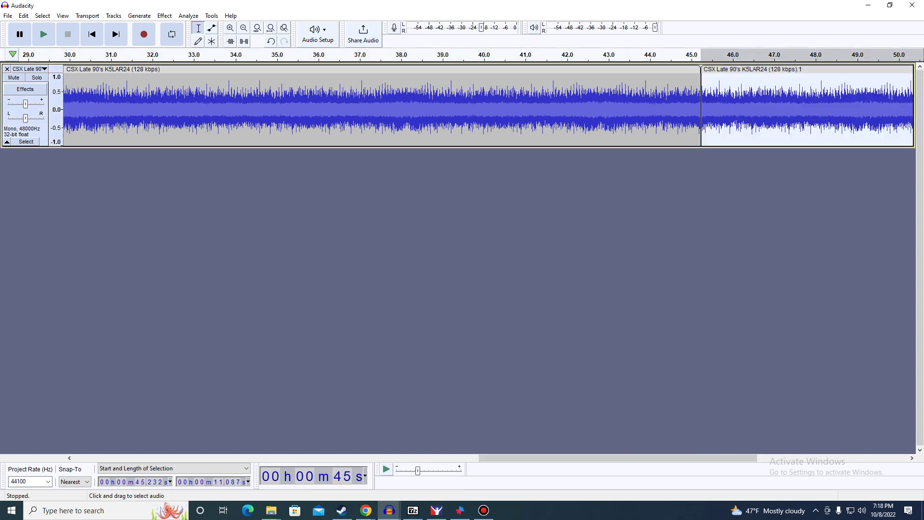
left_click_drag(692, 110, 711, 110)
double_click(708, 110)
double_click(710, 110)
left_click(165, 15)
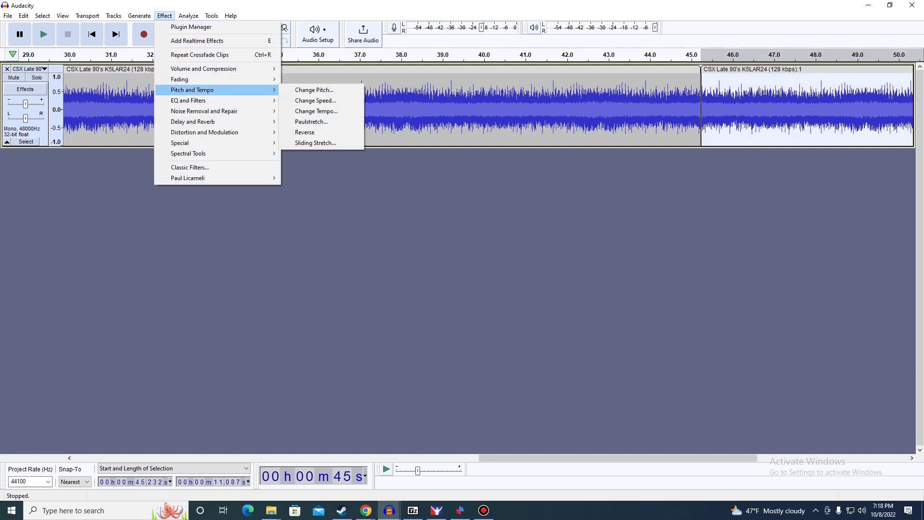
mouse_move(216, 90)
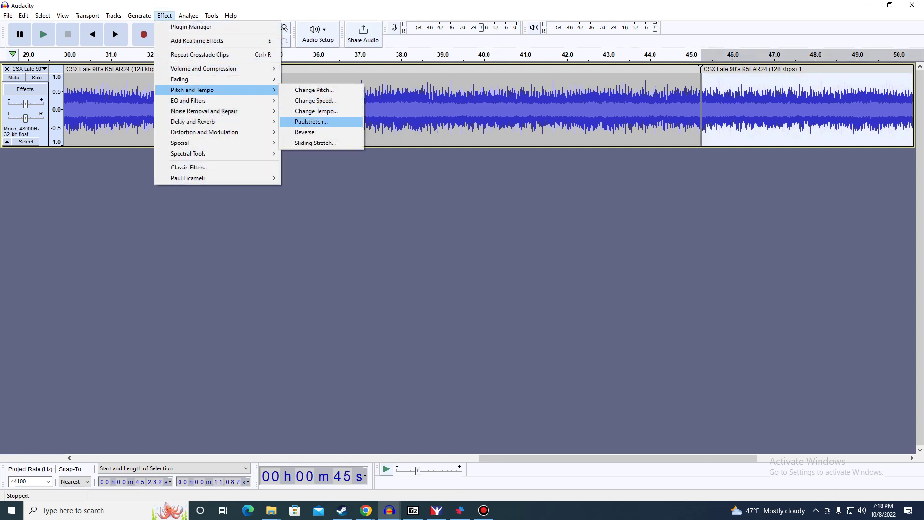
left_click(305, 132)
Crossfade the clips over about 0.38 s across their join at about 45.23 s, and select the whole track.
left_click_drag(693, 110, 706, 110)
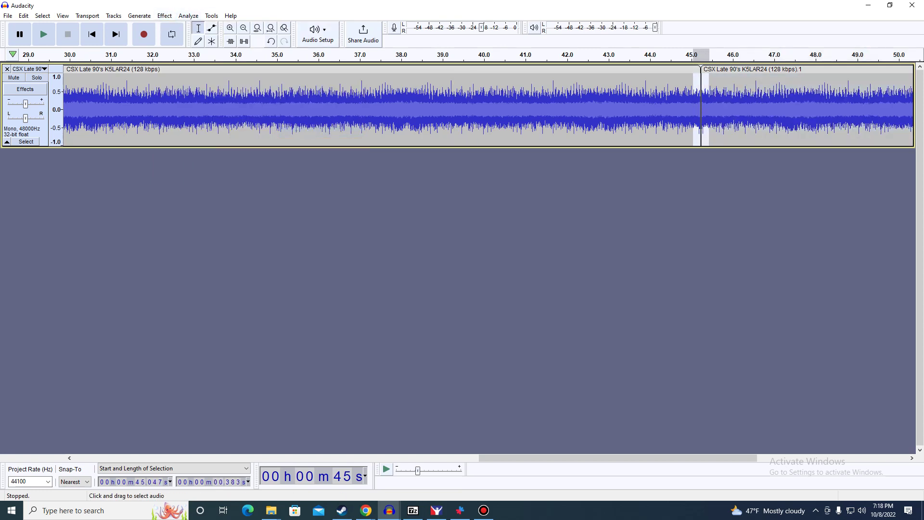
left_click(164, 15)
mouse_move(207, 79)
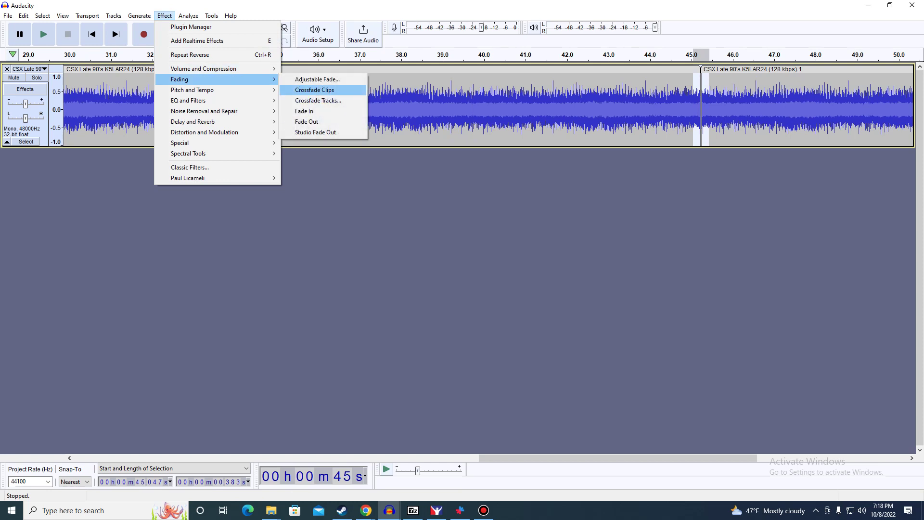
left_click(314, 90)
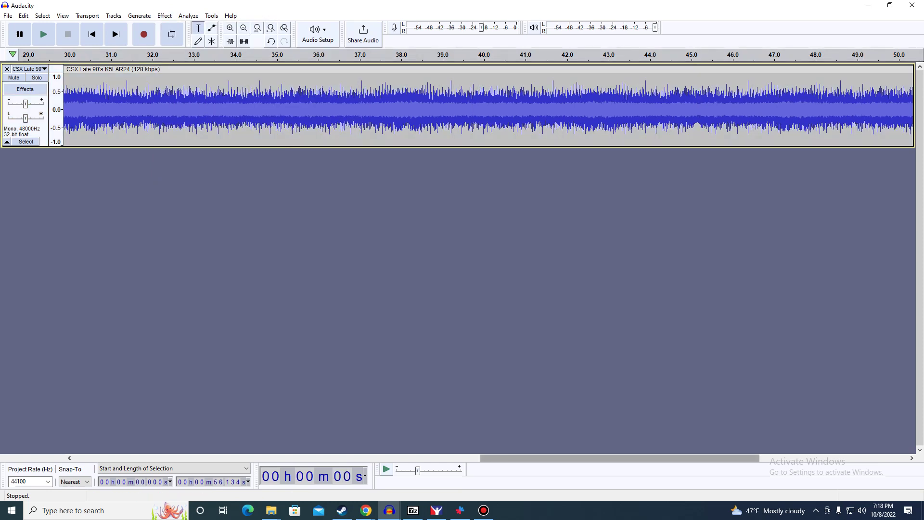
Paste the copied section once more at the clip's end, at about 56.13 s.
left_click_drag(620, 457, 768, 458)
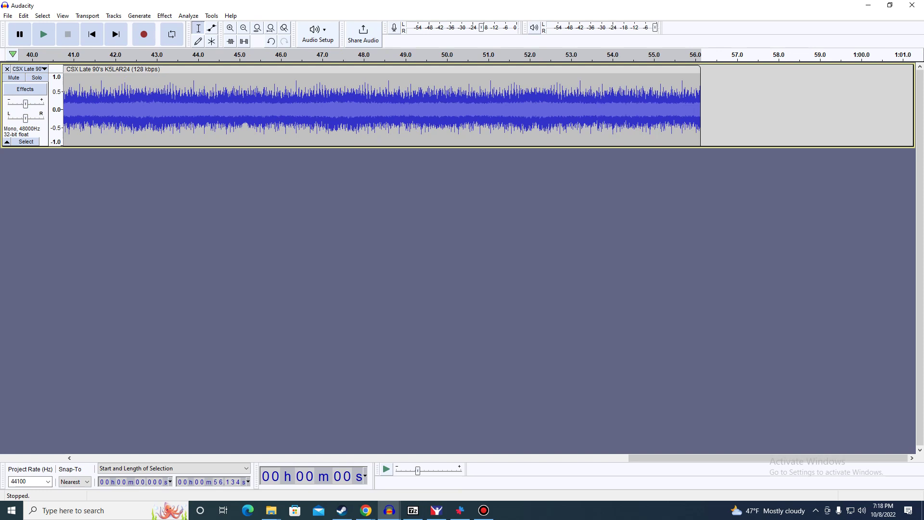
left_click(701, 106)
right_click(717, 109)
left_click(739, 115)
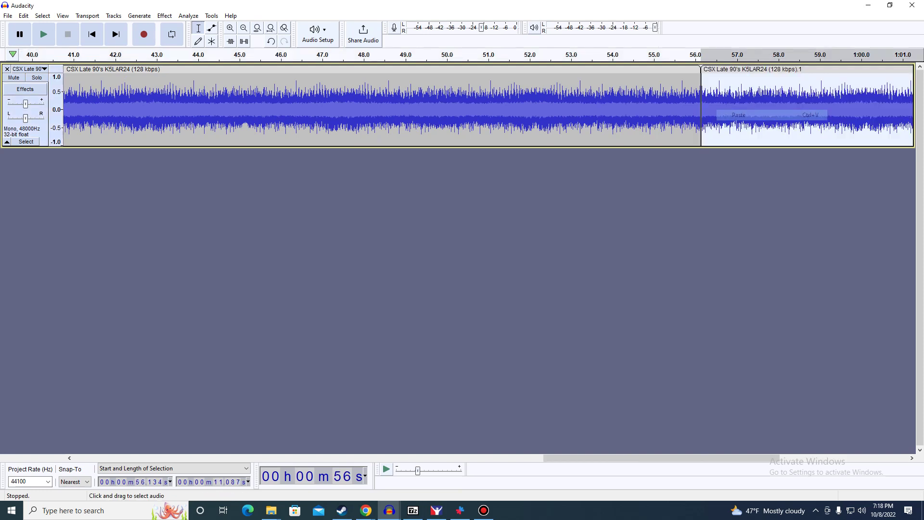
Crossfade the clips over about 0.46 s across their join at about 56.13 s, and select the whole track.
left_click_drag(692, 115, 708, 114)
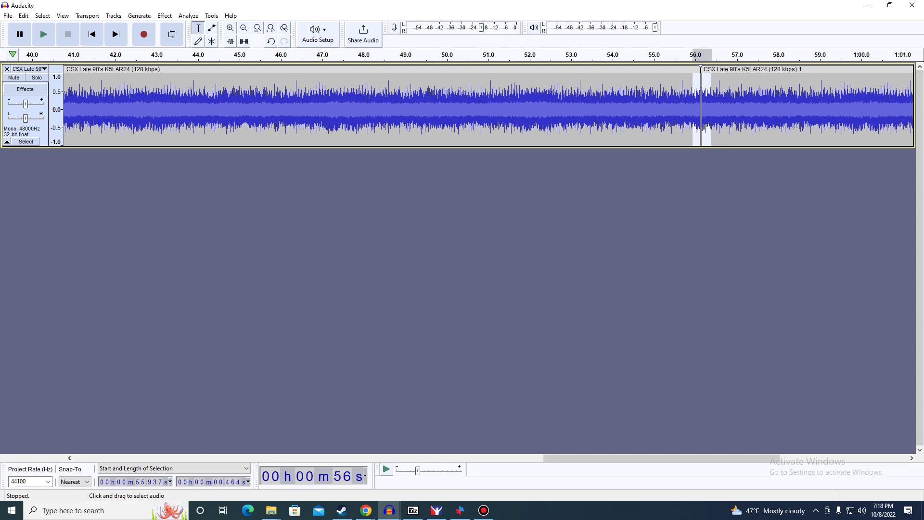
left_click(164, 16)
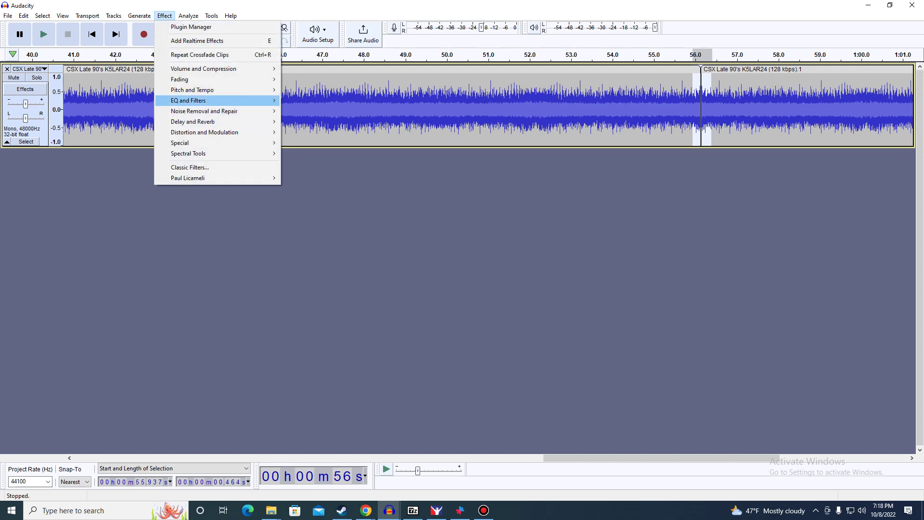
mouse_move(216, 79)
left_click(308, 89)
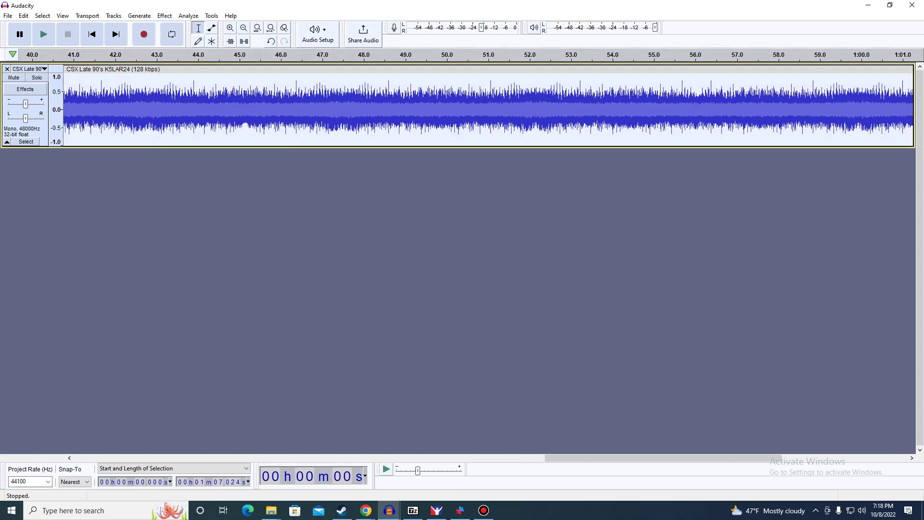
Reselect the whole track and play the extended horn from its beginning for a few seconds.
left_click(596, 110)
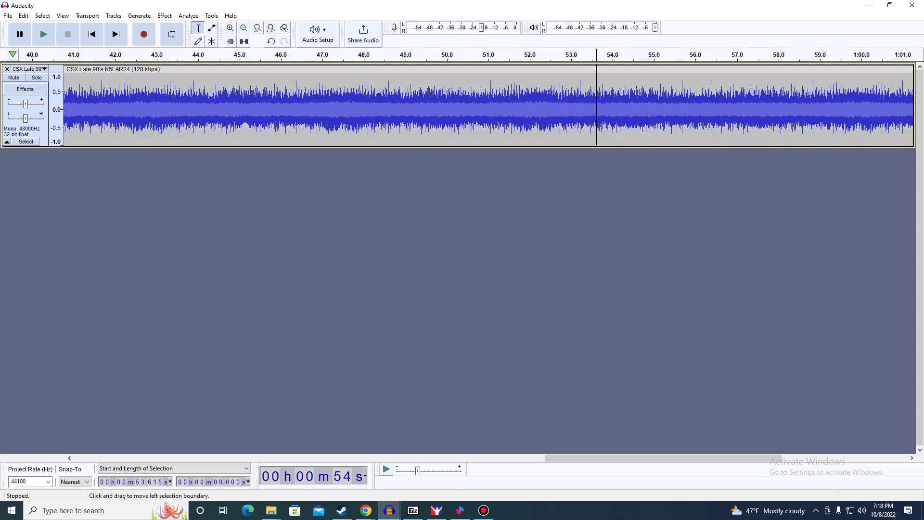
key("ctrl+a")
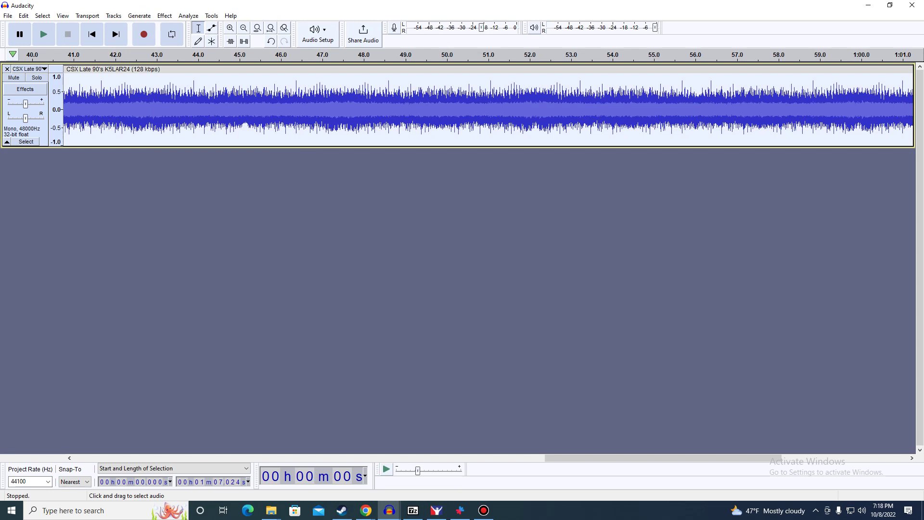
key("space")
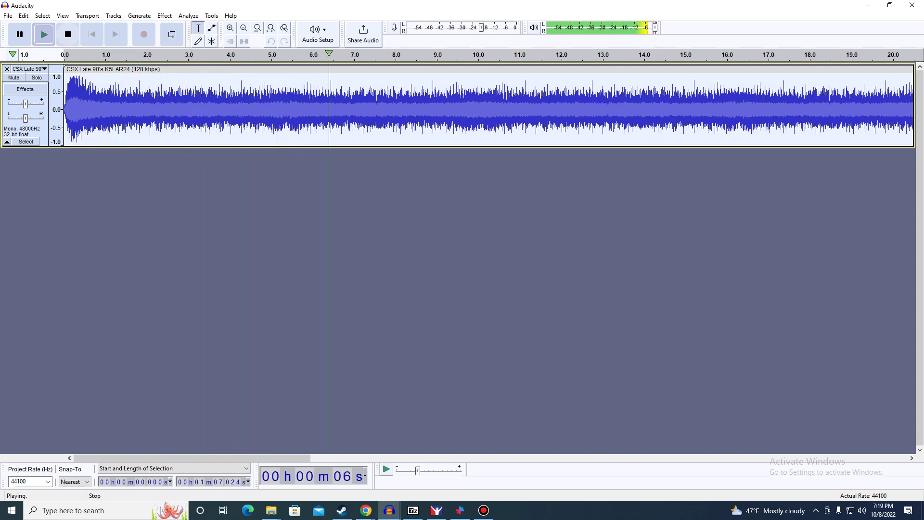
left_click(68, 35)
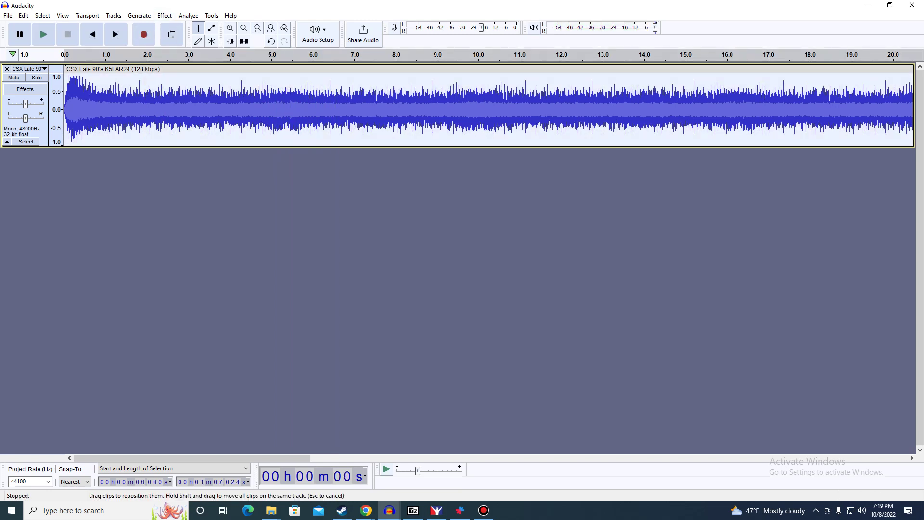
Apply a Low-Pass Filter to the whole track at 1000 Hz with a 48 dB per octave roll-off.
left_click(164, 15)
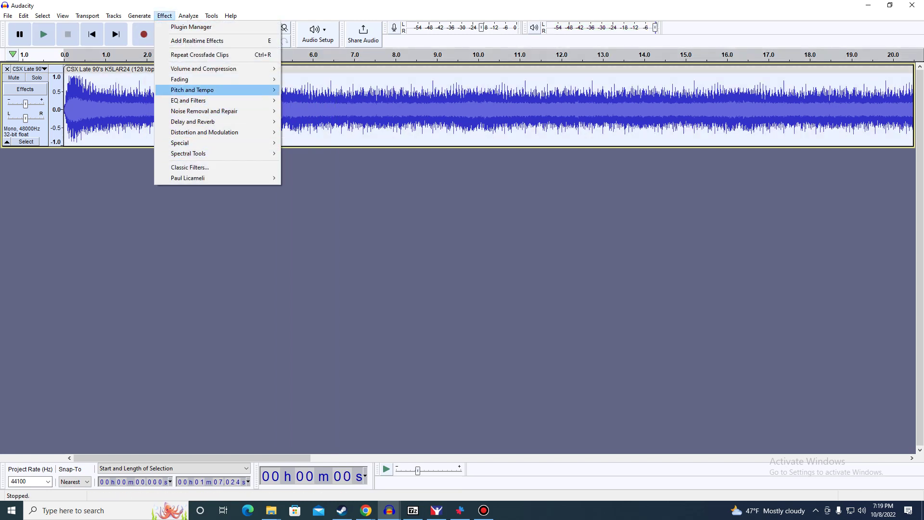
left_click(313, 143)
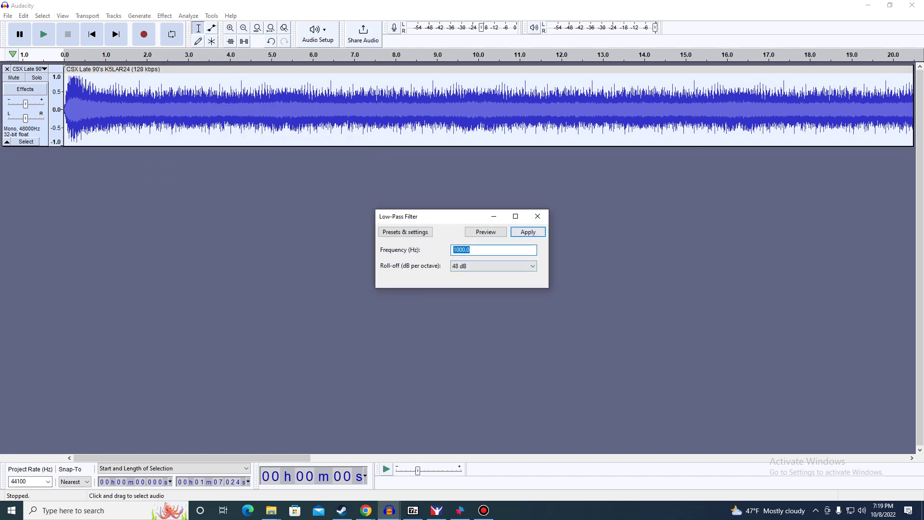
key("Return")
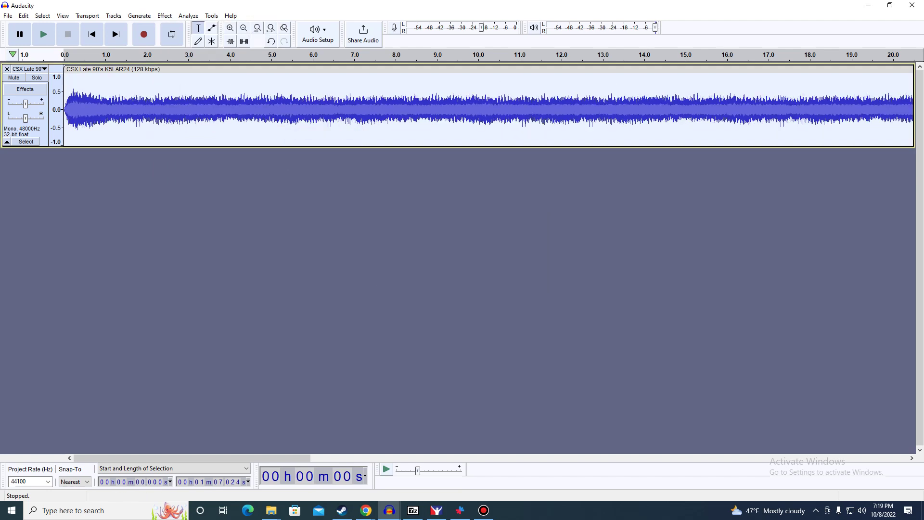
left_click(165, 15)
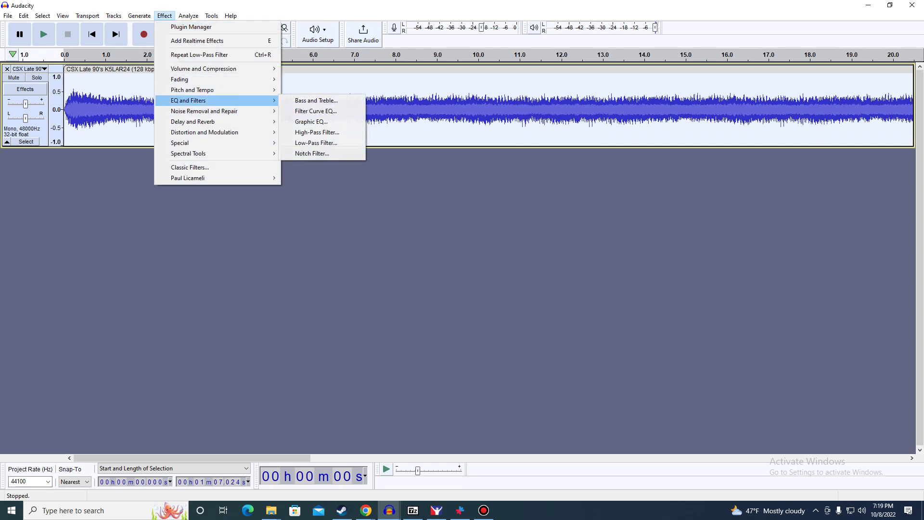
mouse_move(217, 90)
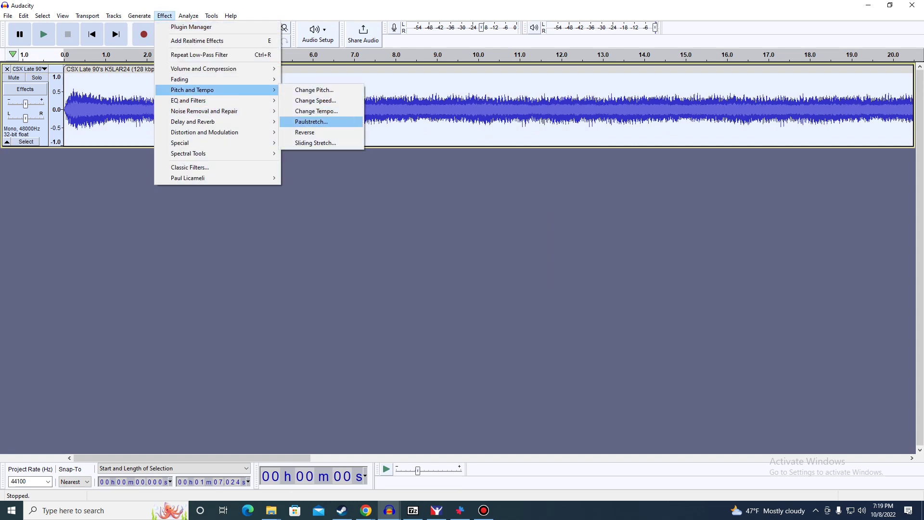
left_click(312, 122)
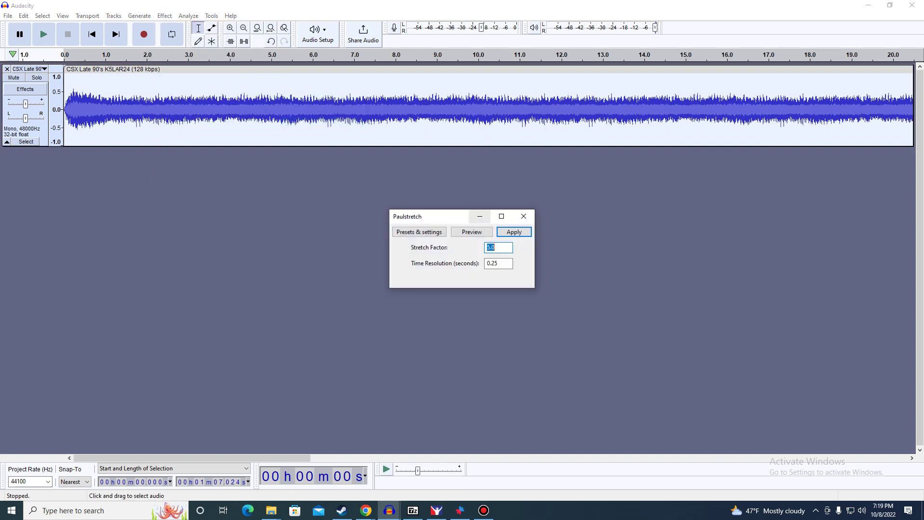
left_click(498, 247)
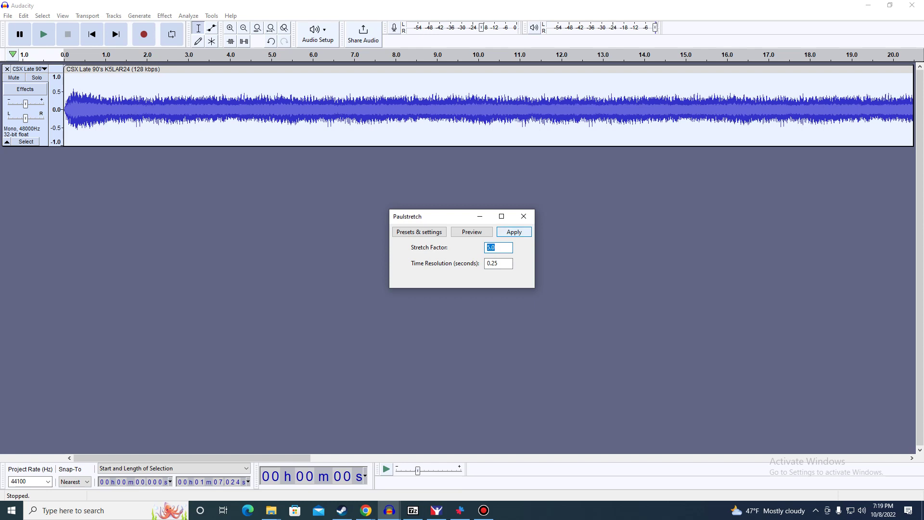
left_click(514, 232)
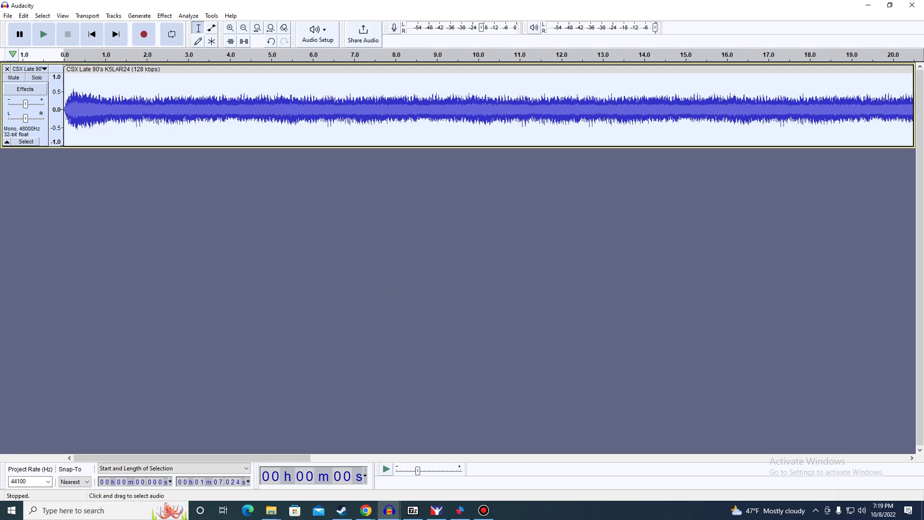
Undo the low-pass filtering of the horn track.
left_click(23, 15)
left_click(48, 27)
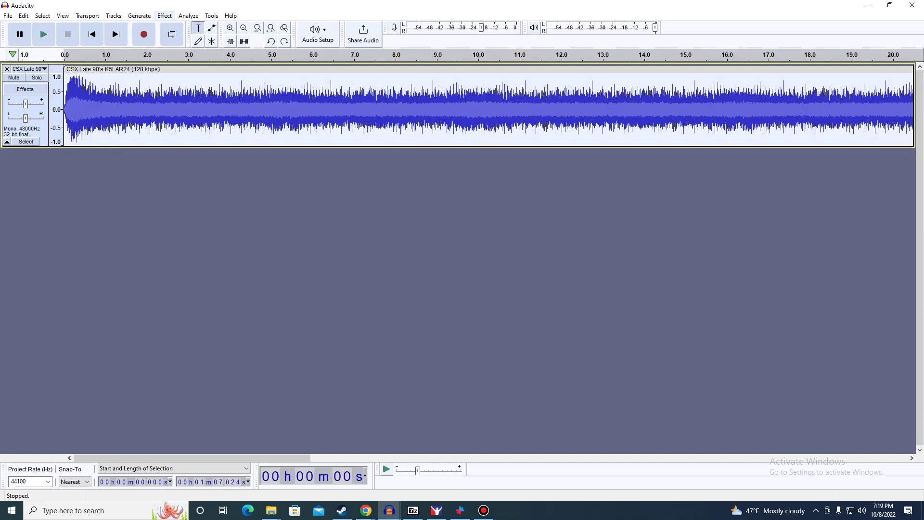
Amplify the whole horn track by 12 dB with clipping allowed.
left_click(165, 15)
mouse_move(217, 69)
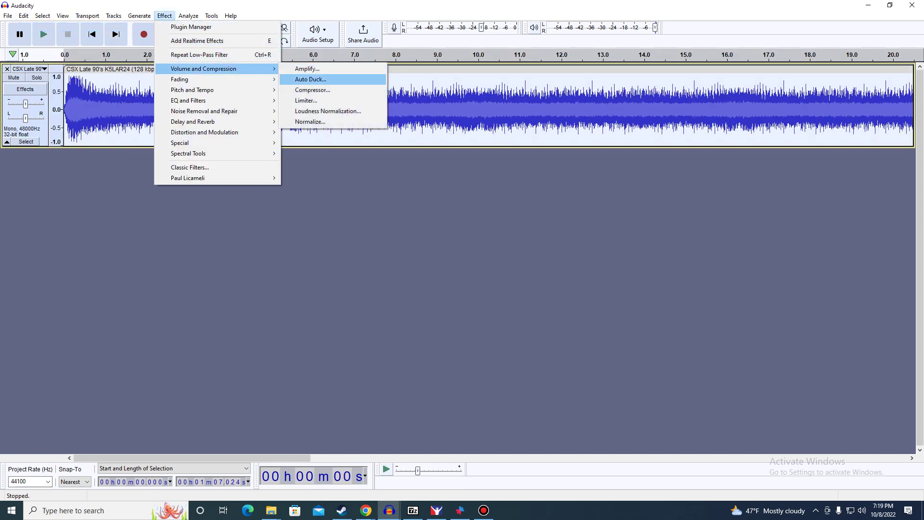
key("Down")
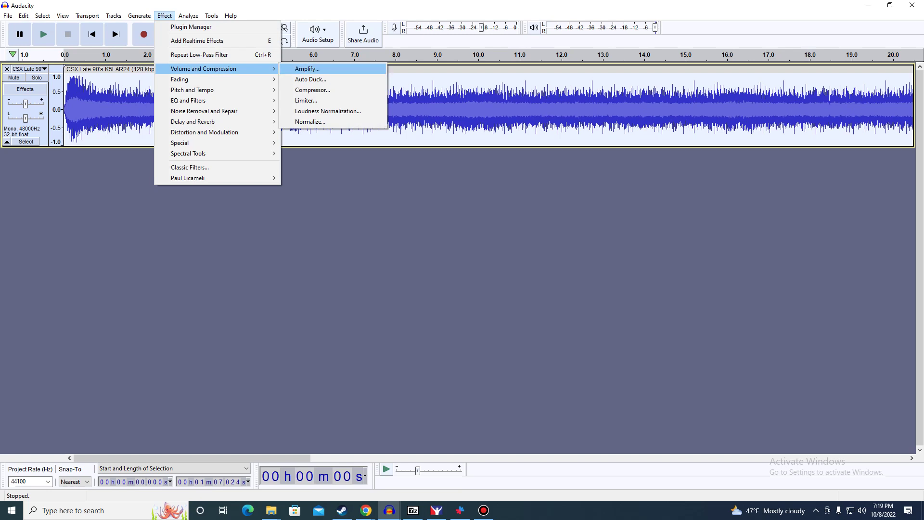
key("Return")
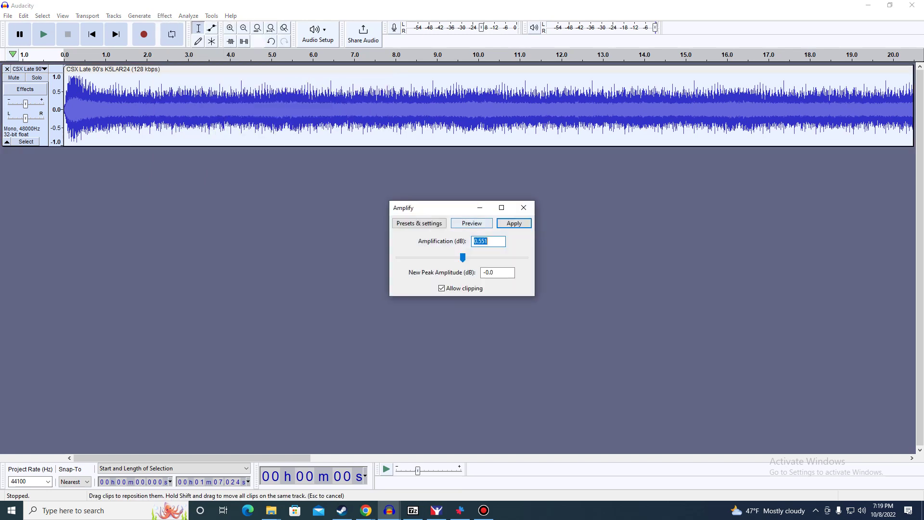
key("BackSpace")
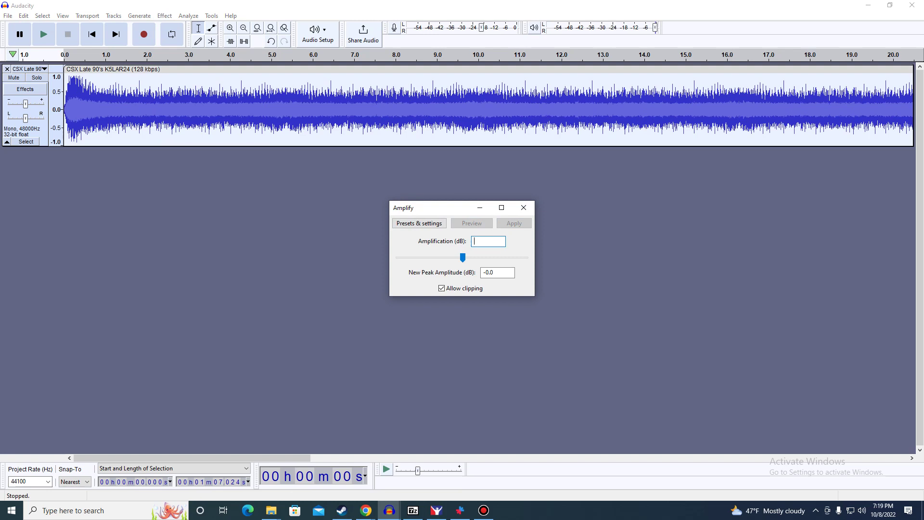
type("12")
key("Return")
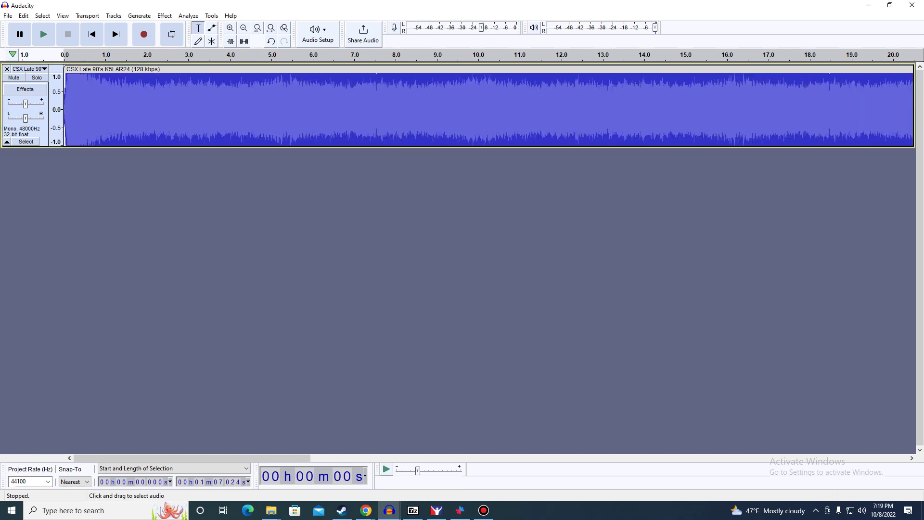
Apply Paulstretch to the whole track with stretch factor 3.0 and time resolution 3.0 seconds, and play the start of the result.
left_click(164, 16)
mouse_move(217, 89)
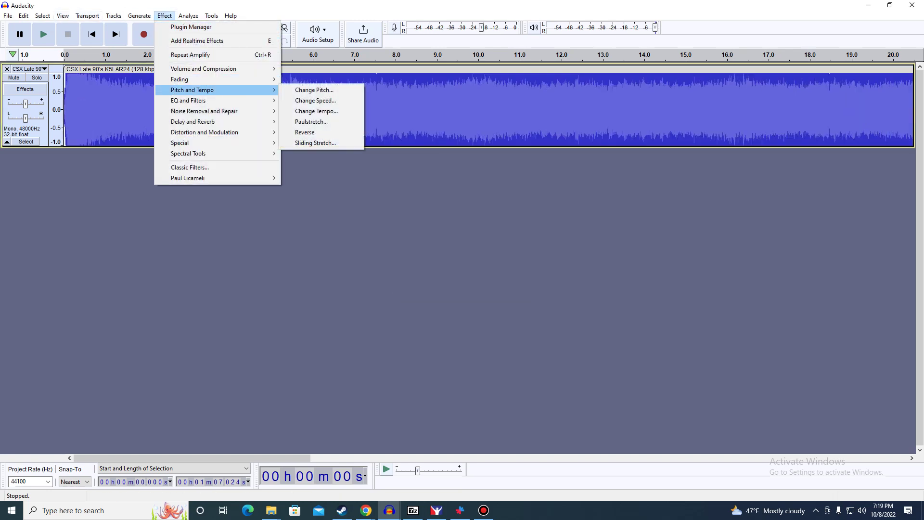
left_click(311, 121)
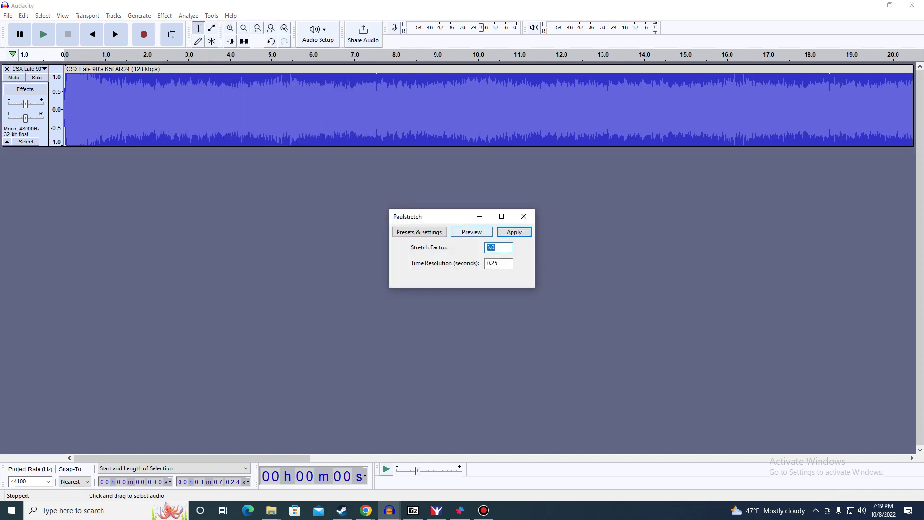
left_click(489, 247)
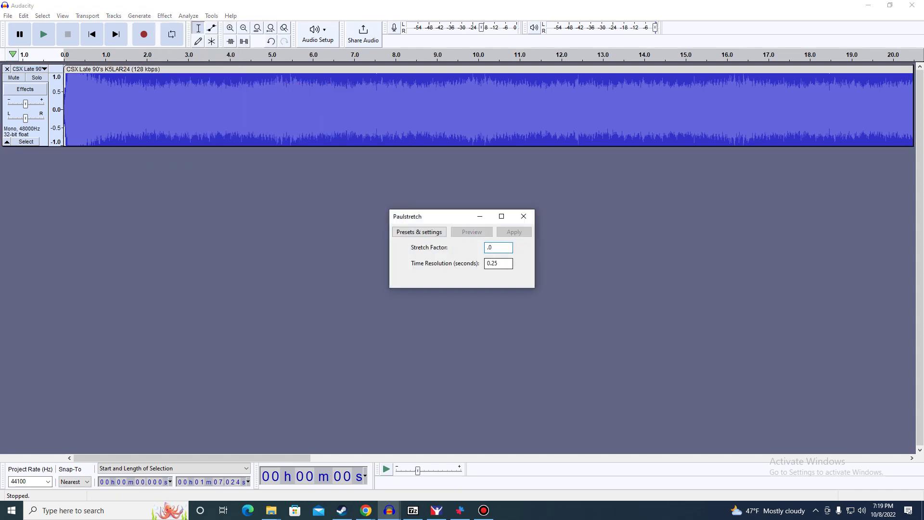
type("3")
key("BackSpace")
type("4")
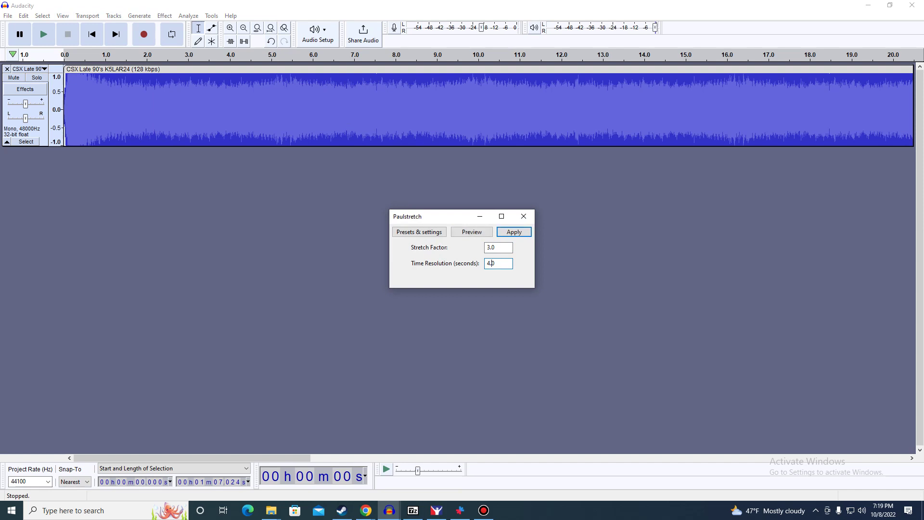
type("3")
key("Return")
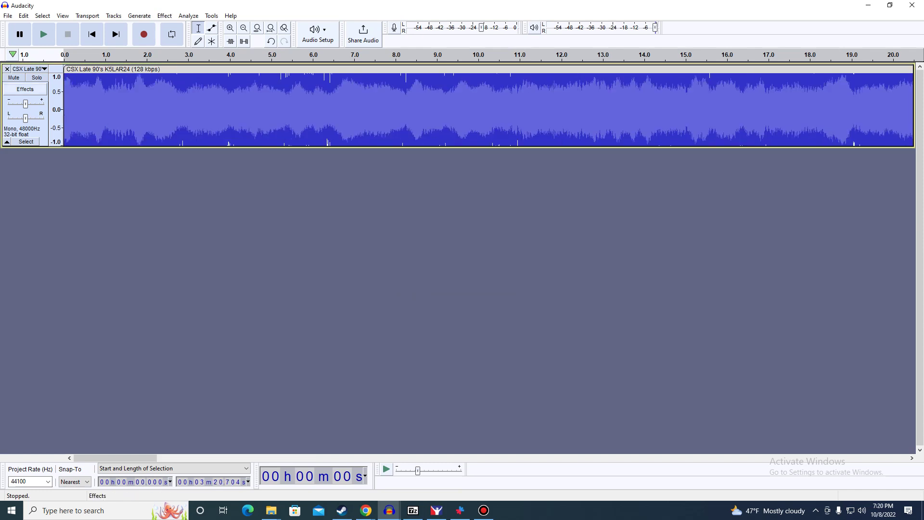
left_click(43, 34)
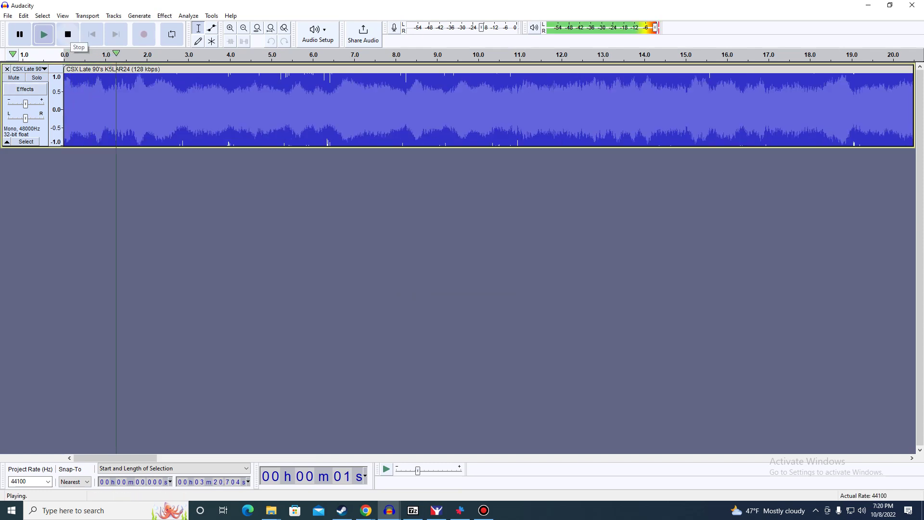
left_click(68, 34)
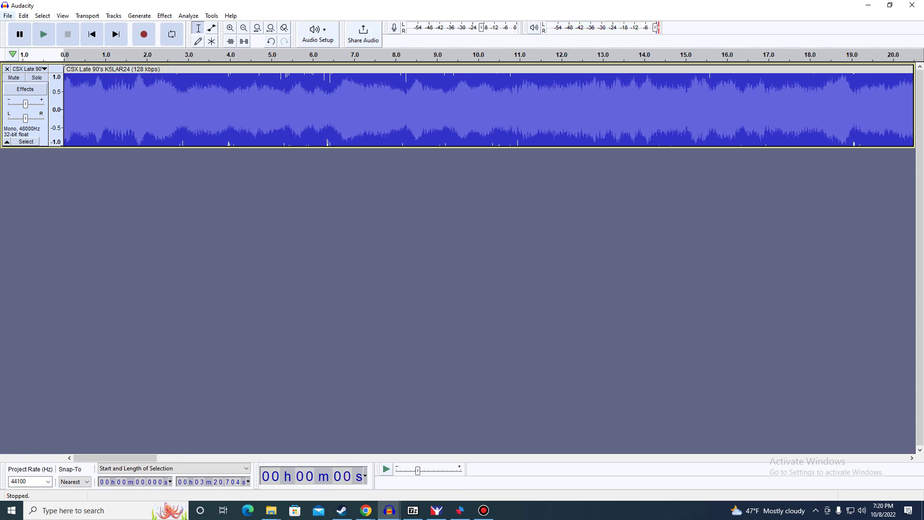
Export the stretched horn as a 16-bit PCM WAV over K5LA_1_A.wav in the Music folder, leaving the metadata tags empty.
left_click(8, 16)
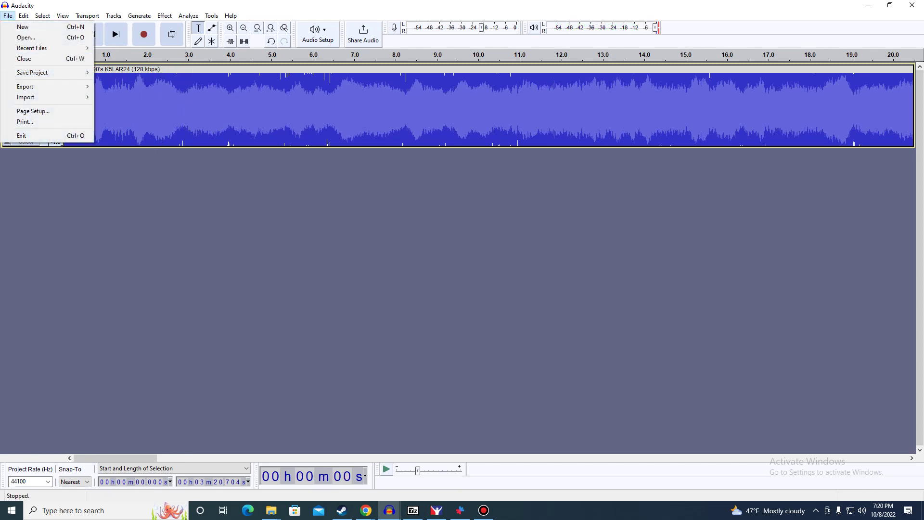
mouse_move(29, 86)
left_click(126, 96)
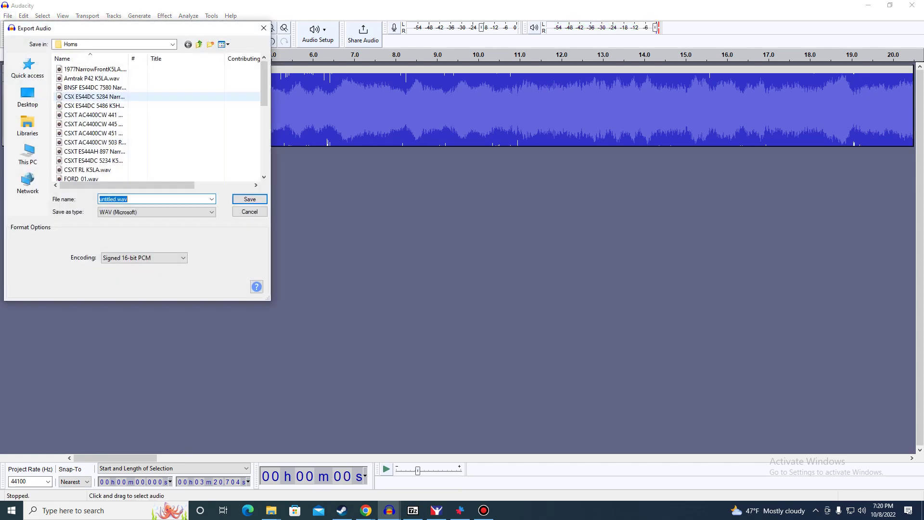
left_click(27, 154)
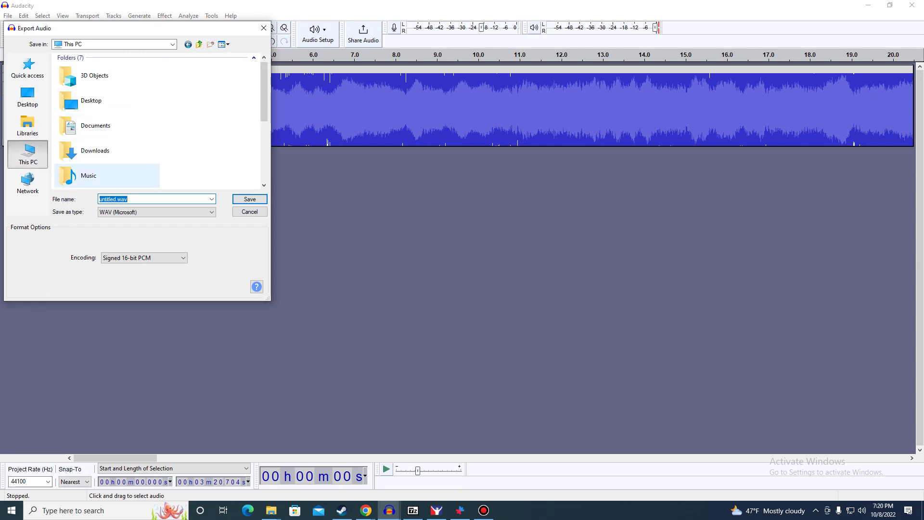
double_click(96, 175)
double_click(82, 87)
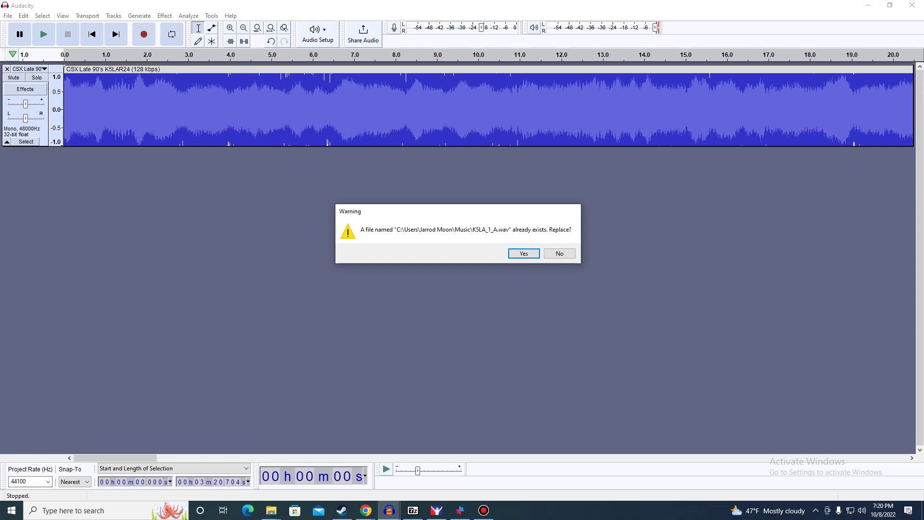
key("Return")
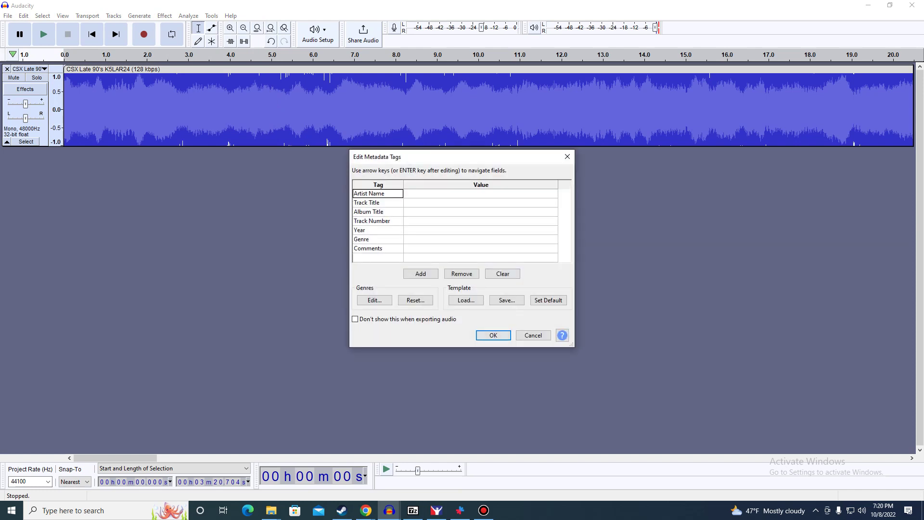
key("Return")
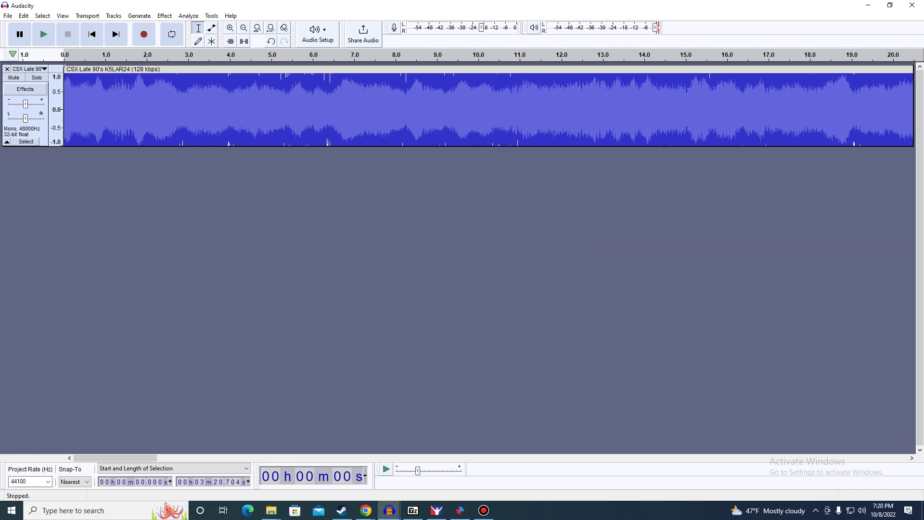
Undo the Paulstretch and the 12 dB amplification of the exported horn track.
left_click(23, 15)
left_click(28, 27)
left_click(23, 15)
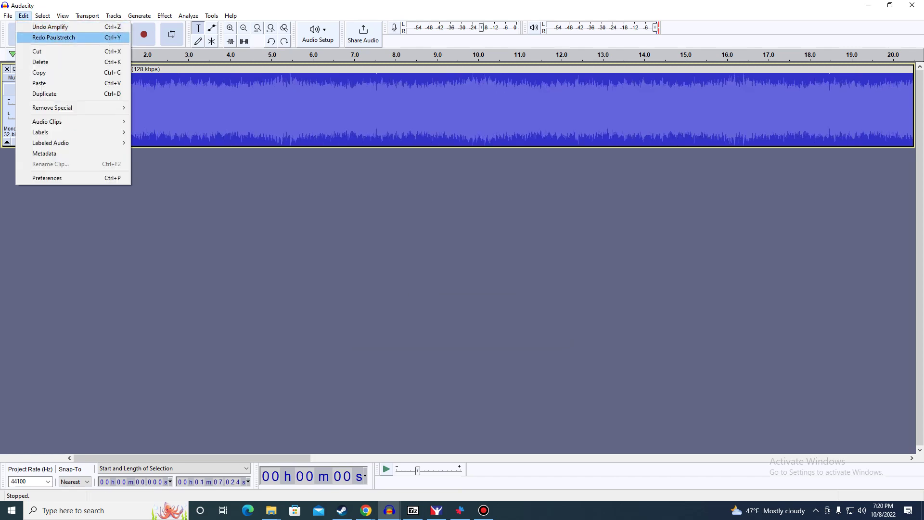
left_click(29, 38)
left_click(23, 16)
left_click(28, 26)
left_click(23, 16)
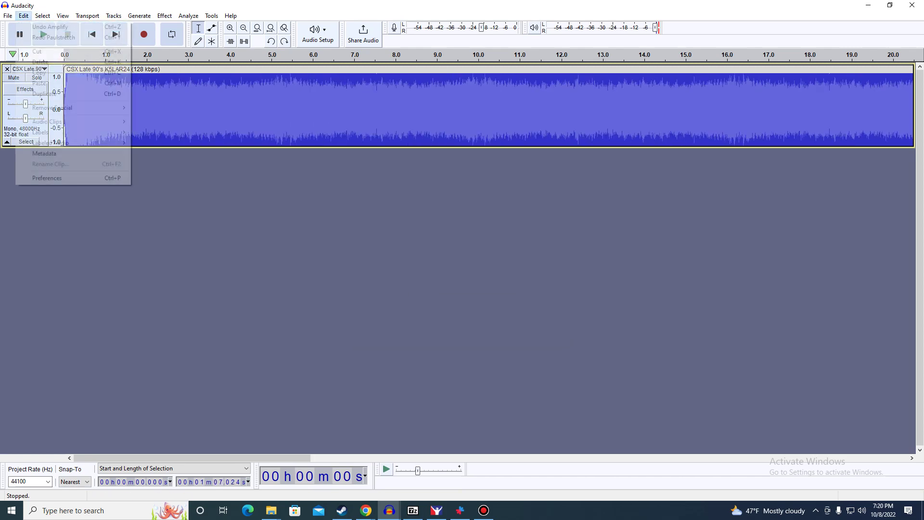
left_click(27, 27)
Minimize this project to reach the other open horn project, and play its track from the beginning for about 7 seconds.
left_click(868, 5)
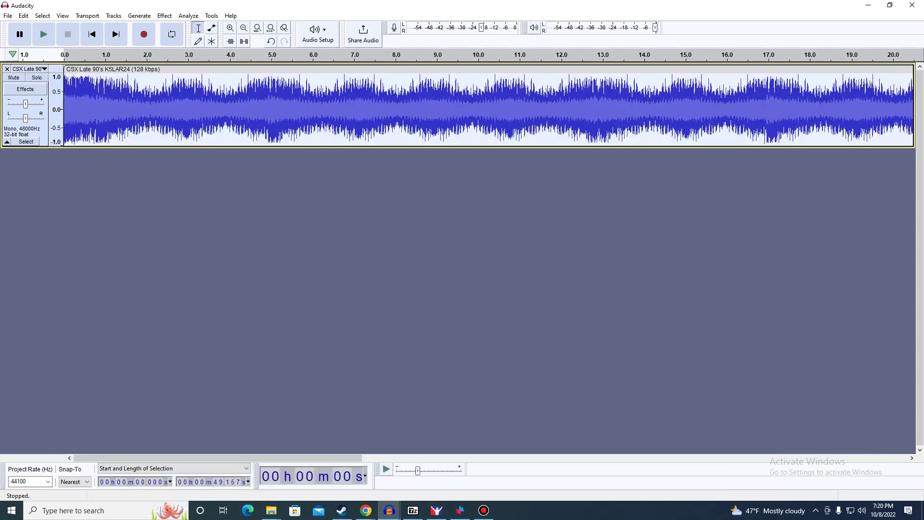
left_click(43, 34)
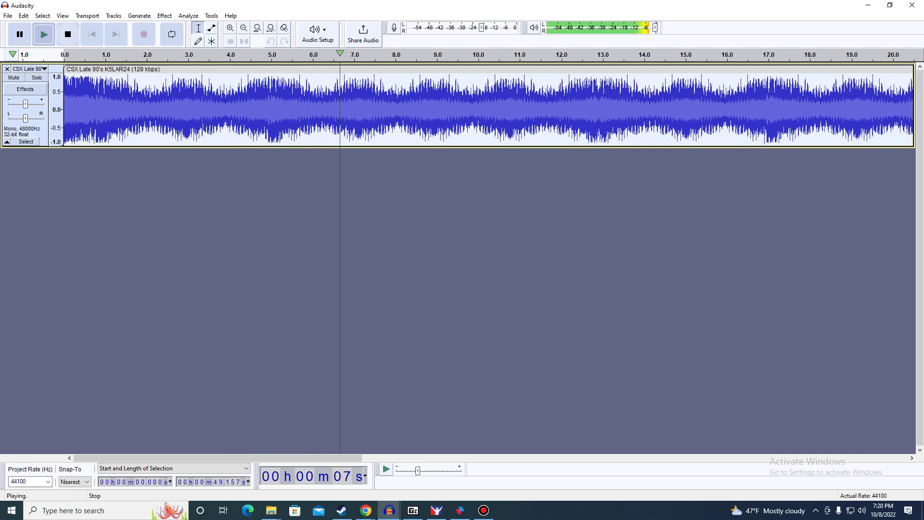
left_click(67, 35)
Select the whole horn clip in this project and amplify it by 10 dB with clipping allowed.
left_click(193, 110)
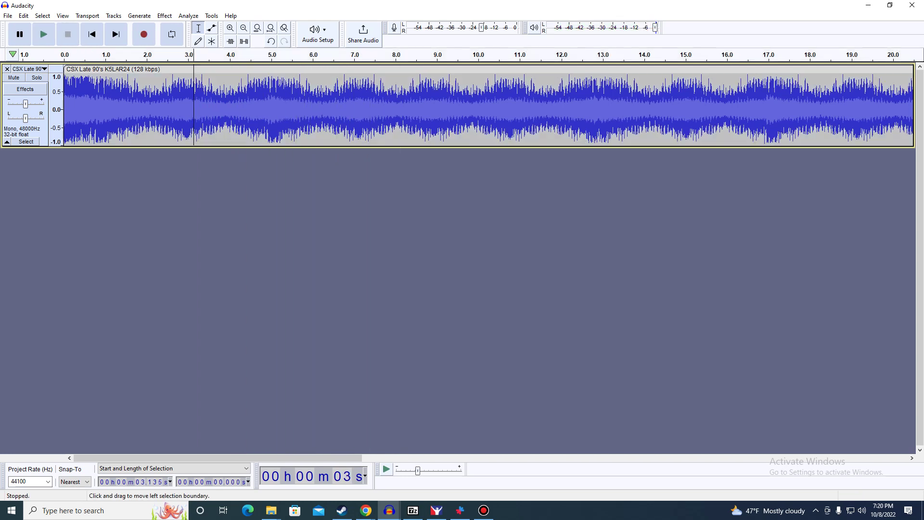
double_click(193, 109)
left_click(164, 15)
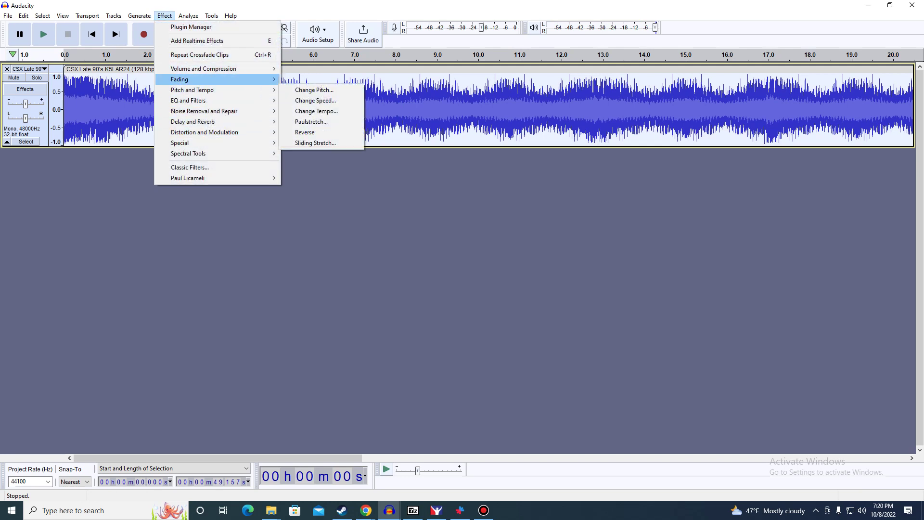
mouse_move(203, 68)
left_click(306, 68)
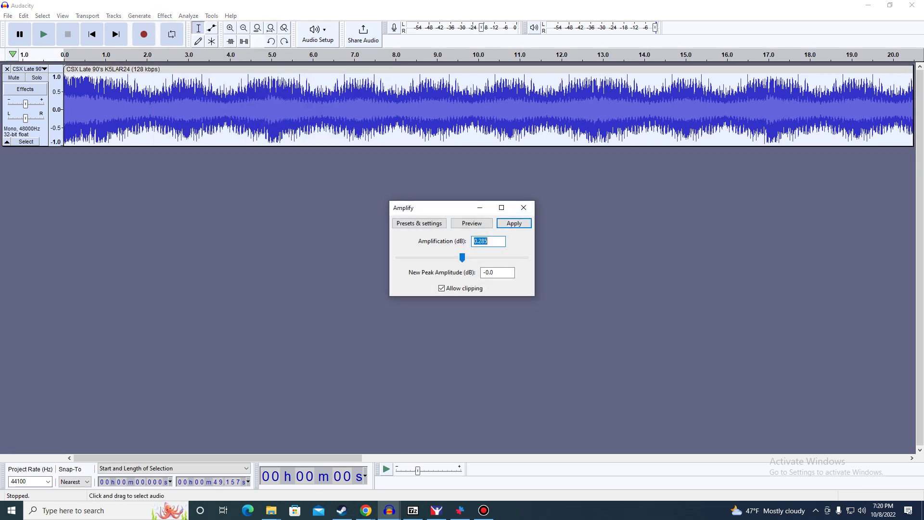
key("BackSpace")
type("1")
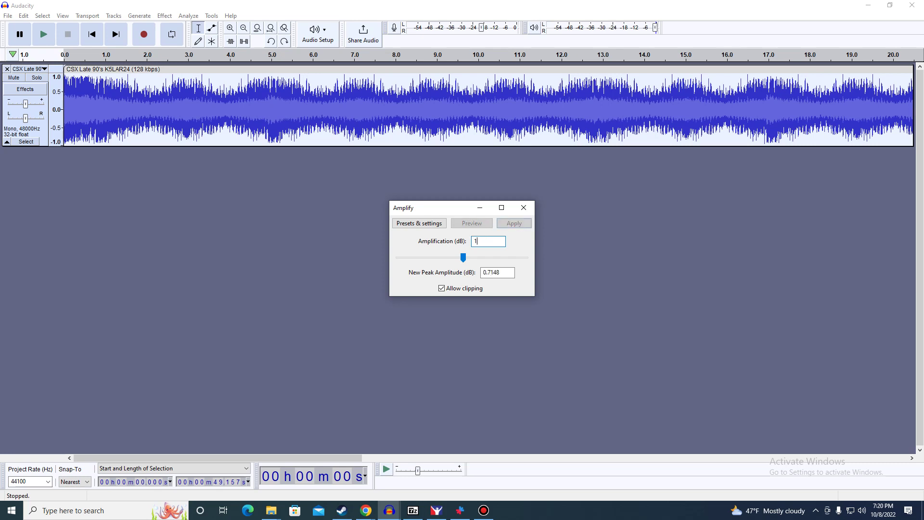
type("0")
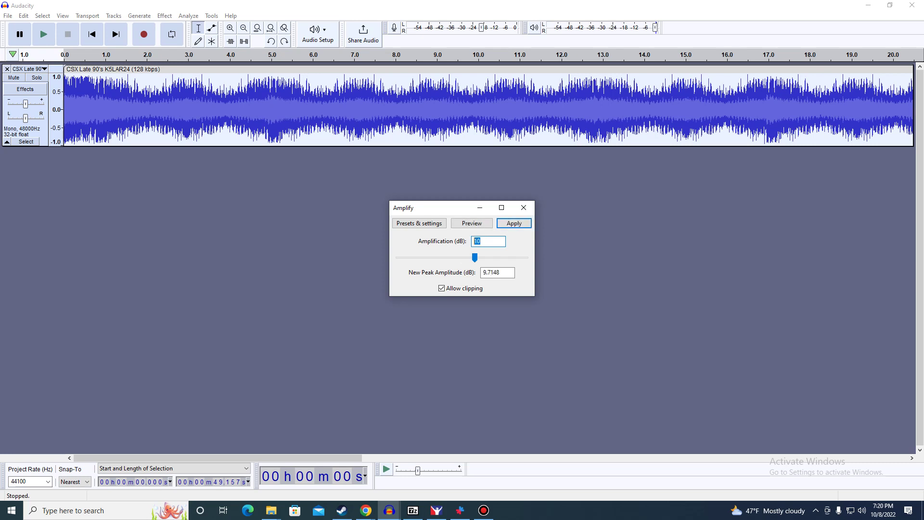
left_click(514, 224)
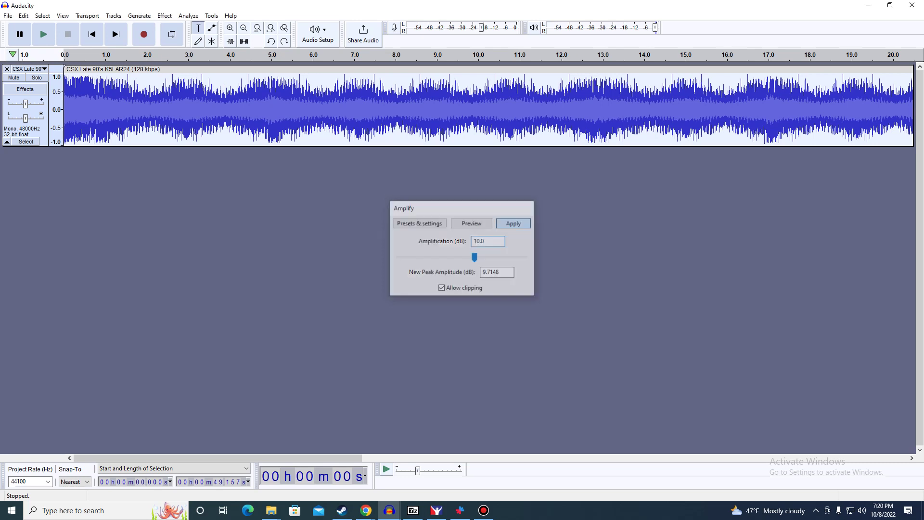
Try to apply Paulstretch to the amplified clip with stretch factor 3.0 and time resolution 3.0 seconds.
left_click(164, 15)
mouse_move(217, 90)
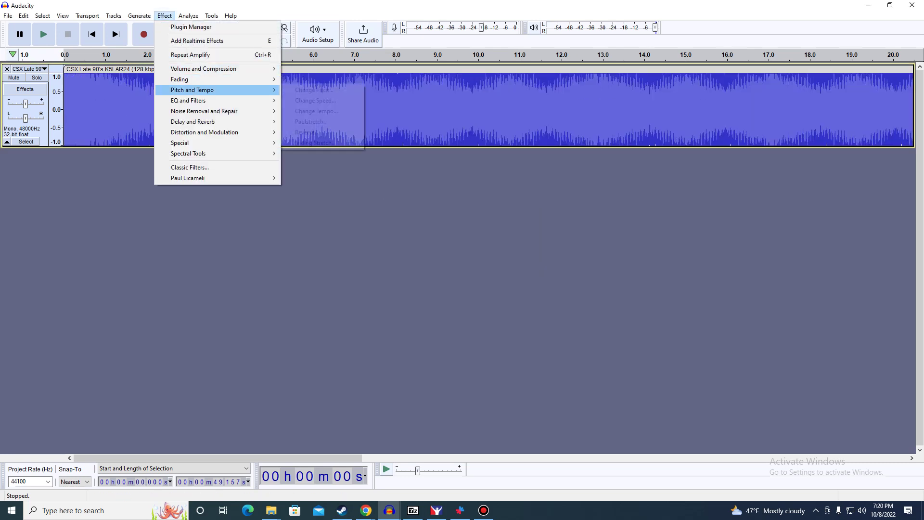
left_click(304, 121)
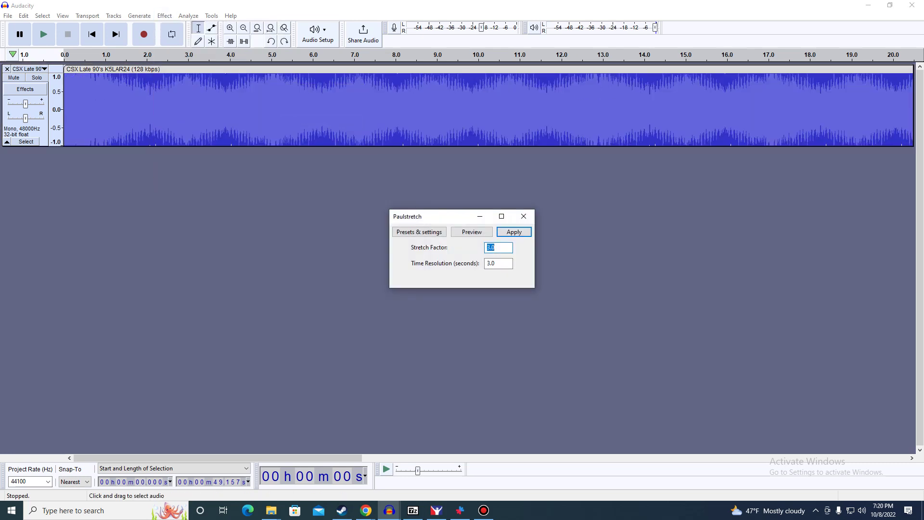
left_click(490, 247)
left_click(514, 232)
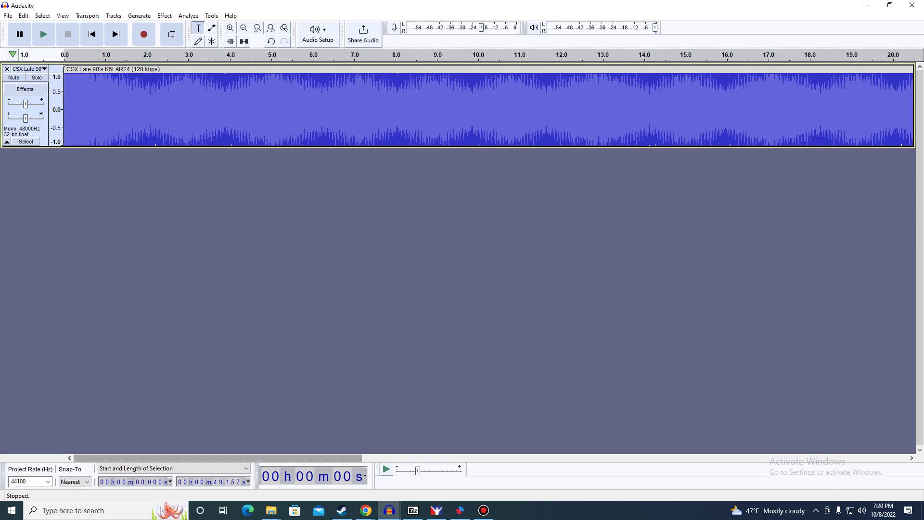
Undo the 10 dB amplification and the time shift made before it.
left_click_drag(218, 458, 763, 457)
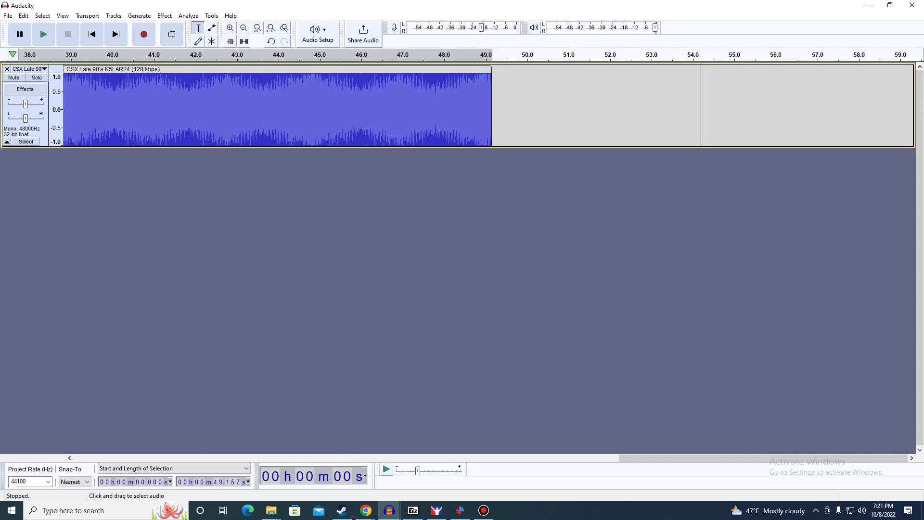
left_click(42, 16)
left_click(23, 15)
left_click(23, 16)
left_click(39, 26)
left_click(23, 16)
left_click(38, 26)
left_click(23, 16)
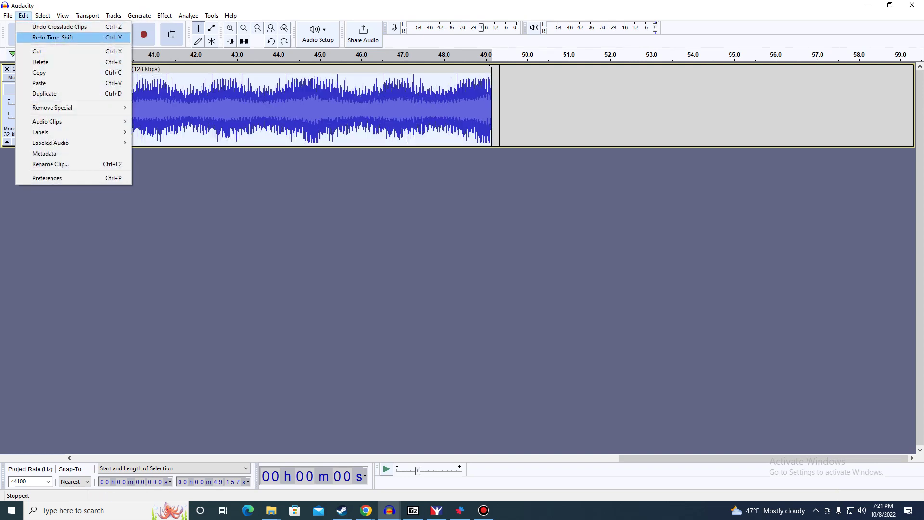
Copy the selected horn clip to the clipboard.
left_click(258, 102)
right_click(257, 102)
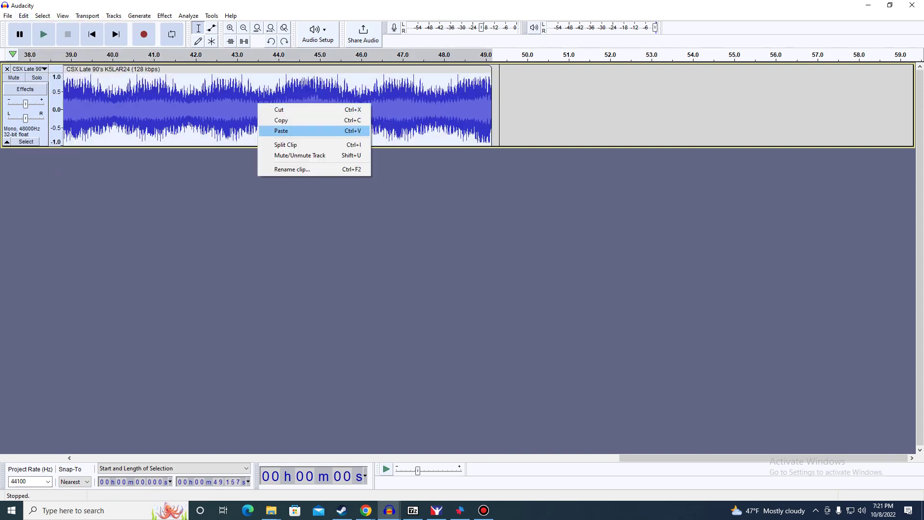
left_click(281, 121)
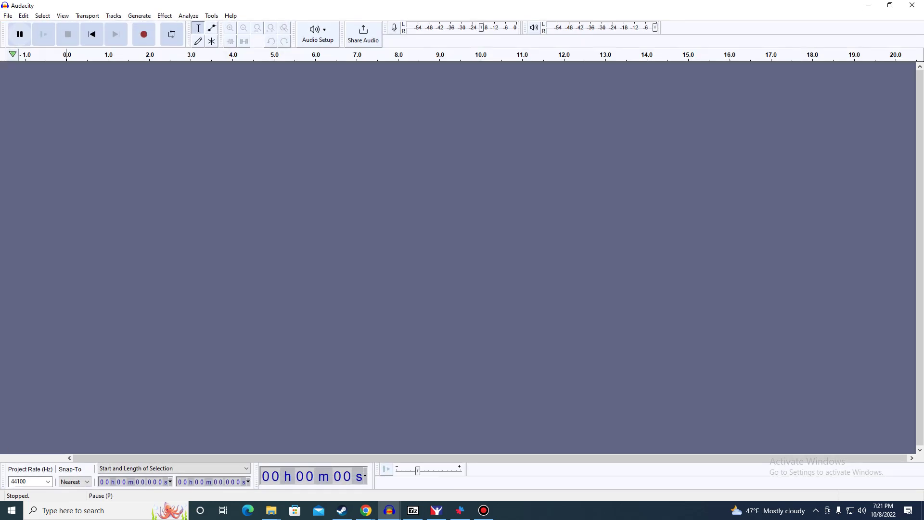
Paste the copied horn clip into the empty project and amplify it by 10 dB with clipping allowed.
key("ctrl+v")
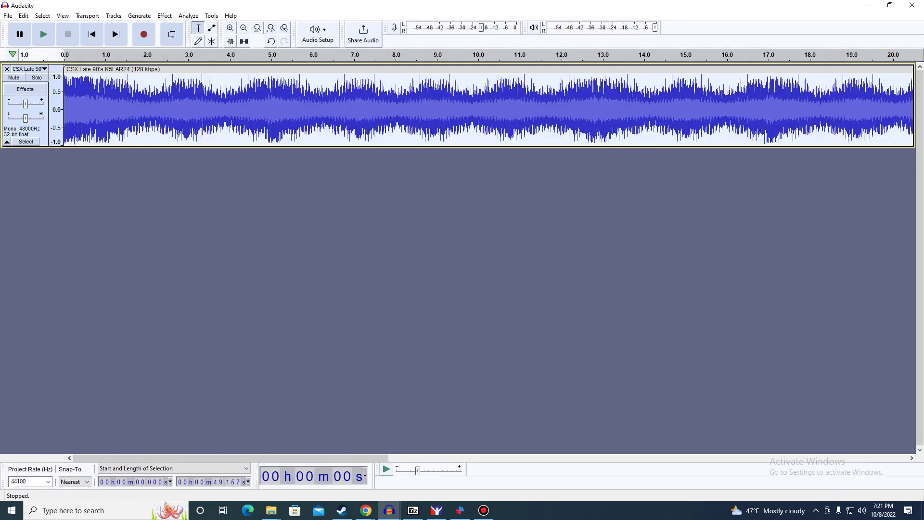
left_click(164, 15)
mouse_move(202, 69)
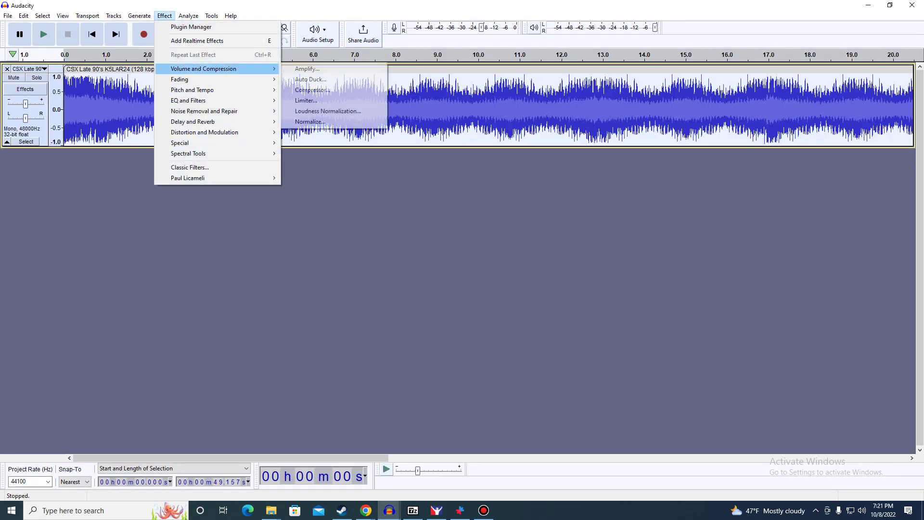
left_click(307, 69)
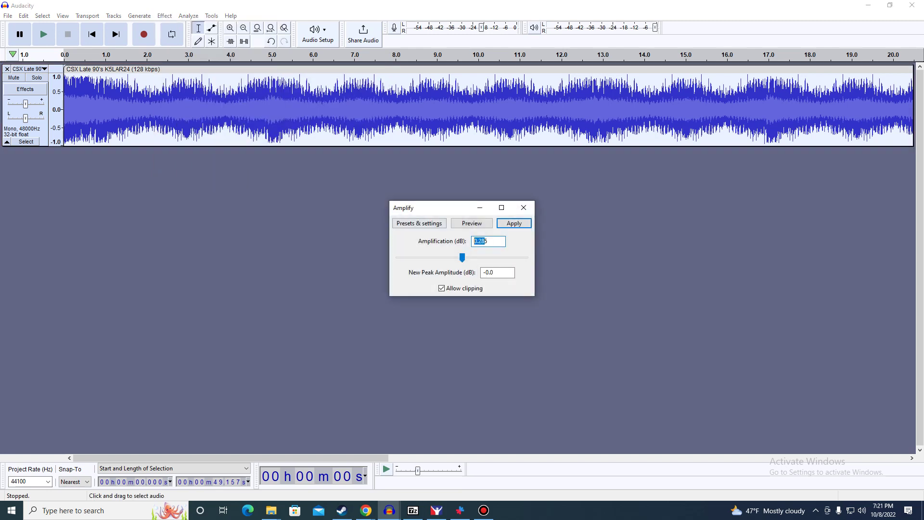
key("BackSpace")
type("10")
key("Return")
Apply Paulstretch to the amplified horn clip with stretch factor 3.0 and time resolution 3.0 seconds.
key("alt+c")
key("Down")
key("Down")
key("Down")
key("Down")
key("Down")
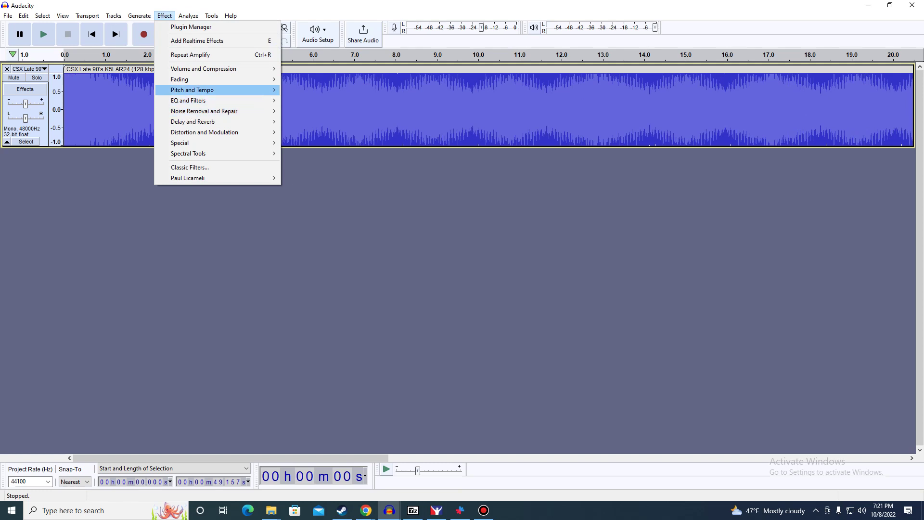
key("Right")
key("Down")
key("Down")
key("Down")
key("Return")
key("Return")
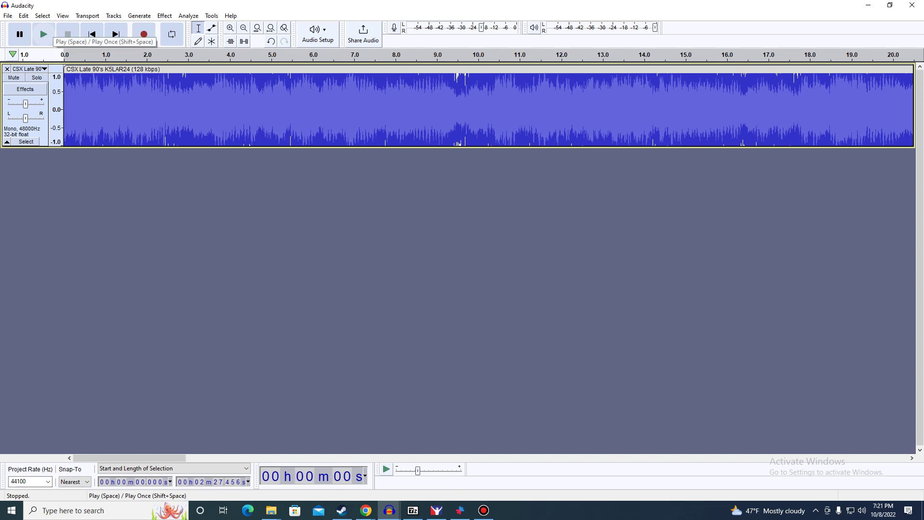
Export the stretched horn as a 16-bit WAV over K5LA_2_A.wav in the Music folder, with metadata tags left empty.
left_click(8, 16)
mouse_move(46, 86)
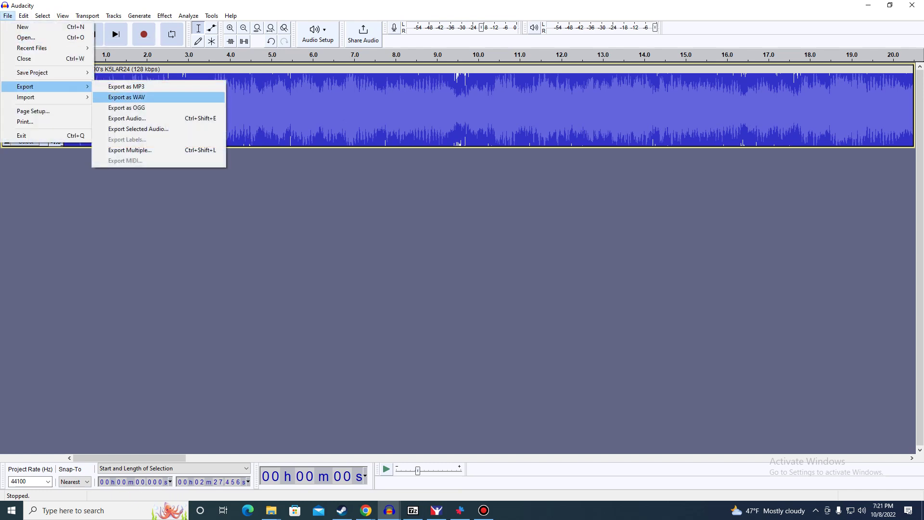
left_click(127, 96)
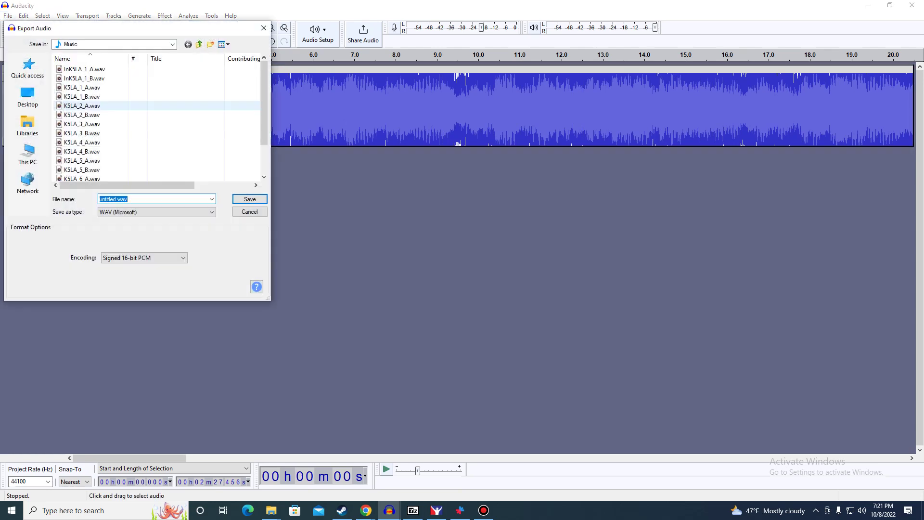
double_click(82, 105)
left_click(523, 253)
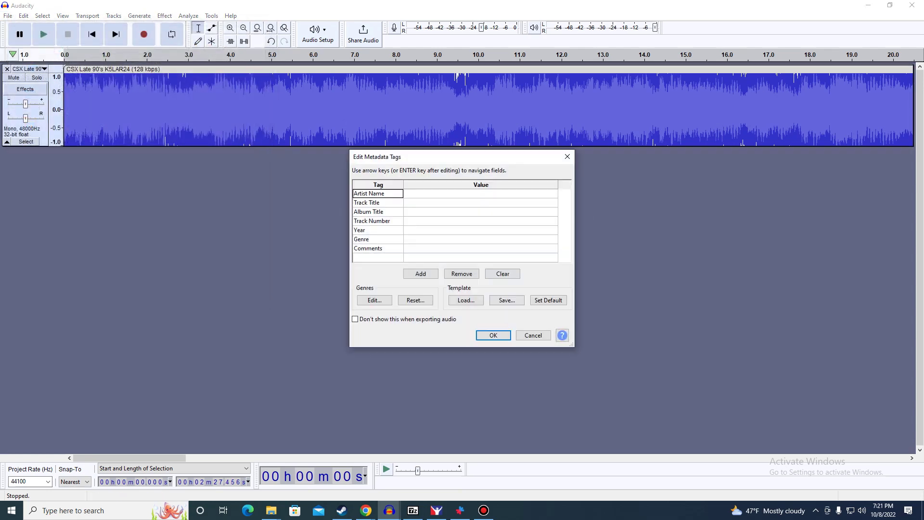
key("Return")
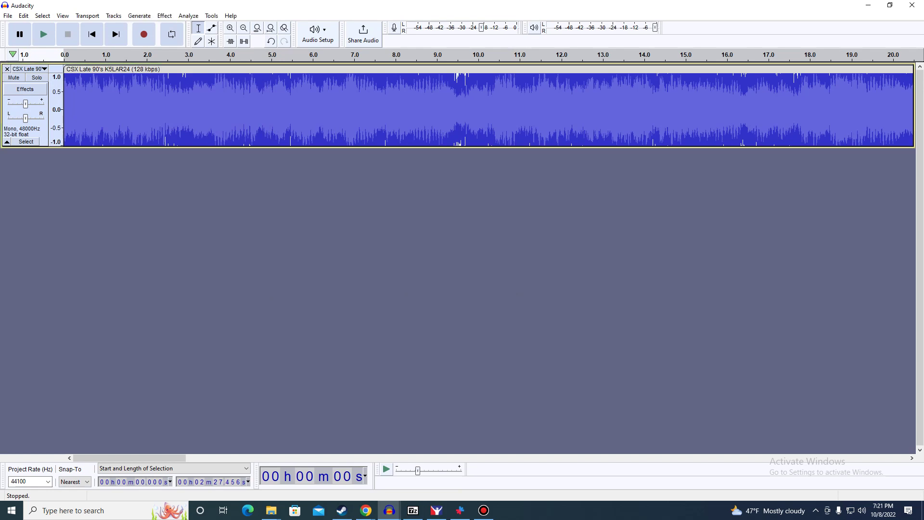
Undo the Paulstretch and the 10 dB amplification on the horn clip.
left_click(23, 16)
left_click(48, 25)
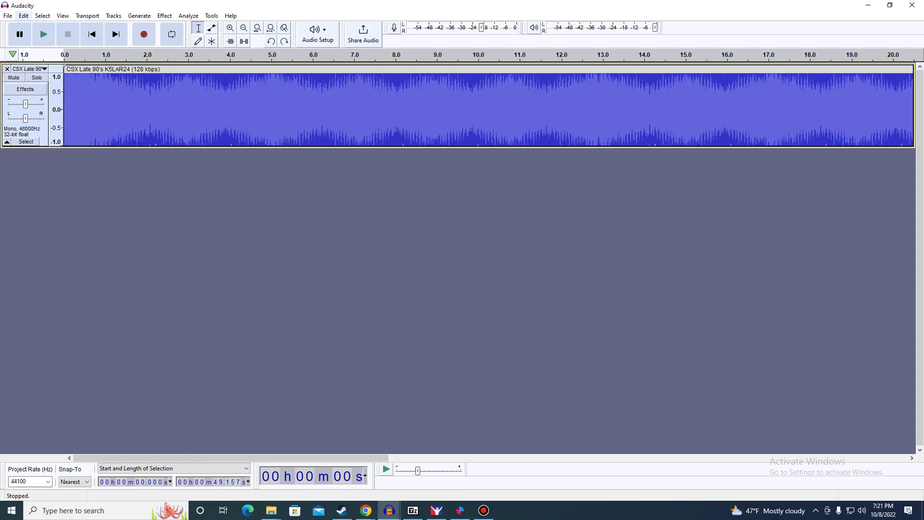
left_click(23, 15)
left_click(48, 35)
Amplify the original horn clip by 7 dB with clipping allowed.
left_click(164, 15)
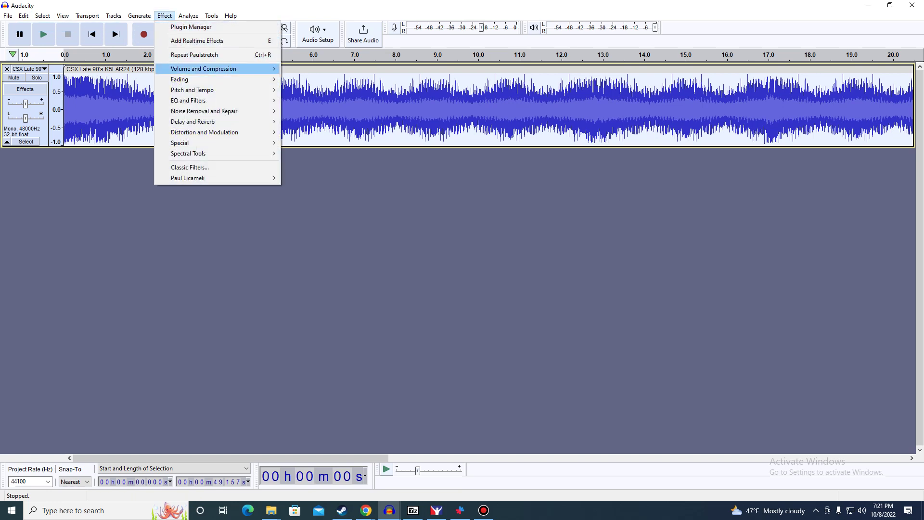
left_click(312, 79)
key("BackSpace")
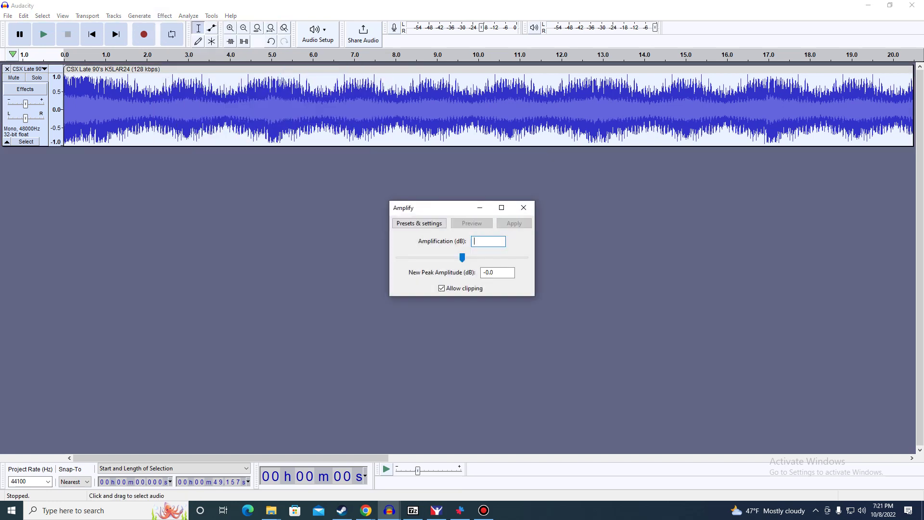
type("7")
key("Return")
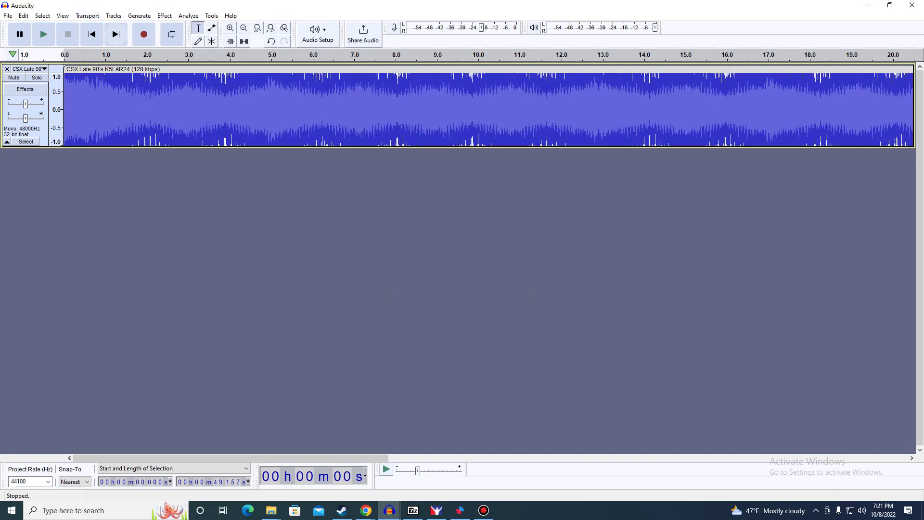
Apply Paulstretch to the horn clip with stretch factor 4.0 and time resolution 4.0 seconds.
left_click(165, 15)
mouse_move(197, 89)
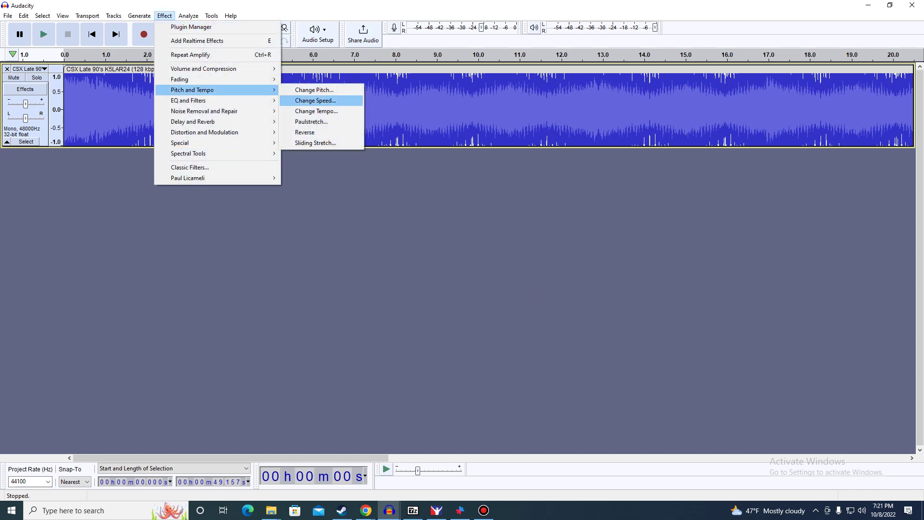
left_click(312, 121)
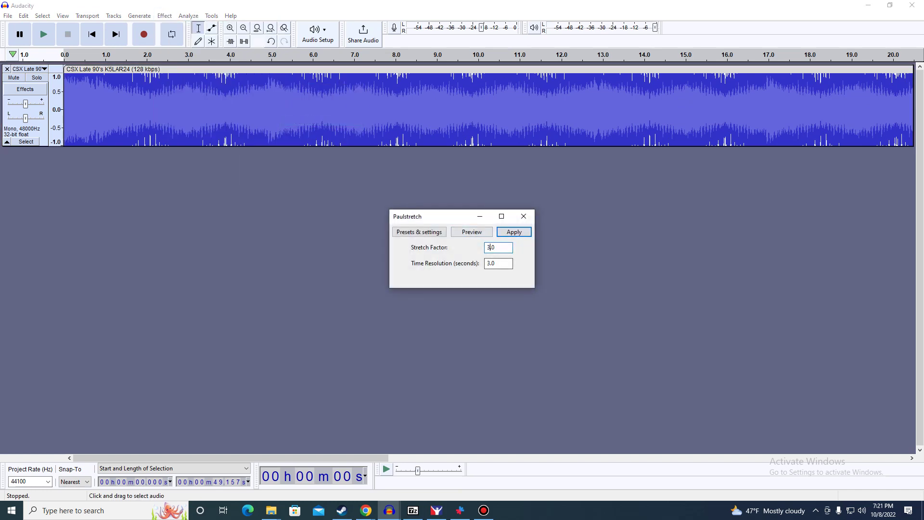
key("BackSpace")
type("4")
type("4")
key("Return")
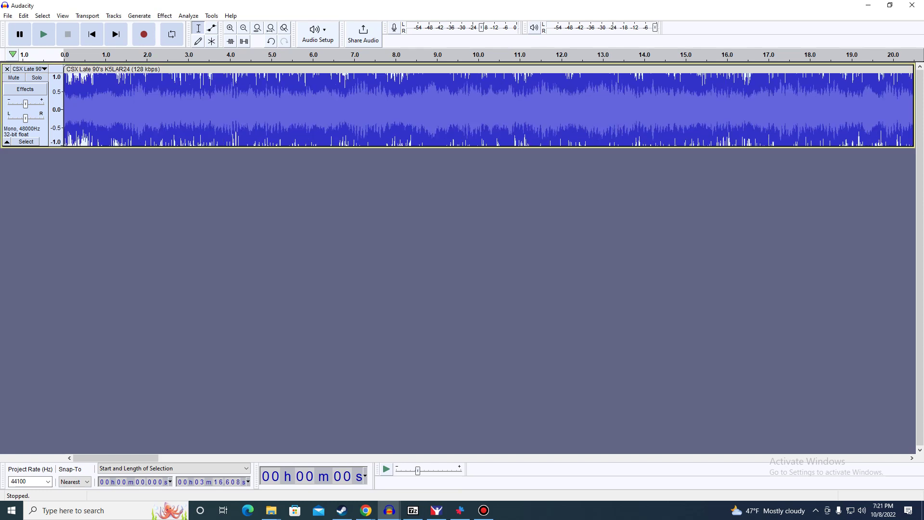
Export the stretched horn as a 16-bit WAV over K5LA_3_A.wav in the Music folder, with metadata tags left empty.
left_click(8, 16)
mouse_move(48, 86)
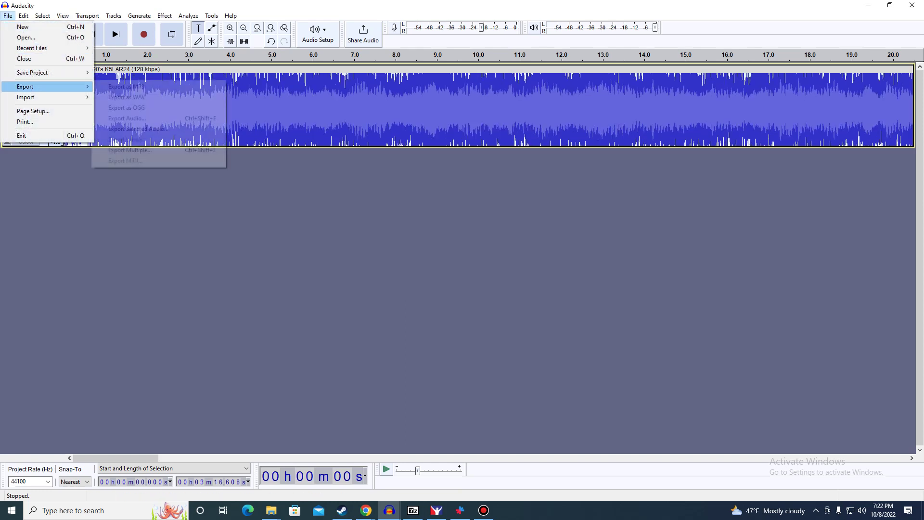
left_click(127, 97)
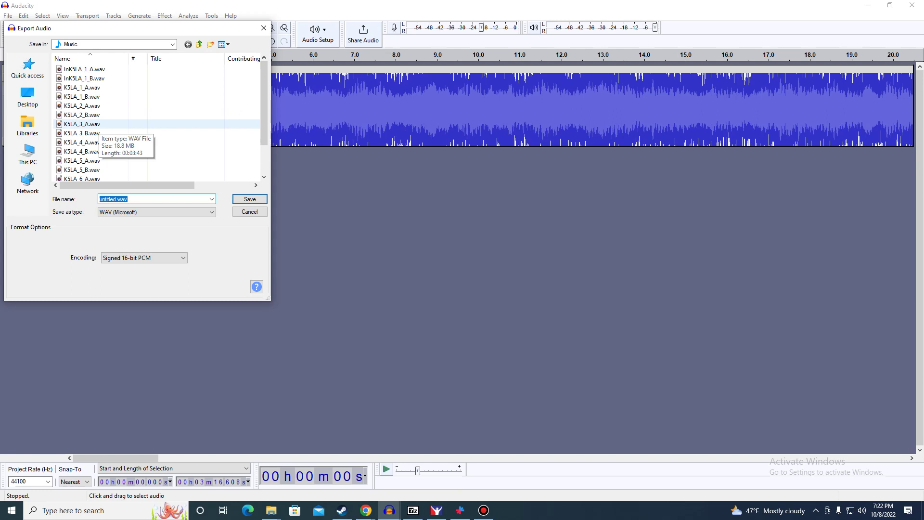
double_click(94, 124)
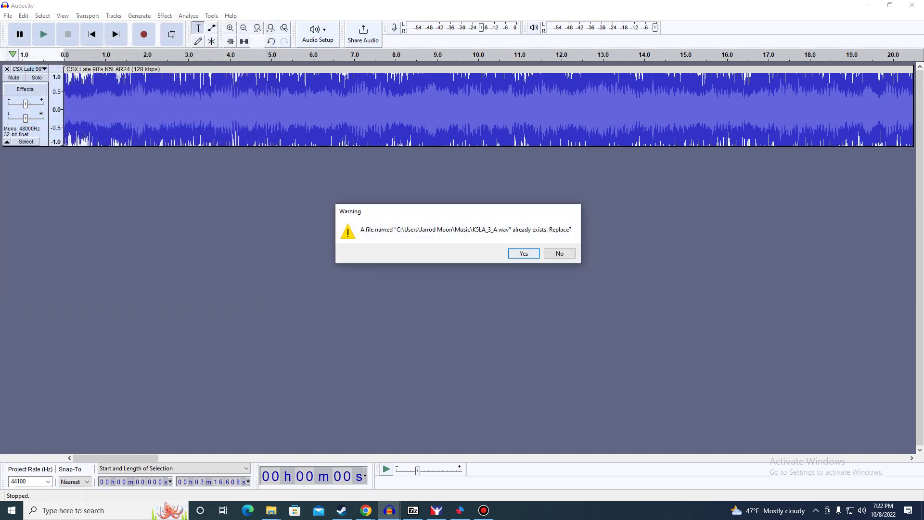
left_click(522, 252)
key("Return")
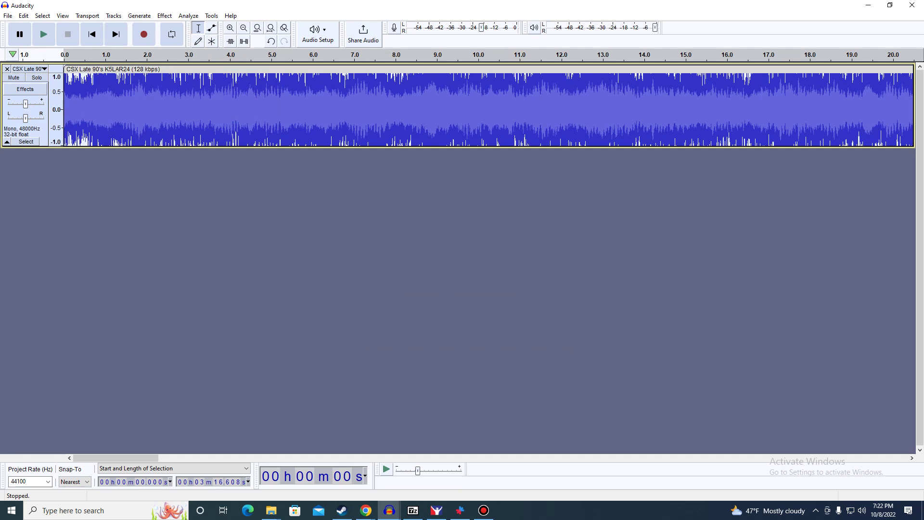
Undo the Paulstretch and the 7 dB amplification on the horn clip.
left_click(23, 15)
left_click(29, 27)
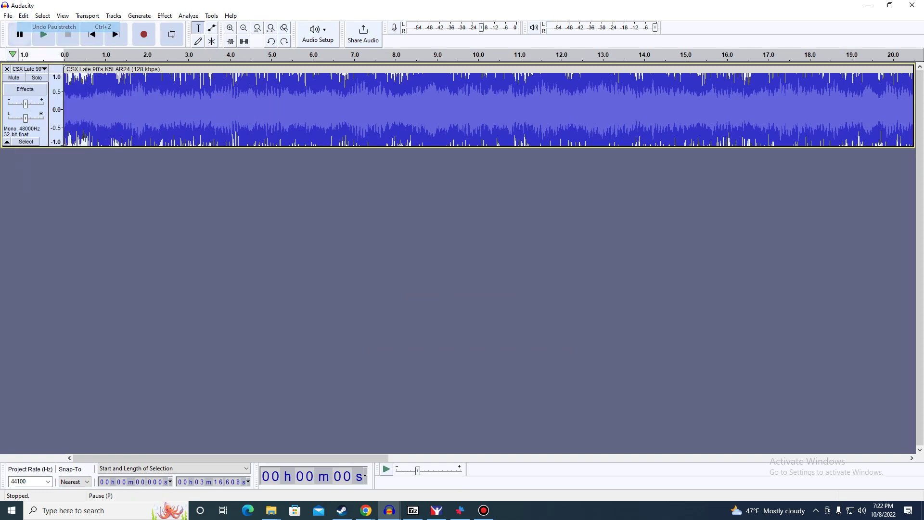
left_click(23, 15)
left_click(29, 27)
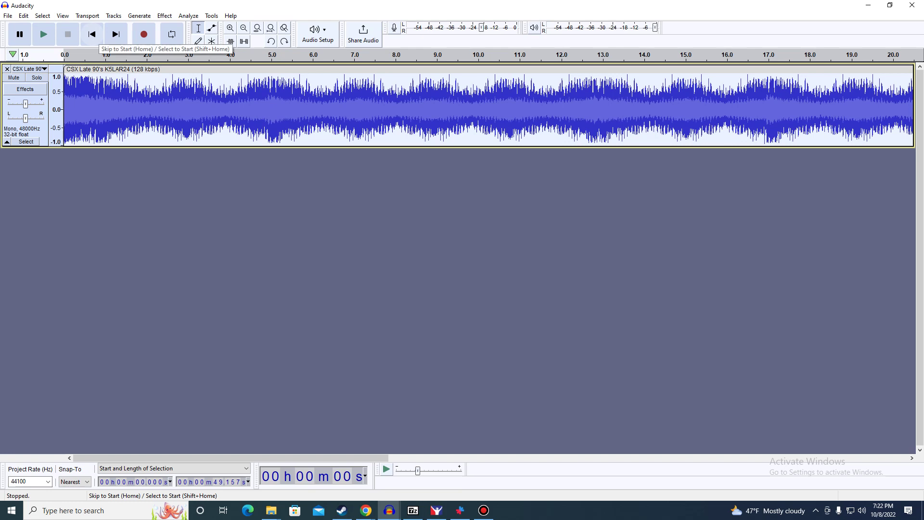
Try Paulstretch on the unamplified horn clip with stretch factor 5.0 and time resolution 0.25 seconds.
left_click(165, 16)
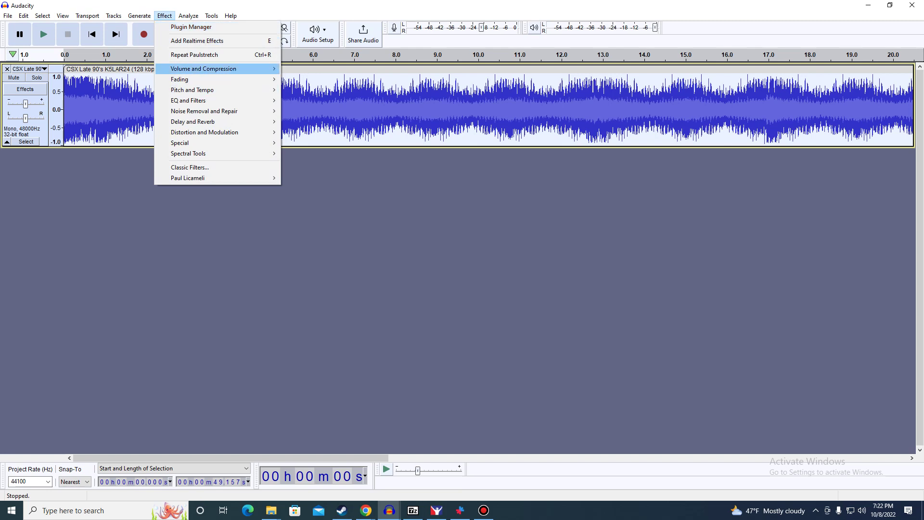
mouse_move(192, 90)
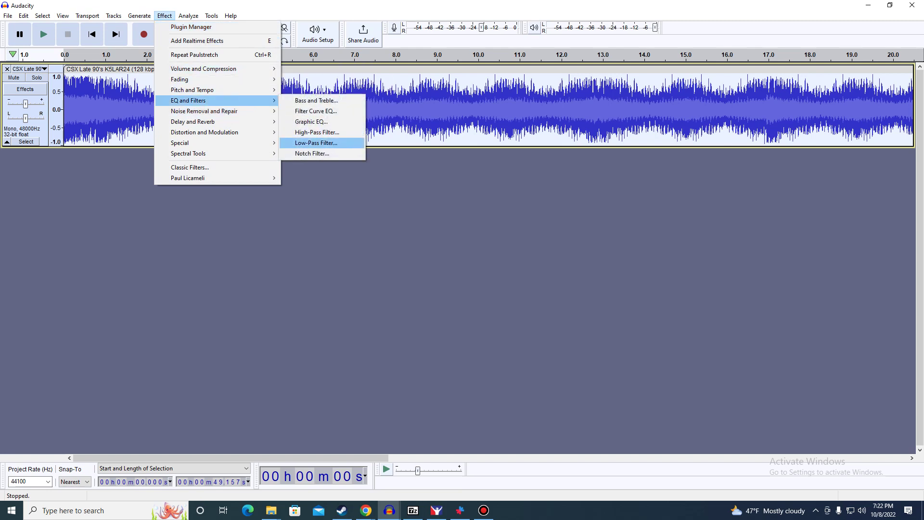
left_click(311, 121)
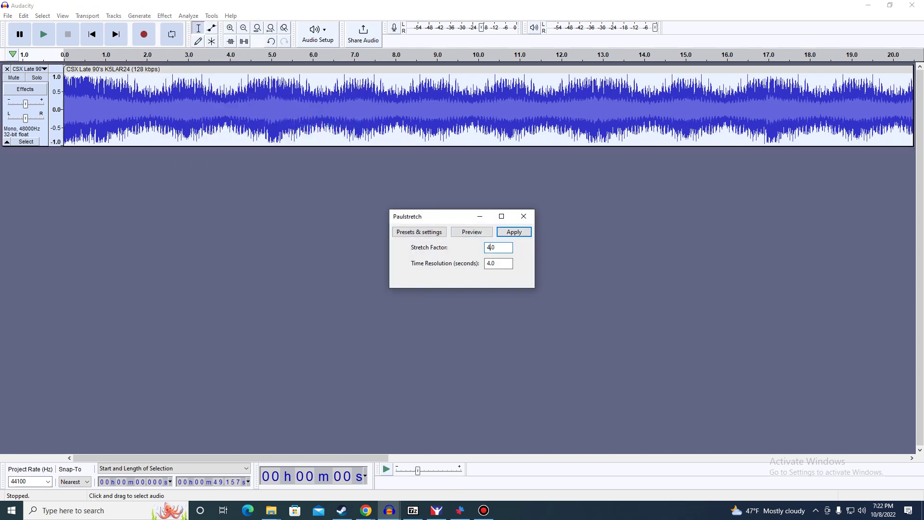
key("BackSpace")
key("BackSpace")
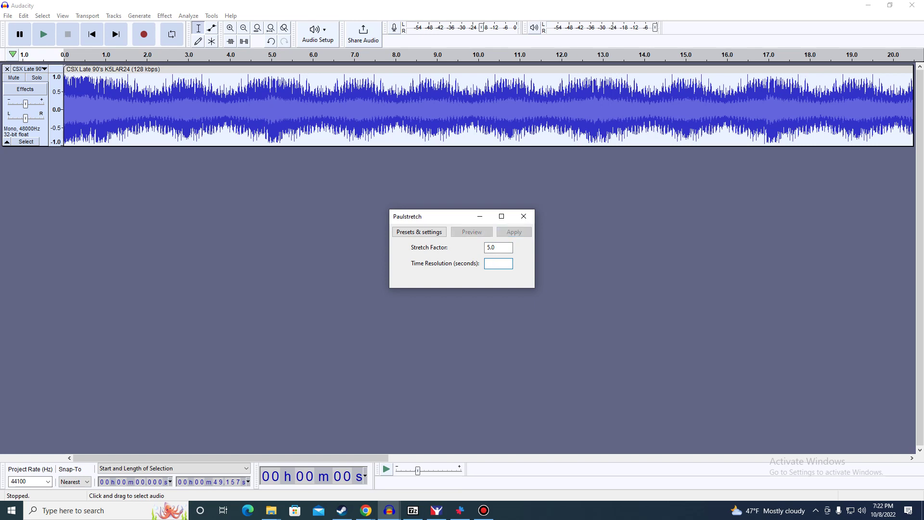
type("0.25")
key("Return")
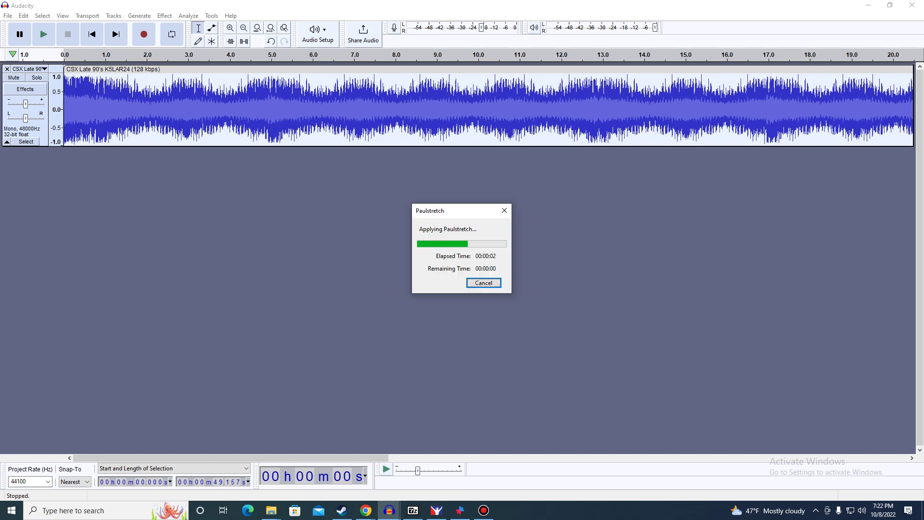
Play the first seconds of the stretched horn clip to check its sound, and stop playback.
left_click(43, 34)
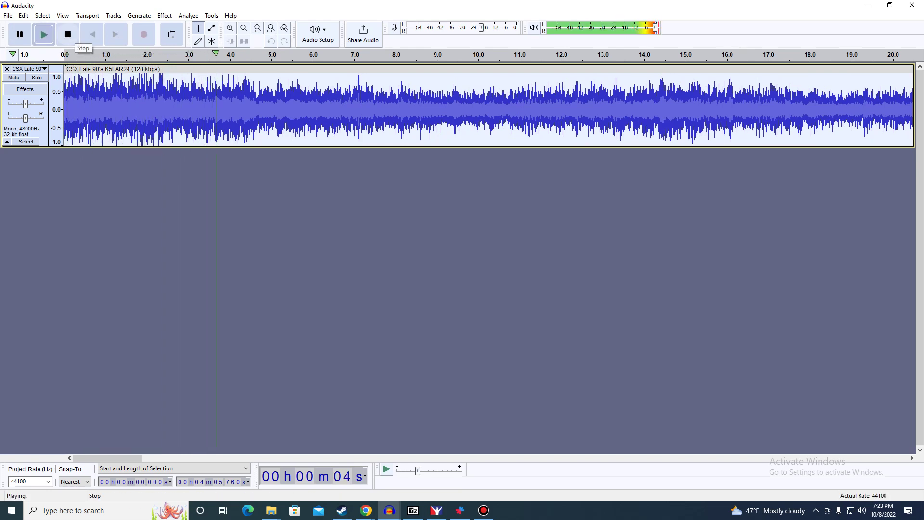
left_click(44, 34)
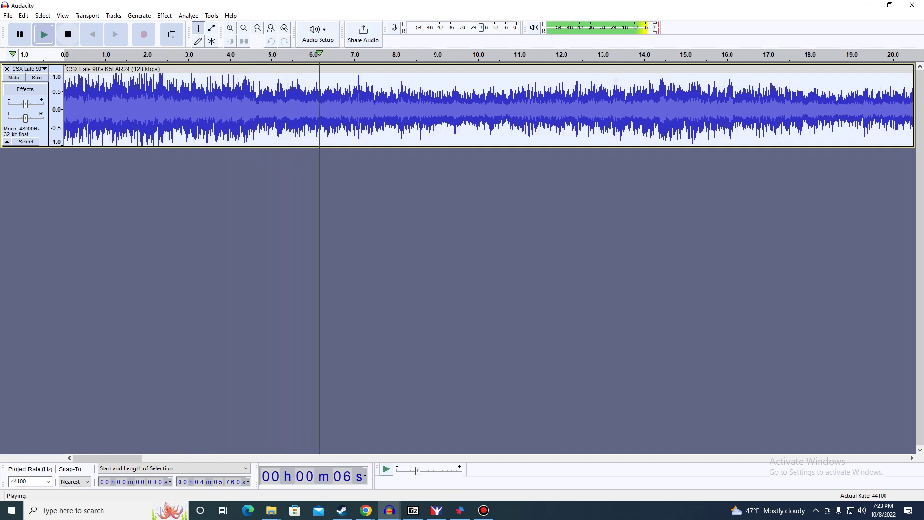
left_click(68, 35)
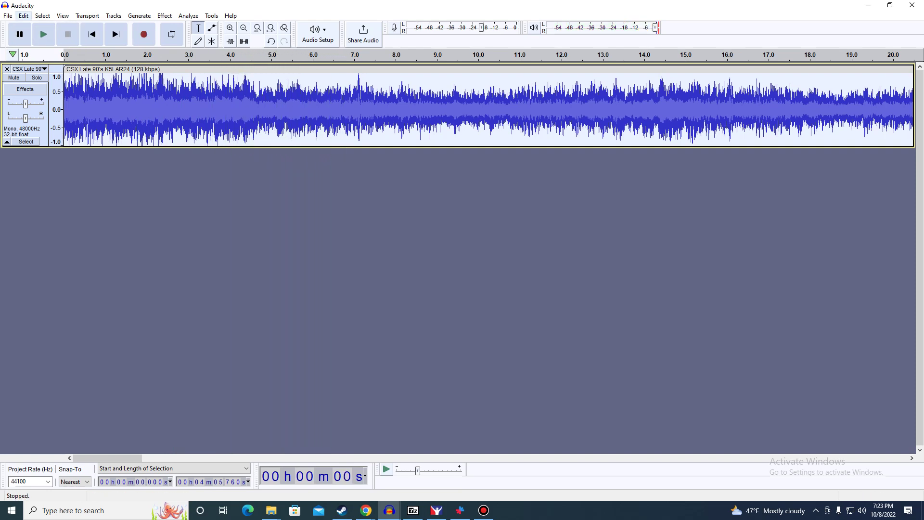
Undo the last Paulstretch and the paste of the horn clip, and restore the pasted original clip.
left_click(23, 15)
left_click(47, 26)
left_click(23, 16)
left_click(47, 27)
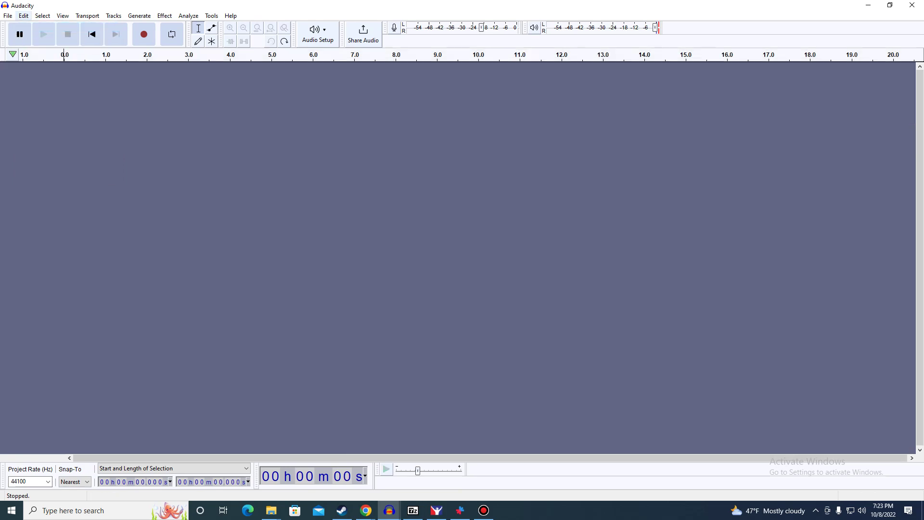
key("alt+e")
key("Return")
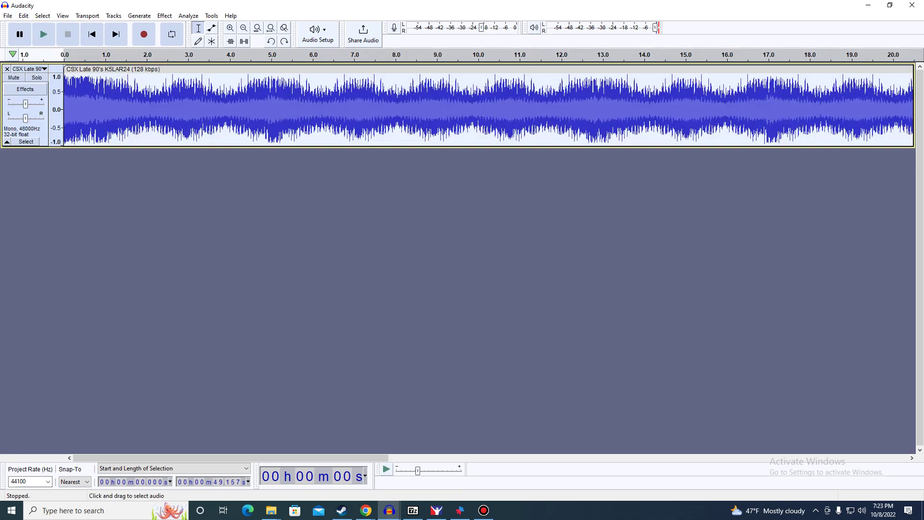
Delete about the first 1.65 seconds of the horn track and play back the trimmed beginning.
left_click_drag(132, 97, 48, 91)
left_click(44, 34)
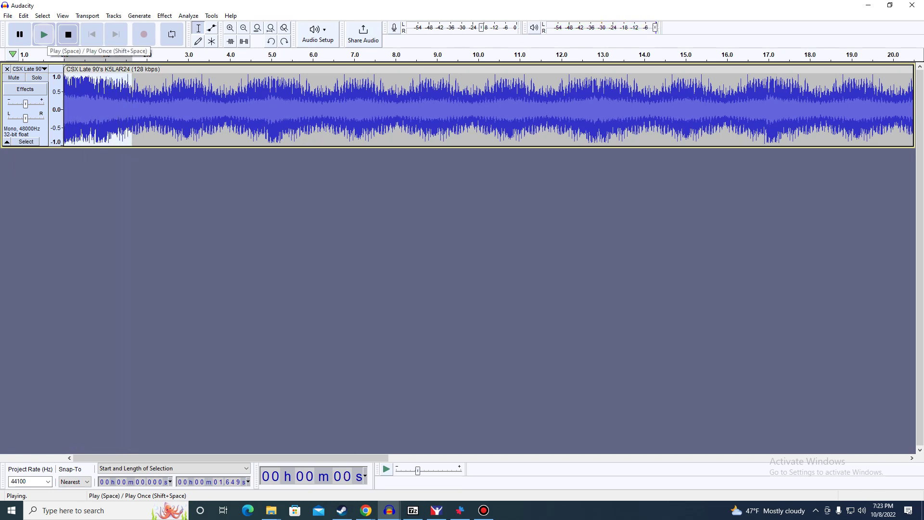
key("Delete")
left_click(44, 34)
left_click(68, 34)
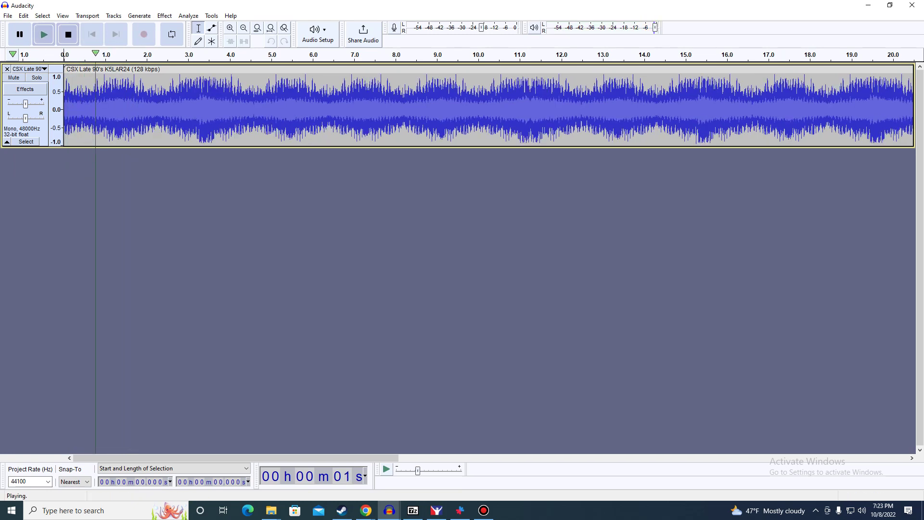
left_click(164, 16)
mouse_move(217, 90)
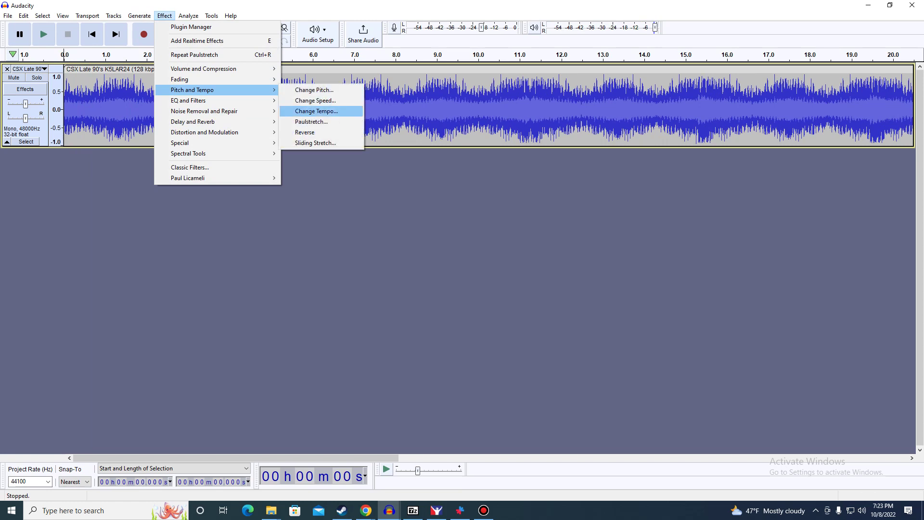
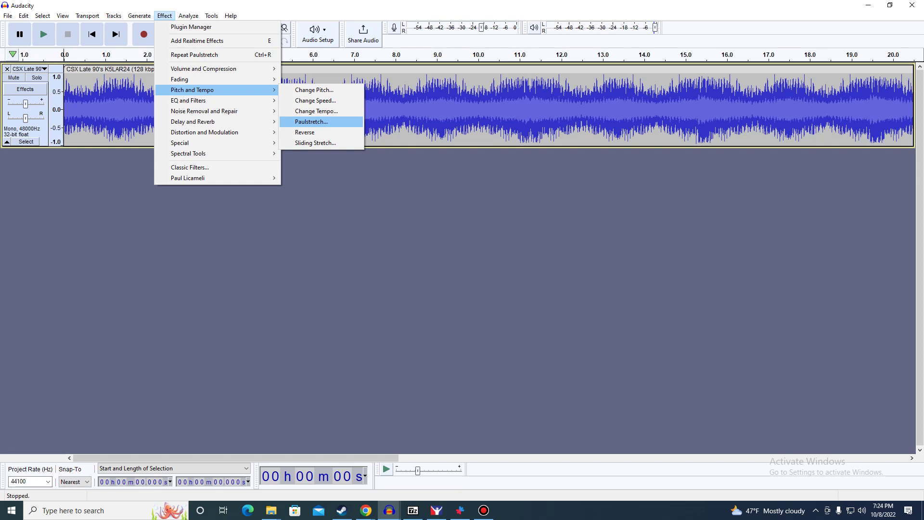
left_click(311, 122)
left_click(553, 271)
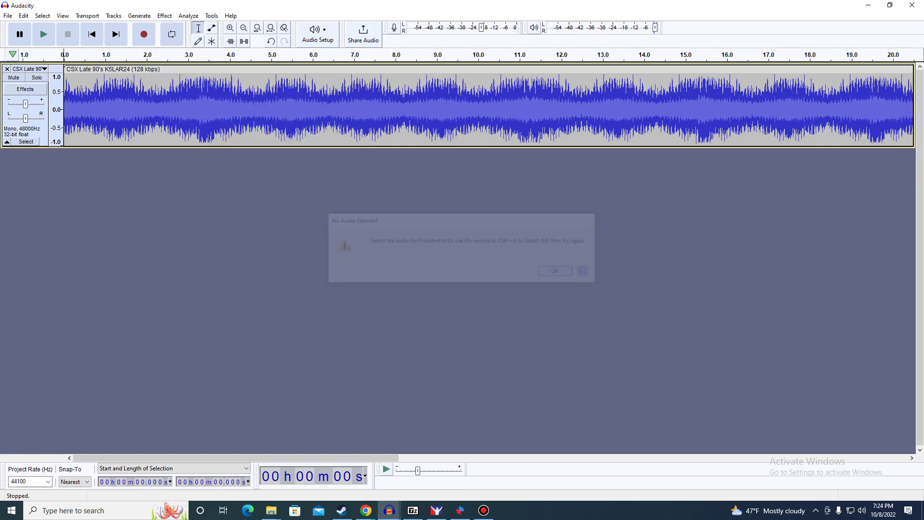
Amplify the entire trimmed track by 10 dB and play back a short part of it.
left_click(164, 15)
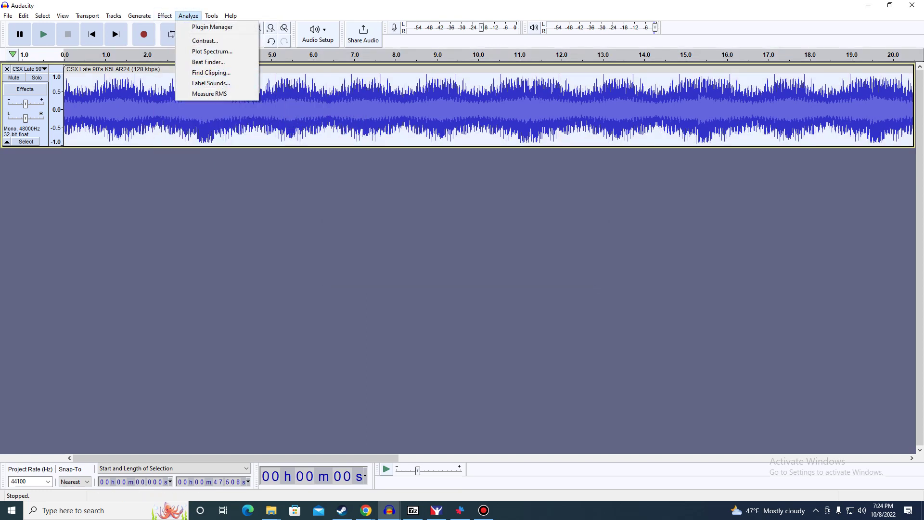
mouse_move(216, 68)
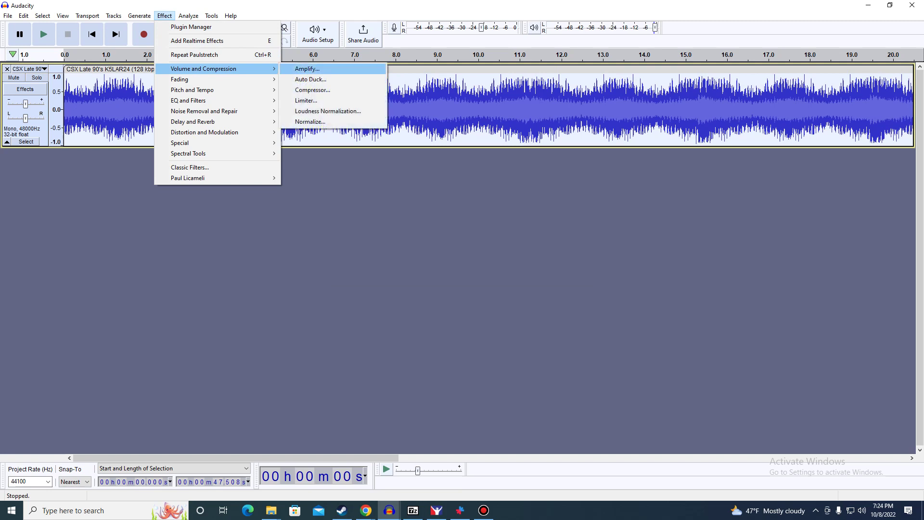
left_click(307, 68)
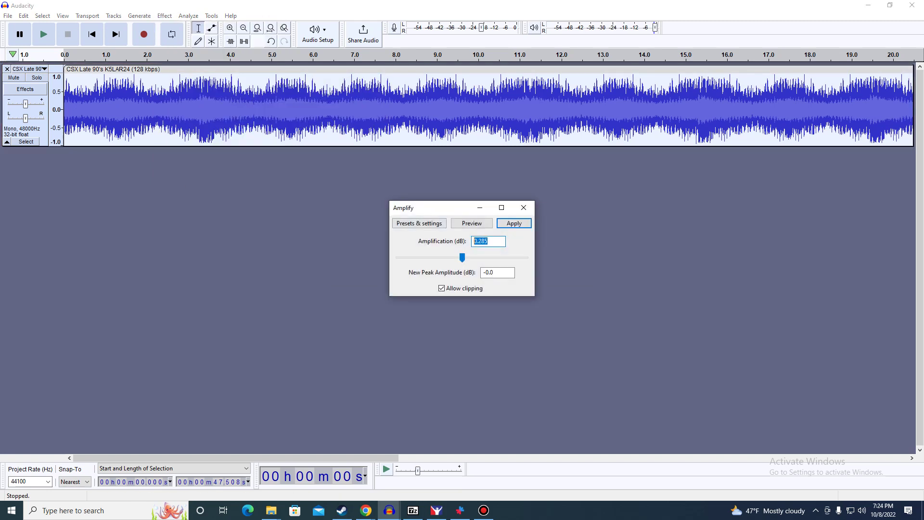
key("BackSpace")
type("10")
key("Return")
key("space")
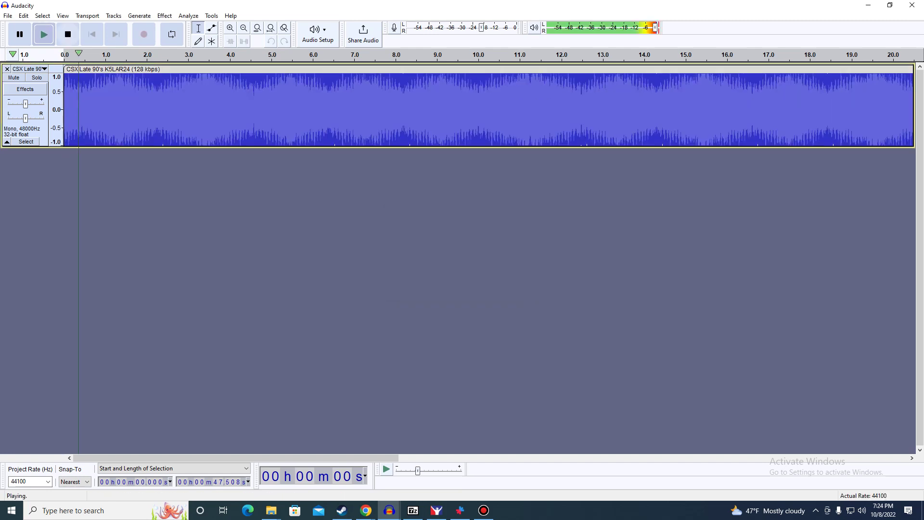
left_click(68, 34)
Apply Paulstretch to the whole track with a stretch factor of 3.0 and a time resolution of 3.0 seconds.
left_click(165, 15)
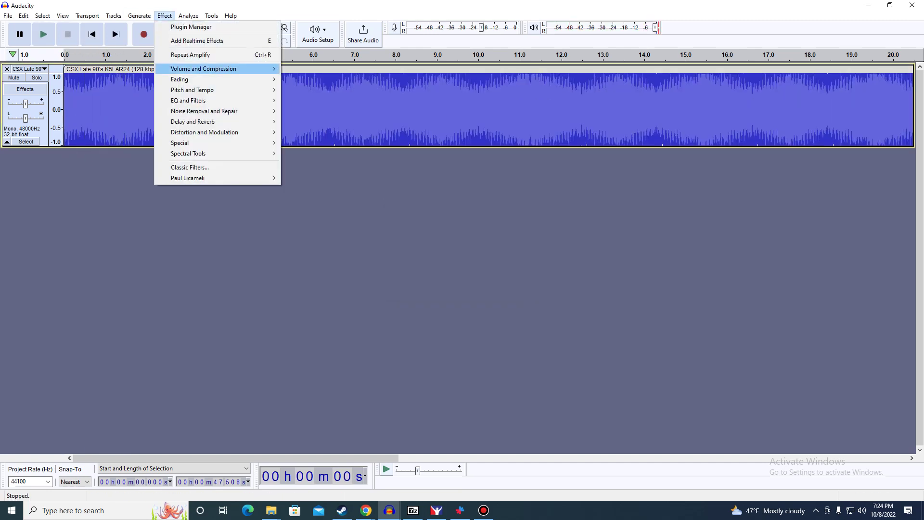
mouse_move(212, 90)
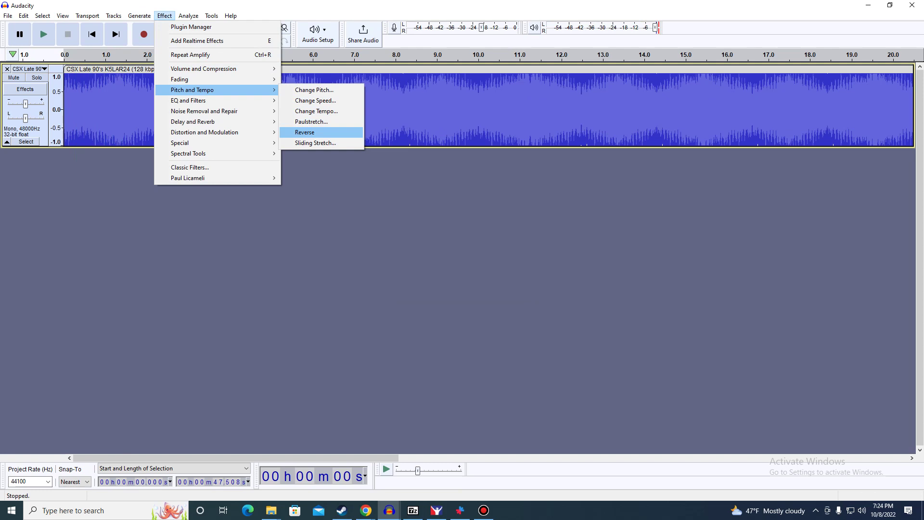
left_click(311, 121)
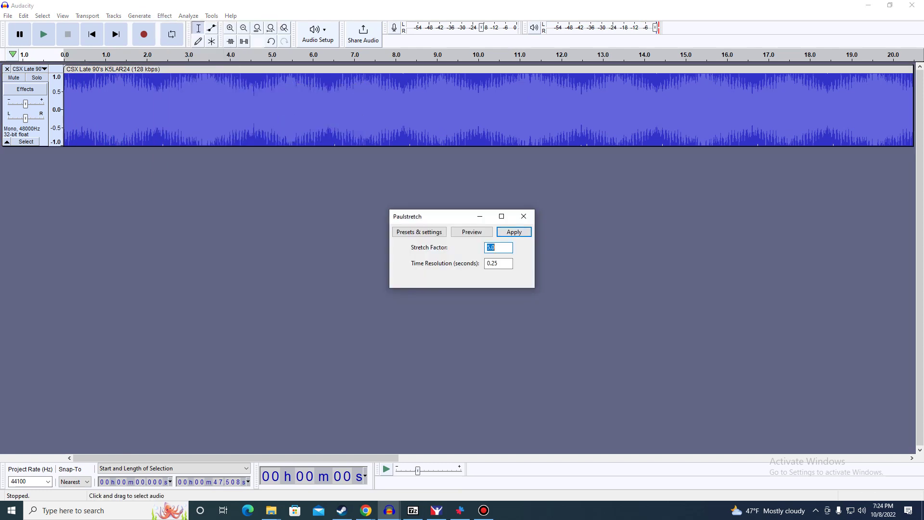
key("BackSpace")
key("Tab")
key("BackSpace")
type("3.")
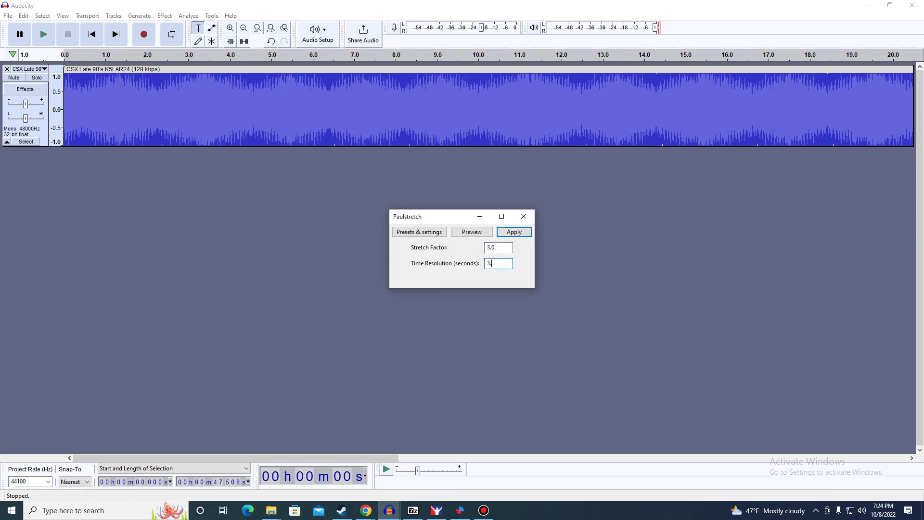
key("Return")
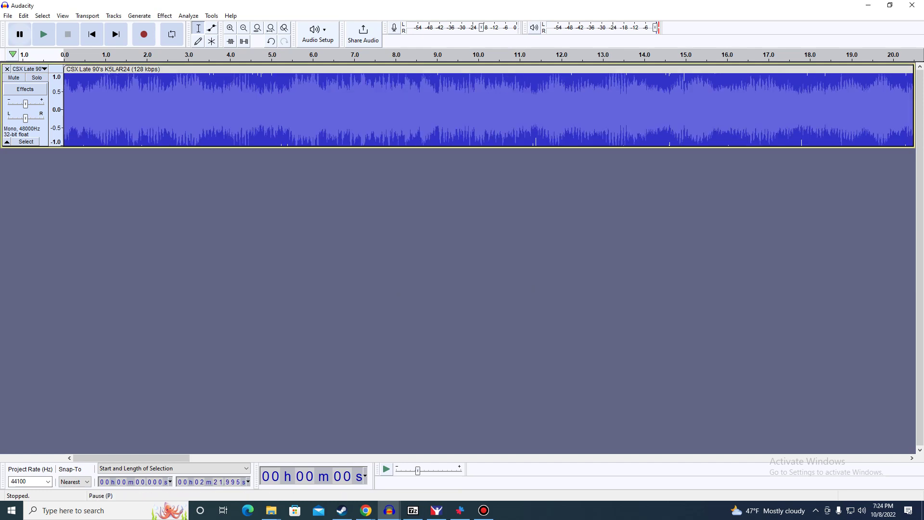
Export the stretched track as a WAV, replacing K5LA_2_A.wav in the Music folder and leaving the metadata tags blank.
left_click(8, 16)
mouse_move(48, 87)
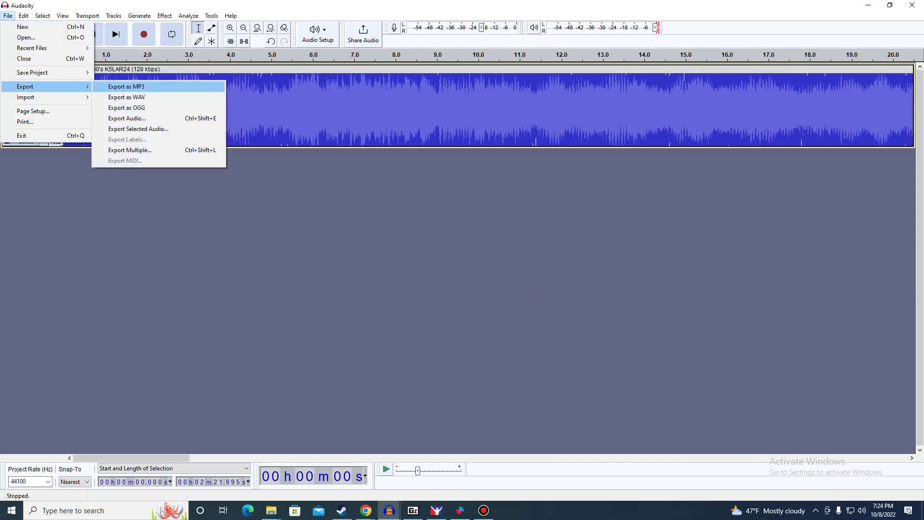
key("Return")
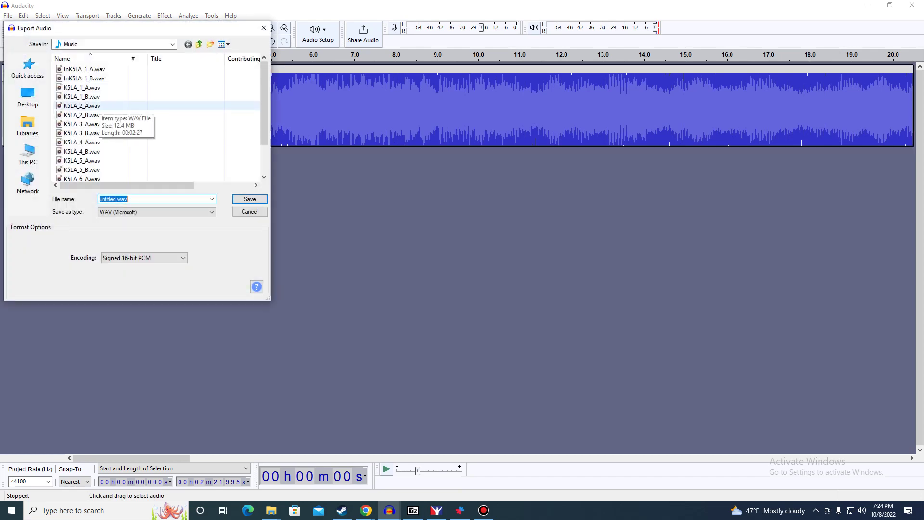
double_click(92, 106)
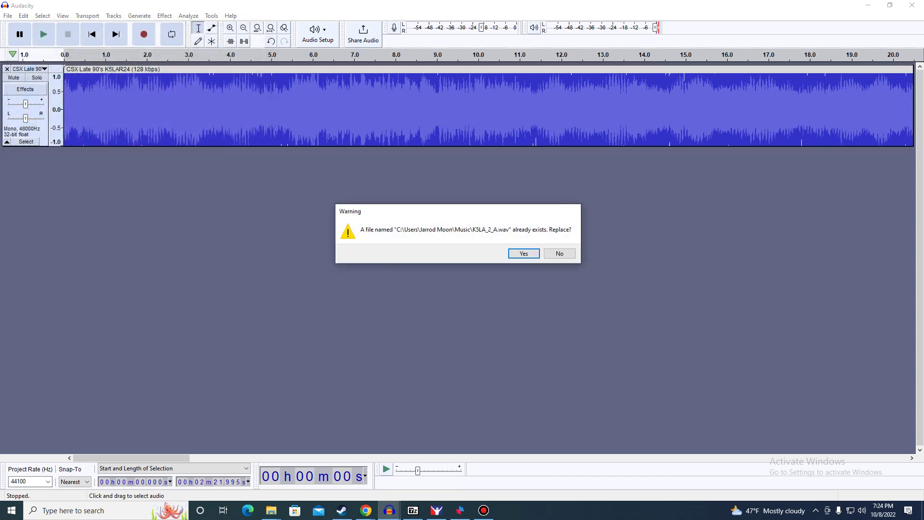
key("Return")
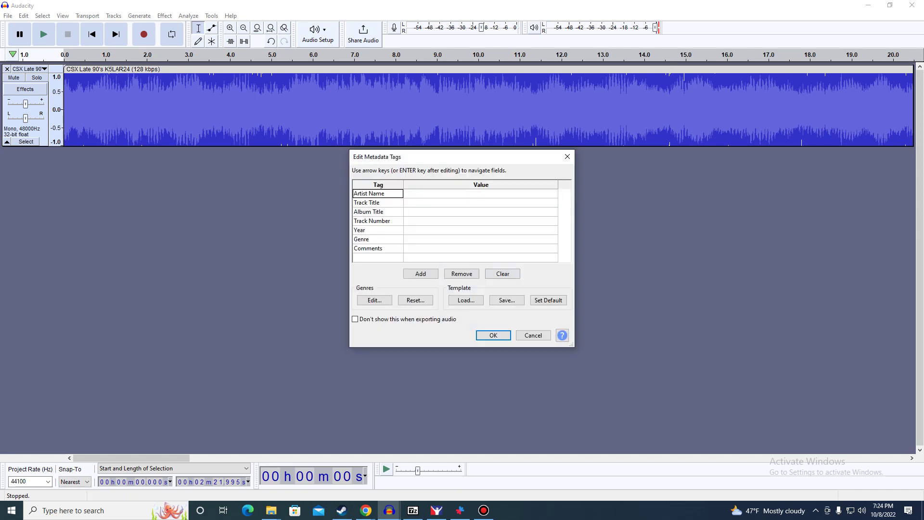
key("Return")
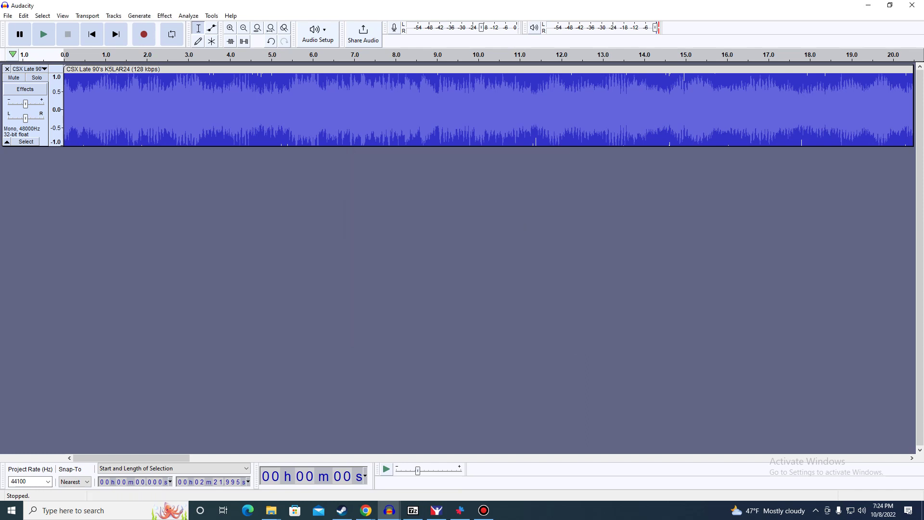
Undo the Paulstretch and Amplify effects on the track.
left_click(23, 15)
left_click(27, 27)
left_click(23, 15)
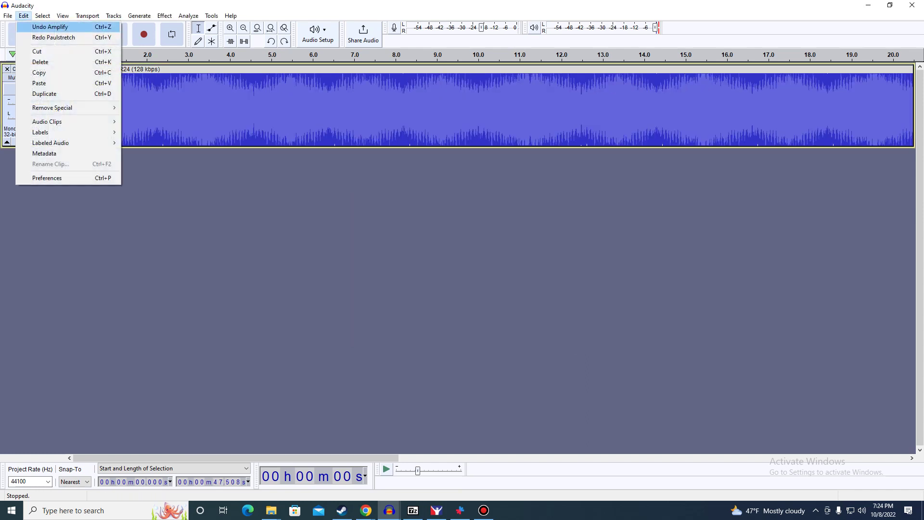
left_click(27, 27)
Amplify the entire track by 7 dB with clipping allowed.
key("alt+c")
key("Down")
key("Down")
key("Down")
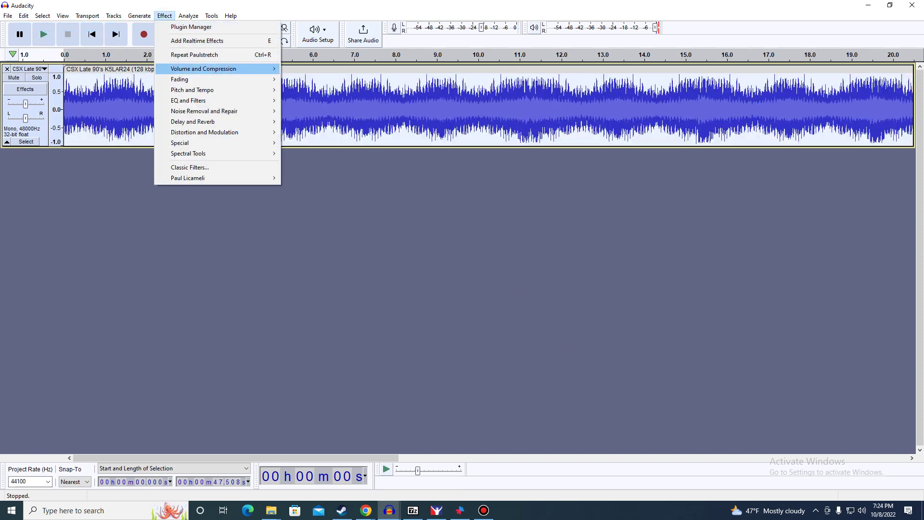
key("Right")
key("Return")
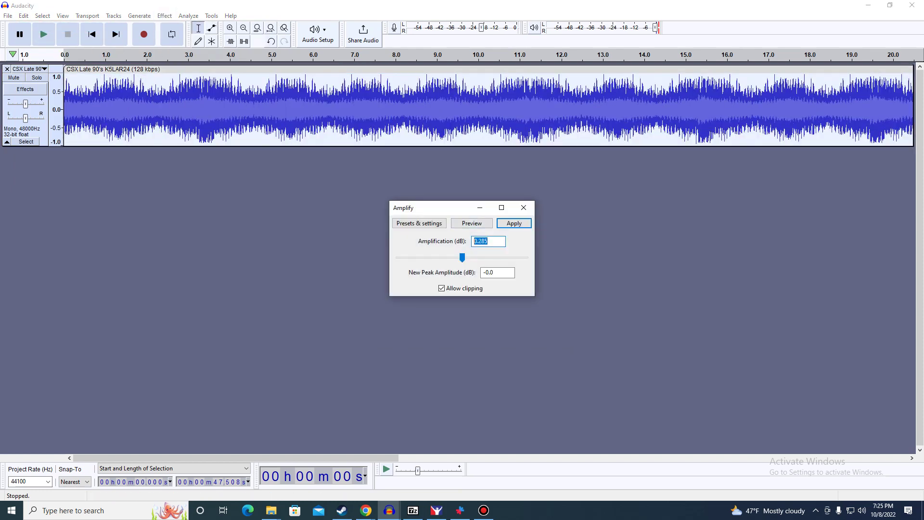
key("BackSpace")
type("78")
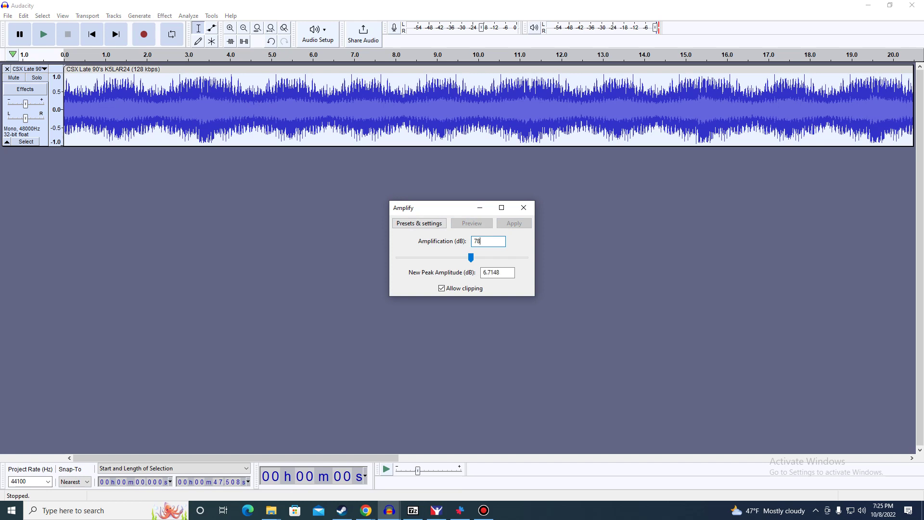
key("BackSpace")
key("Return")
Apply Paulstretch to the amplified track with a stretch factor of 4.0, keeping the time resolution at 3.0 seconds.
left_click(165, 15)
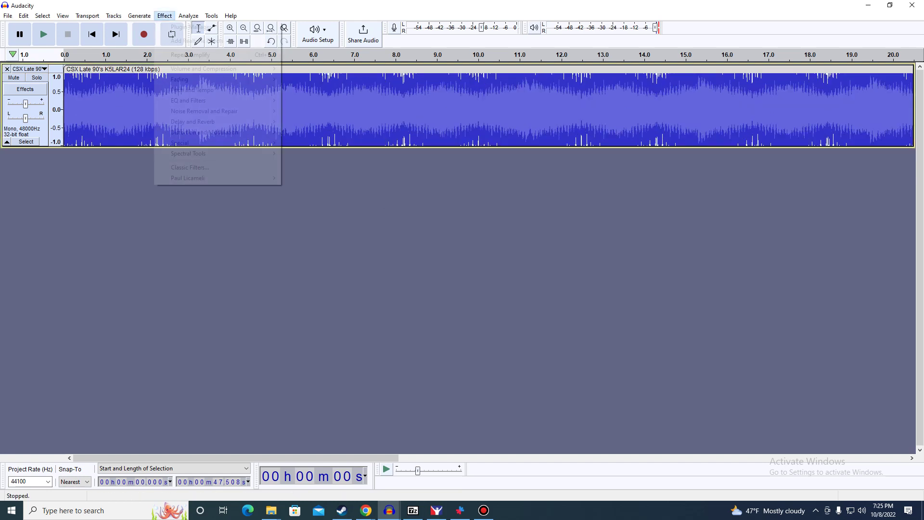
key("Right")
key("Down")
key("Down")
key("Down")
key("Return")
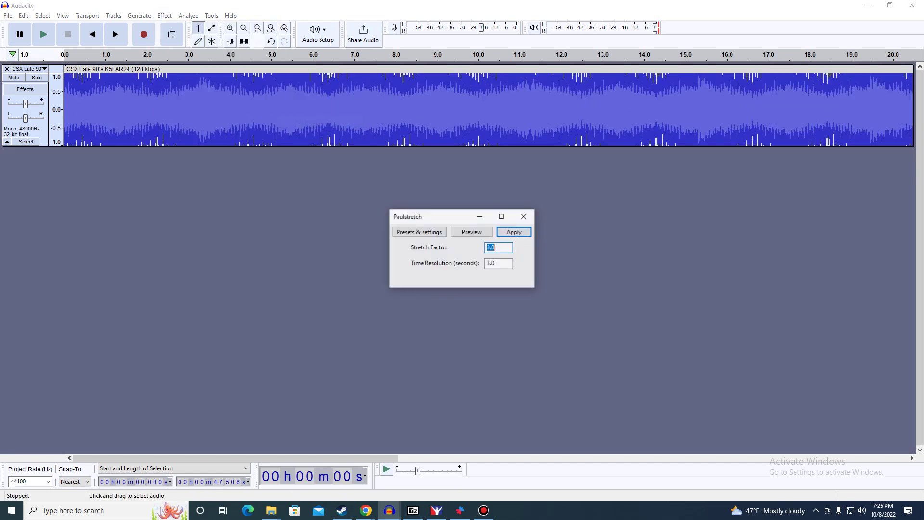
left_click(487, 247)
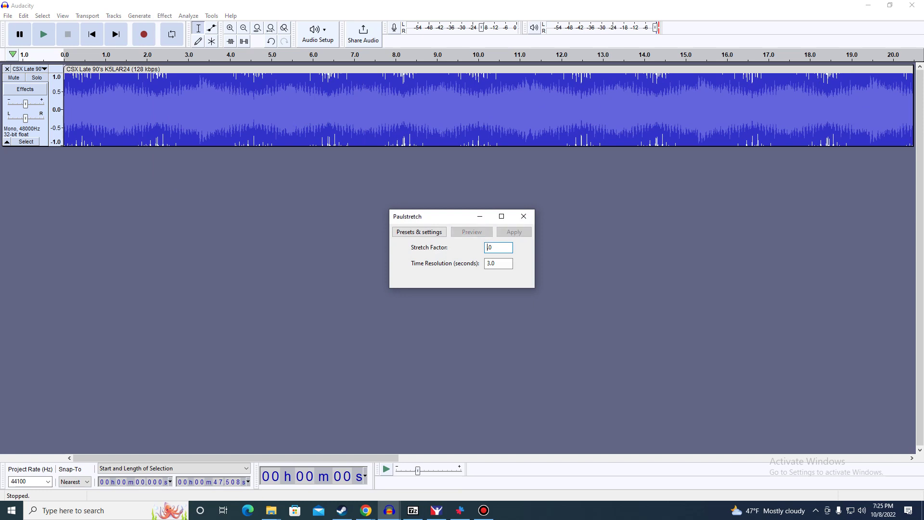
key("shift+Left")
type("4")
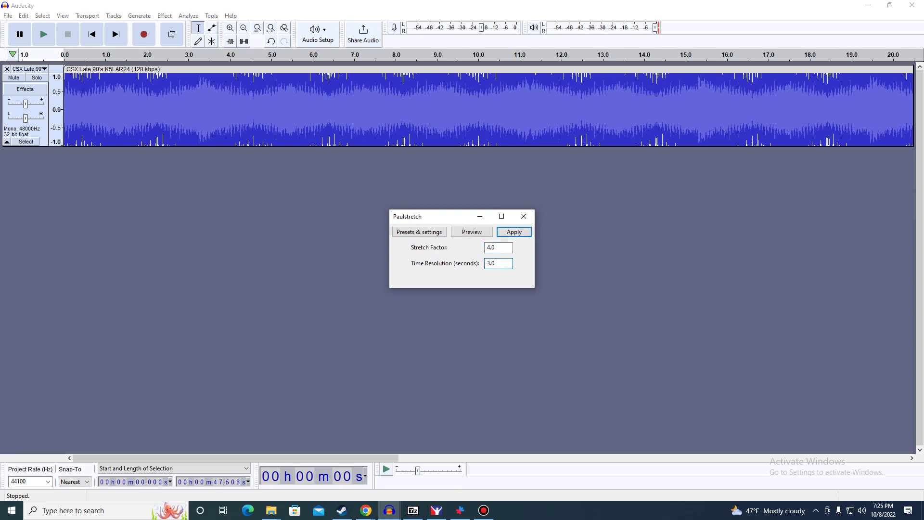
key("Return")
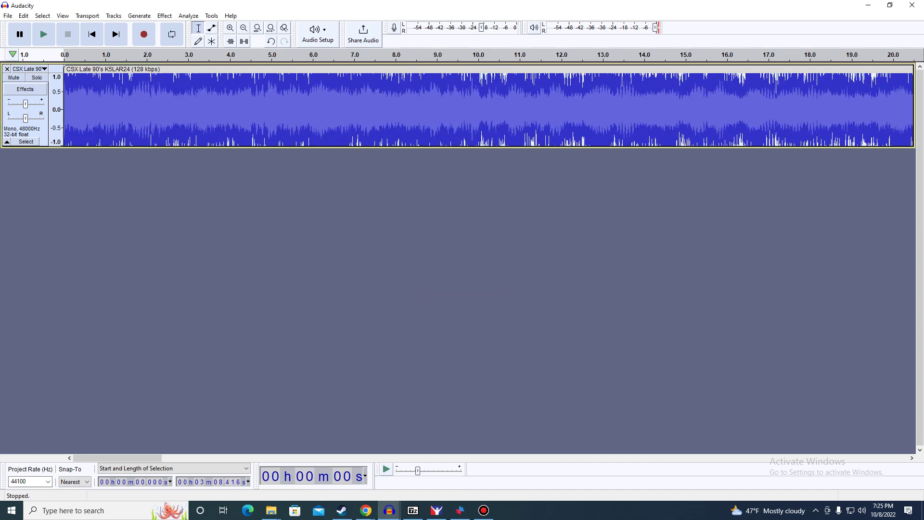
Export the track as a WAV over K5LA_3_A.wav in the Music folder, declining to replace K5LA_4_A.wav and leaving the metadata blank.
left_click(8, 16)
mouse_move(47, 87)
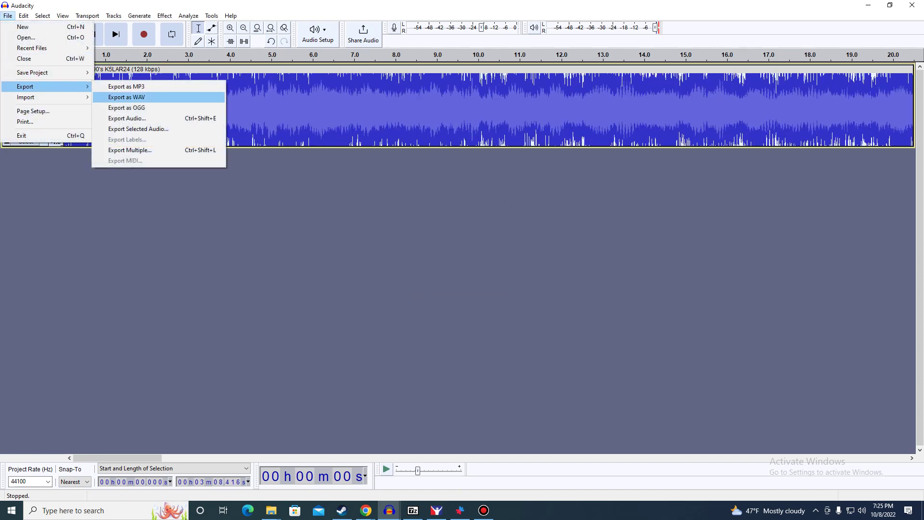
left_click(126, 98)
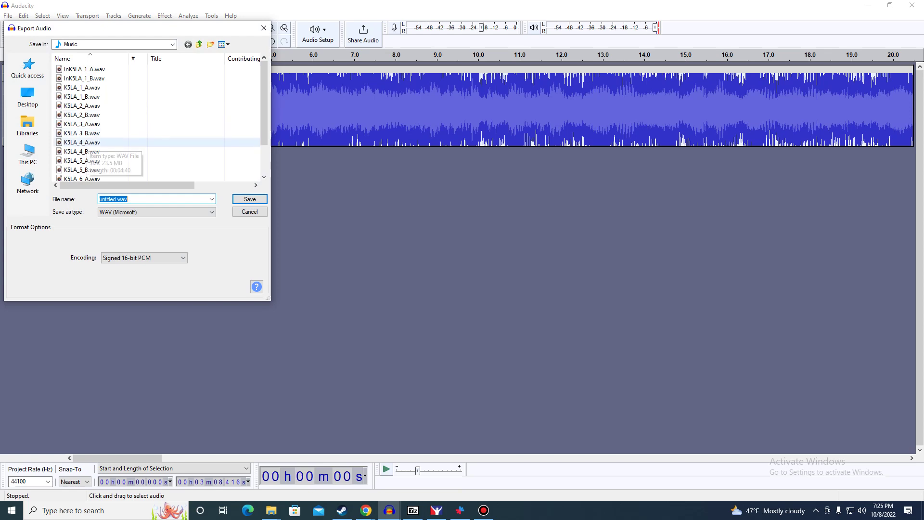
left_click(82, 142)
key("Return")
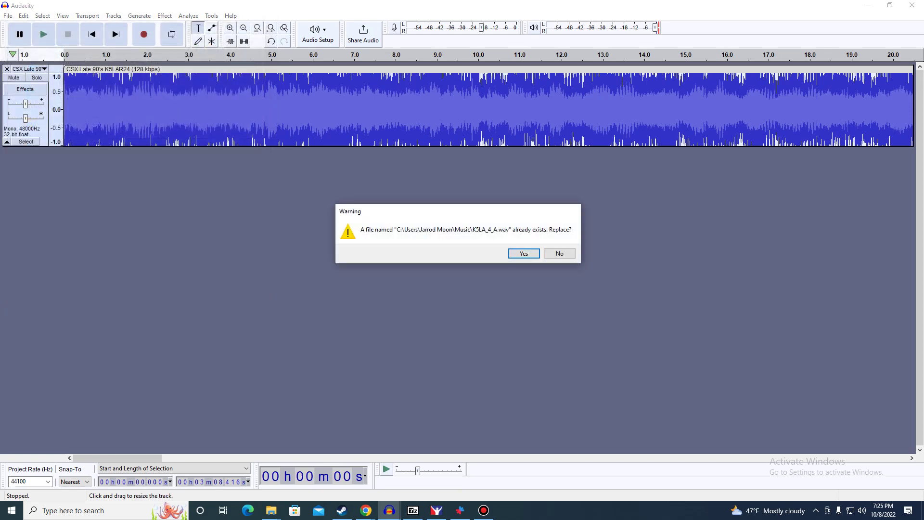
left_click(559, 253)
double_click(81, 123)
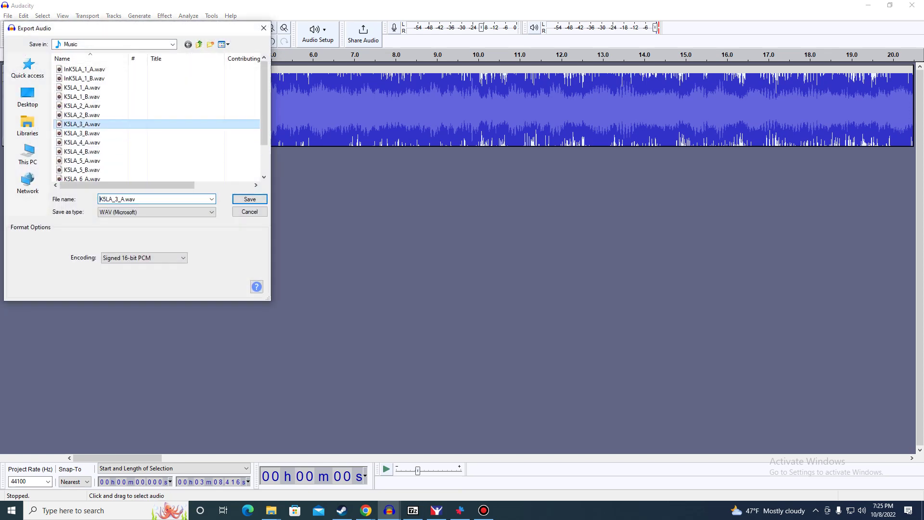
key("Return")
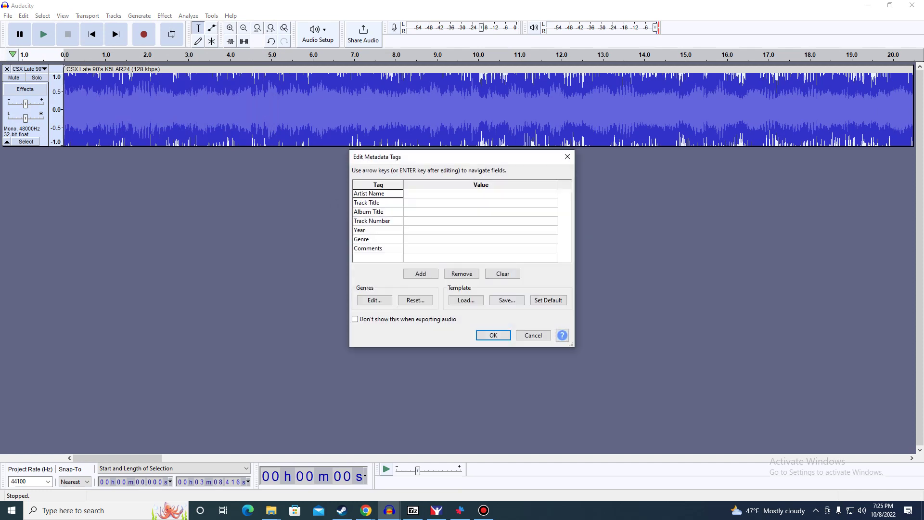
key("Return")
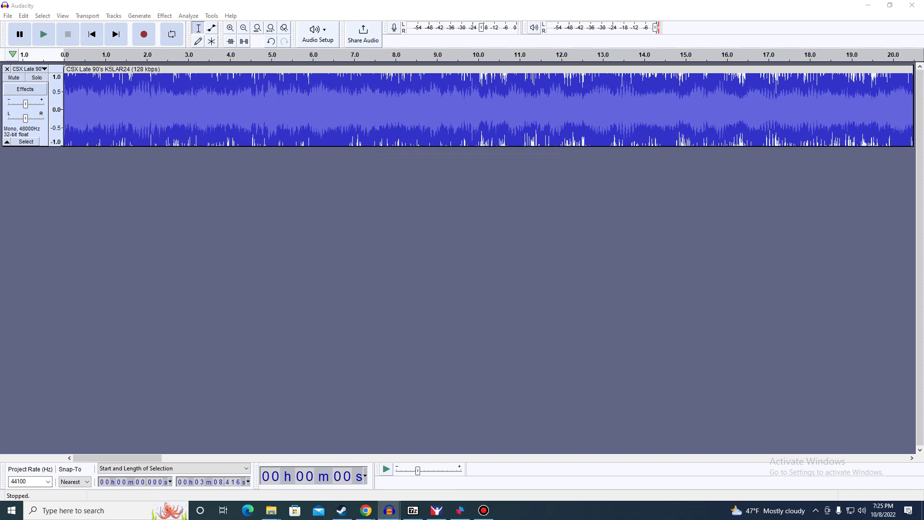
Undo the Paulstretch and Amplify effects on the track.
left_click(23, 15)
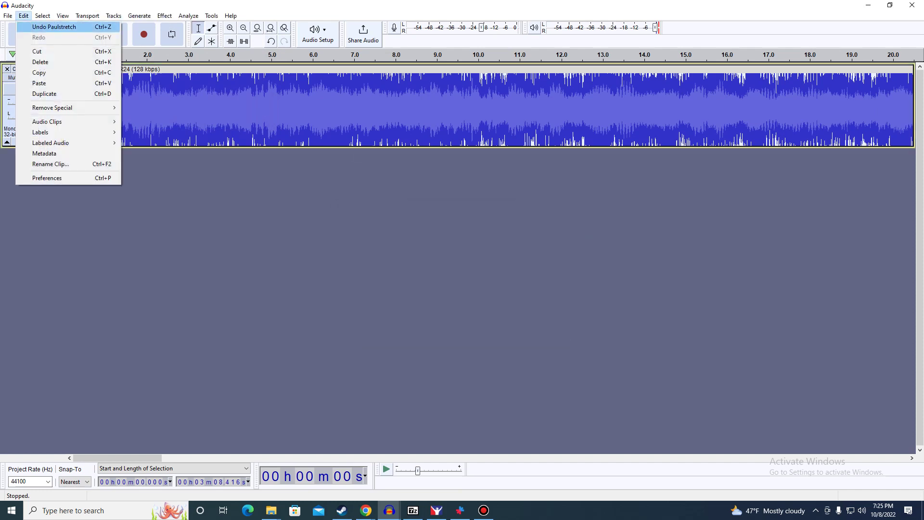
left_click(39, 27)
left_click(23, 16)
left_click(39, 27)
left_click(164, 15)
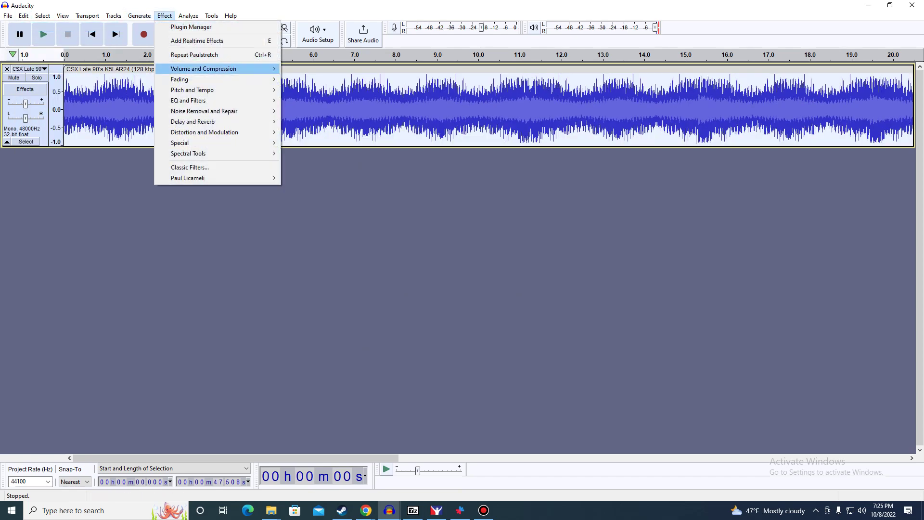
mouse_move(192, 90)
key("Down")
key("Down")
key("Return")
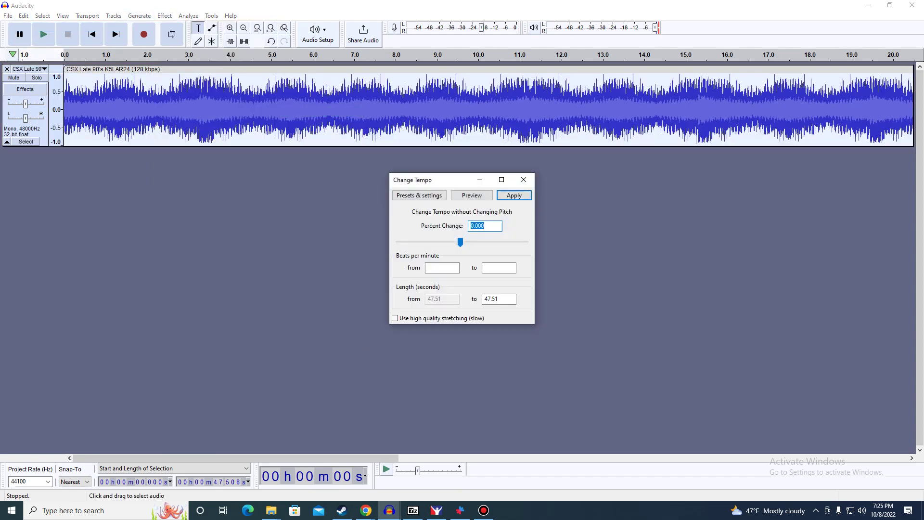
key("Escape")
Apply Paulstretch to the whole track with a stretch factor of 5.0 and a time resolution of 0.25 seconds.
key("alt+c")
key("Down")
key("Down")
key("Down")
key("Down")
key("Down")
key("Right")
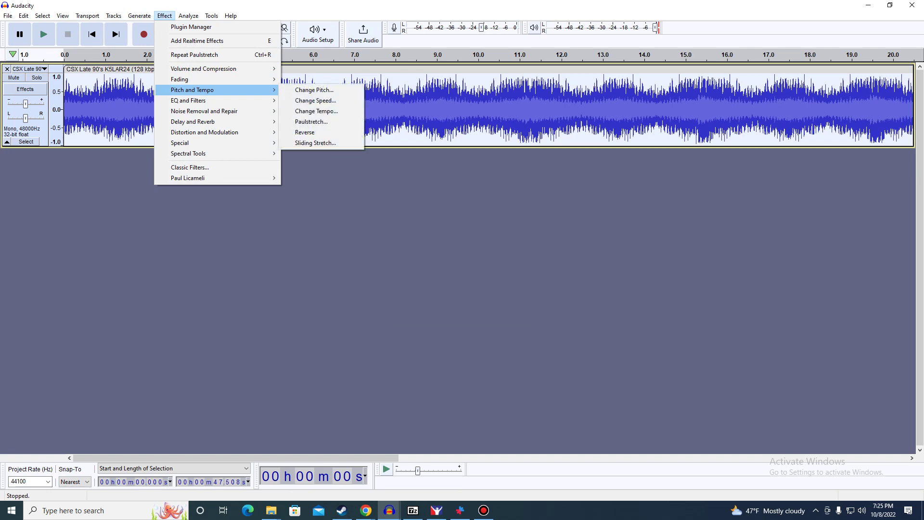
key("Down")
key("Down")
key("Down")
key("Return")
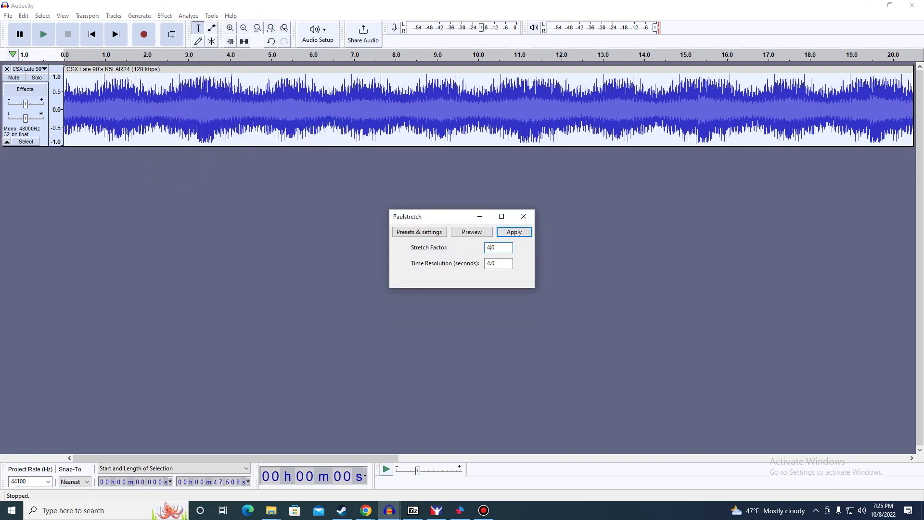
key("BackSpace")
type("5")
key("Tab")
key("BackSpace")
type("0.25")
key("Return")
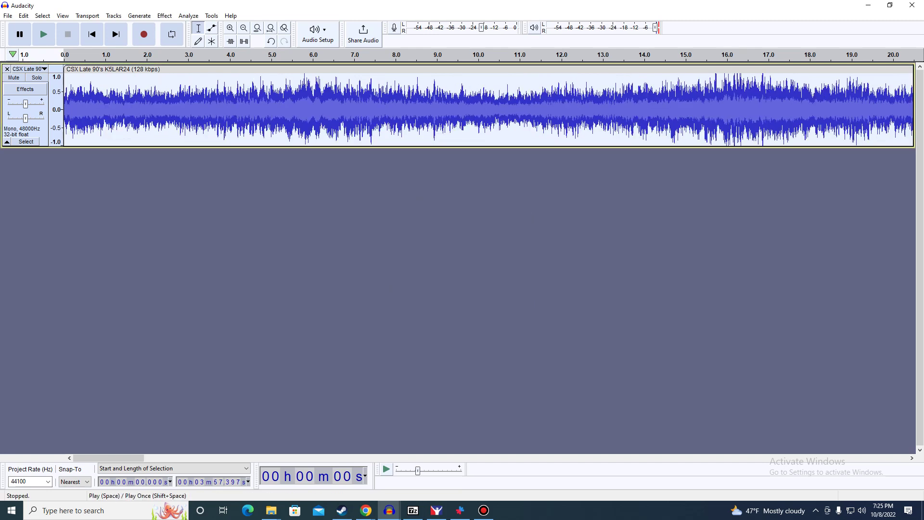
Play the start of the stretched track and export it as a WAV over K5LA_4_A.wav in the Music folder, keeping the metadata as is.
left_click(44, 34)
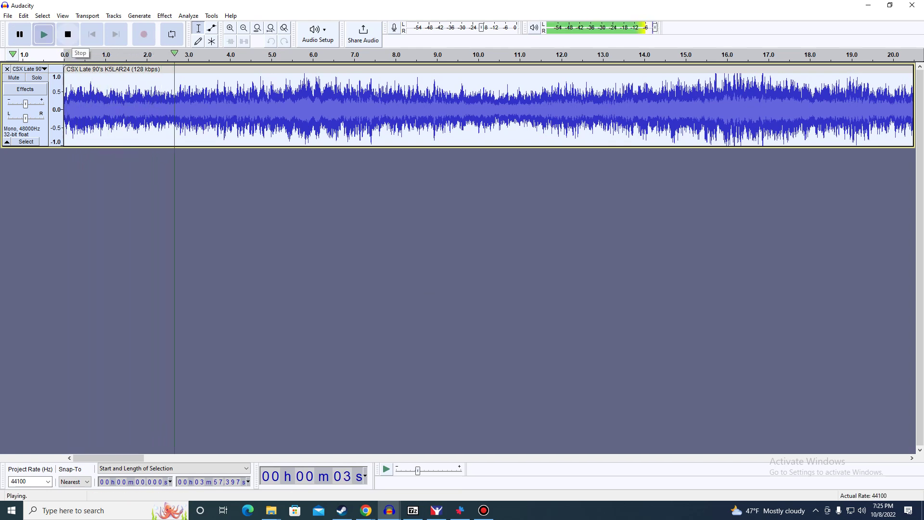
left_click(68, 35)
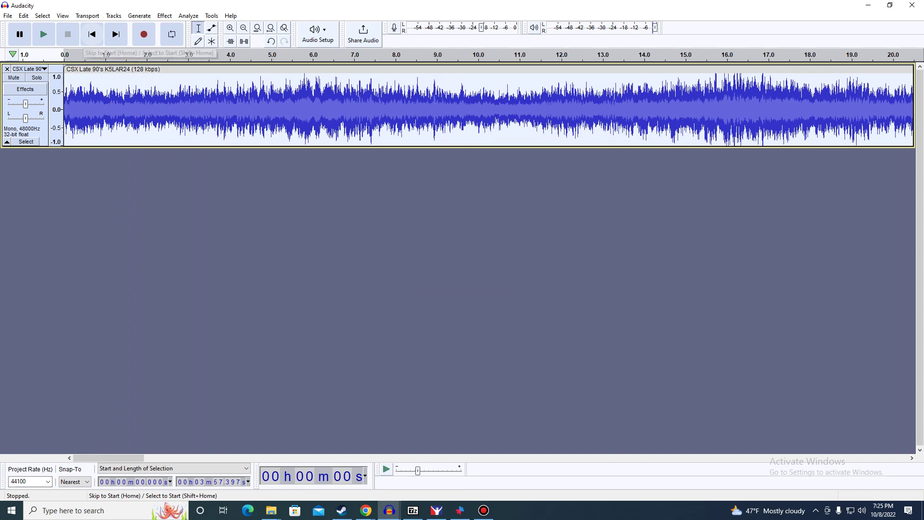
left_click(7, 16)
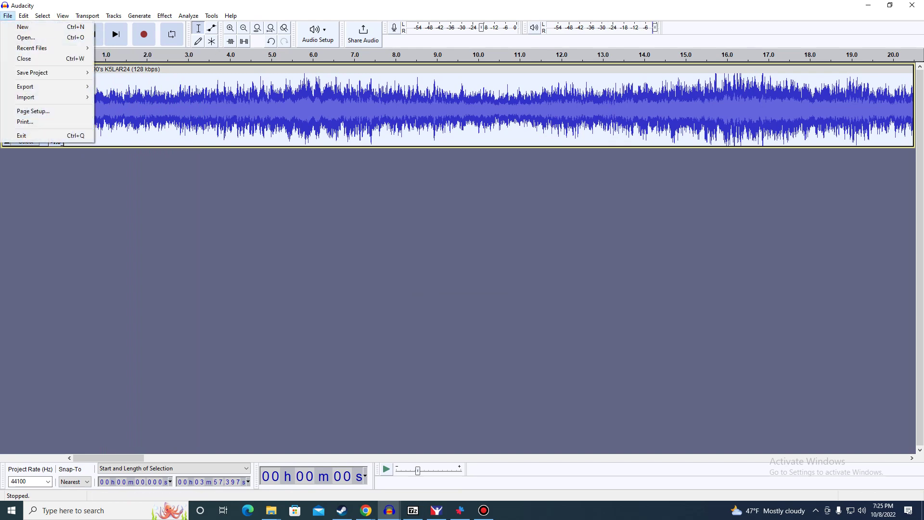
mouse_move(29, 87)
left_click(124, 96)
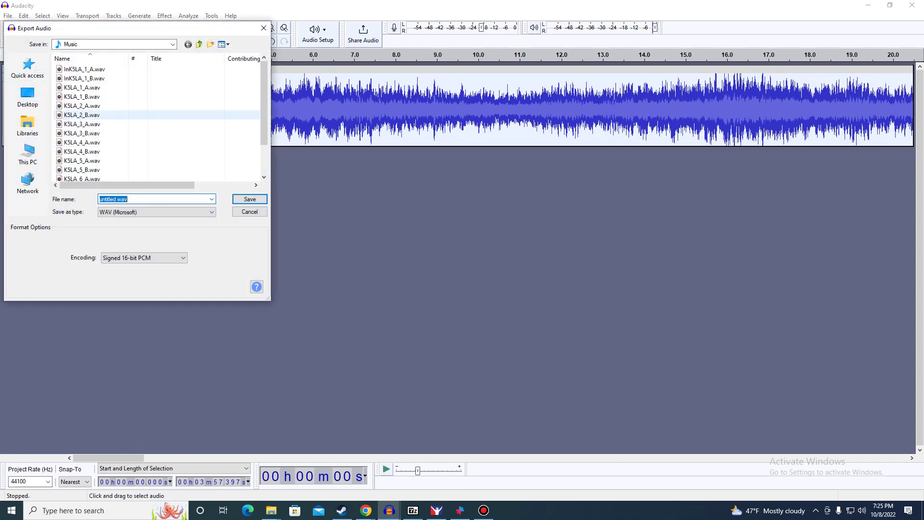
key("Return")
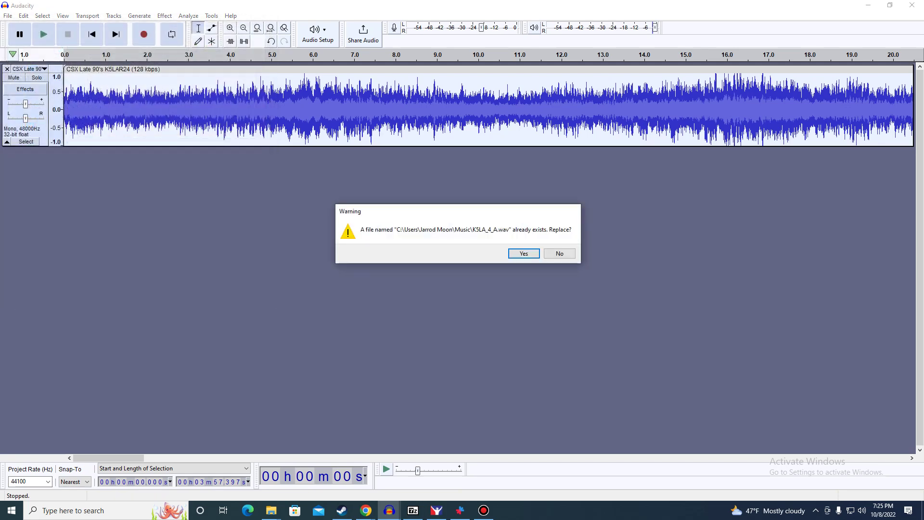
key("Return")
key("Return")
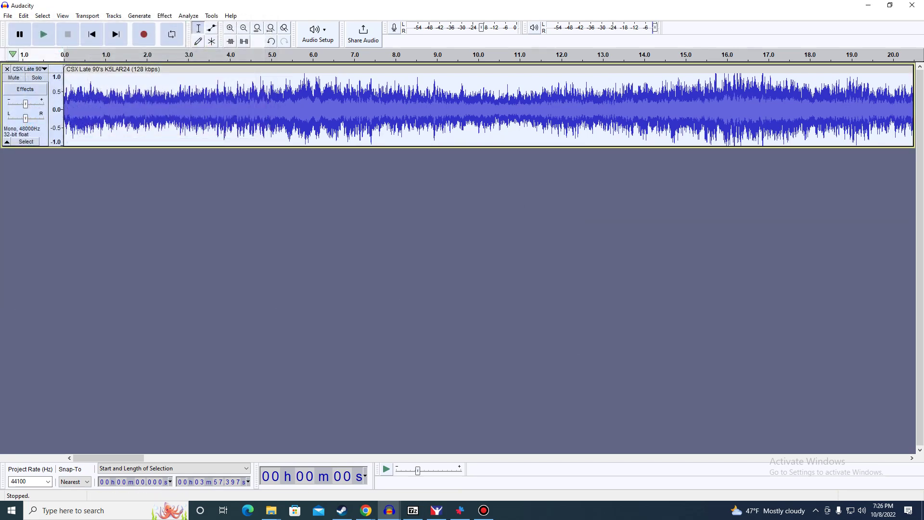
Undo the Paulstretch effect and the earlier deletion of the opening audio, and redo that deletion.
left_click(23, 15)
left_click(54, 27)
left_click(23, 15)
left_click(53, 27)
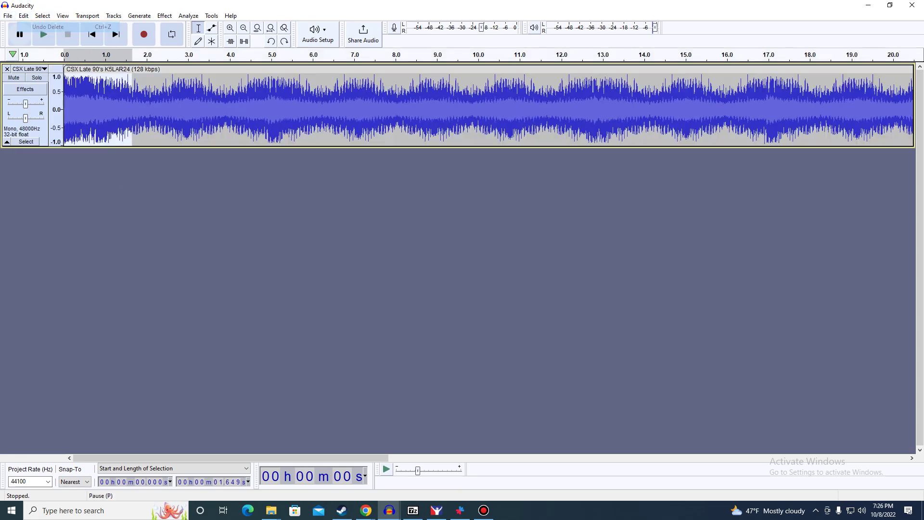
left_click(23, 15)
key("Return")
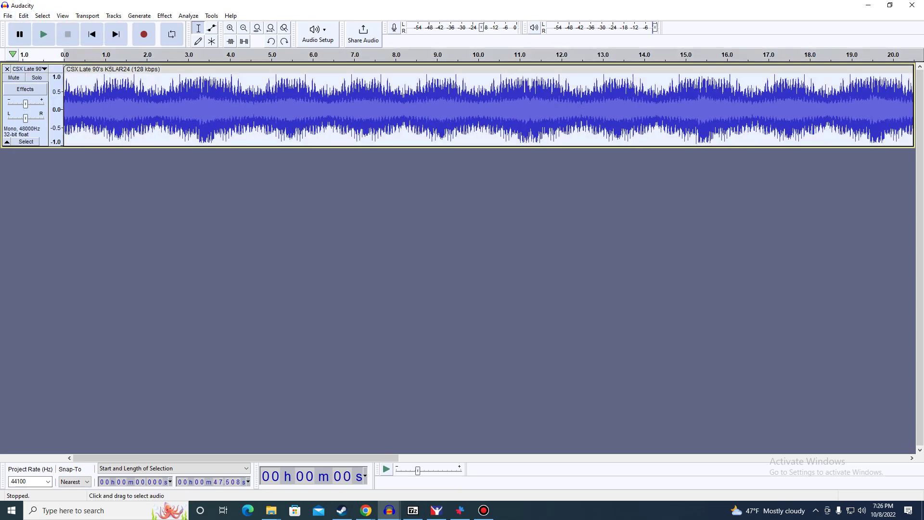
Apply a Low-Pass Filter at 1000 Hz with a 24 dB per octave roll-off to the whole track.
left_click(164, 16)
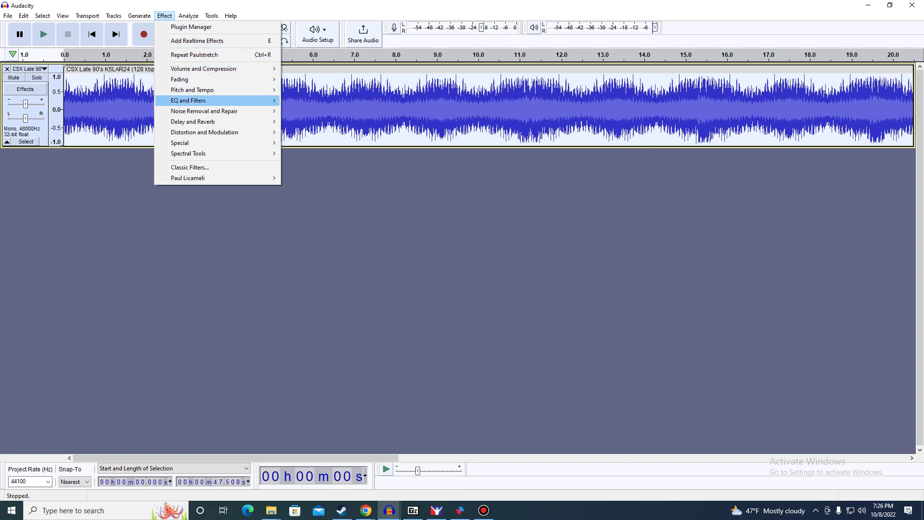
key("Down")
key("Down")
key("Down")
key("Down")
key("Down")
key("Return")
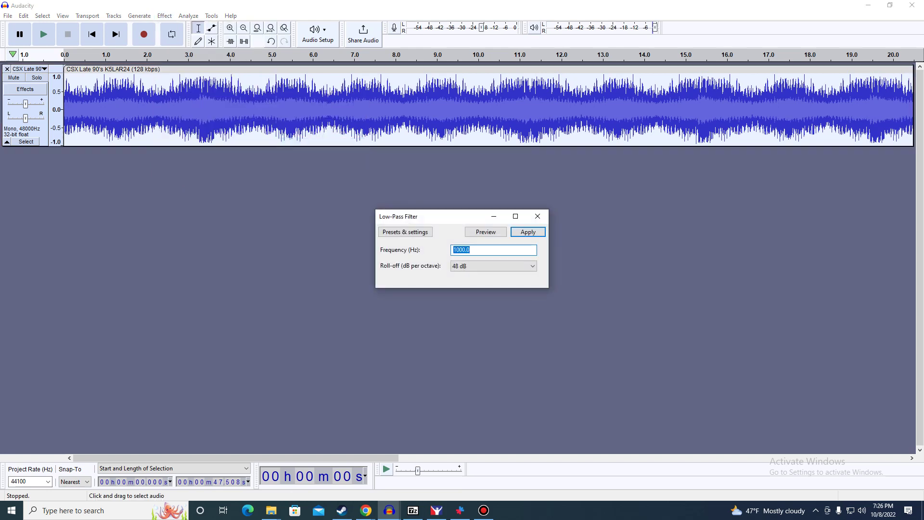
left_click(493, 266)
left_click(492, 290)
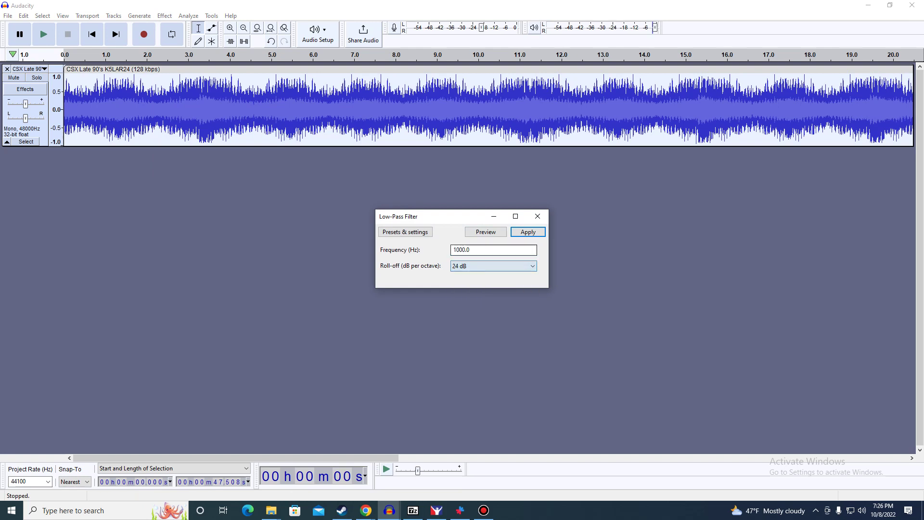
left_click(527, 231)
Apply Paulstretch to the low-pass-filtered track, keeping the stretch factor at 5.0 and the time resolution at 0.25 seconds.
key("alt+c")
key("Down")
key("Down")
key("Down")
key("Down")
key("Down")
key("Down")
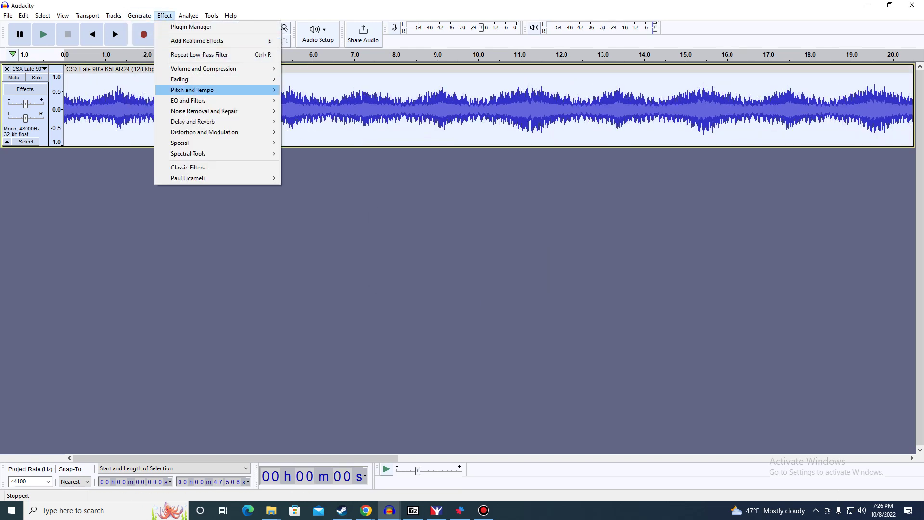
key("Right")
key("Down")
key("Down")
key("Down")
key("Down")
key("Return")
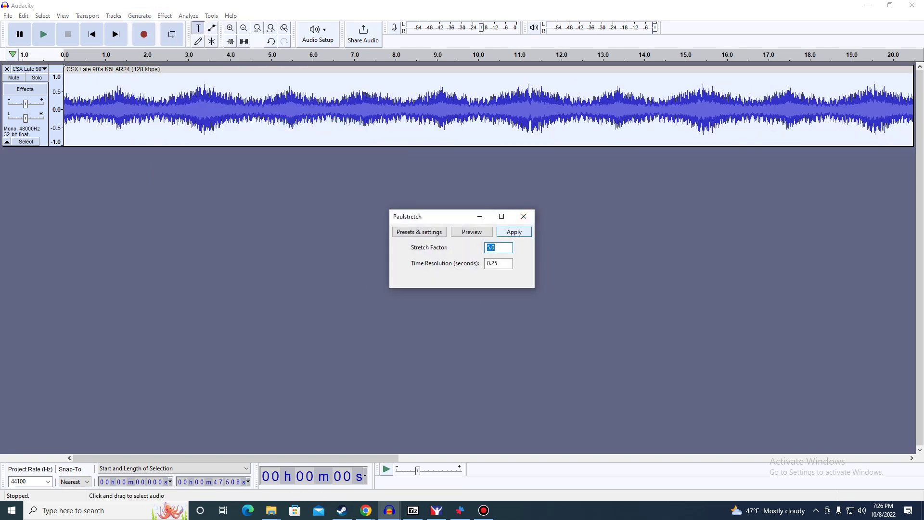
key("Escape")
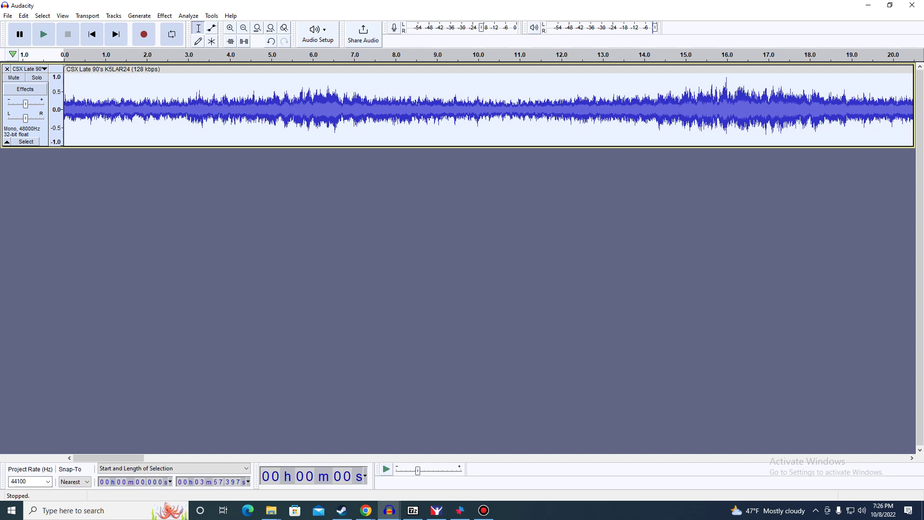
Play the start of the filtered, stretched track and export it as a WAV over K5LA_5_A.wav in the Music folder.
left_click(44, 34)
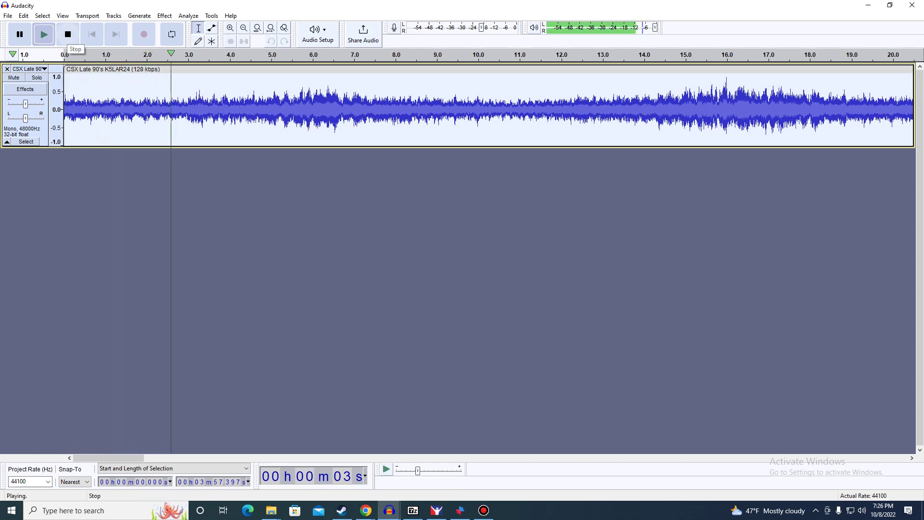
left_click(68, 35)
left_click(8, 16)
mouse_move(48, 86)
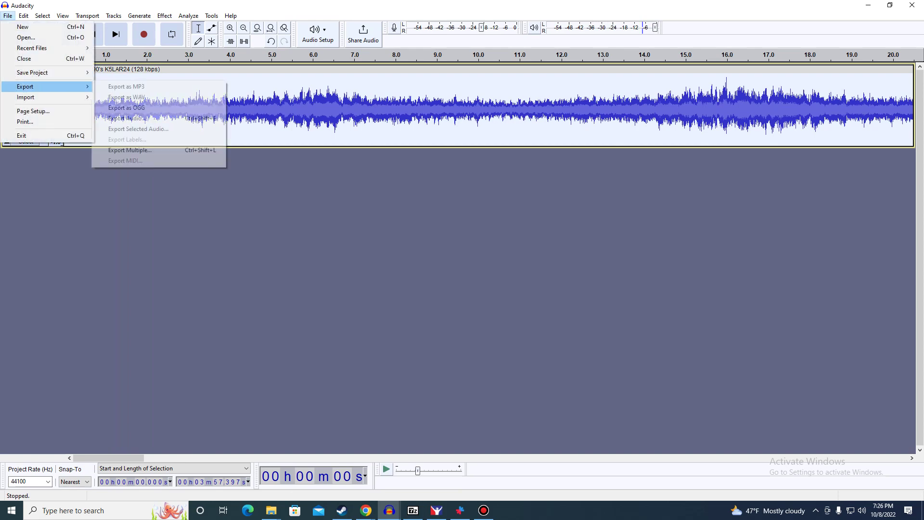
key("ctrl+shift+e")
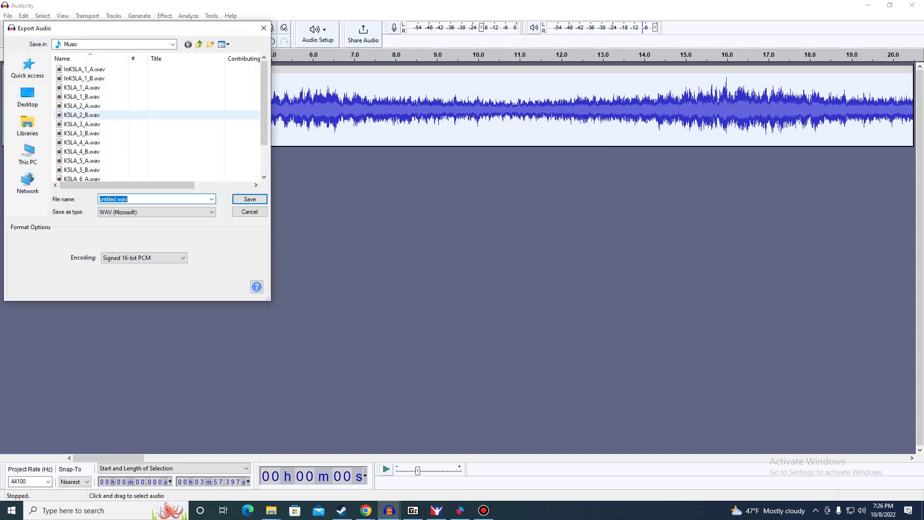
double_click(82, 161)
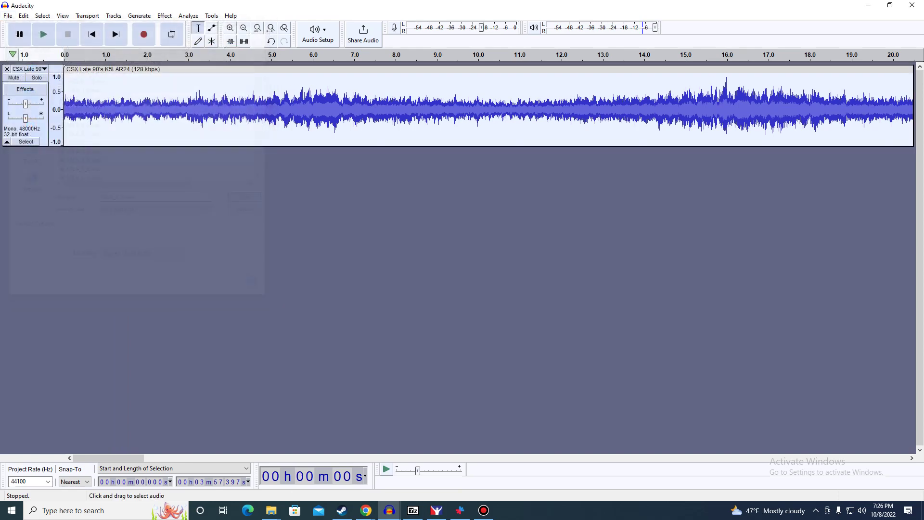
key("Return")
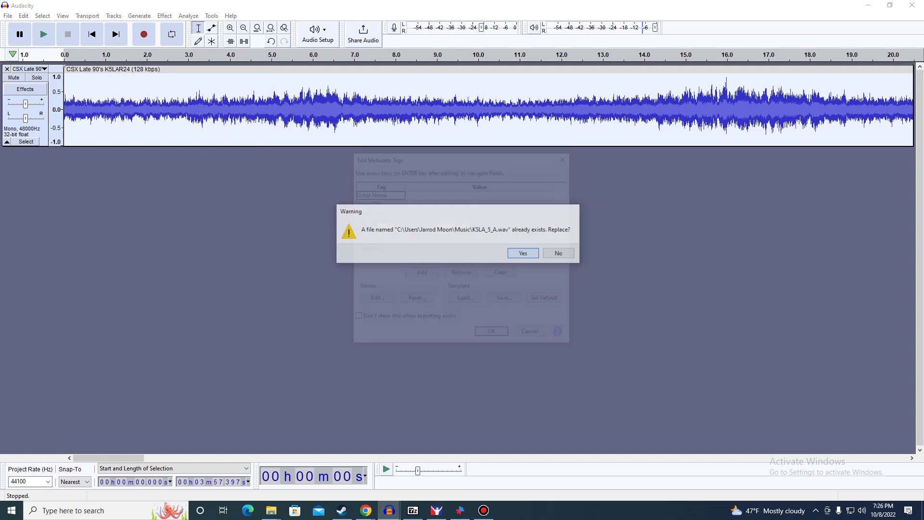
key("Return")
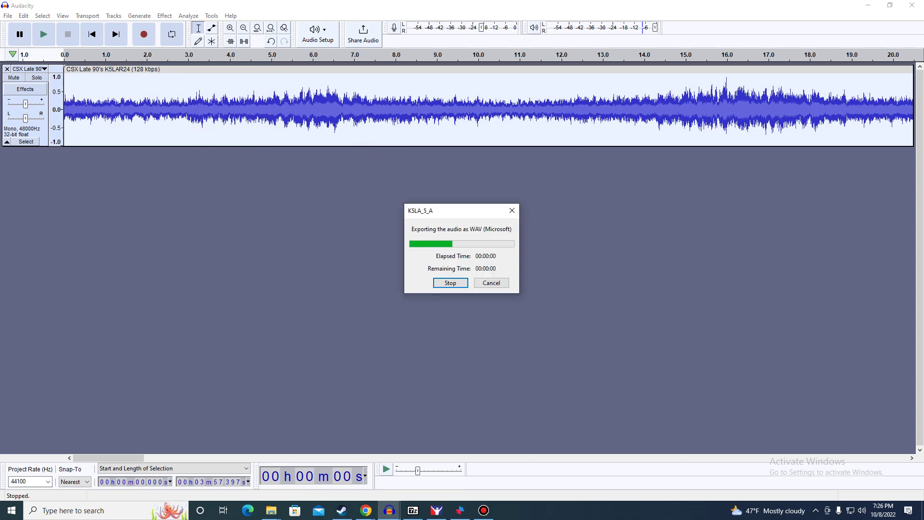
Undo the Paulstretch and Low-Pass Filter effects on the track.
left_click(23, 16)
left_click(59, 26)
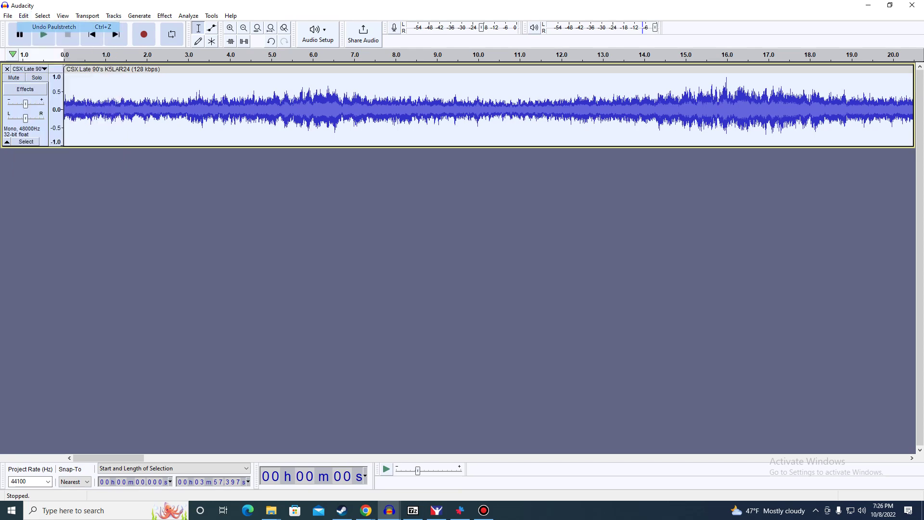
left_click(23, 16)
left_click(58, 27)
Apply a Low-Pass Filter at 1000 Hz with a 36 dB per octave roll-off to the whole track.
left_click(164, 16)
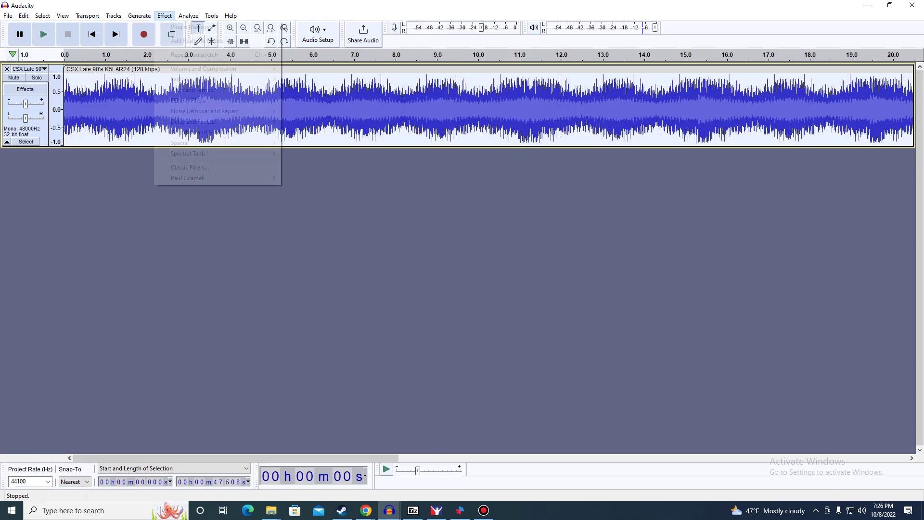
key("Right")
key("Down")
key("Down")
key("Down")
key("Down")
key("Down")
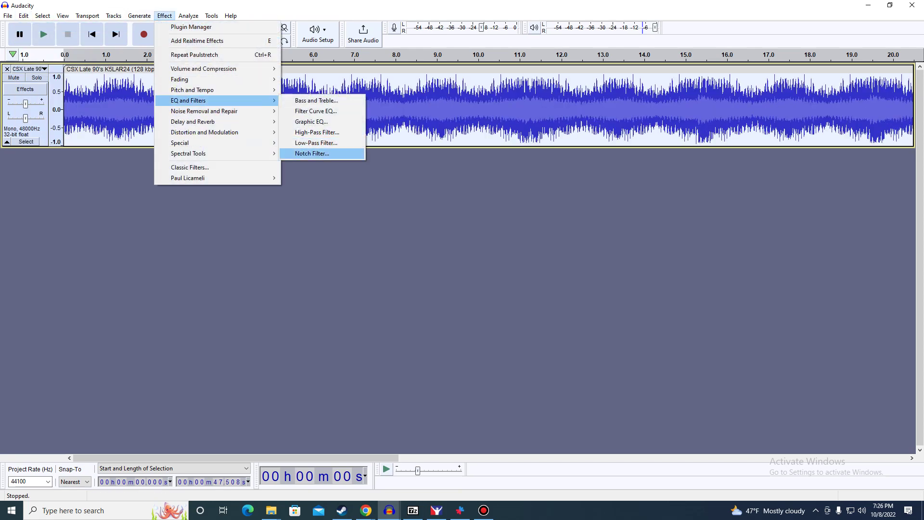
key("Up")
key("Return")
key("Tab")
key("alt+Down")
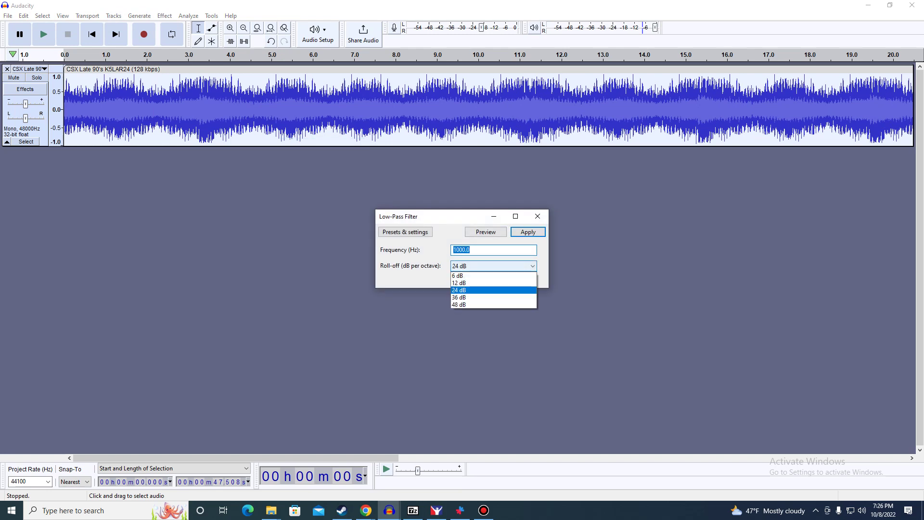
key("Down")
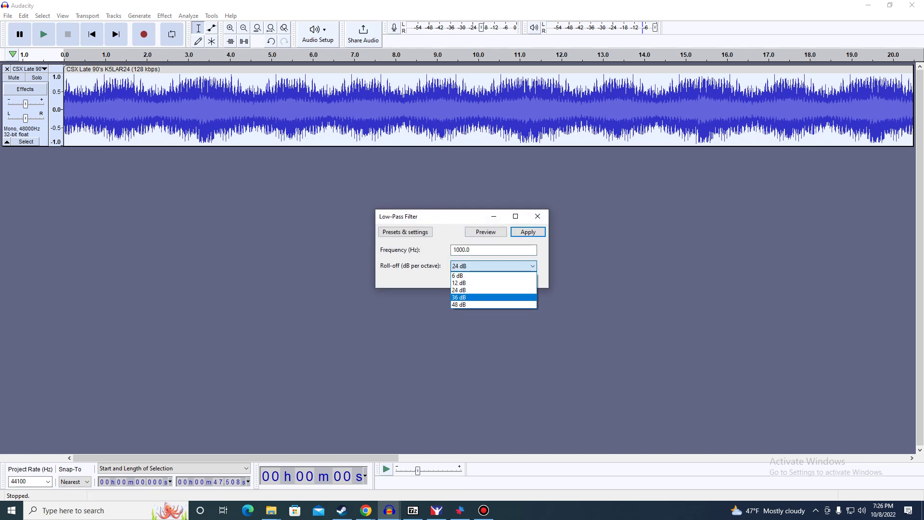
key("Return")
left_click(527, 231)
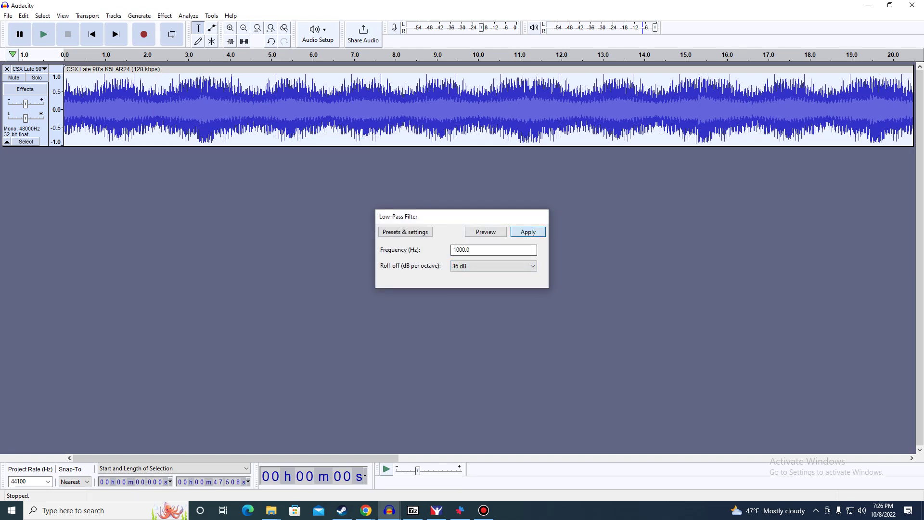
Apply Paulstretch to the low-pass-filtered track, keeping the stretch factor at 5.0 and the time resolution at 0.25 seconds.
left_click(164, 16)
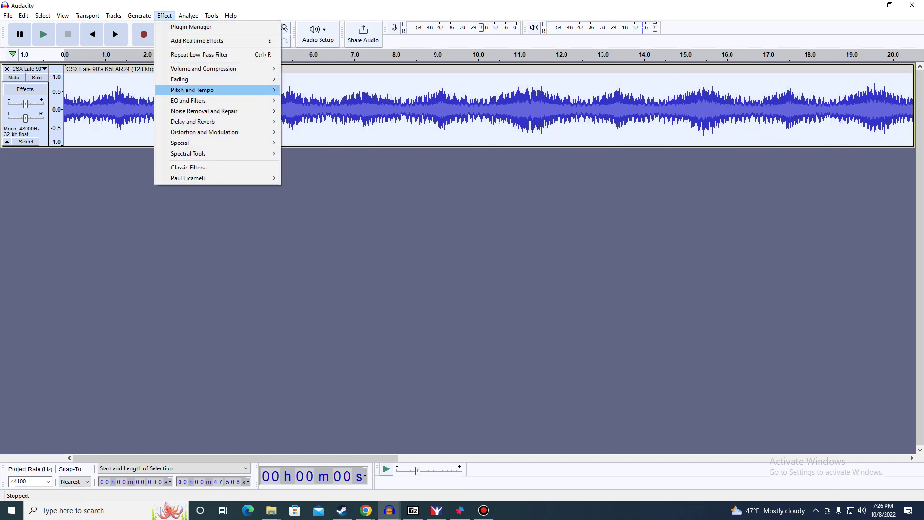
mouse_move(217, 89)
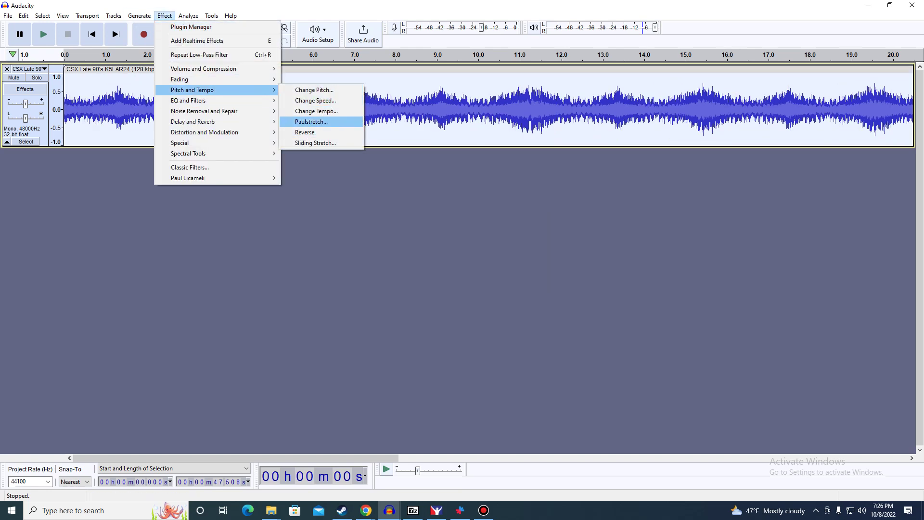
key("Return")
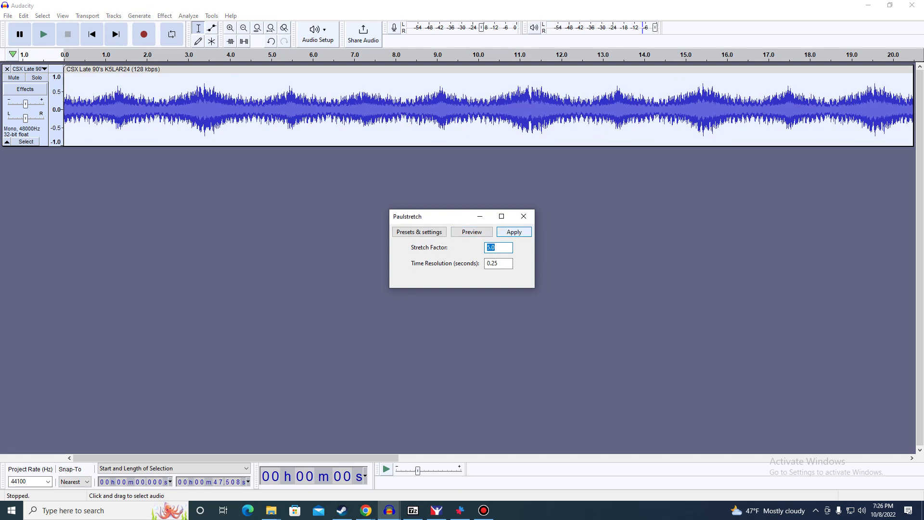
key("Return")
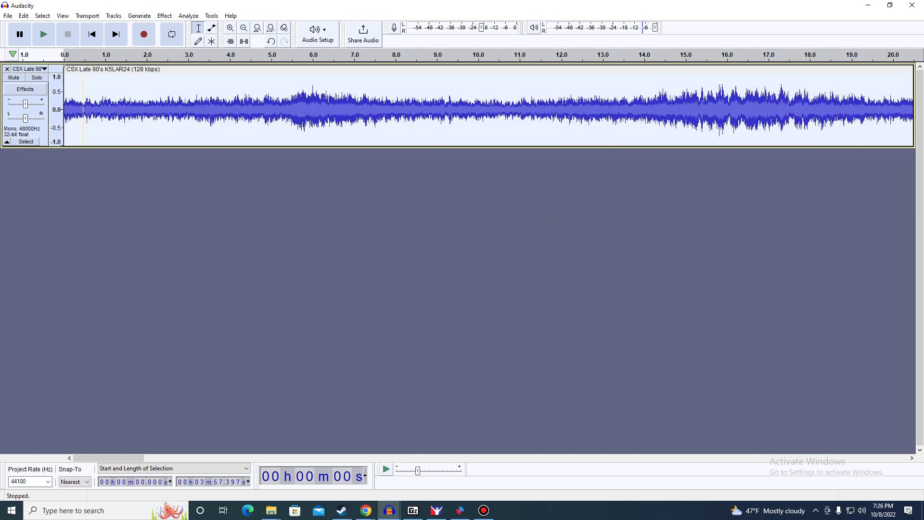
Export the stretched track as a WAV over K5LA_6_A.wav in the Music folder, leaving the metadata tags empty.
left_click(7, 15)
key("Right")
key("Down")
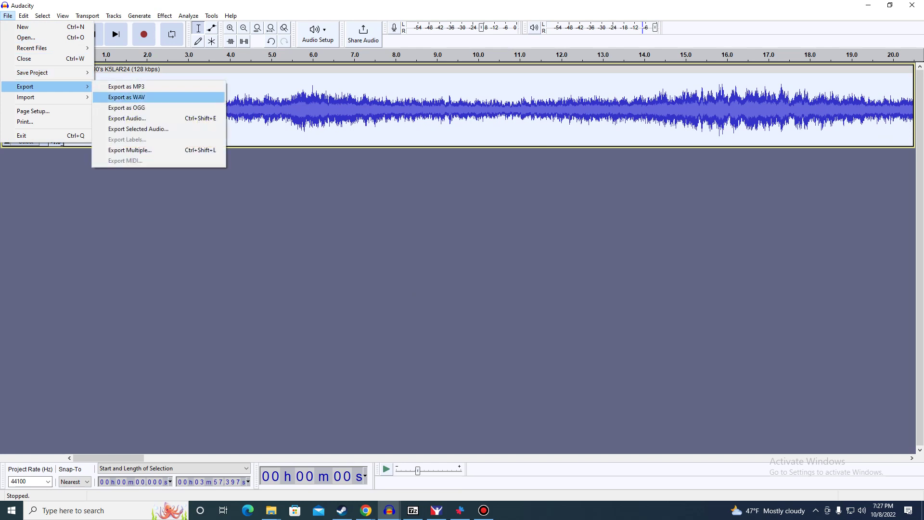
key("Return")
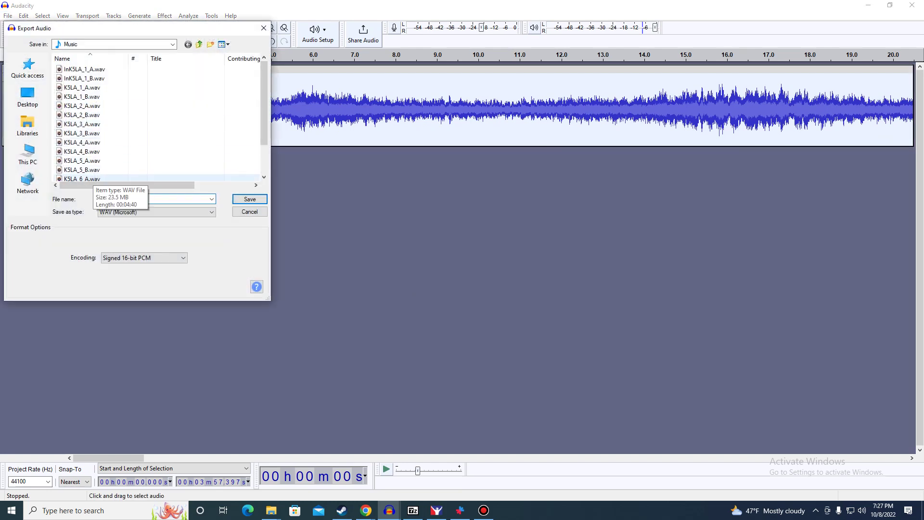
double_click(93, 178)
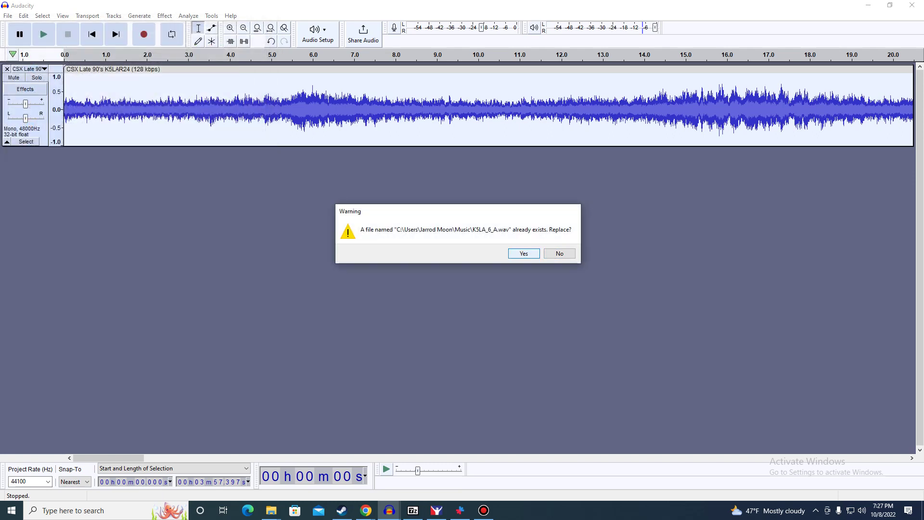
left_click(523, 253)
left_click(481, 334)
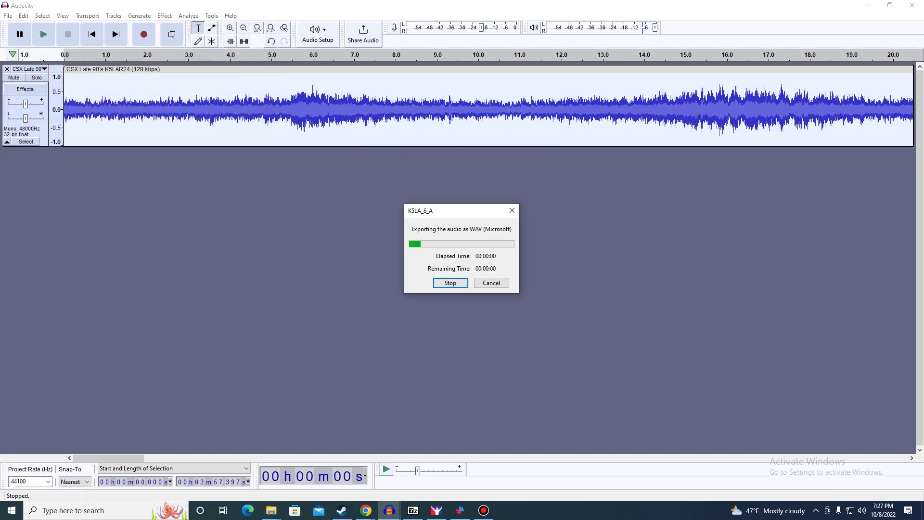
Undo the Paulstretch and the 36 dB Low-Pass Filter on the track.
left_click(23, 16)
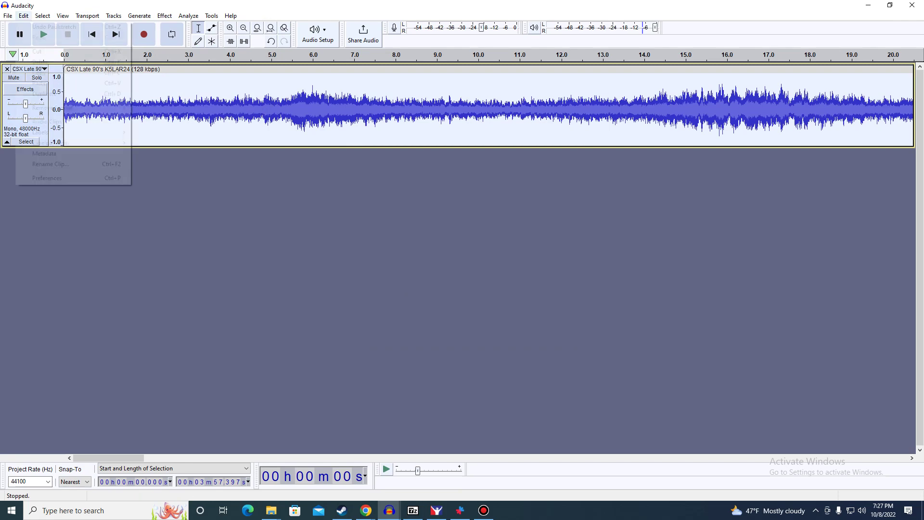
left_click(54, 26)
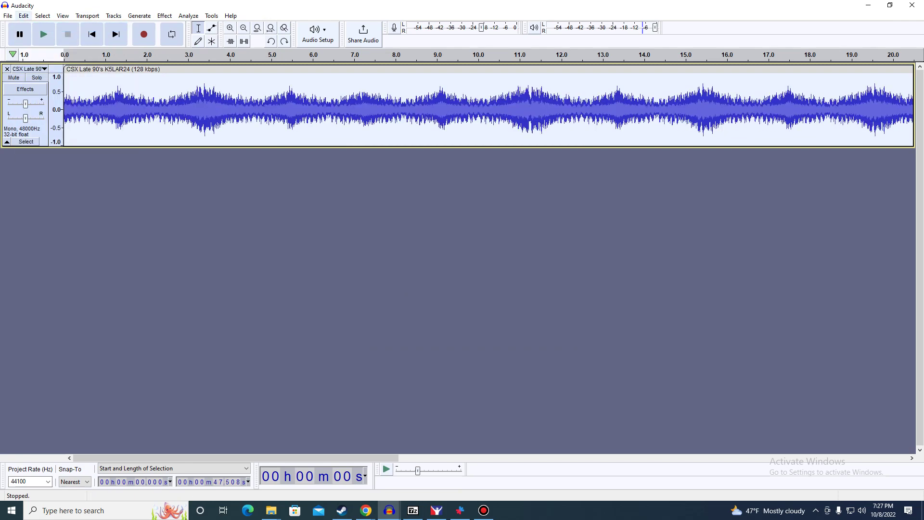
left_click(23, 16)
left_click(54, 27)
Apply a Low-Pass Filter at 1000 Hz with a 48 dB per octave roll-off to the whole track.
left_click(164, 15)
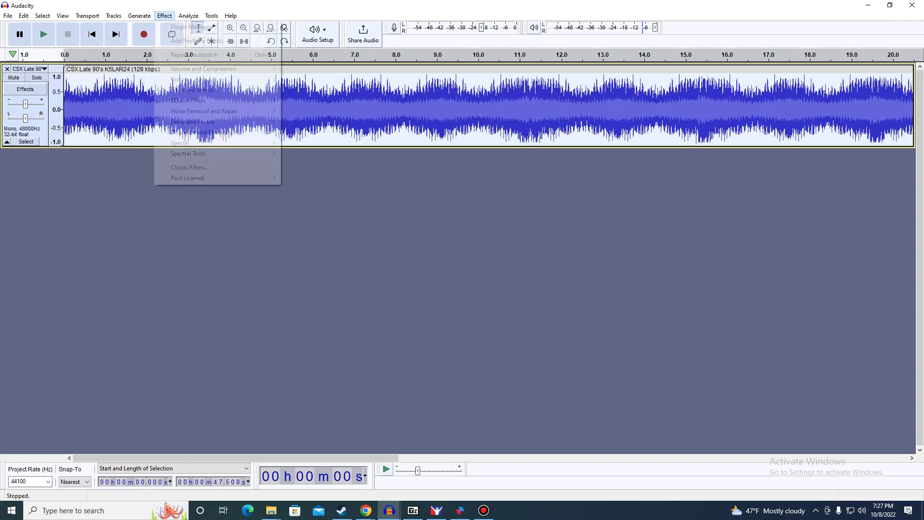
mouse_move(188, 100)
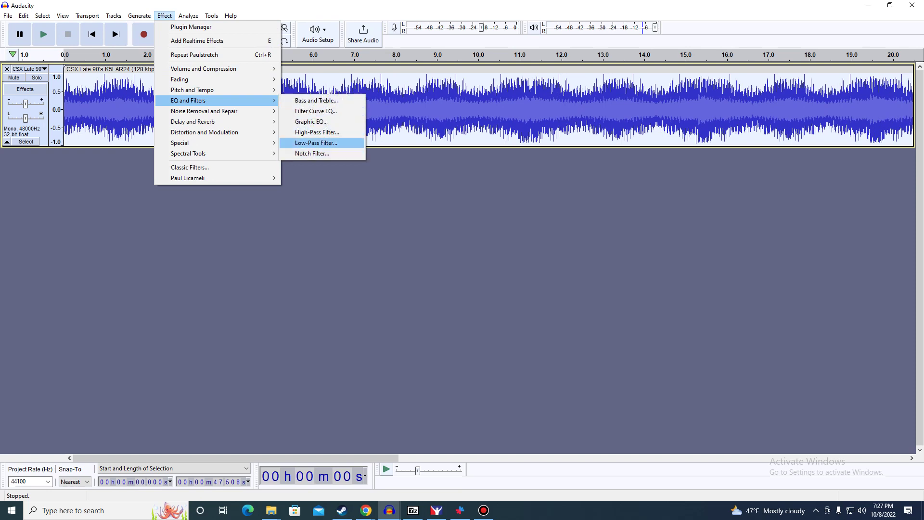
left_click(316, 142)
left_click(532, 265)
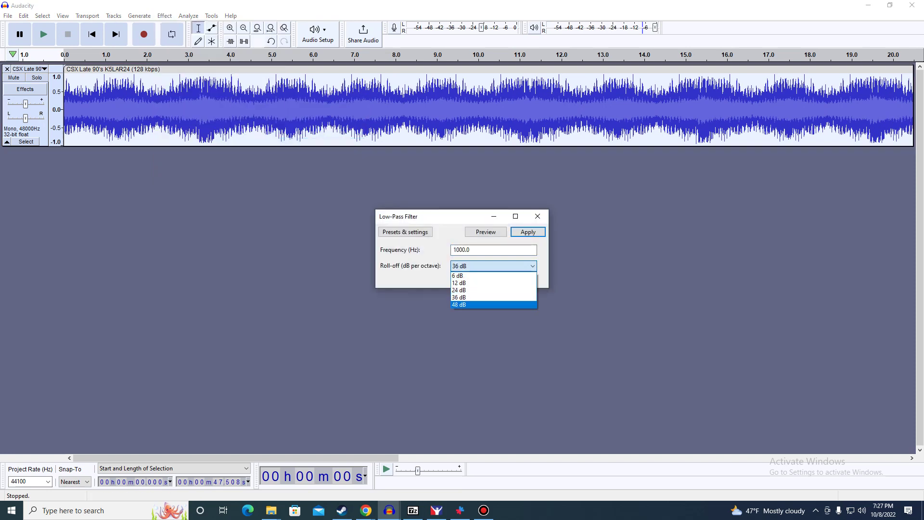
left_click(493, 304)
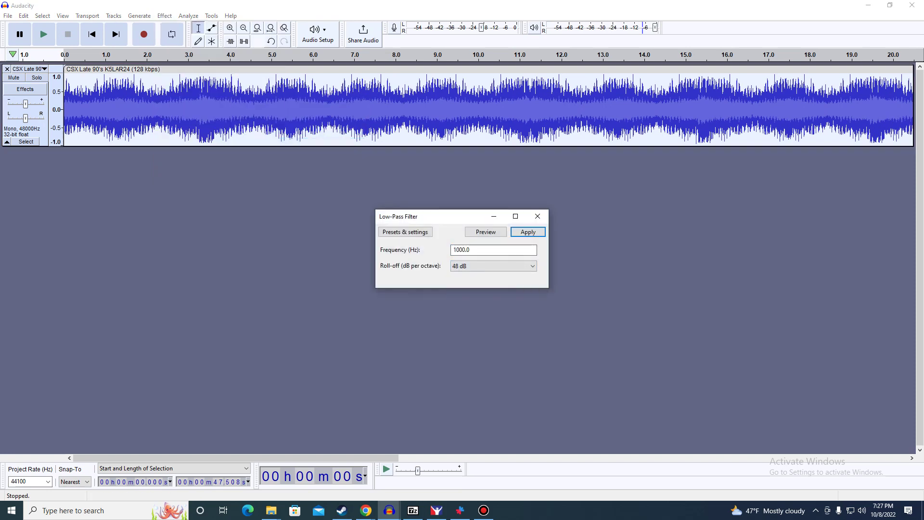
key("Return")
Paulstretch the filtered track with a stretch factor of 5.0 and a time resolution of 0.25 seconds.
left_click(164, 16)
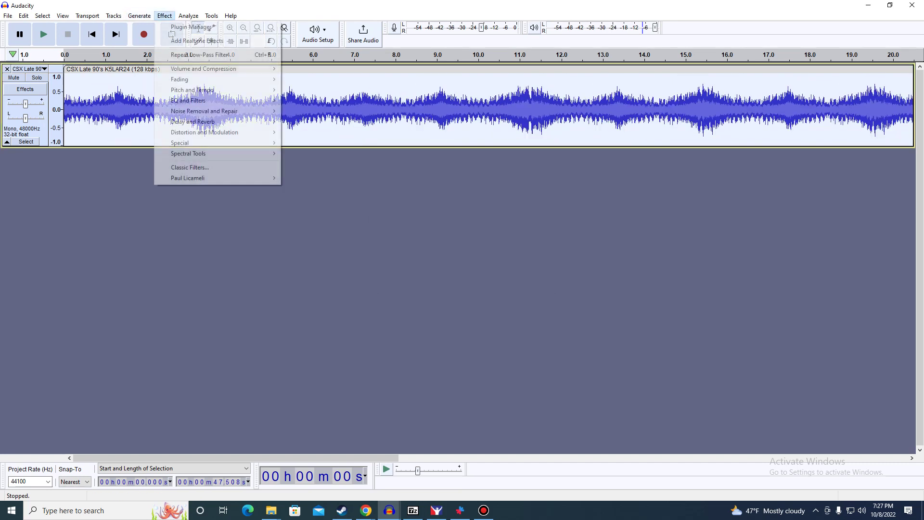
left_click(311, 122)
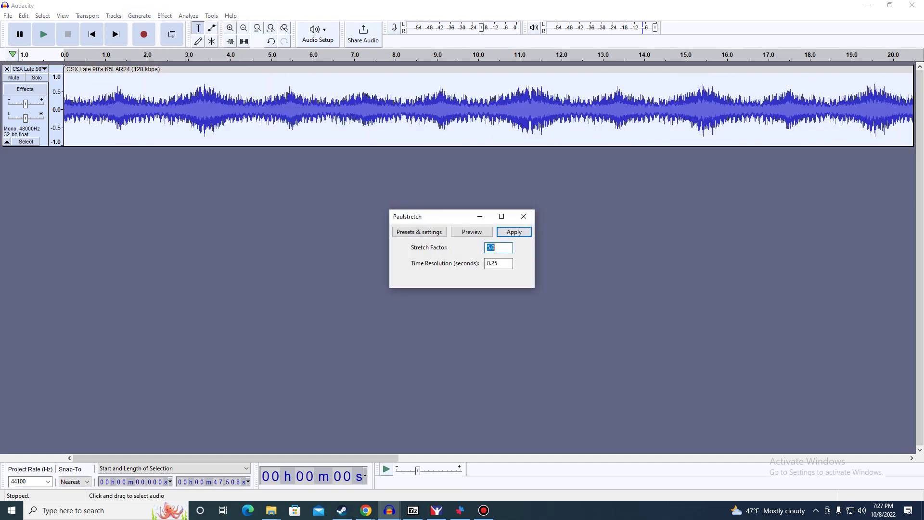
key("Return")
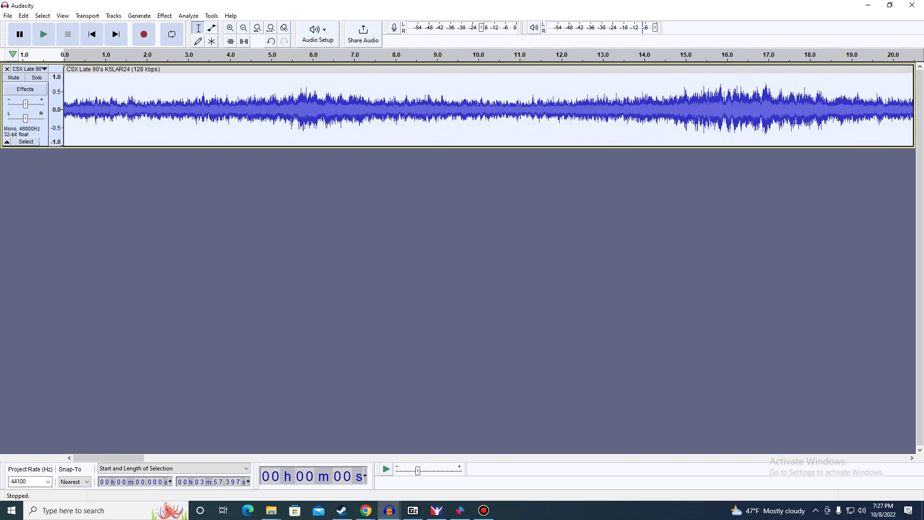
Export the stretched track as a WAV over K5LA_7_A.wav in the Music folder, leaving the metadata tags empty.
left_click(8, 15)
mouse_move(31, 86)
left_click(125, 97)
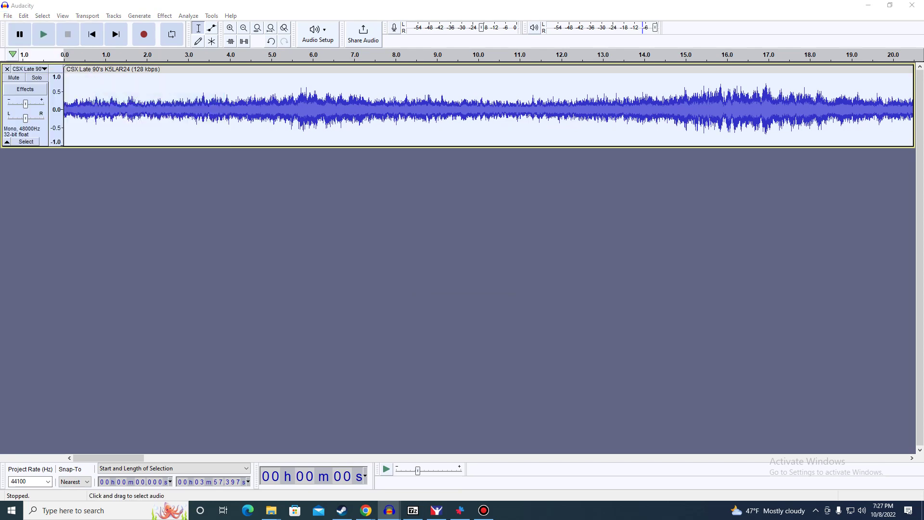
scroll(82, 151, "down", 1)
left_click(82, 170)
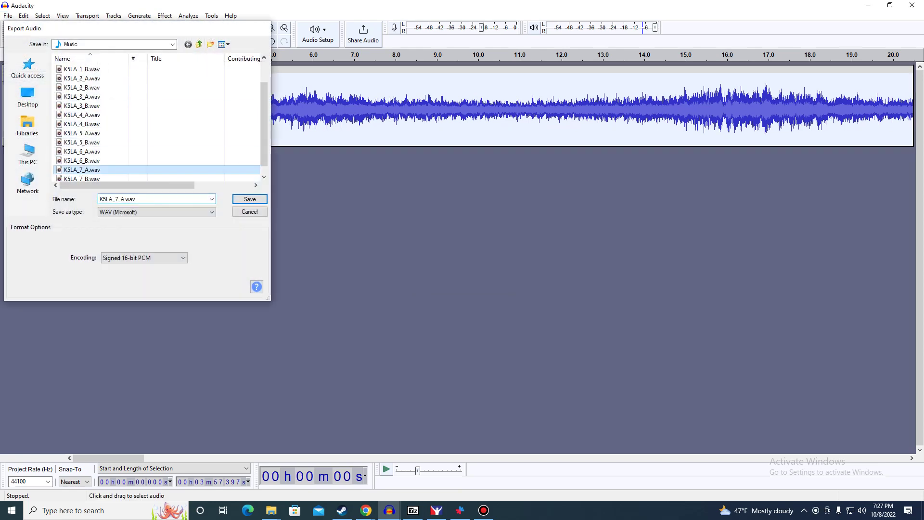
key("Return")
key("Return")
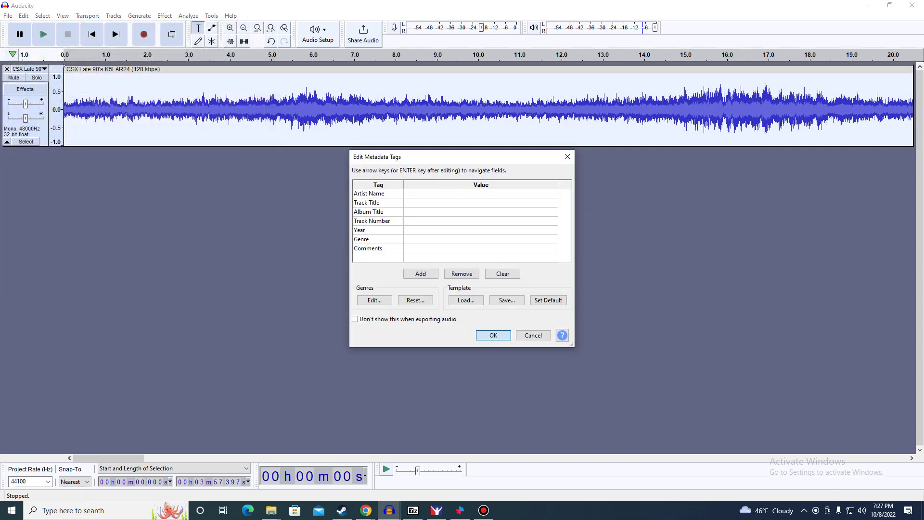
key("Return")
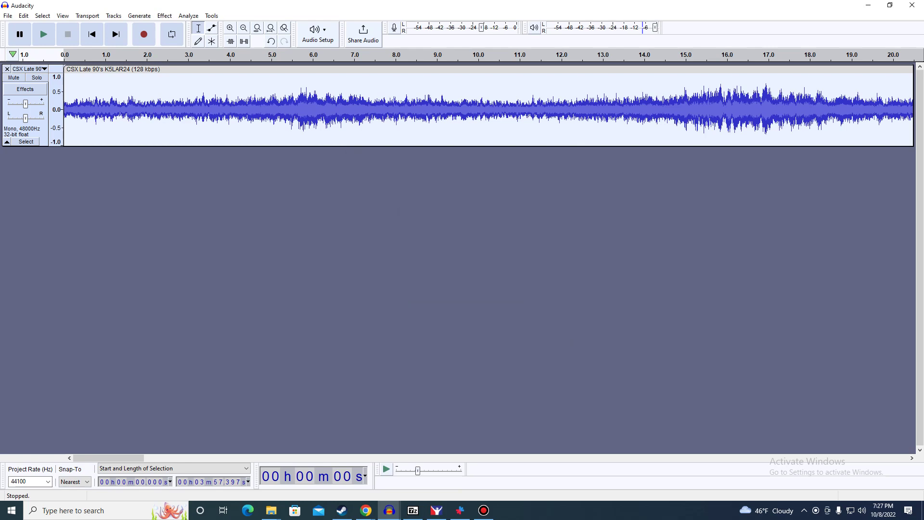
Undo the Paulstretch and the 48 dB Low-Pass Filter on the track.
left_click(23, 16)
left_click(25, 27)
left_click(23, 16)
left_click(25, 27)
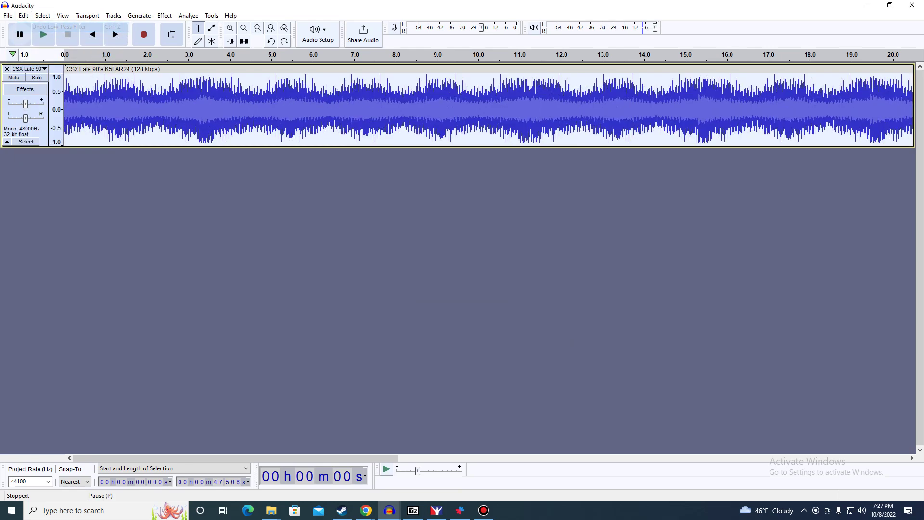
Switch to the project window holding the short, decaying K5LAR24 clip and play it.
left_click(389, 510)
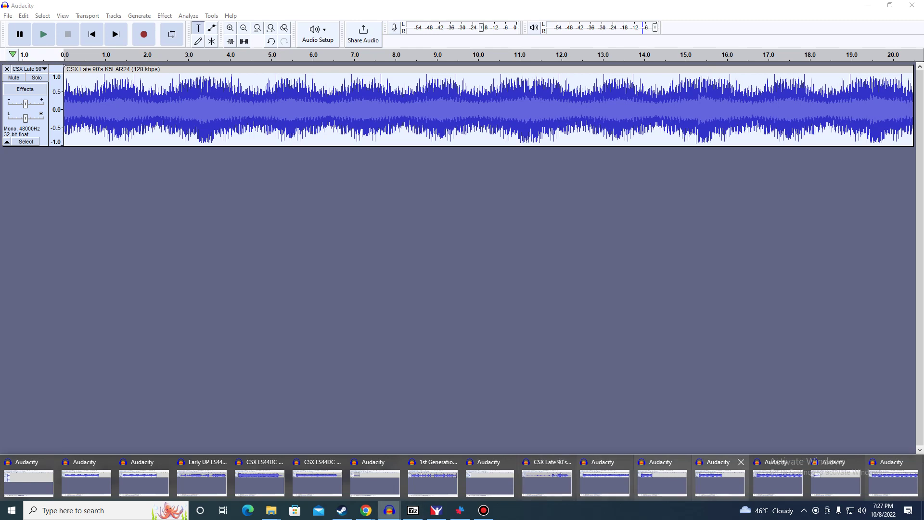
left_click(835, 481)
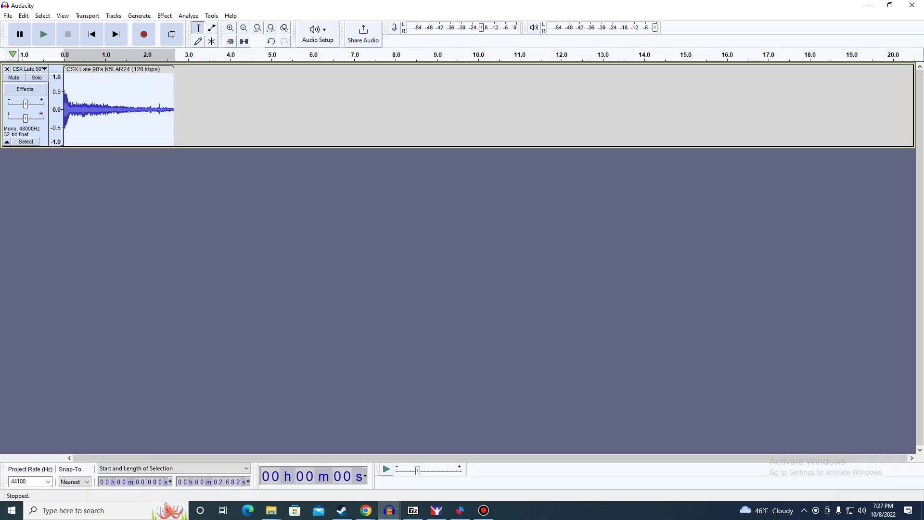
left_click(44, 34)
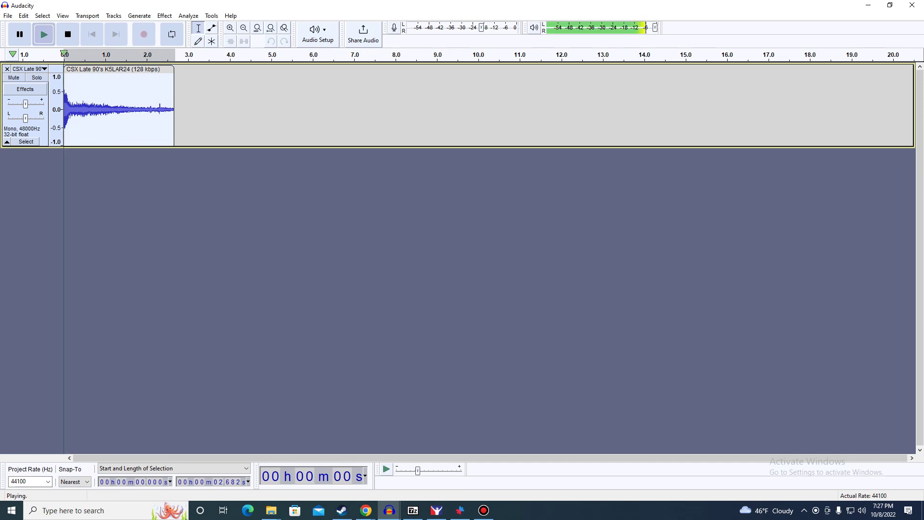
left_click(68, 34)
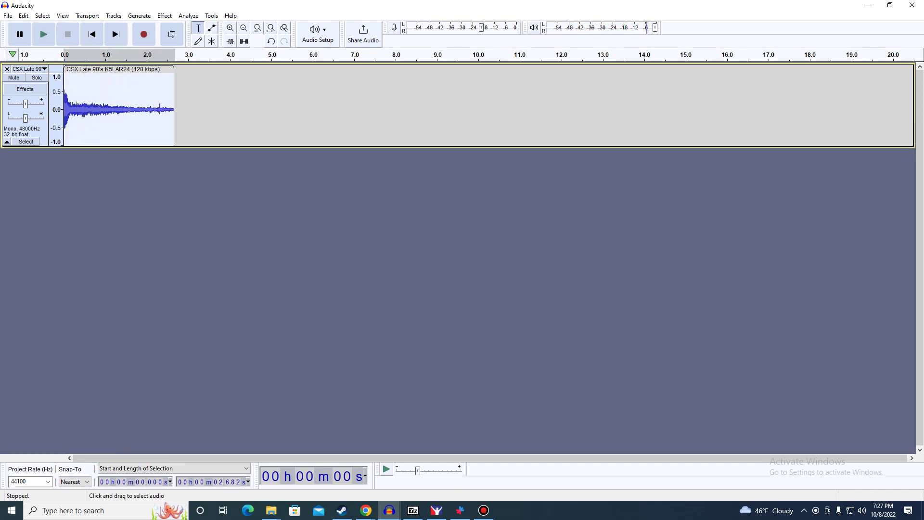
Delete the end of the short clip so that about the first 0.82 seconds remain, then select the whole clip and play it.
left_click_drag(121, 106, 172, 105)
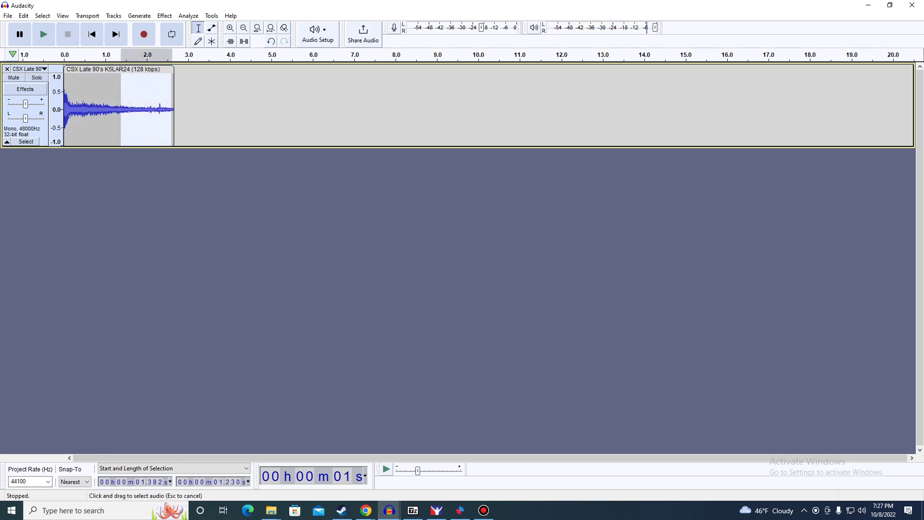
key("Delete")
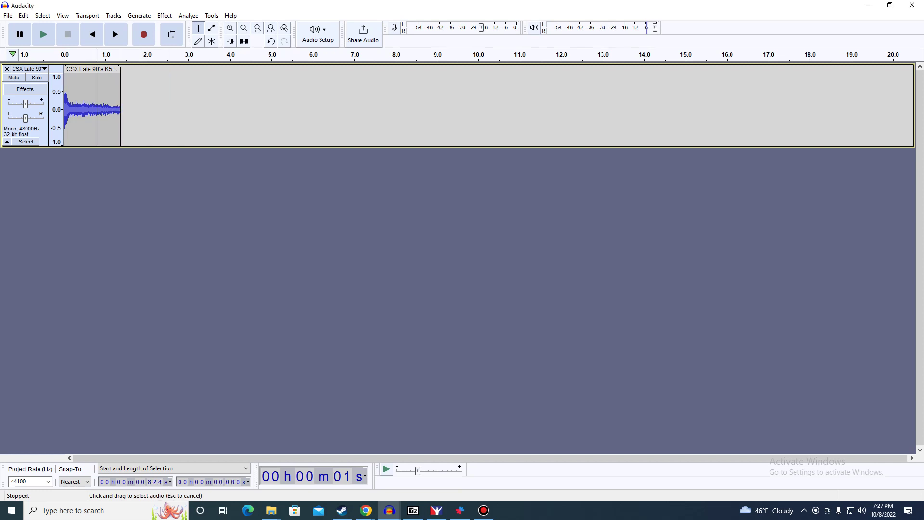
left_click_drag(98, 106, 121, 105)
key("Delete")
double_click(80, 106)
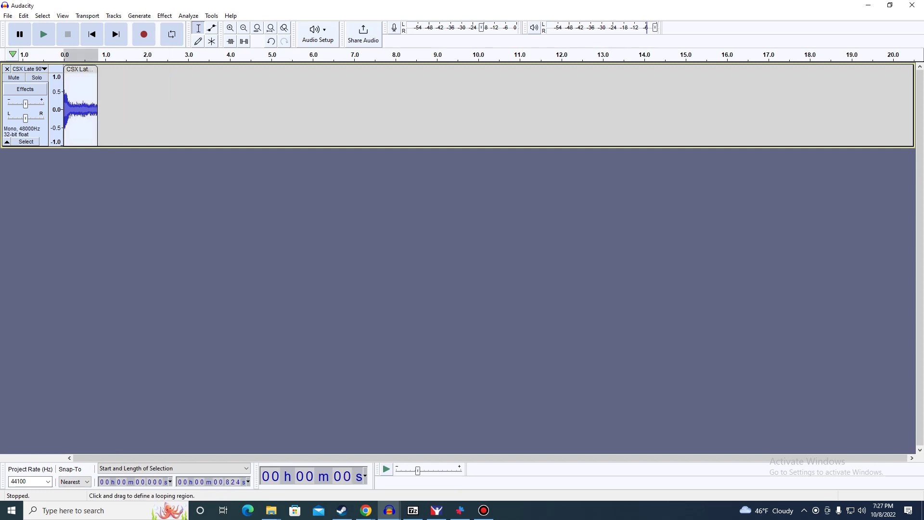
left_click(43, 33)
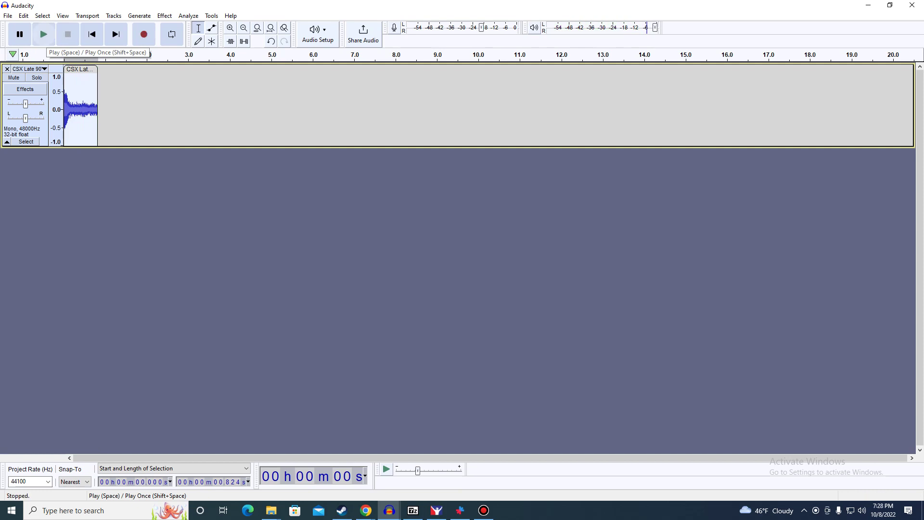
Apply a Low-Pass Filter to the trimmed clip at 1000 Hz with a 48 dB per octave roll-off.
left_click(164, 15)
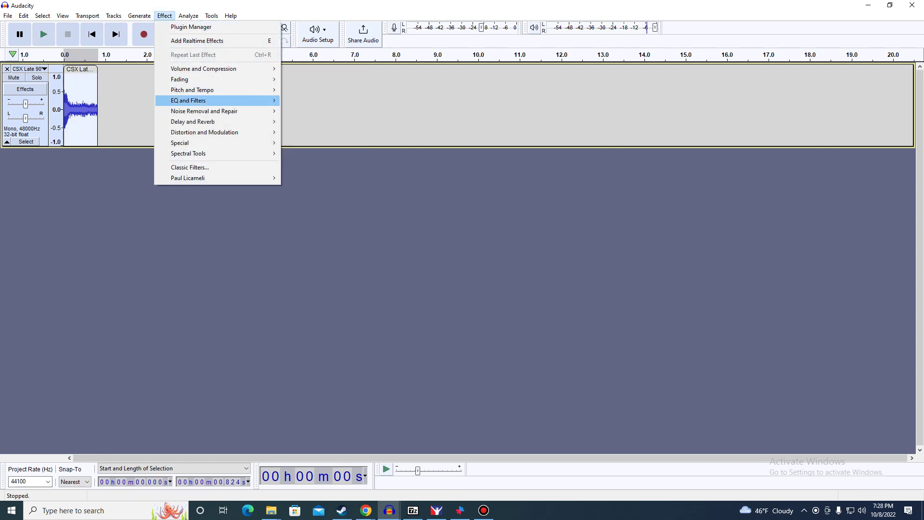
mouse_move(212, 111)
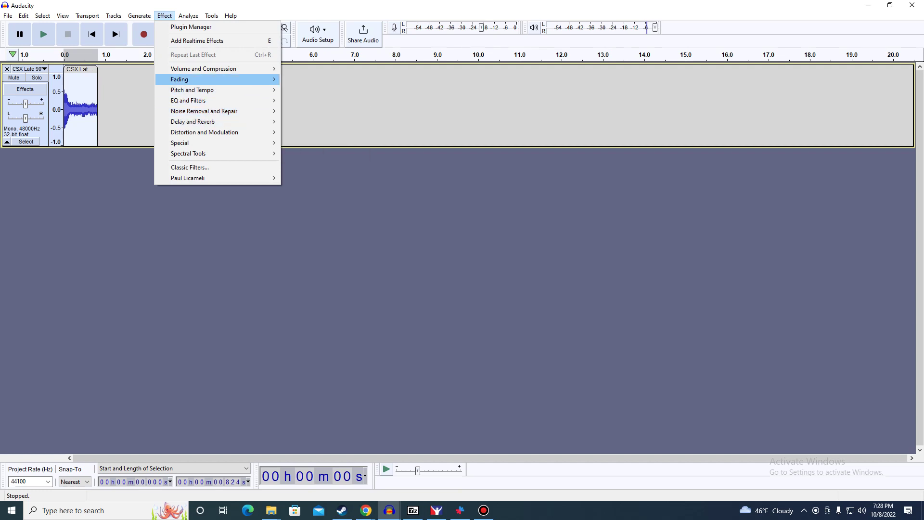
mouse_move(216, 90)
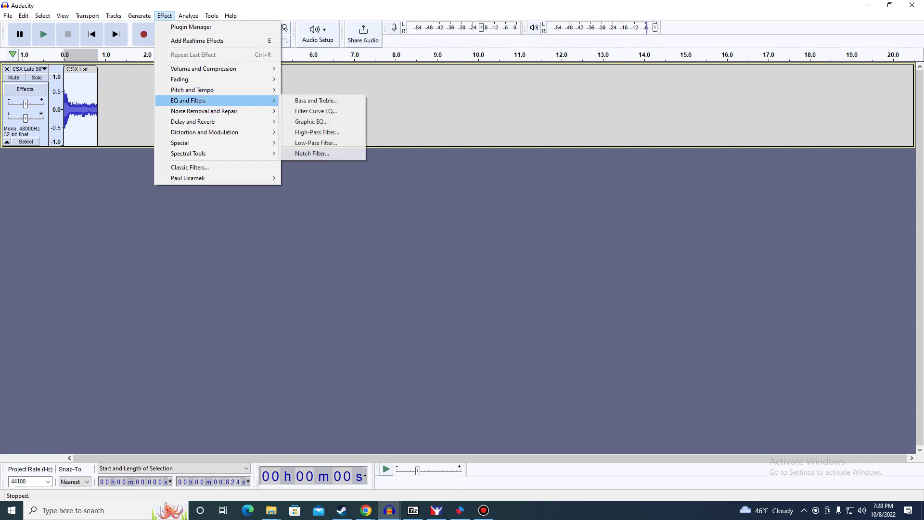
left_click(315, 143)
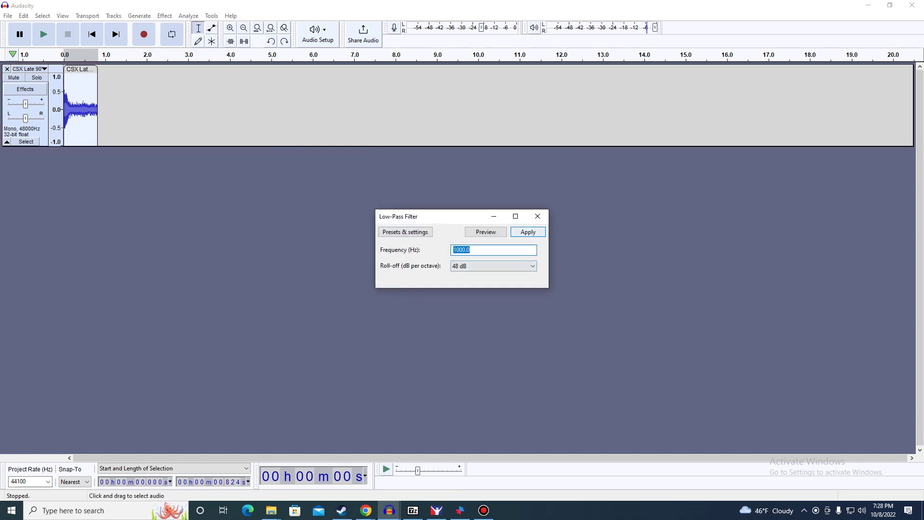
left_click(528, 232)
Apply Paulstretch to the filtered short clip with a stretch factor of 5.0 and a time resolution of 0.25 seconds.
left_click(164, 16)
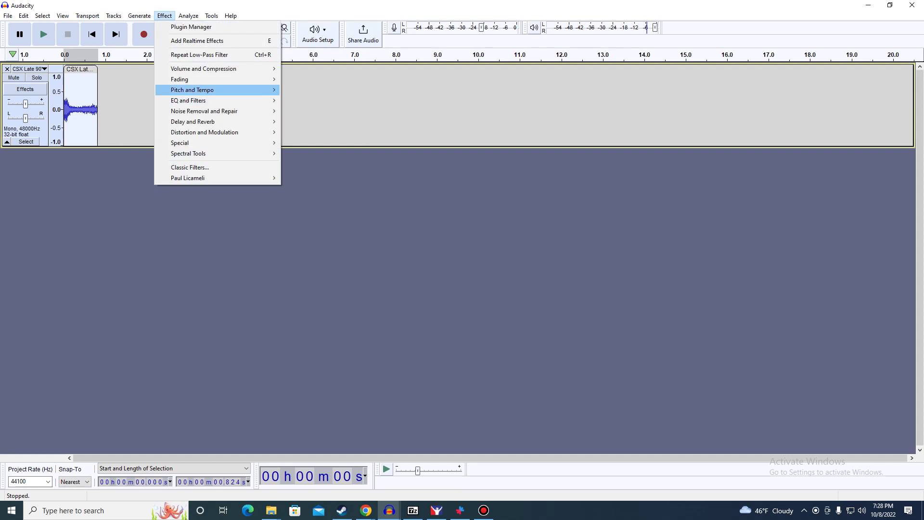
mouse_move(216, 90)
left_click(308, 121)
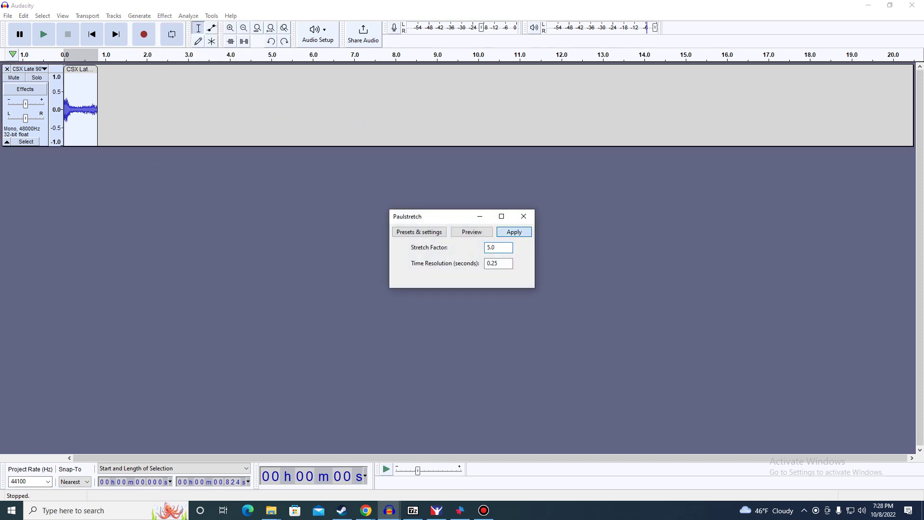
left_click(514, 231)
Apply Reverb with its current settings to the stretched clip and play the result.
left_click(164, 15)
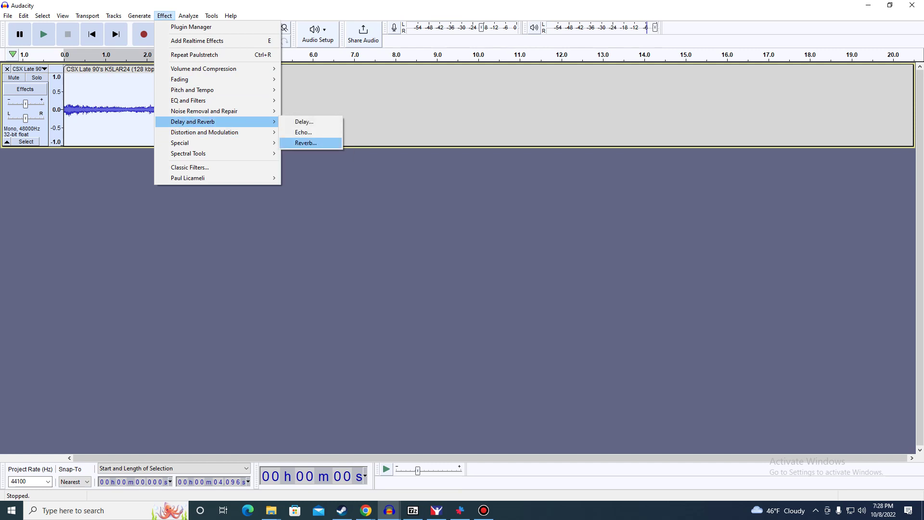
left_click(303, 142)
key("Return")
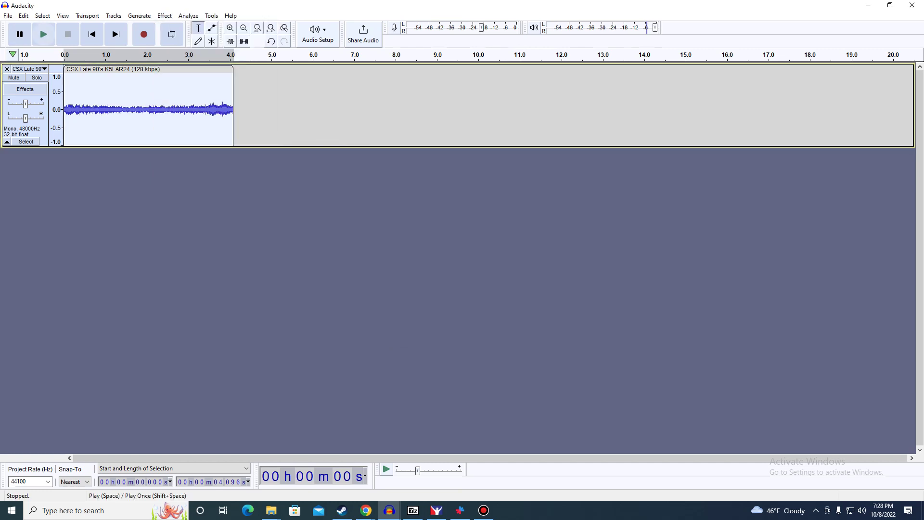
left_click(43, 34)
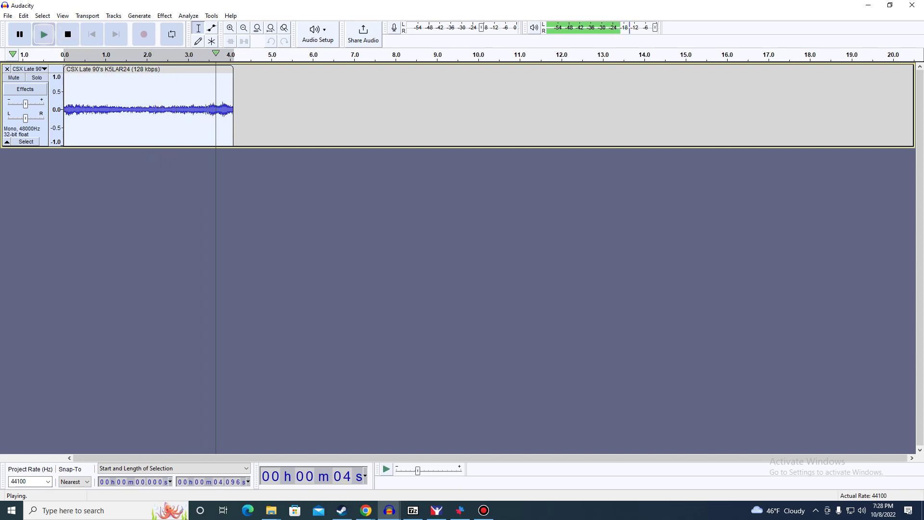
Export the clip as a Signed 16-bit PCM WAV, replacing K5LA_7_B.wav in the Music folder and leaving the metadata empty.
left_click(8, 15)
mouse_move(49, 86)
left_click(115, 95)
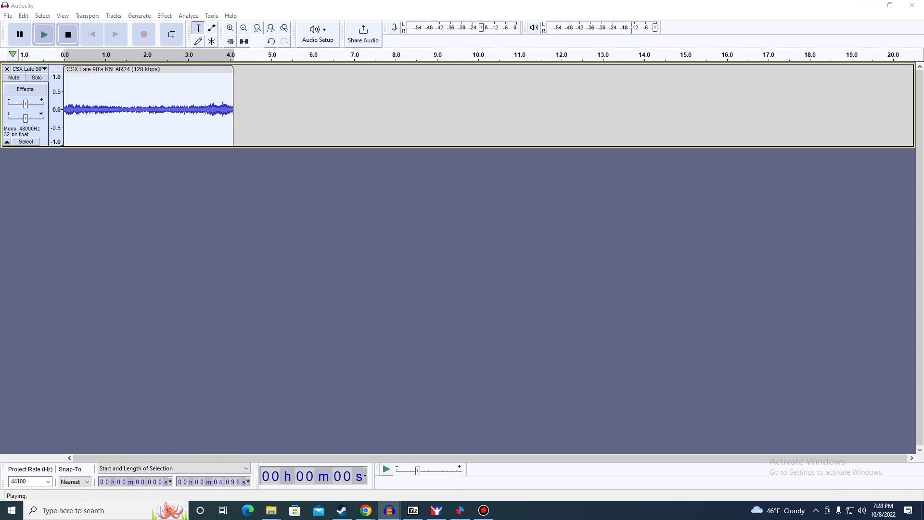
double_click(82, 169)
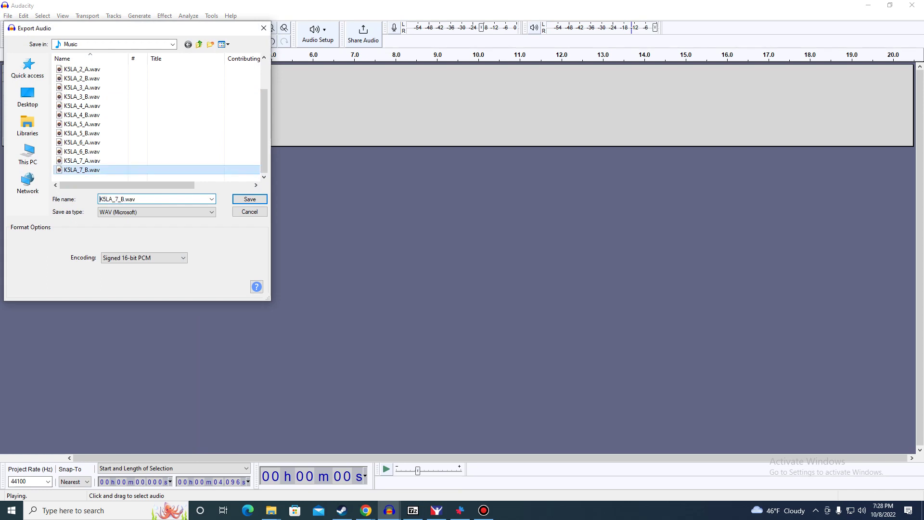
key("Return")
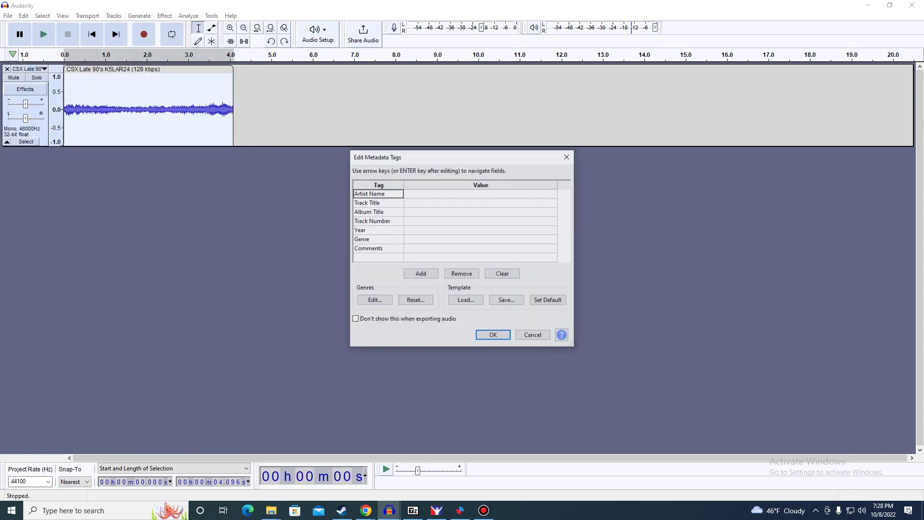
key("Return")
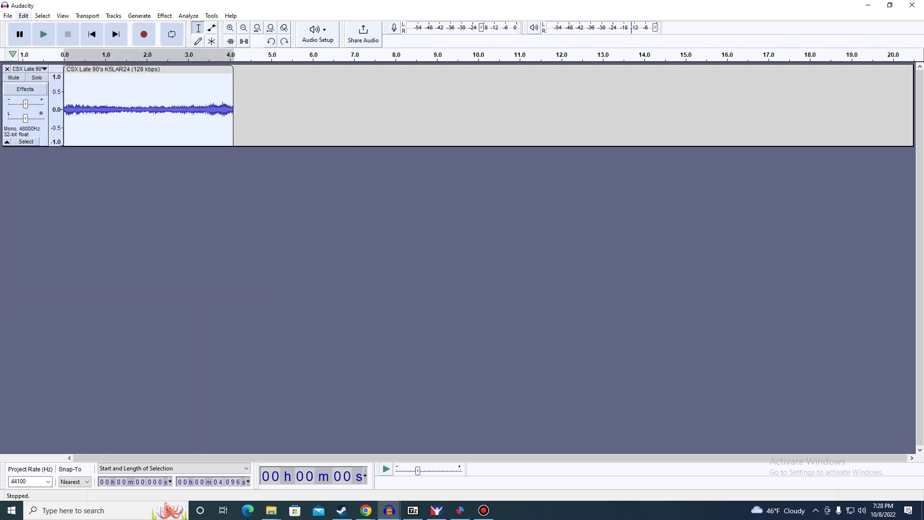
Undo the Reverb, the Paulstretch and the 48 dB Low-Pass Filter on the clip.
left_click(23, 16)
left_click(59, 27)
left_click(23, 16)
left_click(59, 27)
left_click(23, 15)
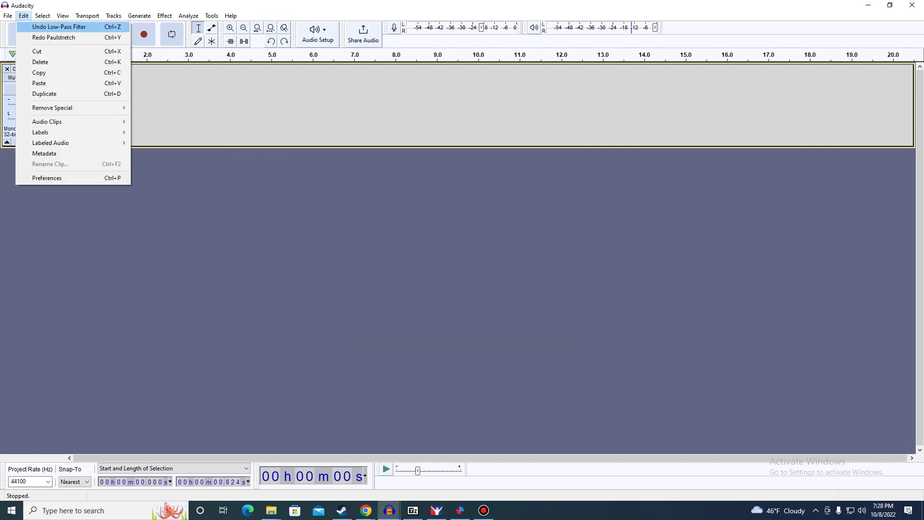
key("Return")
Apply a Low-Pass Filter to the trimmed clip at 1000 Hz with a 36 dB per octave roll-off.
key("alt+c")
key("Up")
key("Up")
key("Up")
key("Up")
key("Up")
key("Up")
key("Up")
key("Up")
key("Up")
key("Up")
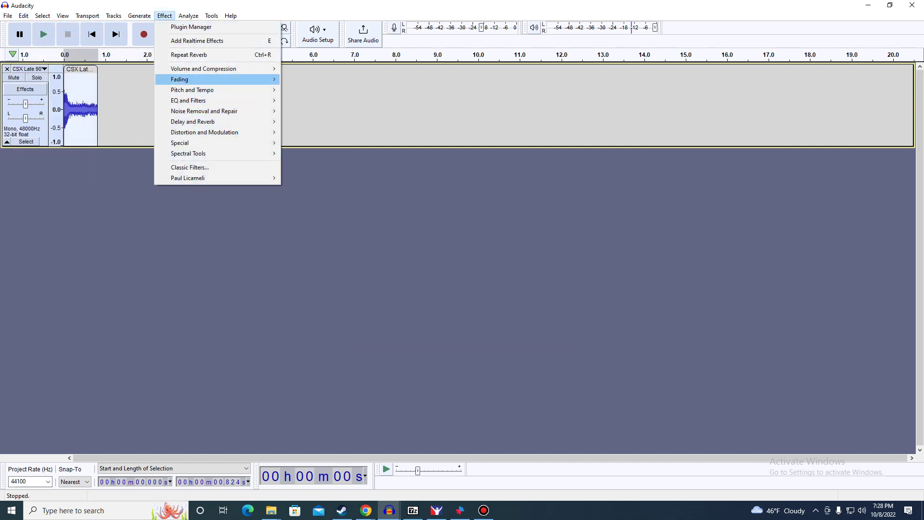
key("Down")
key("Down")
key("Right")
key("Down")
key("Down")
key("Down")
key("Down")
key("Return")
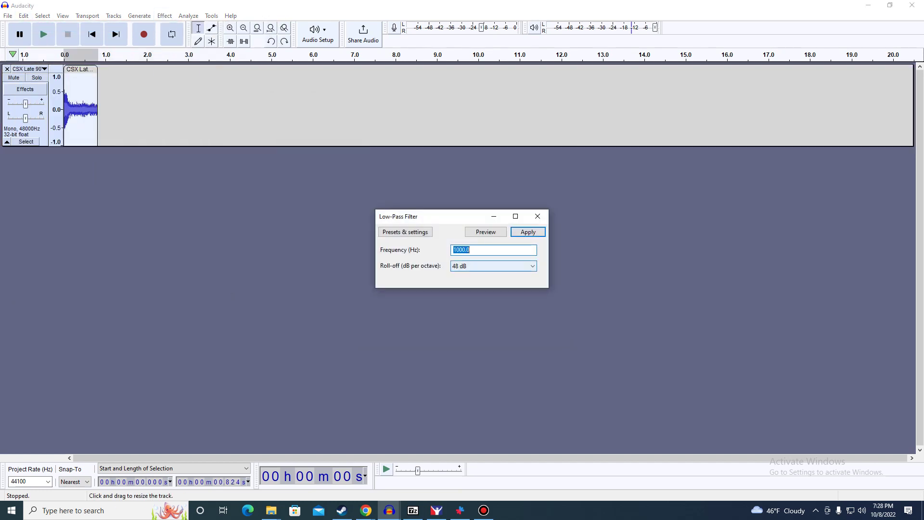
key("Tab")
key("alt+Down")
key("Up")
key("Up")
key("Return")
key("alt+Down")
key("Down")
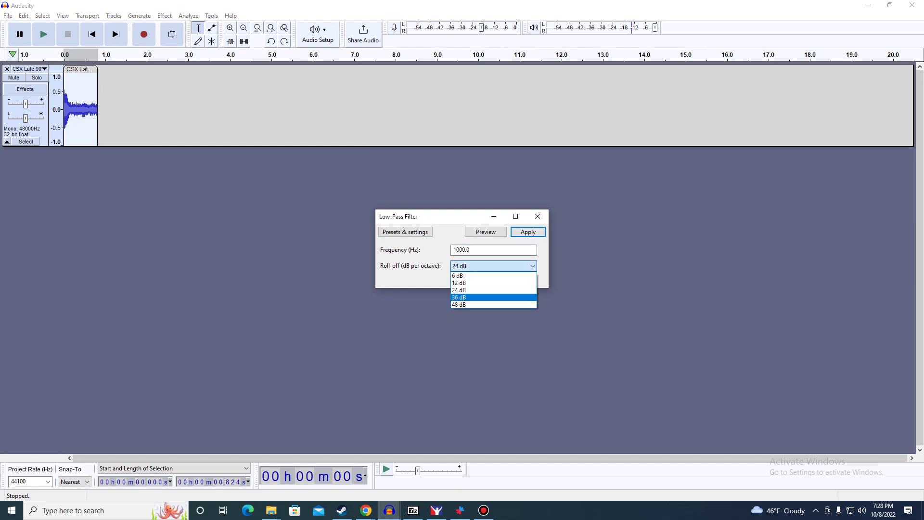
key("Return")
key("Return")
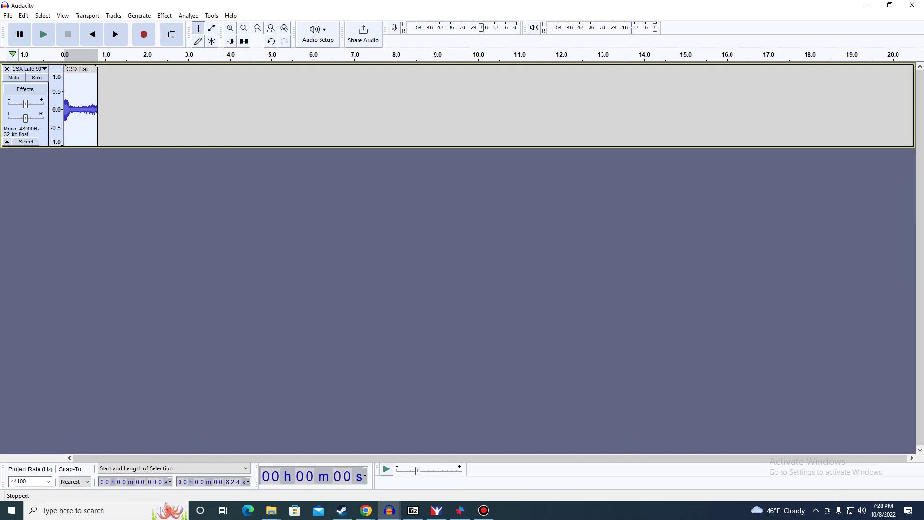
Apply Paulstretch to the 36 dB filtered clip with stretch factor 5.0 and time resolution 0.25 seconds.
key("alt+c")
mouse_move(217, 111)
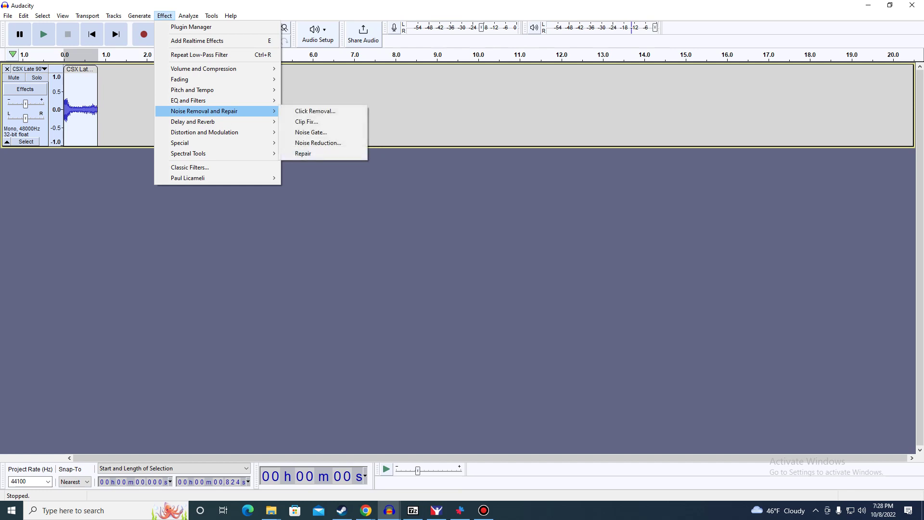
key("Up")
key("Up")
key("Right")
key("Down")
key("Down")
key("Down")
key("Return")
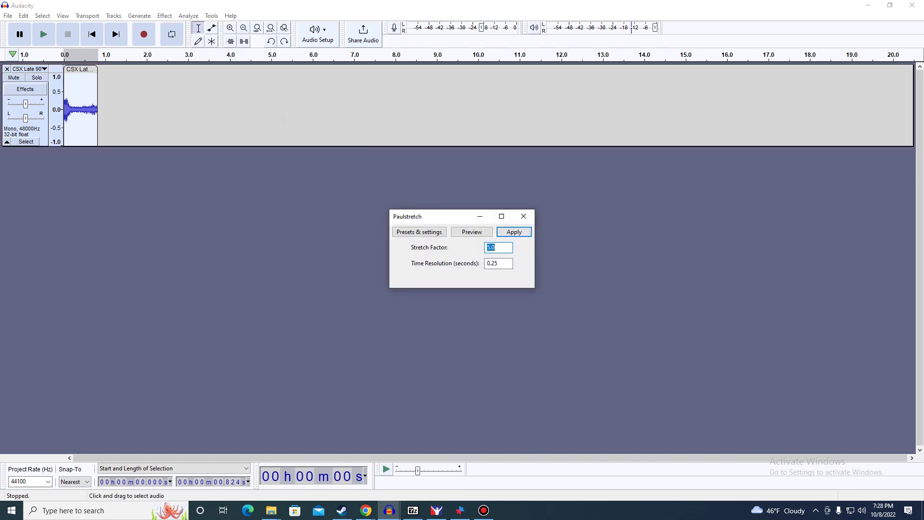
key("Return")
Apply Reverb to the stretched clip with 75% room size, 10 ms pre-delay, 100% reverberance and 50% damping, and play it.
key("alt+c")
key("Down")
key("Down")
key("Down")
key("Down")
key("Down")
key("Down")
key("Down")
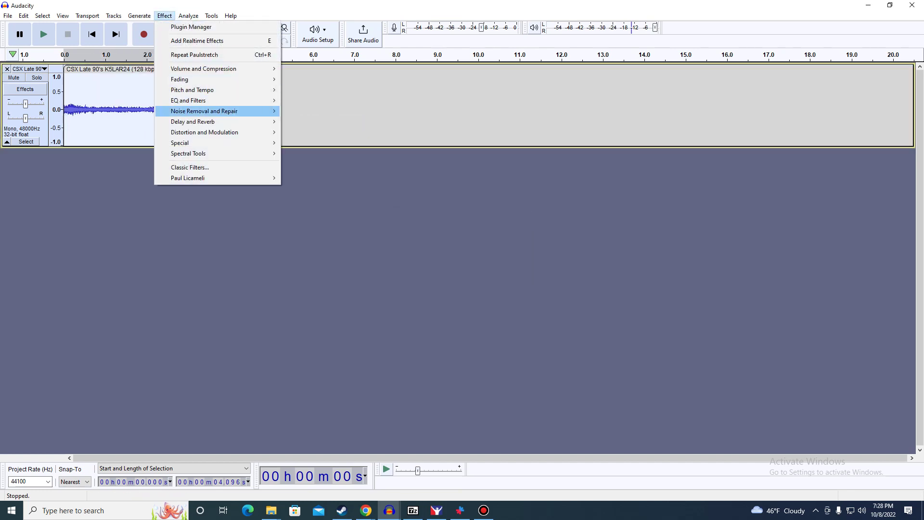
key("Down")
key("Right")
key("Down")
key("Down")
key("Return")
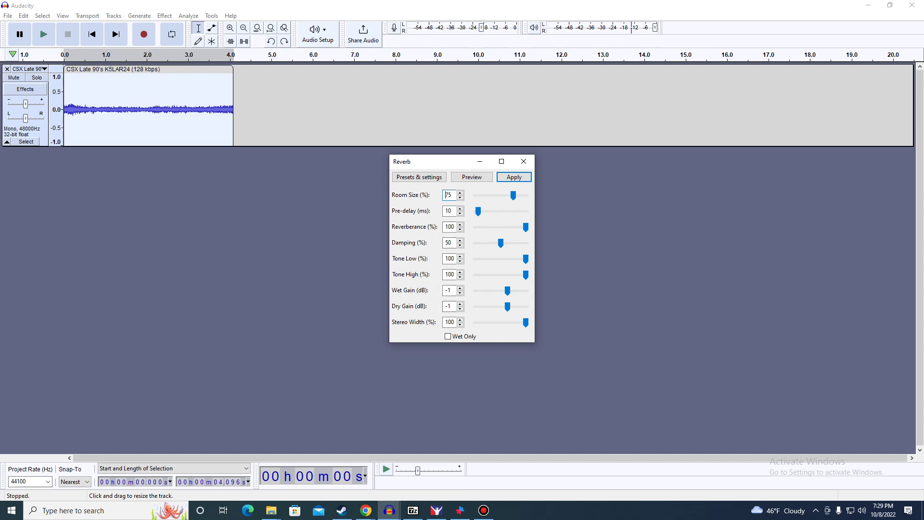
key("Return")
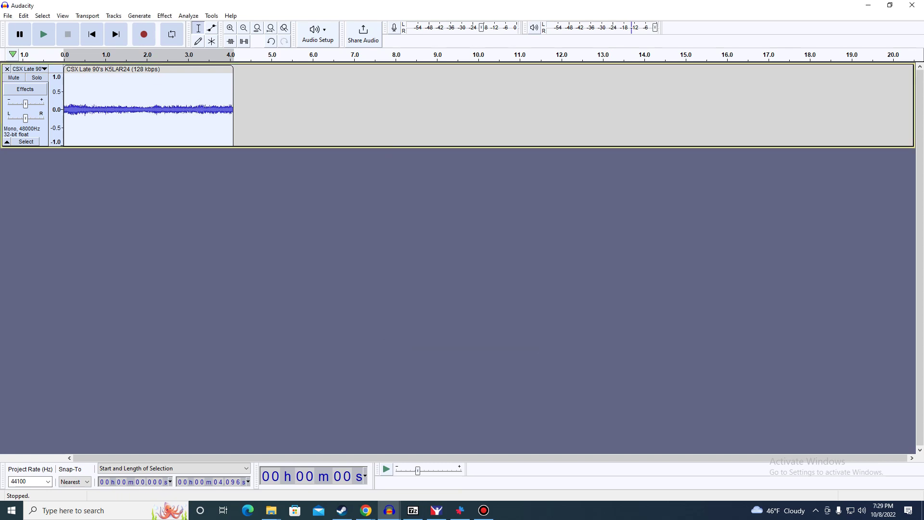
left_click(43, 34)
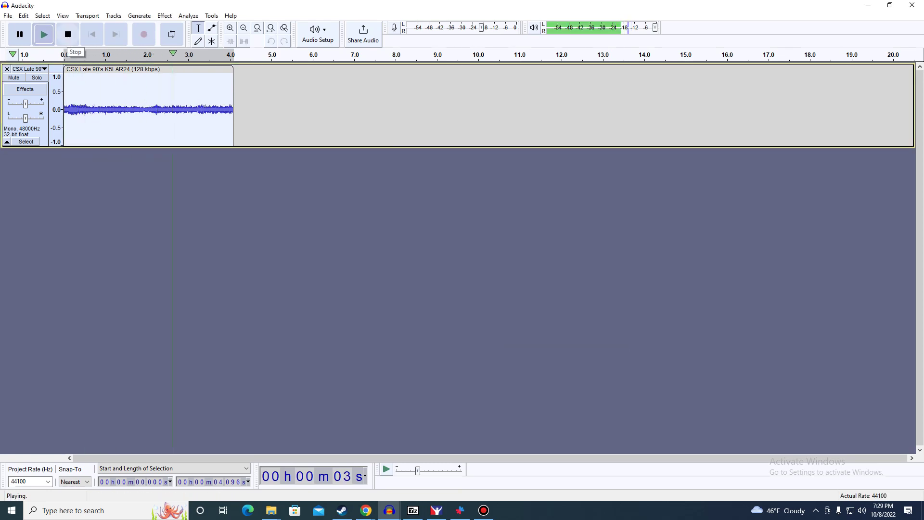
Export the clip as a Signed 16-bit PCM WAV, replacing K5LA_6_B.wav in the Music folder and leaving the metadata empty.
left_click(8, 15)
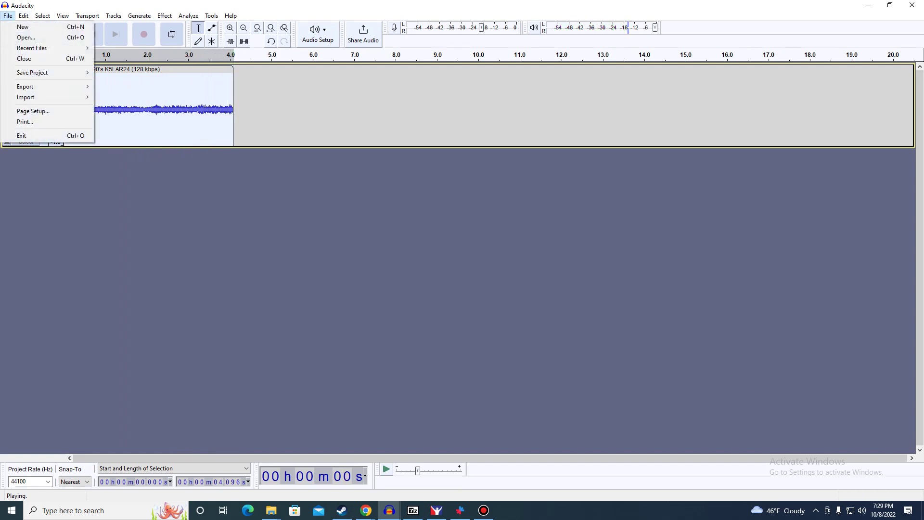
mouse_move(47, 86)
left_click(126, 97)
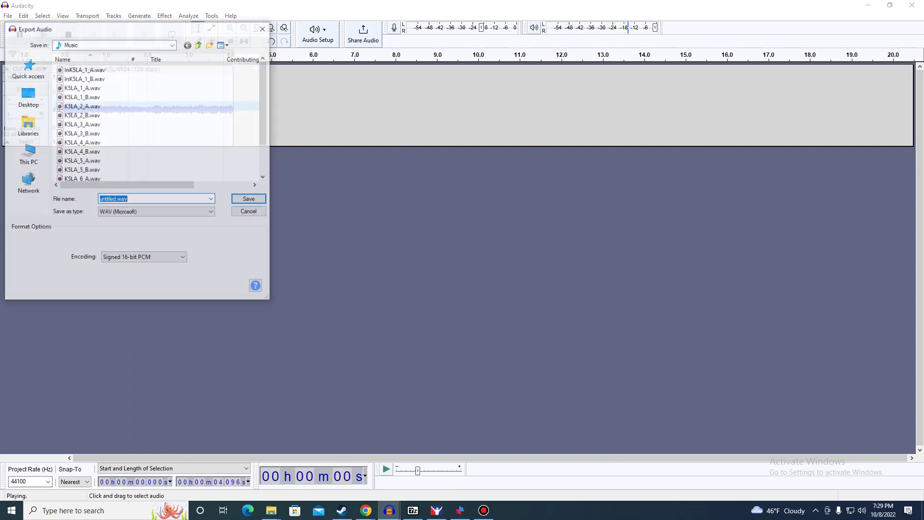
scroll(96, 170, "down", 1)
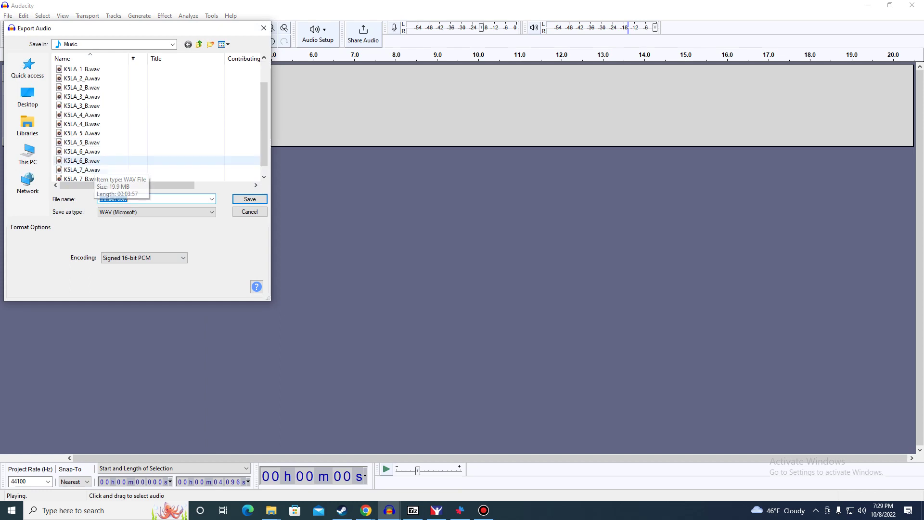
left_click(82, 161)
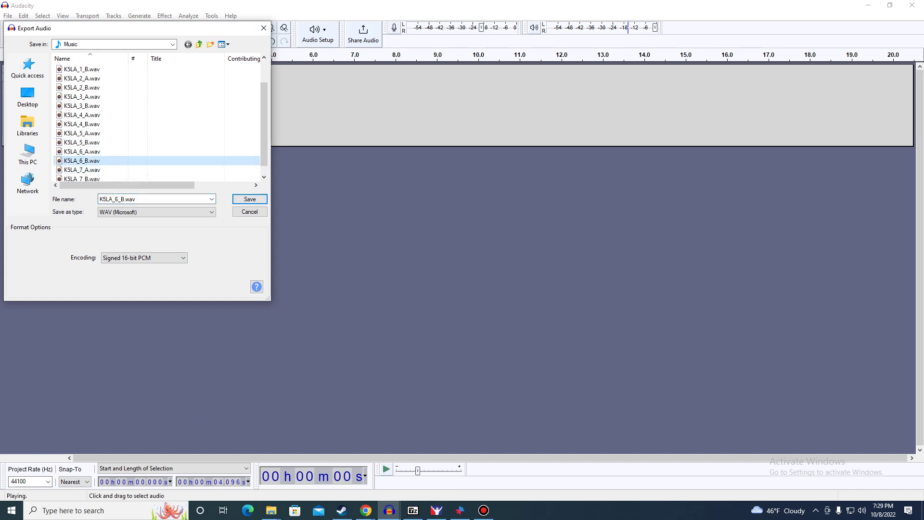
key("Return")
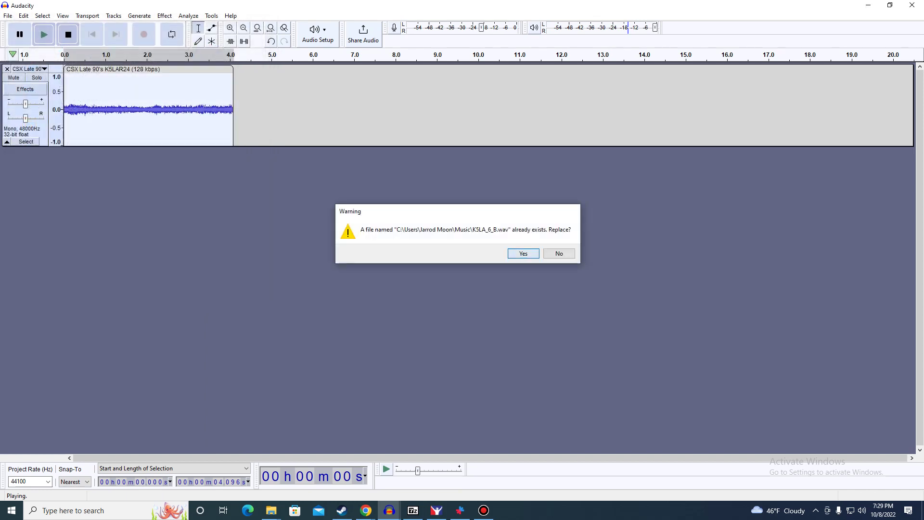
key("Return")
key("Return")
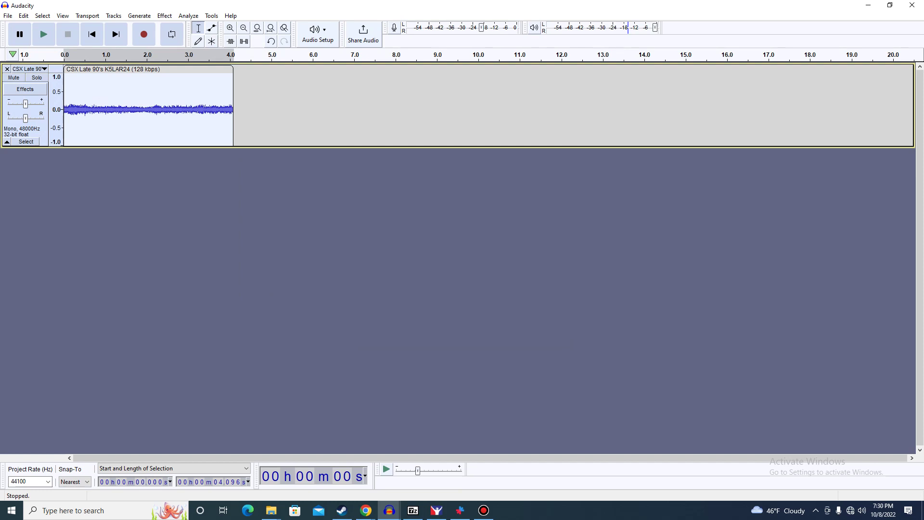
Undo the Reverb, the Paulstretch and the 36 dB Low-Pass Filter on the clip.
left_click(23, 15)
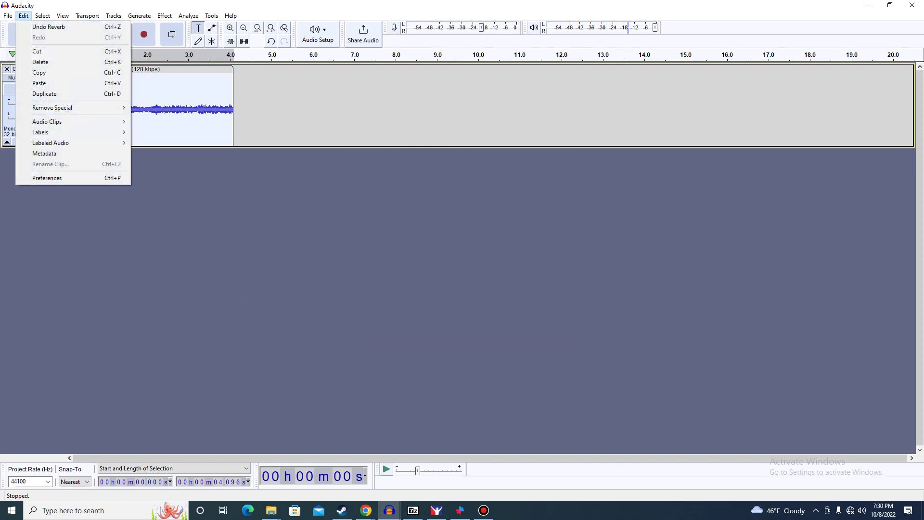
left_click(36, 27)
left_click(23, 15)
left_click(36, 27)
left_click(23, 16)
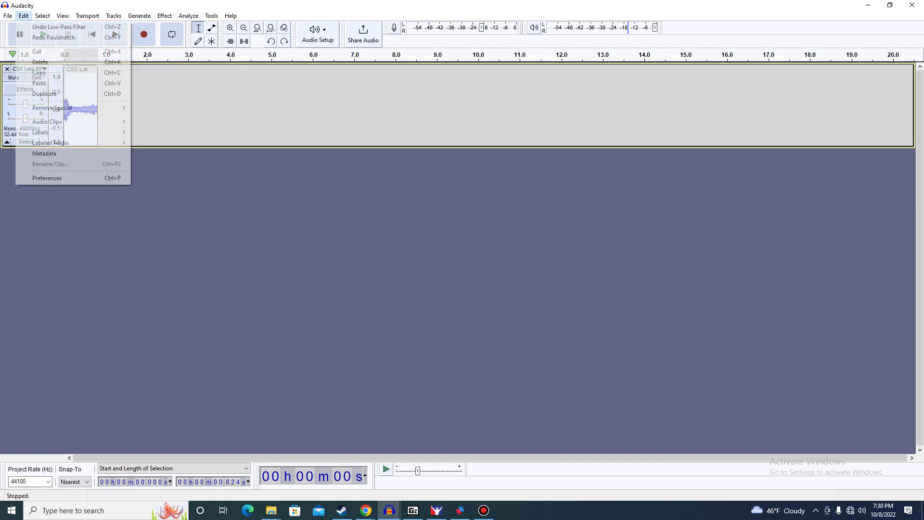
left_click(36, 27)
left_click(164, 16)
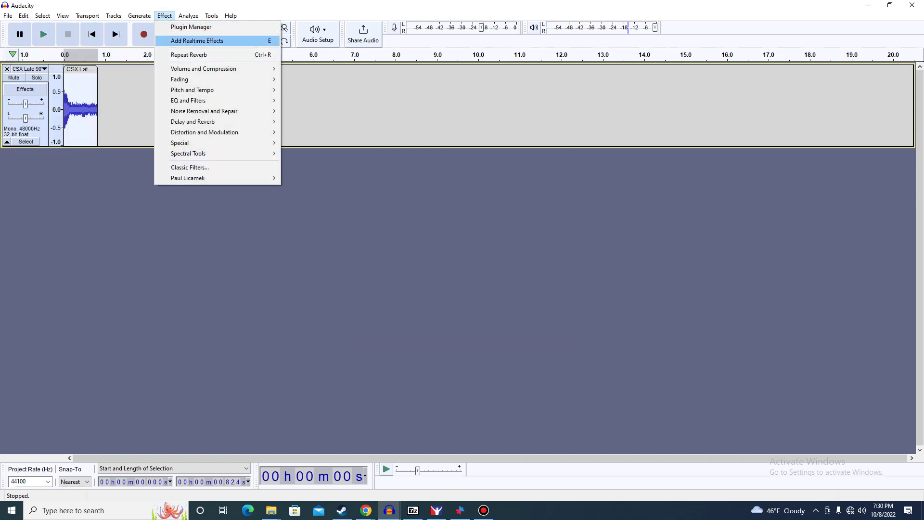
mouse_move(217, 100)
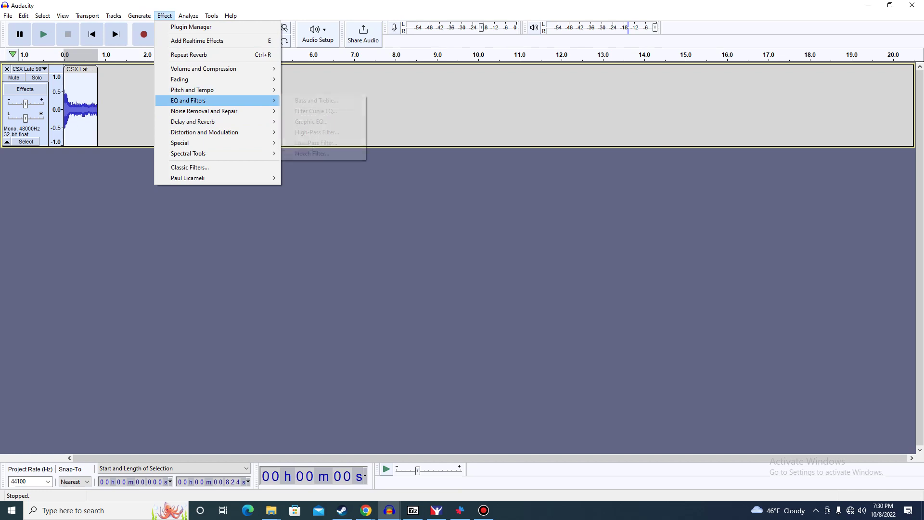
left_click(312, 153)
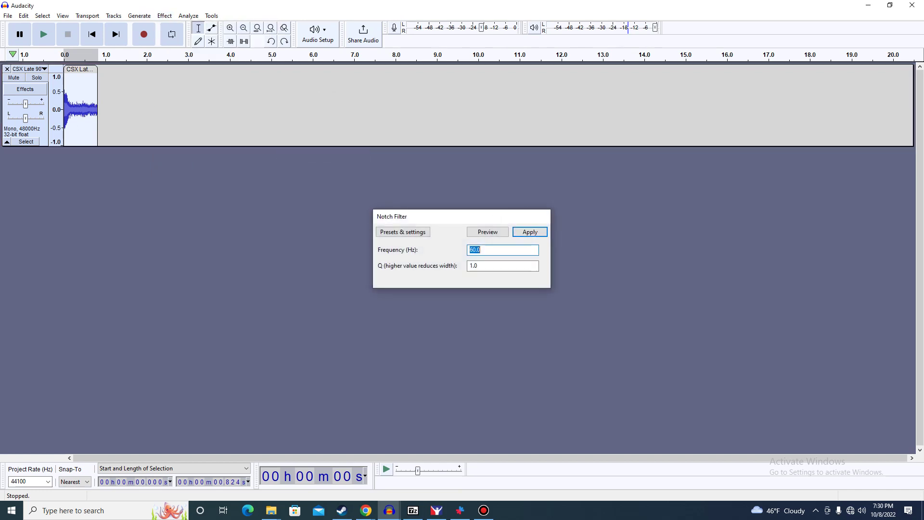
key("Escape")
Apply a Low-Pass Filter to the trimmed clip at 1000 Hz with a 24 dB per octave roll-off.
left_click(164, 15)
mouse_move(216, 100)
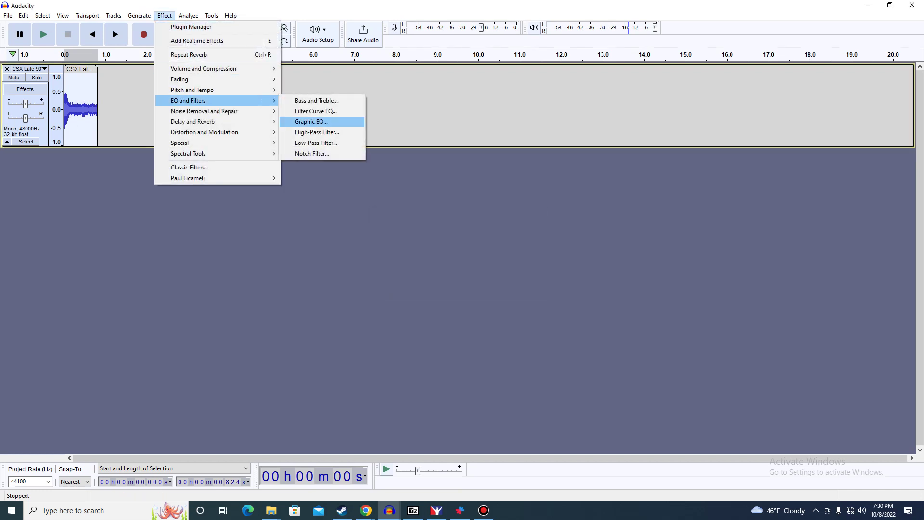
left_click(315, 143)
left_click(493, 266)
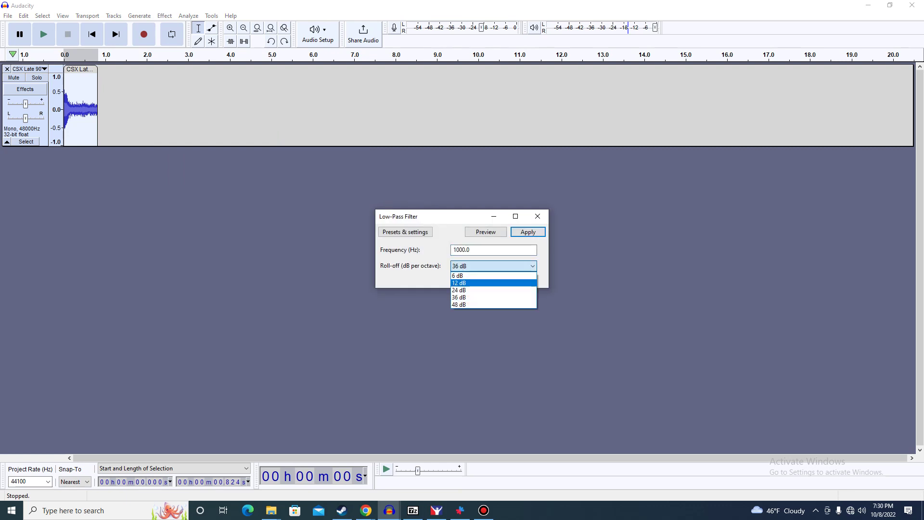
left_click(493, 290)
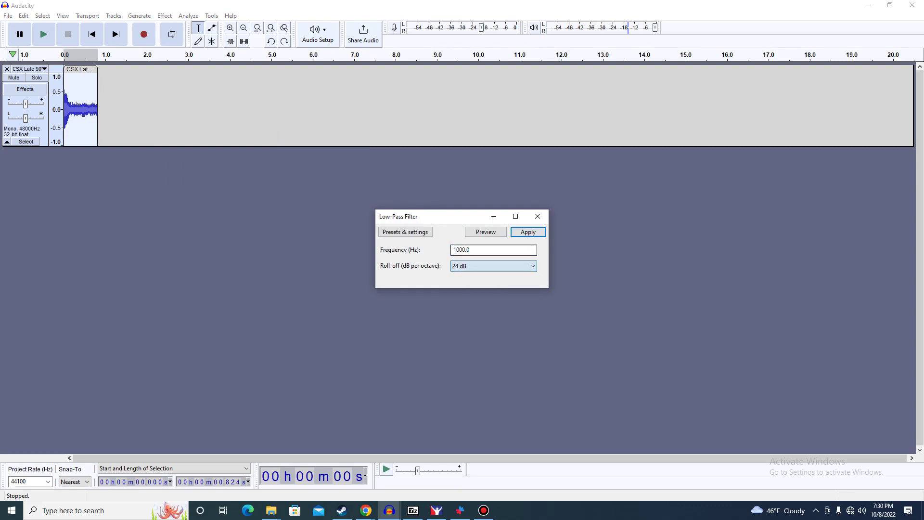
left_click(527, 232)
Apply Paulstretch to the low-pass-filtered clip with a stretch factor of 5.0 and a time resolution of 0.25 seconds.
left_click(164, 15)
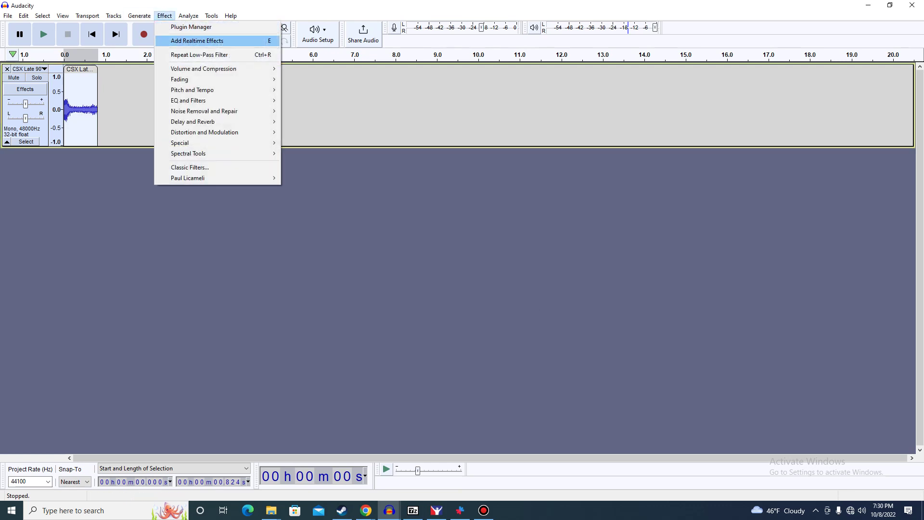
mouse_move(217, 90)
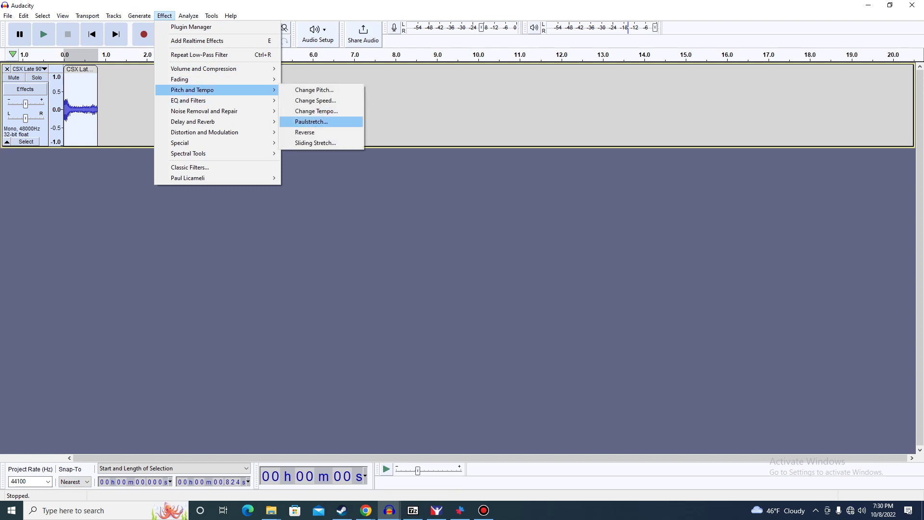
key("Return")
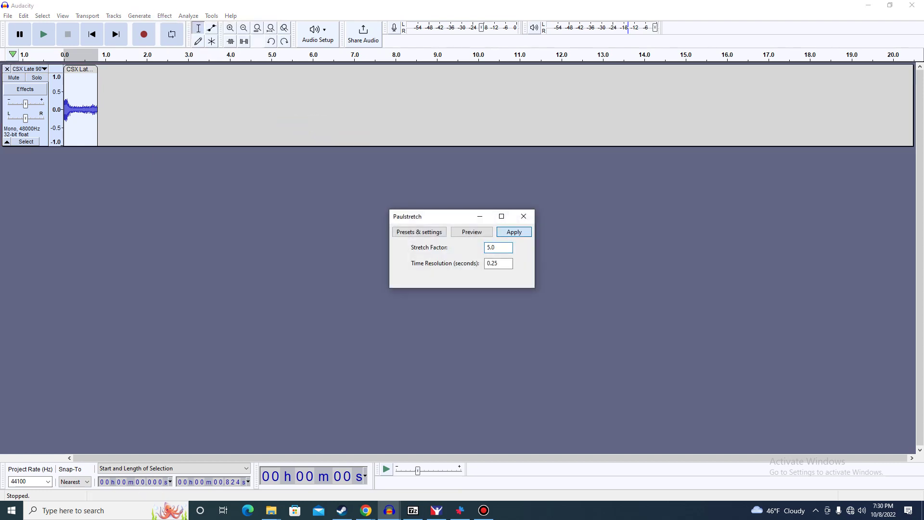
left_click(513, 231)
Apply Reverb to the stretched clip with 75% room size, 10 ms pre-delay, 100% reverberance and 50% damping, and play it.
left_click(164, 15)
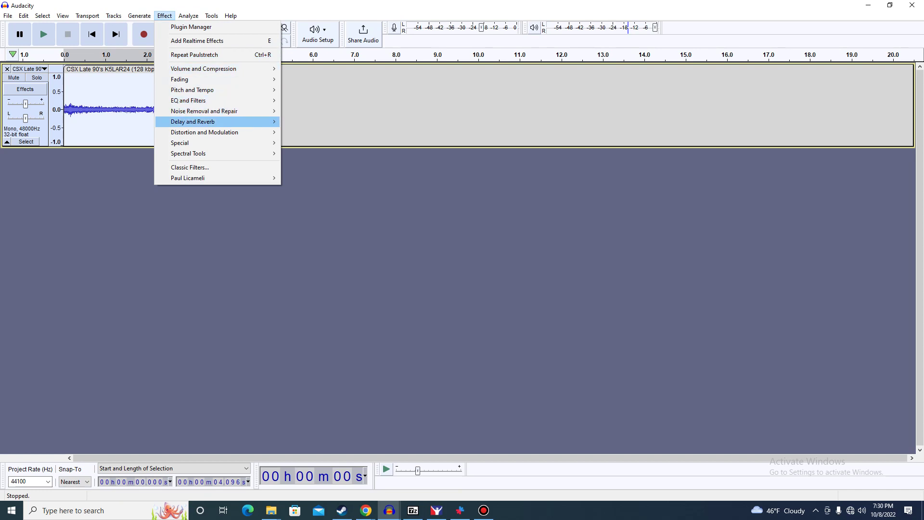
key("Right")
key("Down")
key("Down")
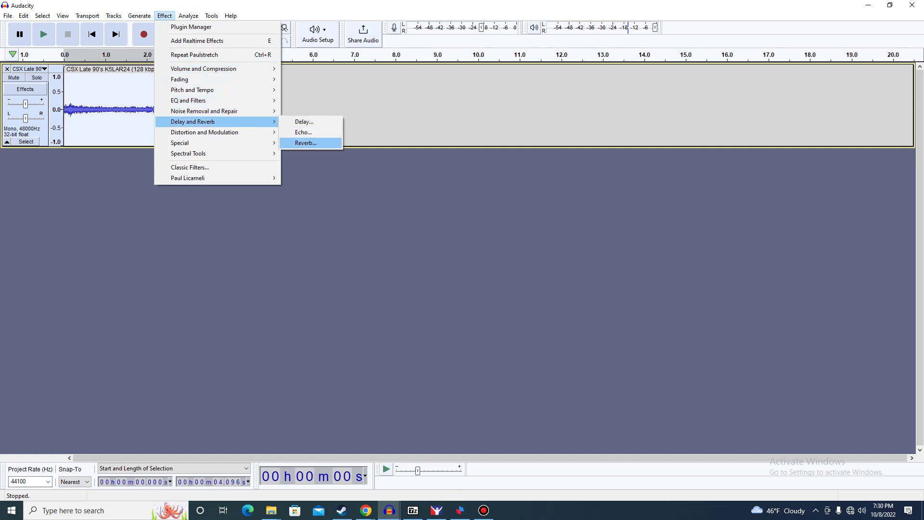
key("Return")
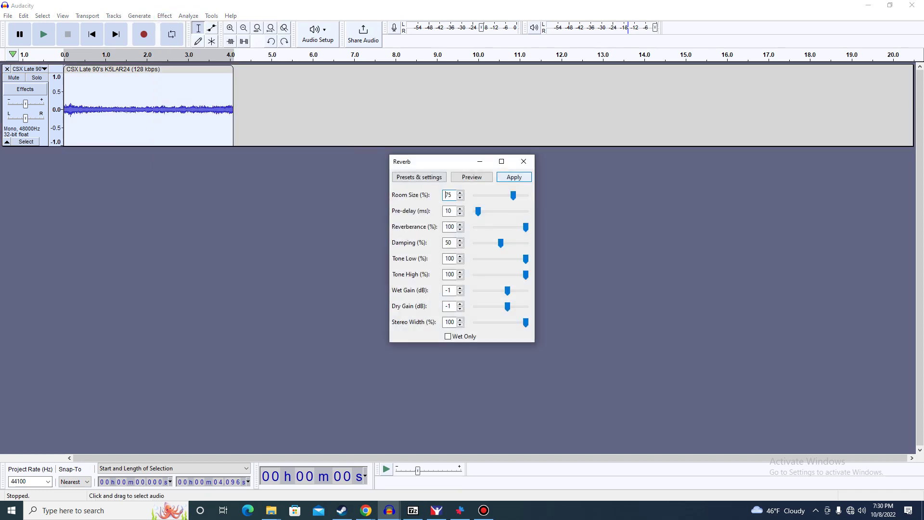
key("Return")
key("space")
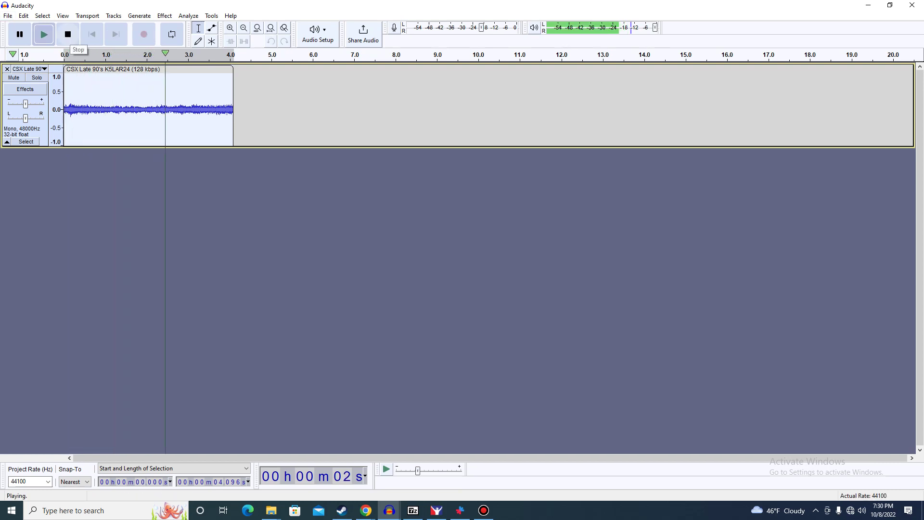
left_click(68, 34)
left_click(7, 16)
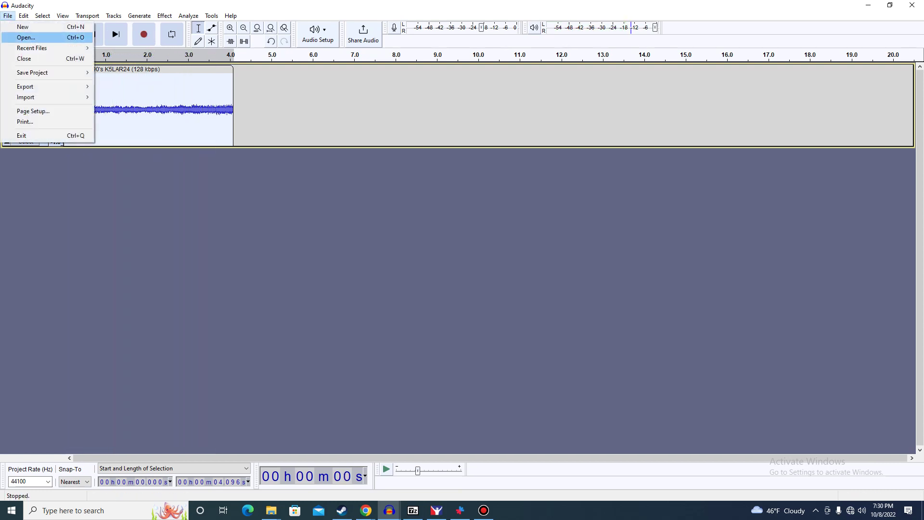
mouse_move(29, 87)
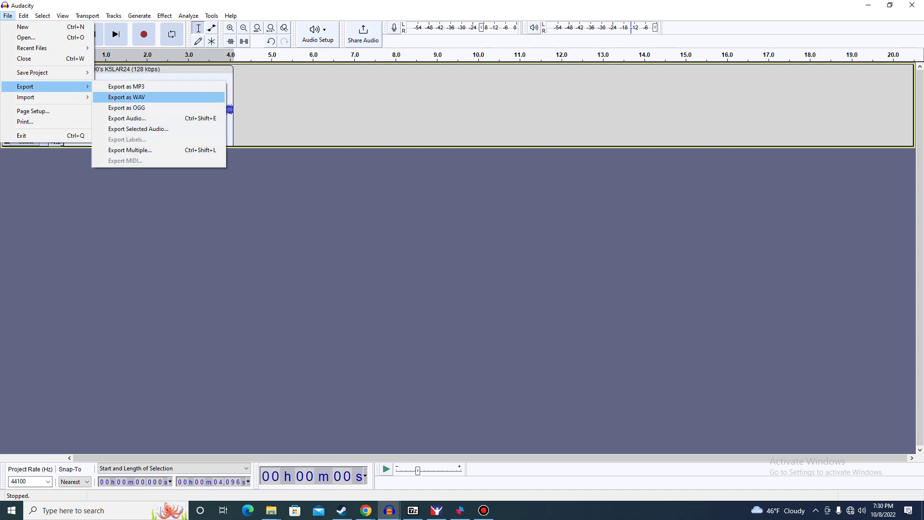
left_click(126, 96)
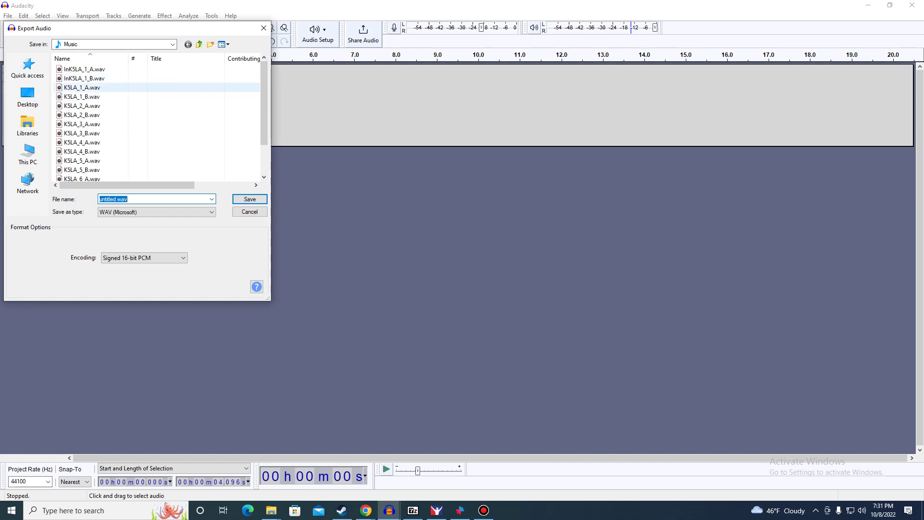
key("Escape")
Replay the clip and export it as a Signed 16-bit PCM WAV, replacing K5LA_5_B.wav in the Music folder and leaving the metadata empty.
left_click(43, 34)
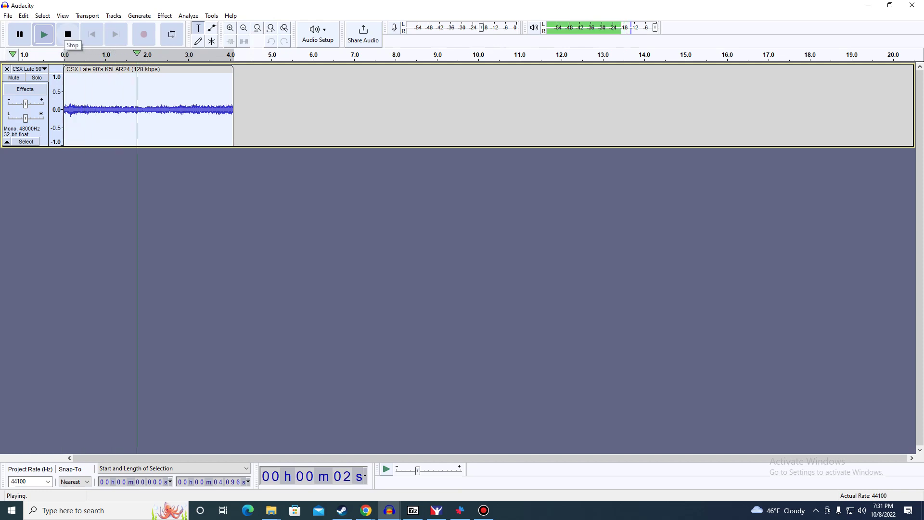
left_click(68, 34)
left_click(8, 15)
mouse_move(25, 87)
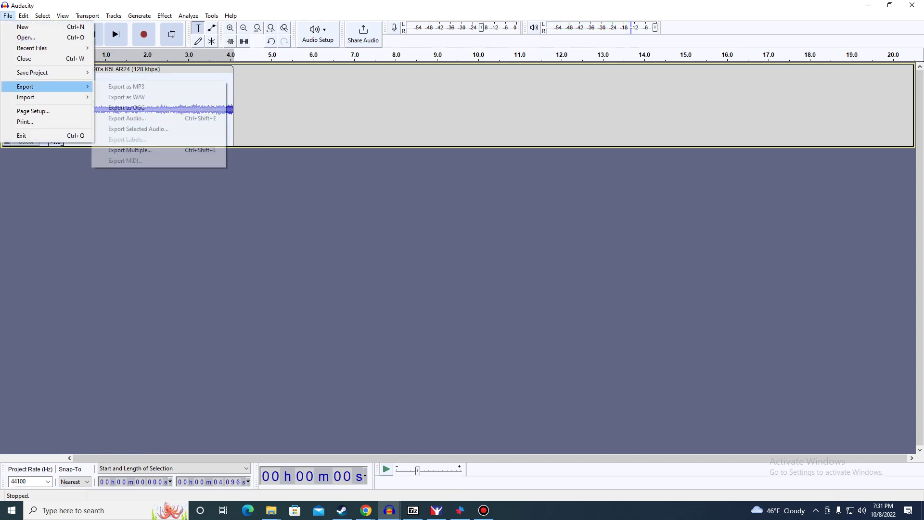
left_click(128, 96)
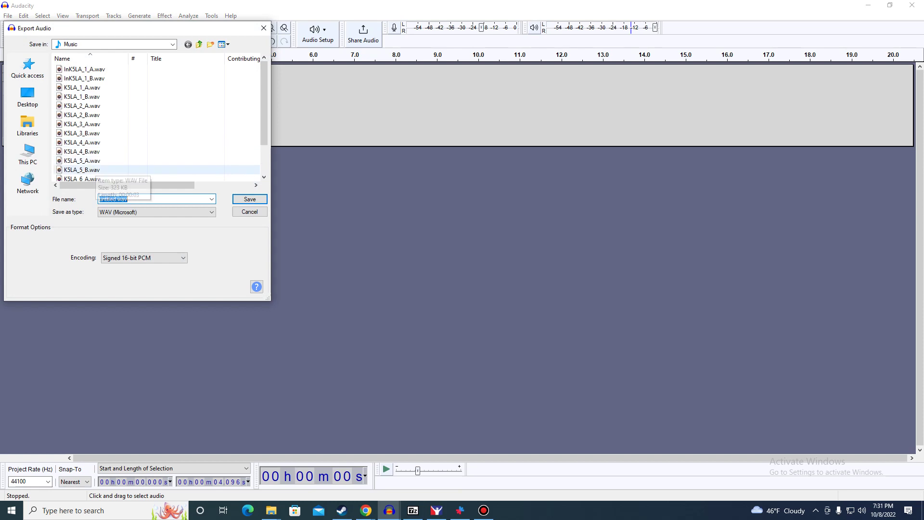
double_click(94, 169)
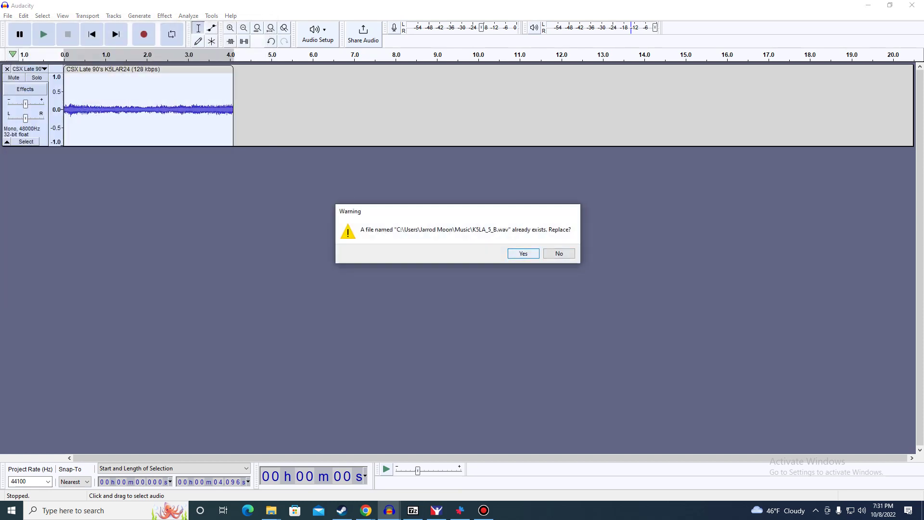
key("Return")
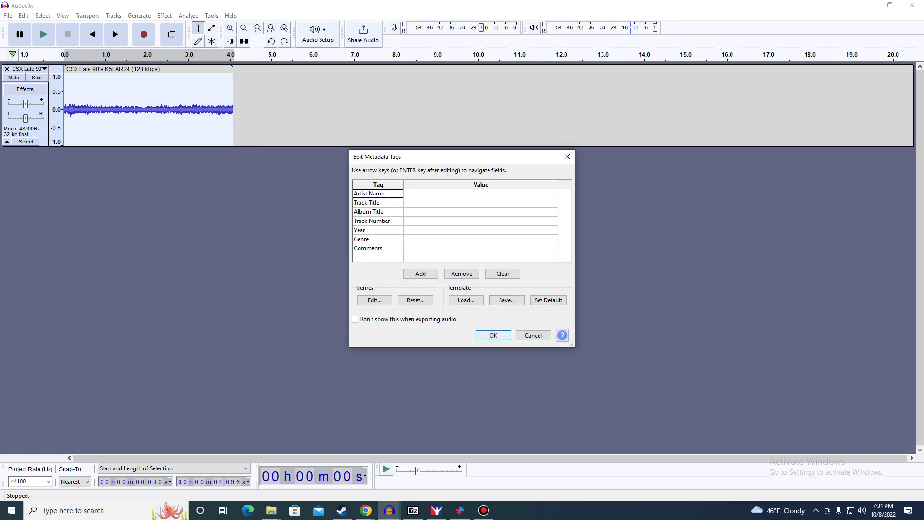
key("Return")
Undo the Reverb, the Paulstretch and the 24 dB Low-Pass Filter on the clip.
key("alt+e")
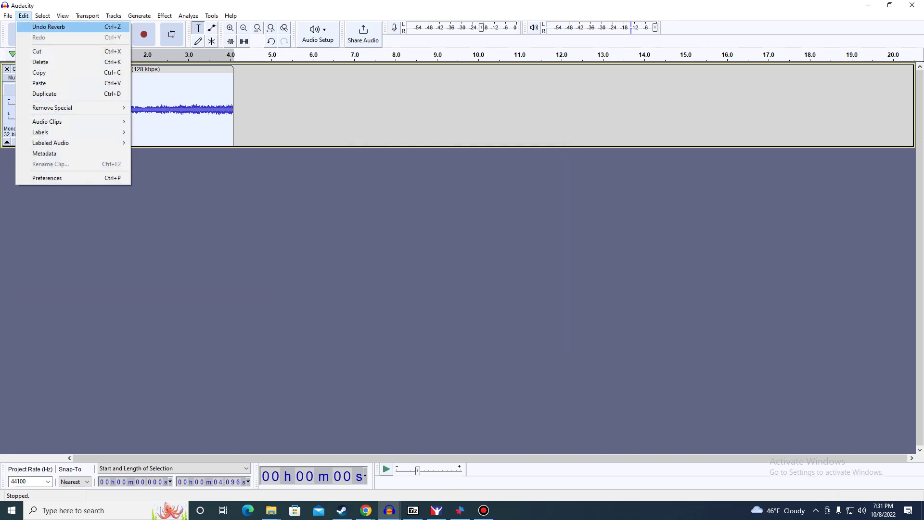
key("Return")
key("alt+e")
key("Return")
key("alt+e")
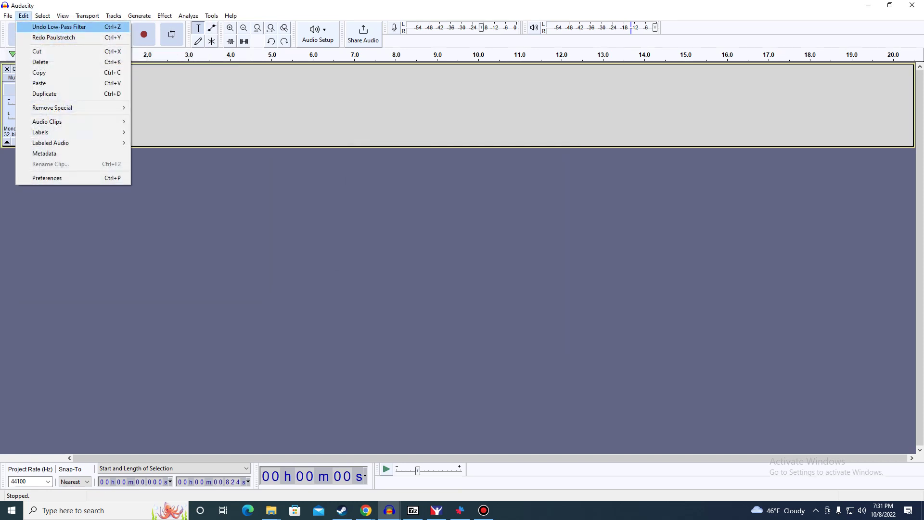
key("Return")
Apply Paulstretch to the unfiltered trimmed clip with a stretch factor of 5.0 and a time resolution of 0.25 seconds.
key("alt+c")
key("Down")
key("Down")
key("Down")
key("Down")
key("Down")
key("Down")
key("Down")
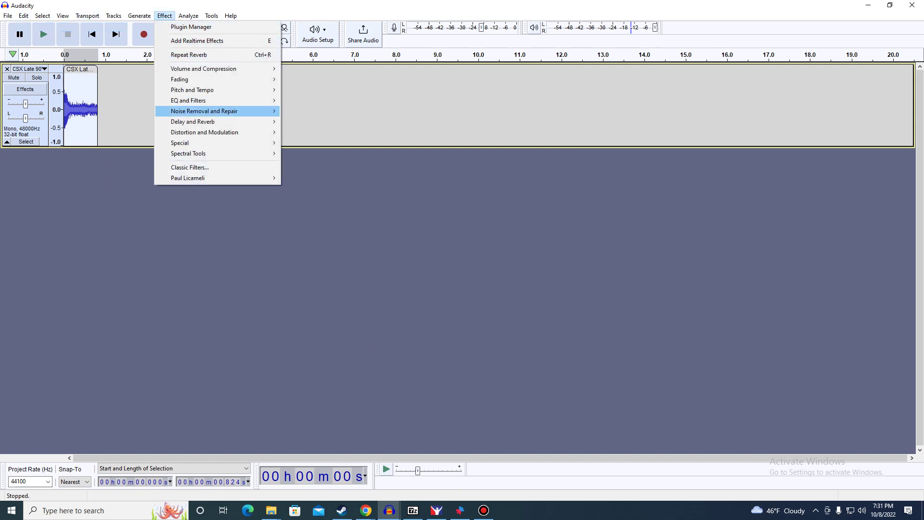
mouse_move(217, 90)
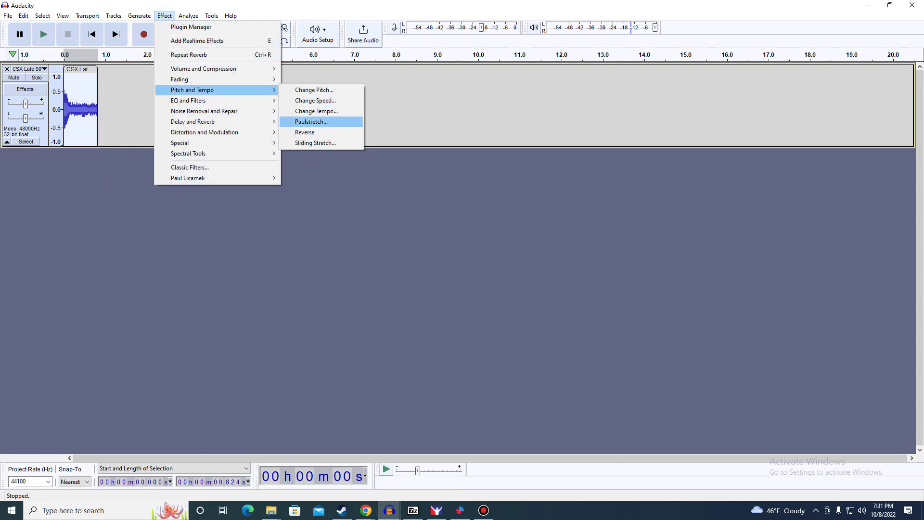
key("Return")
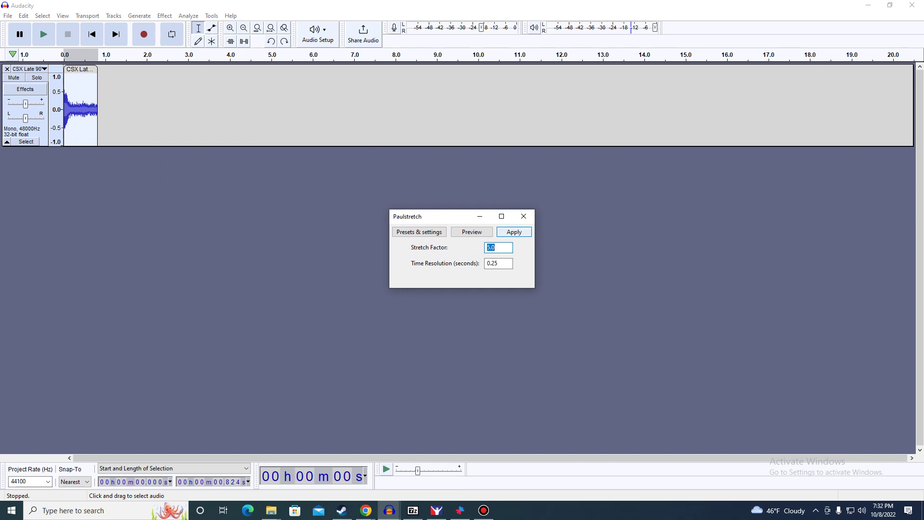
key("Return")
Apply Reverb to the unfiltered stretched clip with 75% room size, 10 ms pre-delay, 100% reverberance and 50% damping, and play it.
key("alt+c")
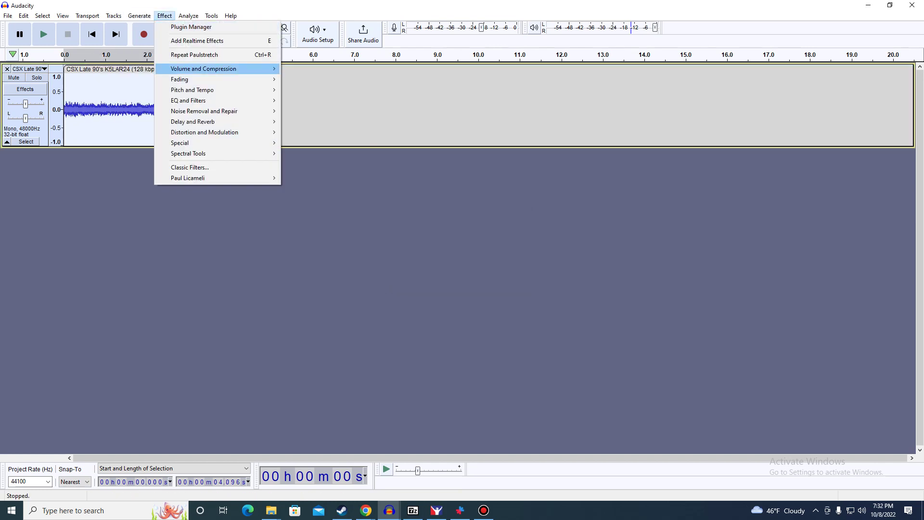
key("Down")
key("Down")
key("Down")
key("Down")
key("Down")
key("Down")
key("Up")
key("Right")
key("Down")
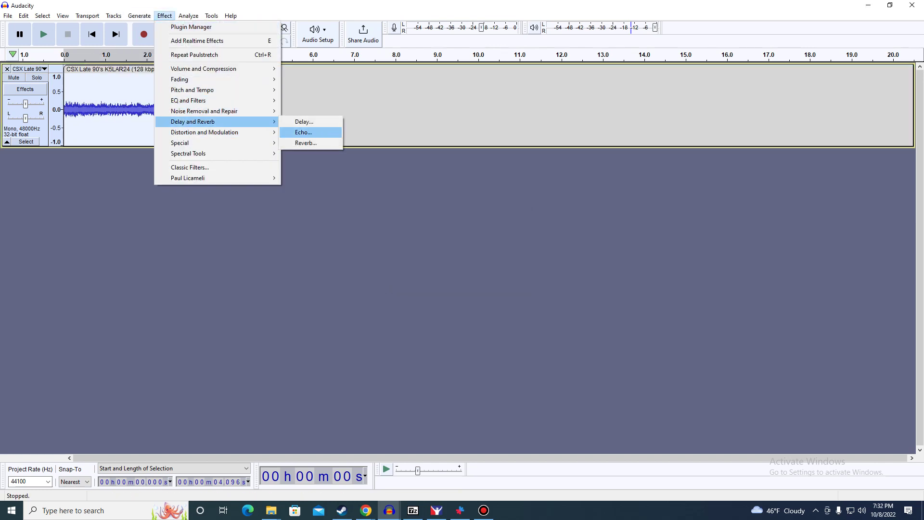
key("Down")
key("Return")
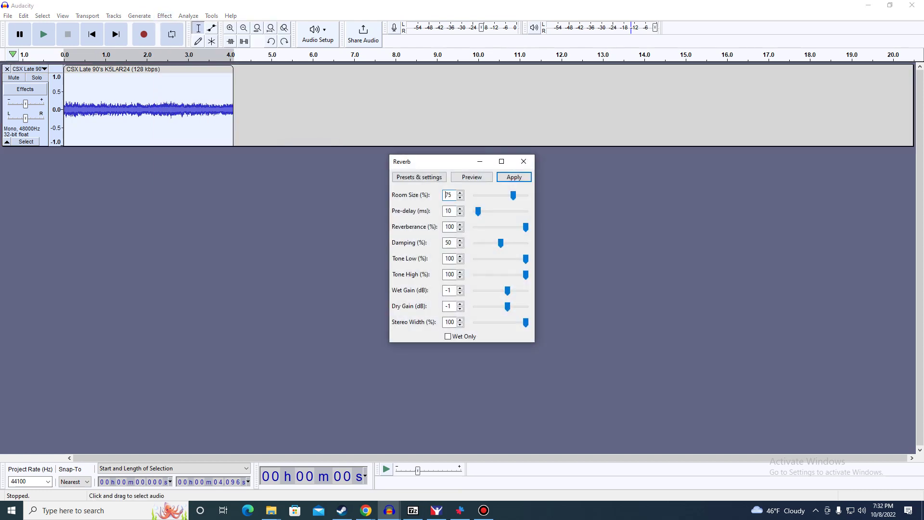
key("Return")
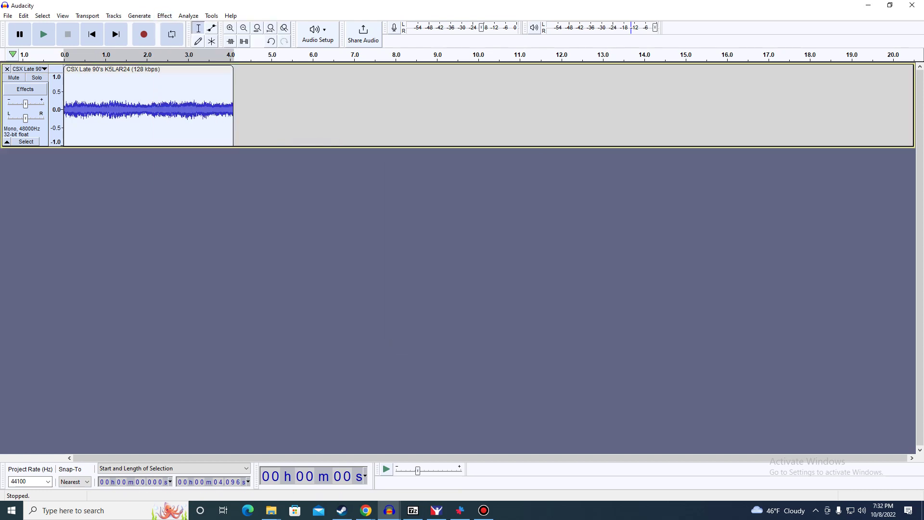
key("space")
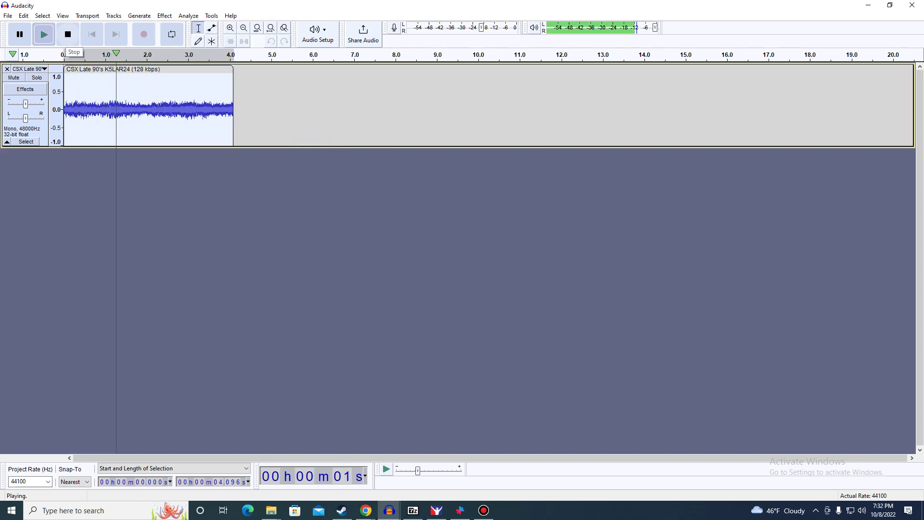
key("space")
Export the clip as a Signed 16-bit PCM WAV, replacing K5LA_4_B.wav in the Music folder and leaving the metadata empty.
key("alt+f")
key("Down")
key("Down")
key("Down")
key("Down")
key("Down")
key("Right")
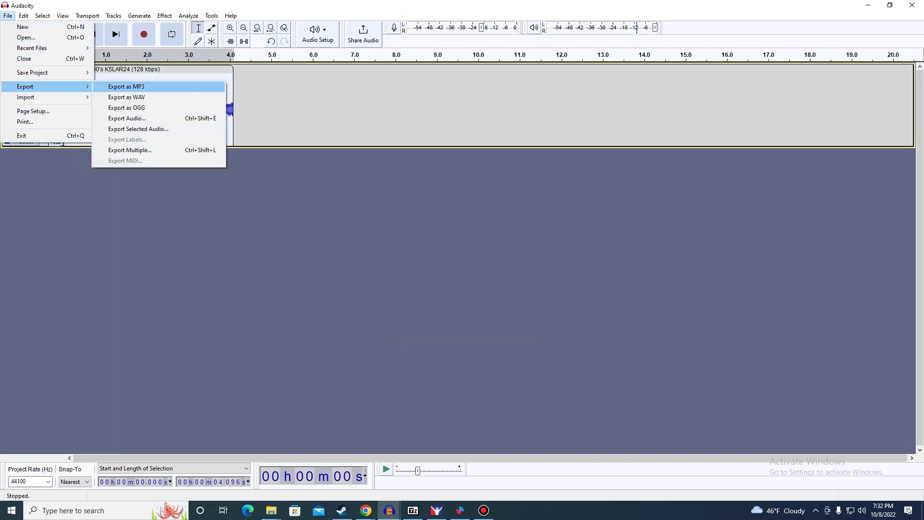
key("Escape")
key("Escape")
key("ctrl+shift+e")
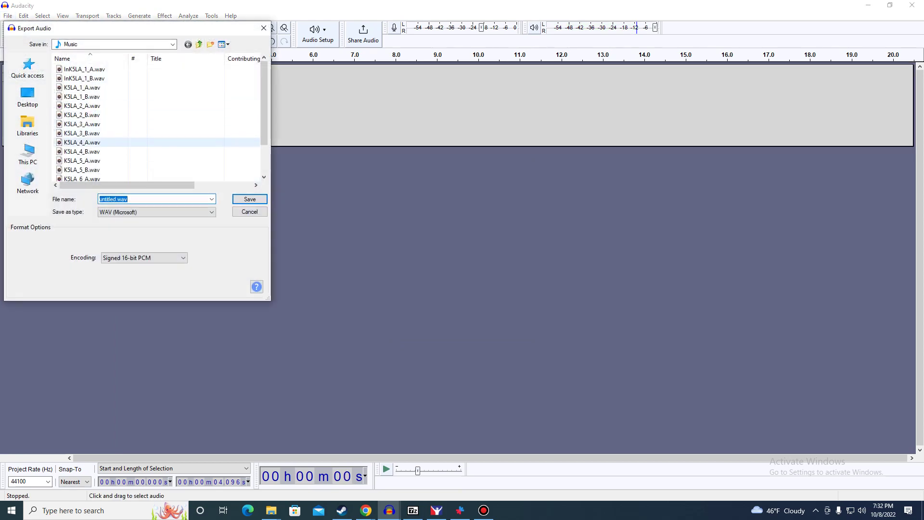
double_click(82, 151)
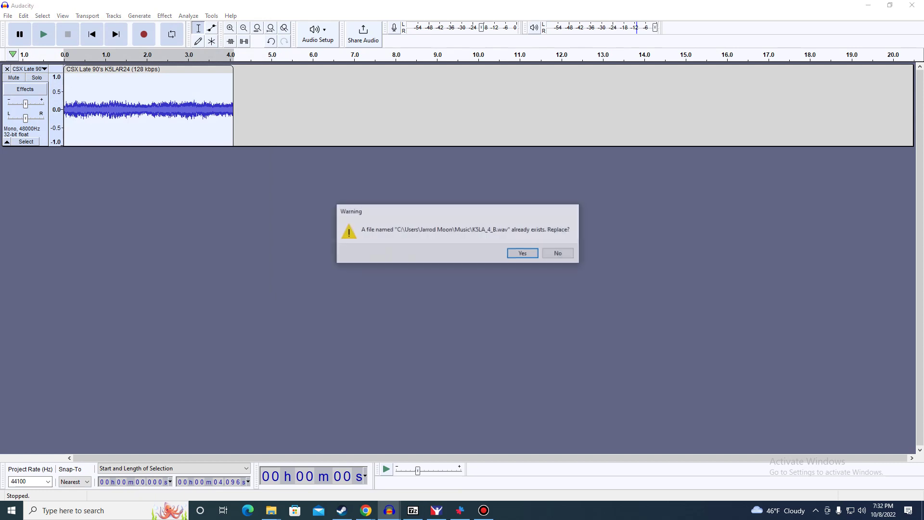
left_click(524, 253)
key("Return")
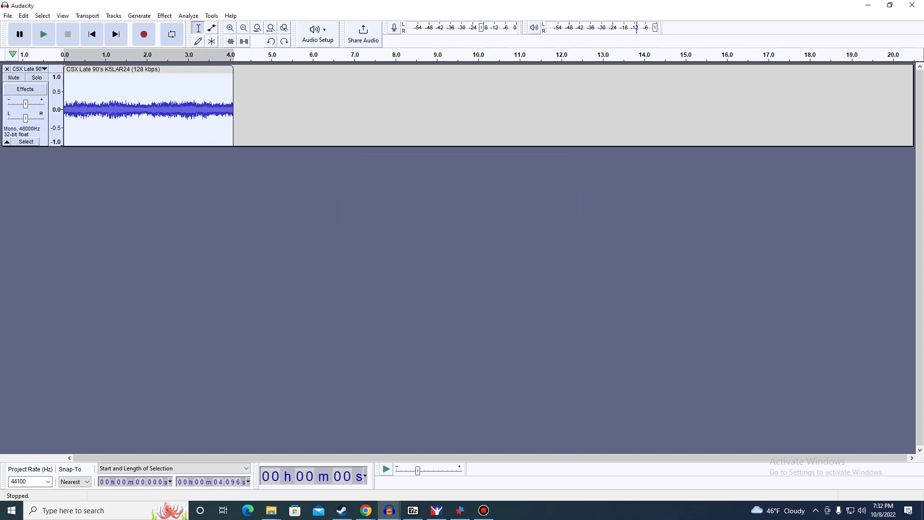
Undo the Reverb and the Paulstretch to get back to the trimmed, unfiltered clip.
left_click(23, 15)
left_click(54, 26)
left_click(23, 15)
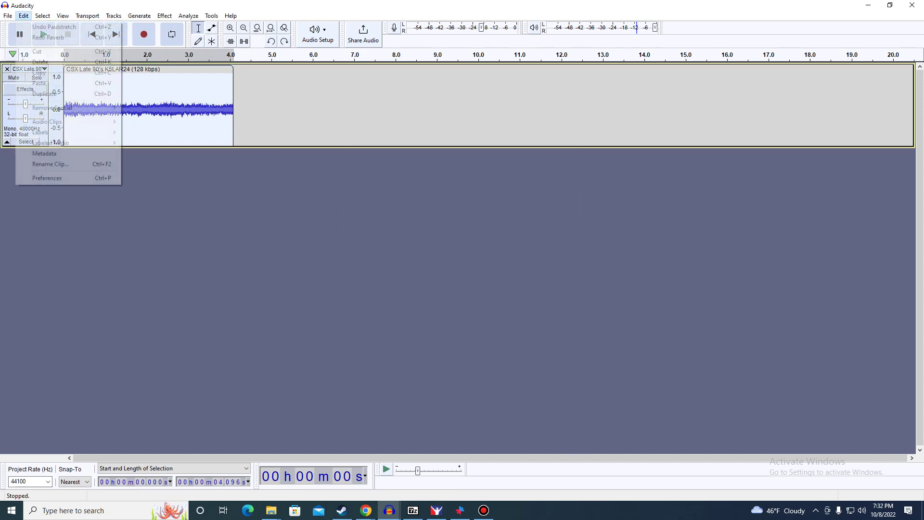
left_click(48, 26)
left_click(23, 15)
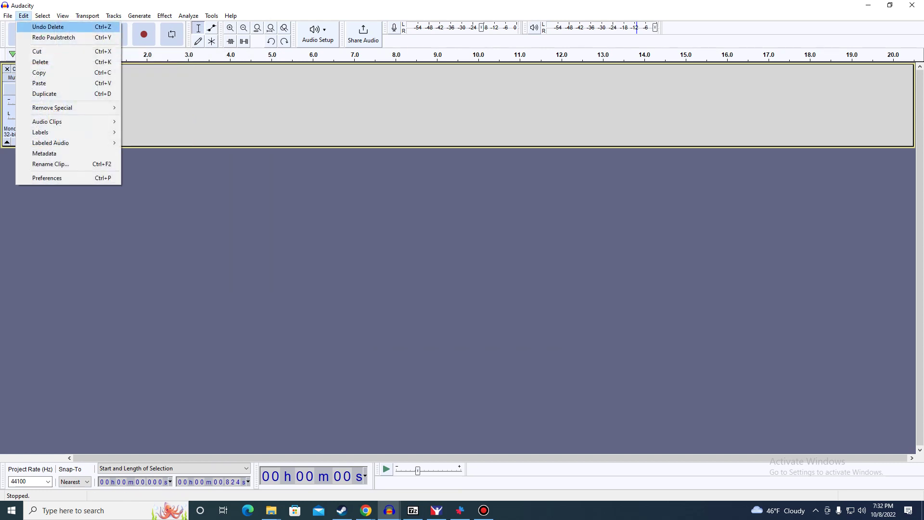
key("Escape")
Amplify the trimmed clip by 7 dB with clipping allowed.
key("alt+c")
key("Down")
key("Down")
key("Down")
key("Right")
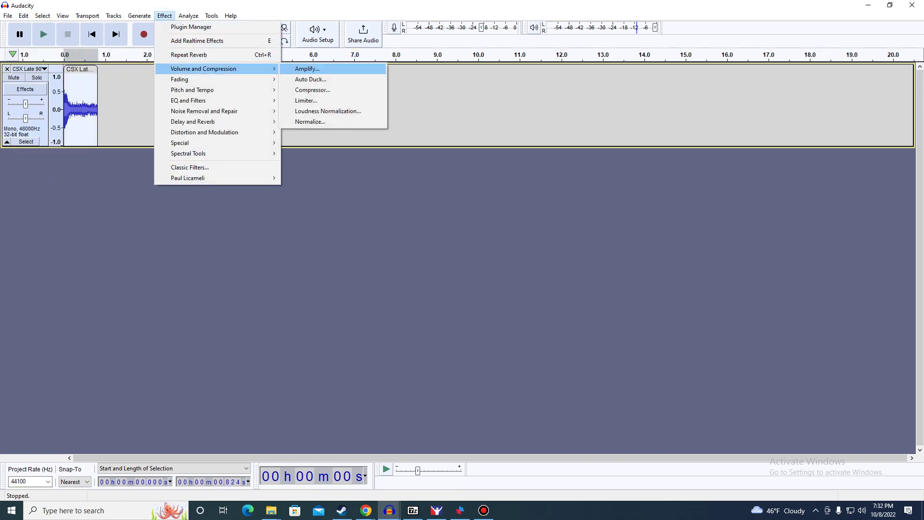
key("Return")
key("BackSpace")
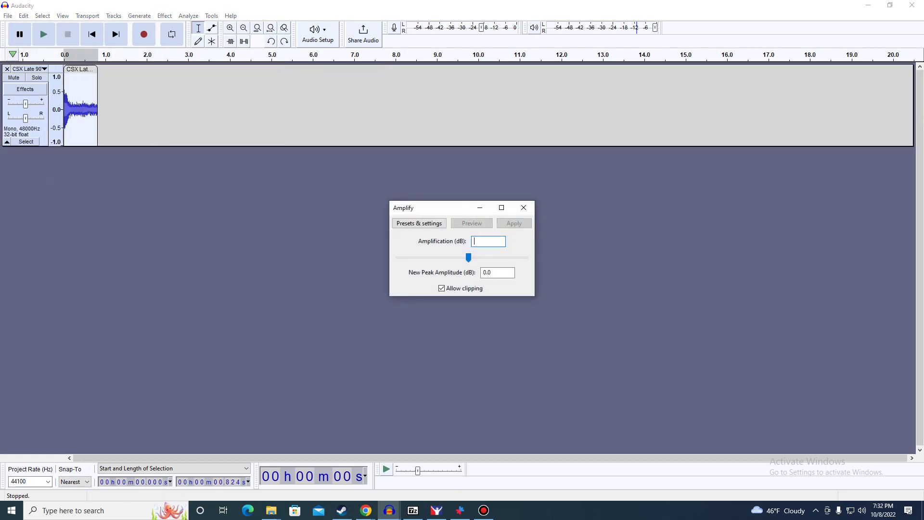
type("7")
key("Return")
Paulstretch the amplified clip with a stretch factor of 4.0 and a time resolution of 0.8 seconds.
left_click(164, 16)
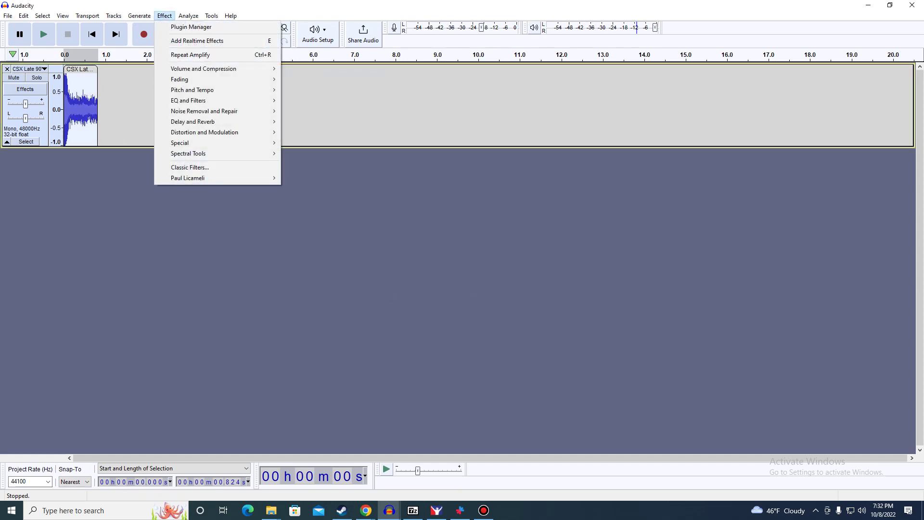
key("Down")
key("Down")
key("Down")
key("Down")
key("Down")
key("Down")
key("Right")
key("Down")
key("Down")
key("Down")
key("Return")
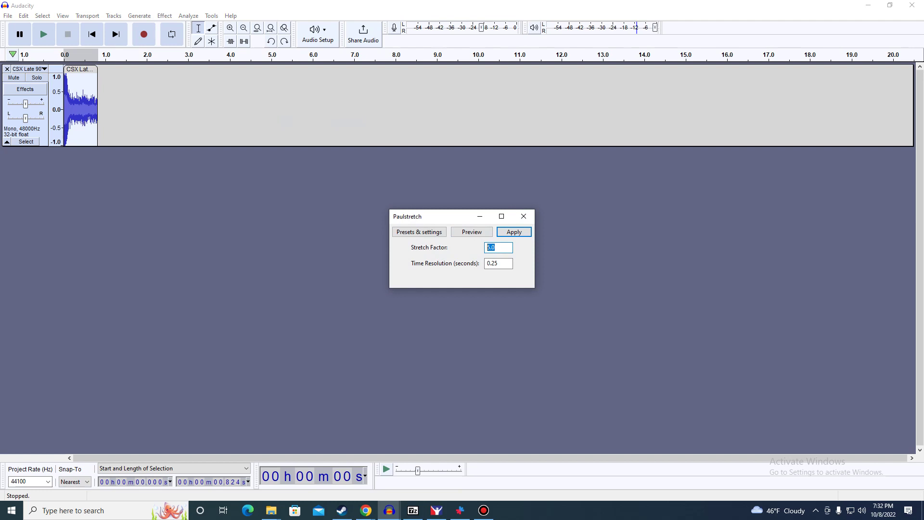
key("Tab")
key("shift+Tab")
key("BackSpace")
type("4")
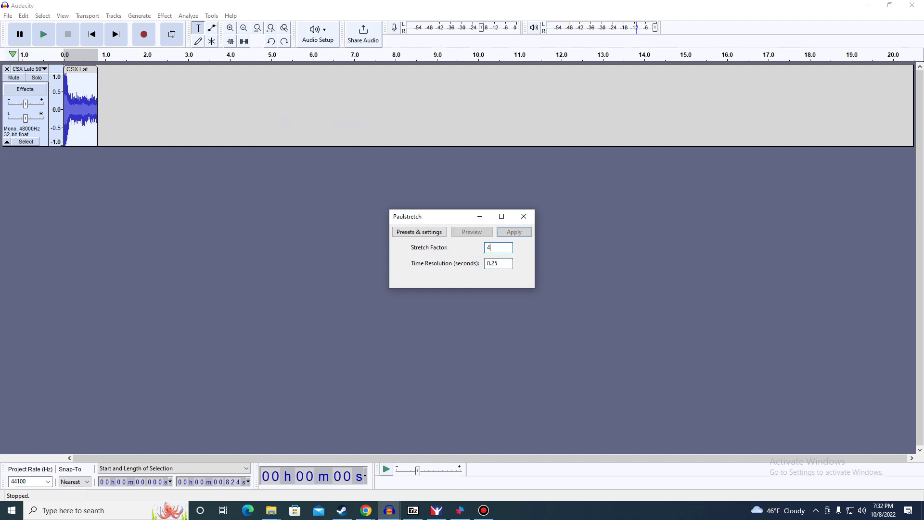
type(".0")
key("Tab")
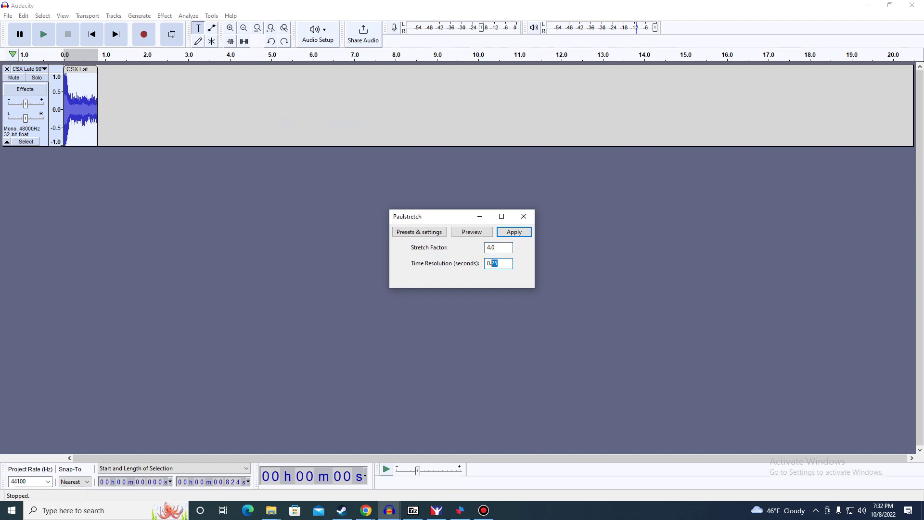
key("BackSpace")
type("0")
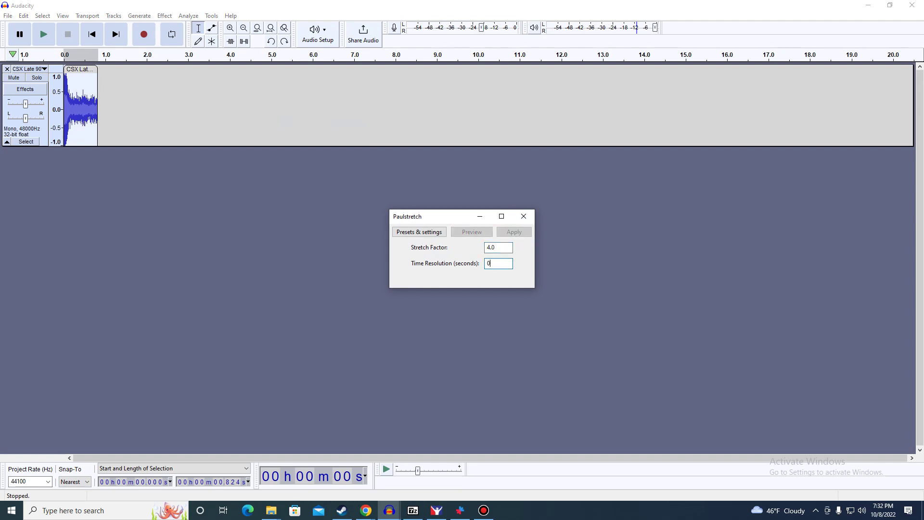
type(".8")
key("shift+Tab")
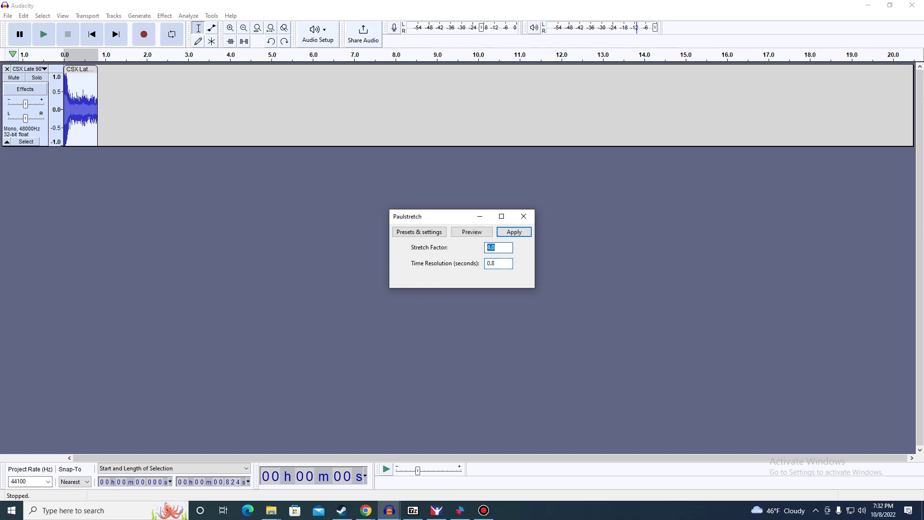
left_click(514, 232)
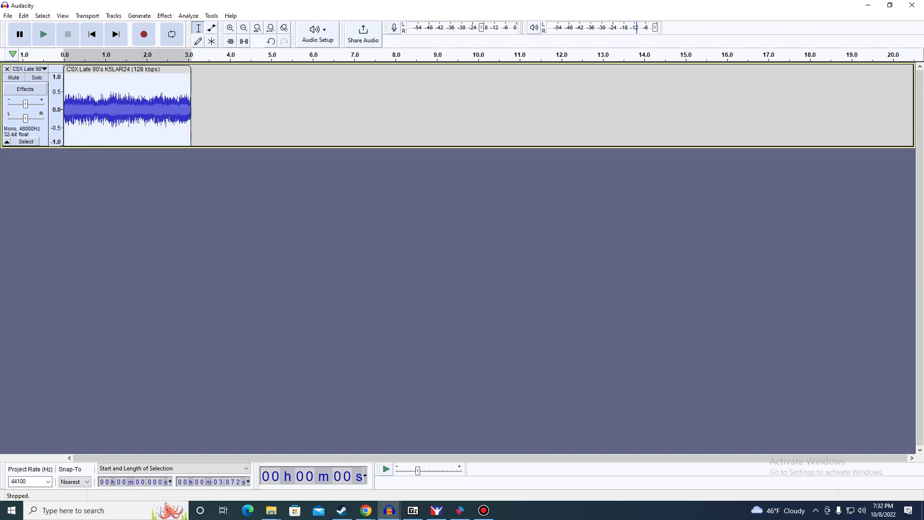
Apply Reverb to the stretched clip with 75% room size, 10 ms pre-delay, 100% reverberance and 50% damping, and play it.
left_click(165, 16)
mouse_move(217, 122)
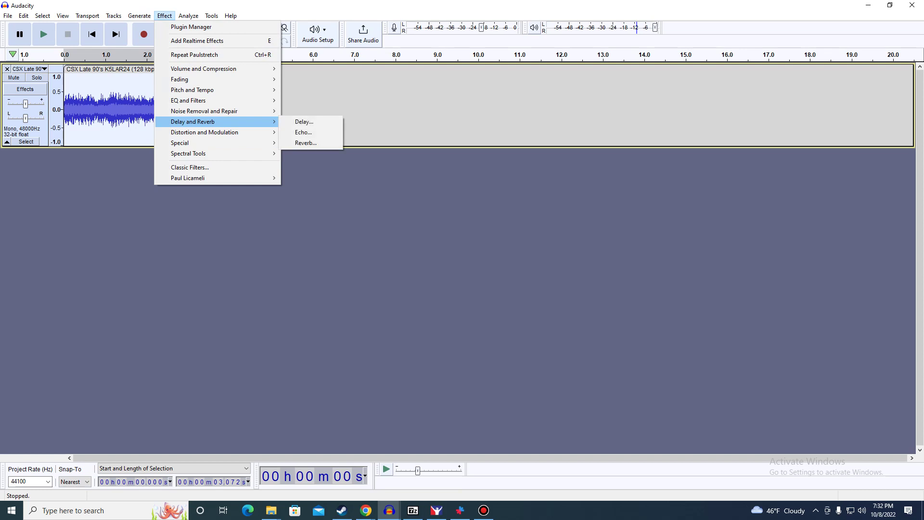
left_click(306, 143)
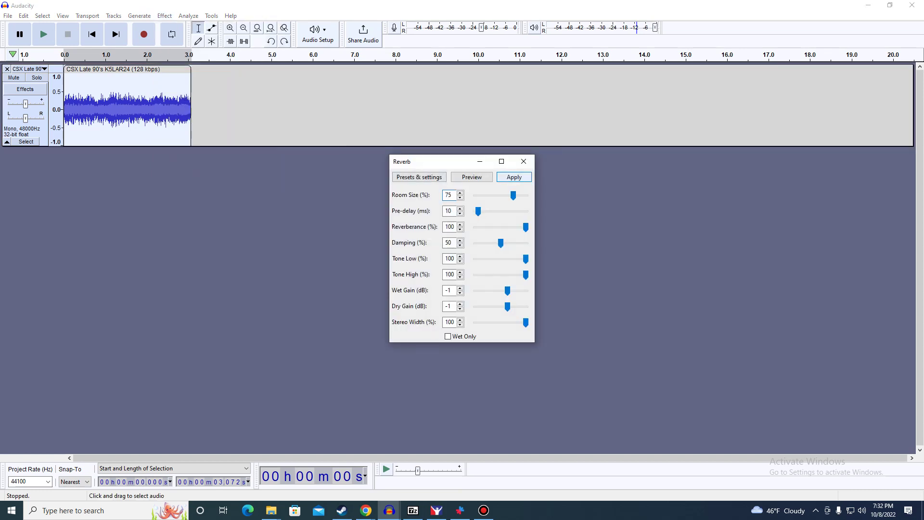
left_click(514, 177)
left_click(44, 33)
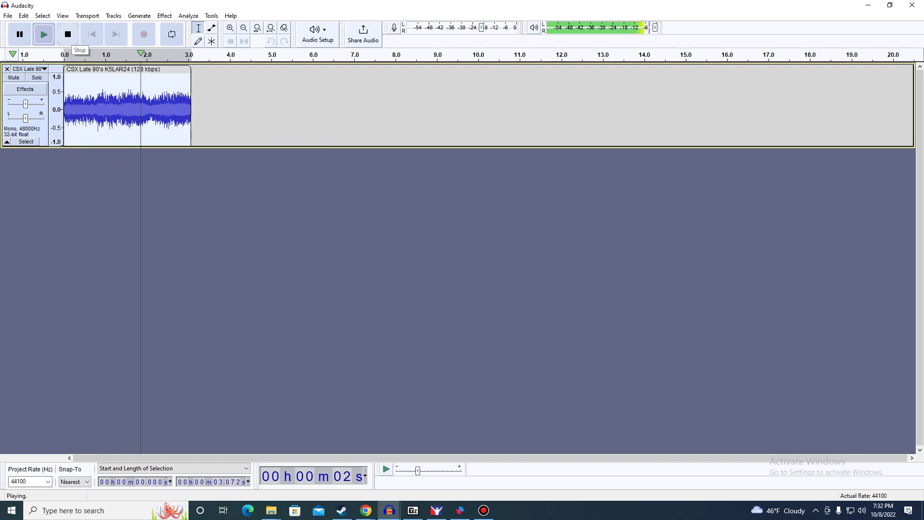
left_click(68, 34)
Export the clip as a Signed 16-bit PCM WAV, replacing K5LA_3_B.wav in the Music folder and leaving the metadata empty.
left_click(8, 15)
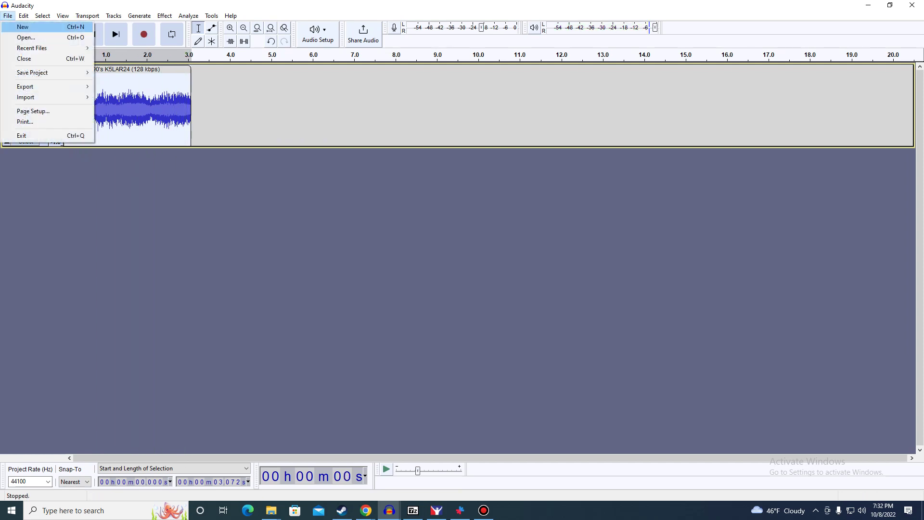
key("Right")
key("Down")
key("Return")
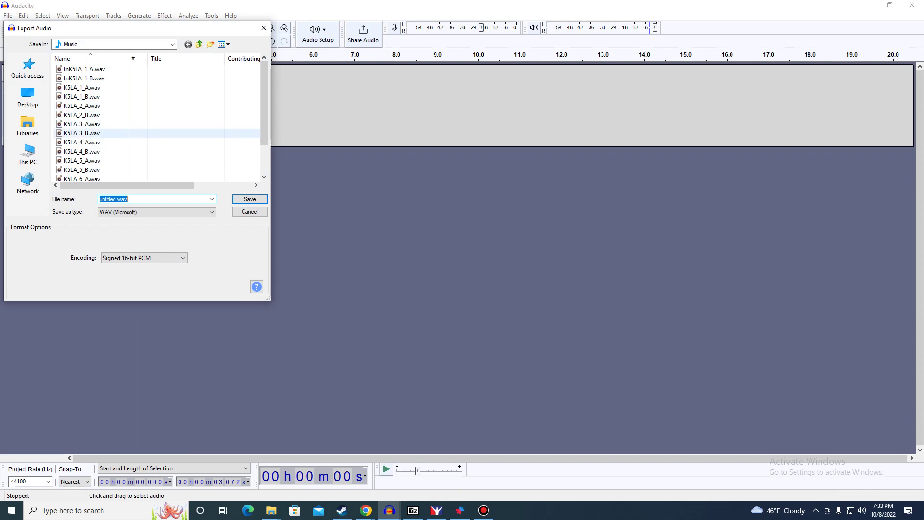
key("Escape")
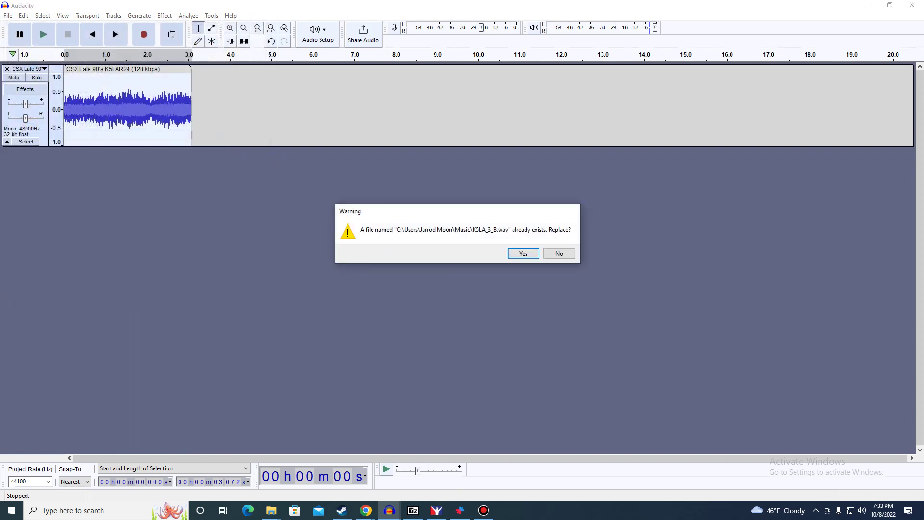
key("Return")
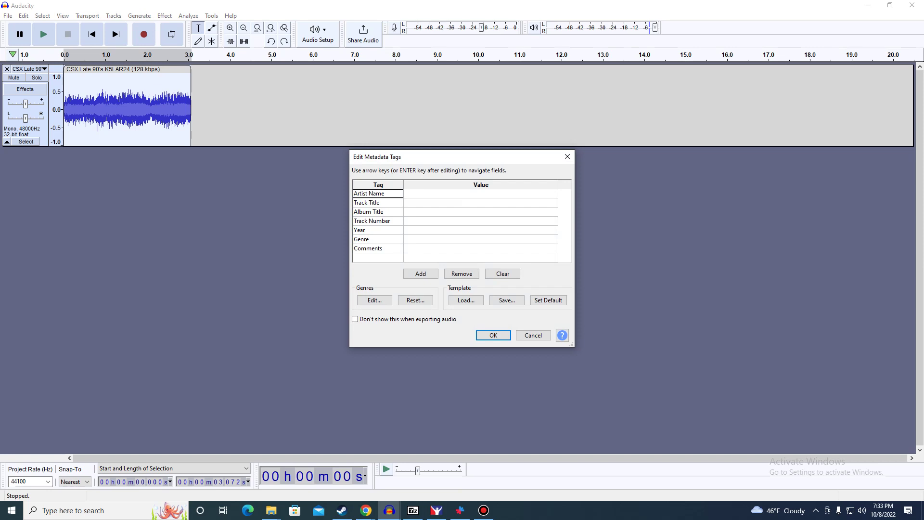
left_click(493, 335)
Undo the Reverb, the Paulstretch and the 7 dB Amplify to get back to the trimmed, unamplified clip.
left_click(23, 16)
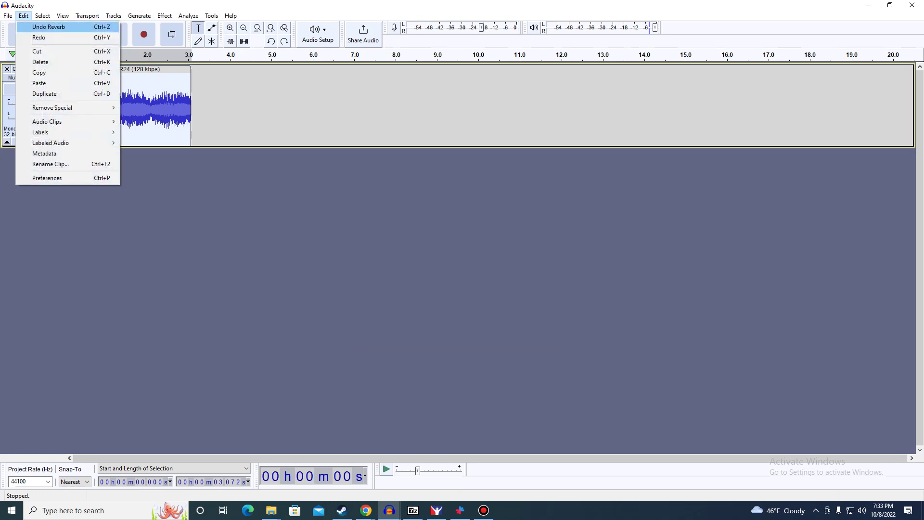
left_click(38, 25)
left_click(23, 16)
left_click(38, 26)
left_click(23, 15)
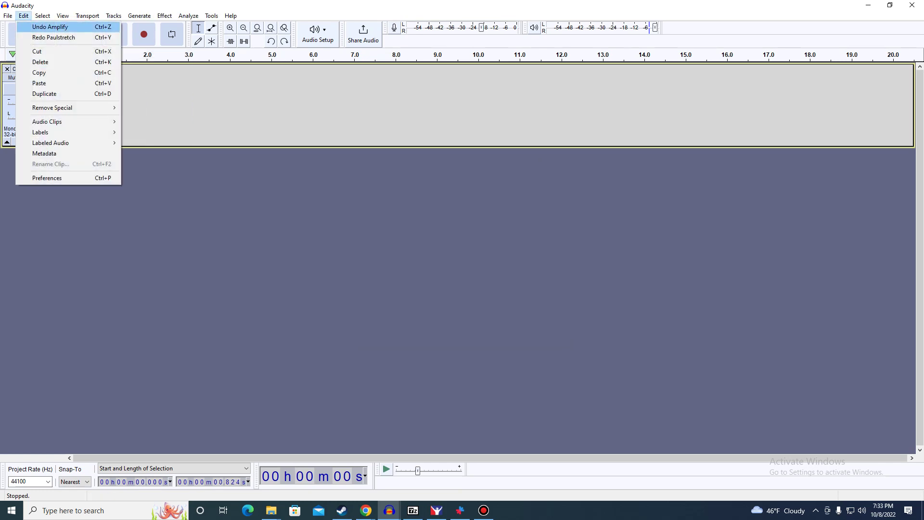
left_click(38, 25)
Amplify the trimmed clip by 10 dB with clipping allowed.
key("alt+c")
key("Down")
key("Down")
key("Down")
key("Right")
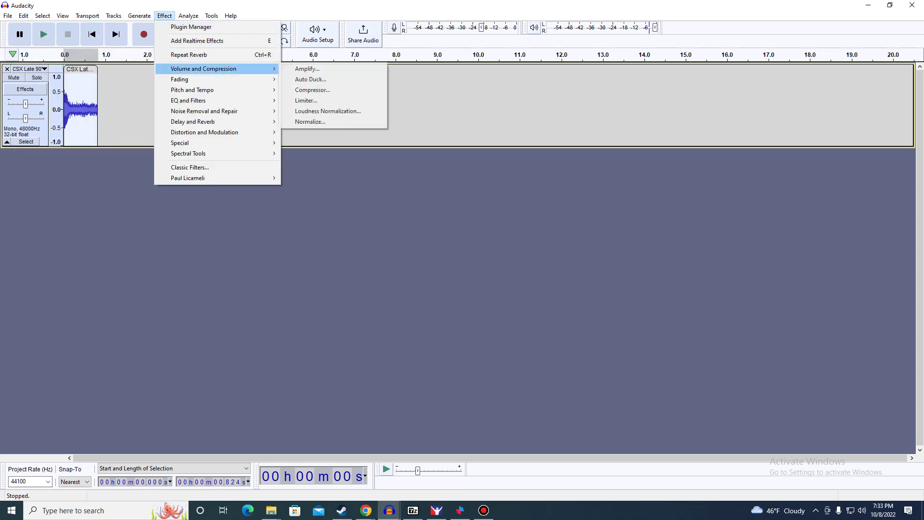
key("Return")
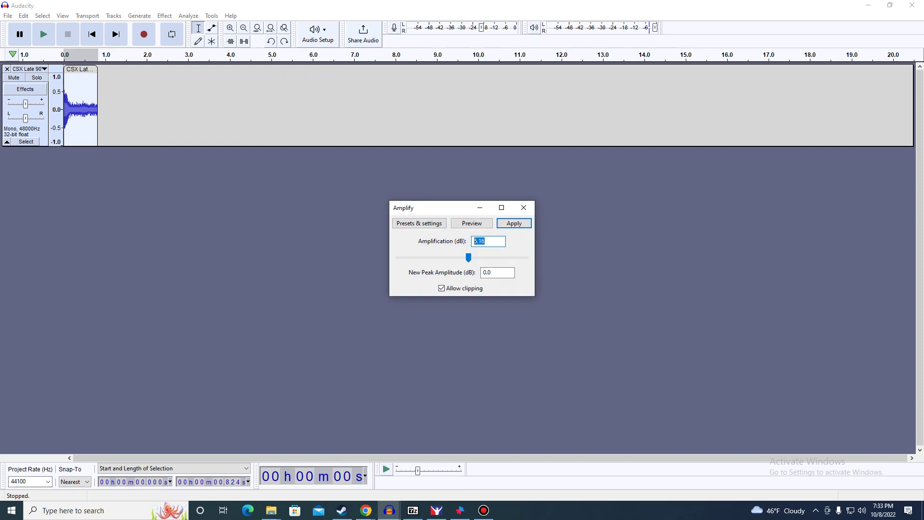
type("10")
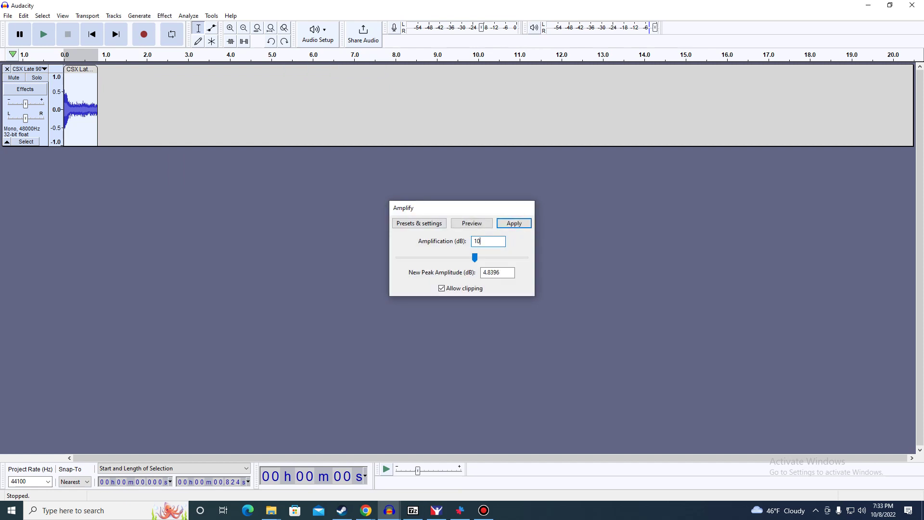
key("Return")
Paulstretch the amplified clip with a stretch factor of 3.0 and a time resolution of 0.8 seconds.
key("alt+c")
key("Down")
key("Down")
key("Down")
key("Down")
key("Down")
key("Right")
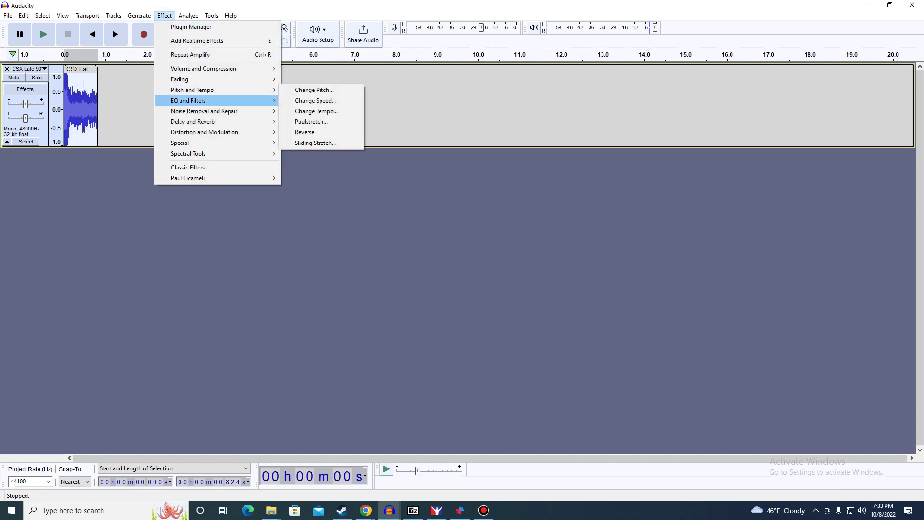
key("Left")
mouse_move(216, 90)
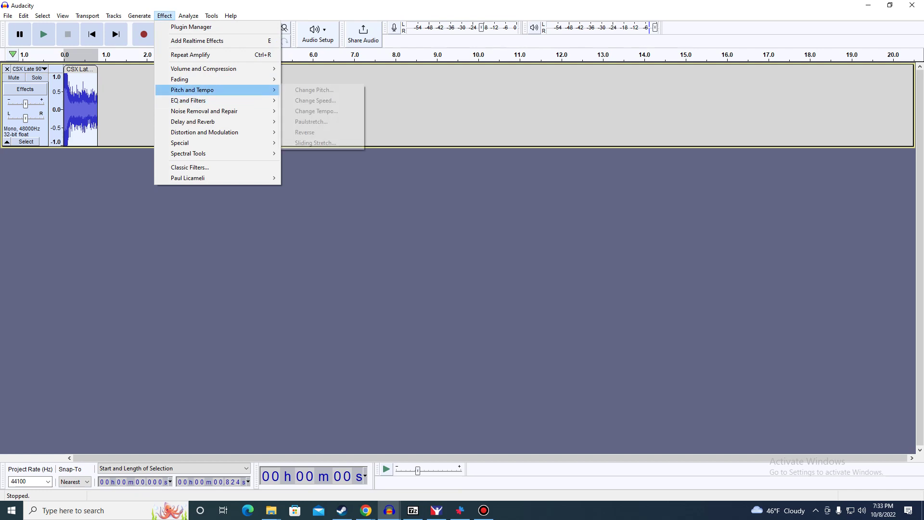
key("Return")
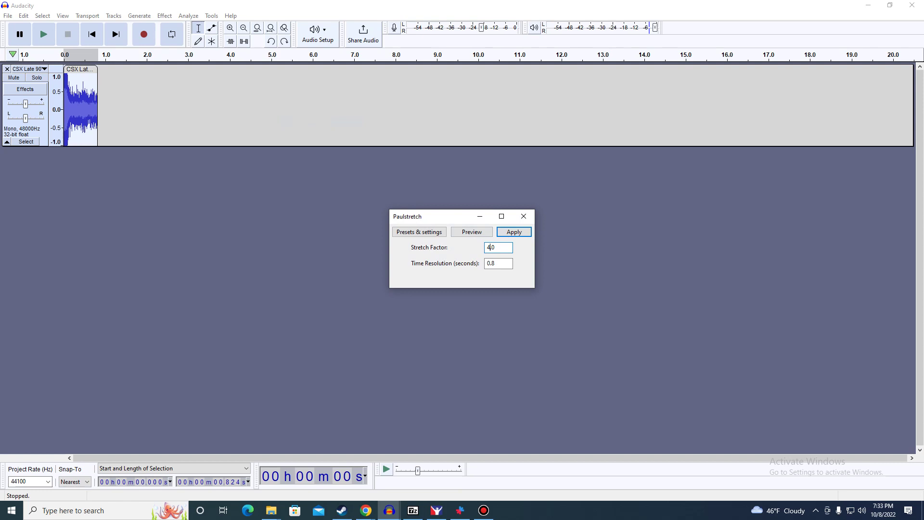
key("BackSpace")
type("3")
key("Return")
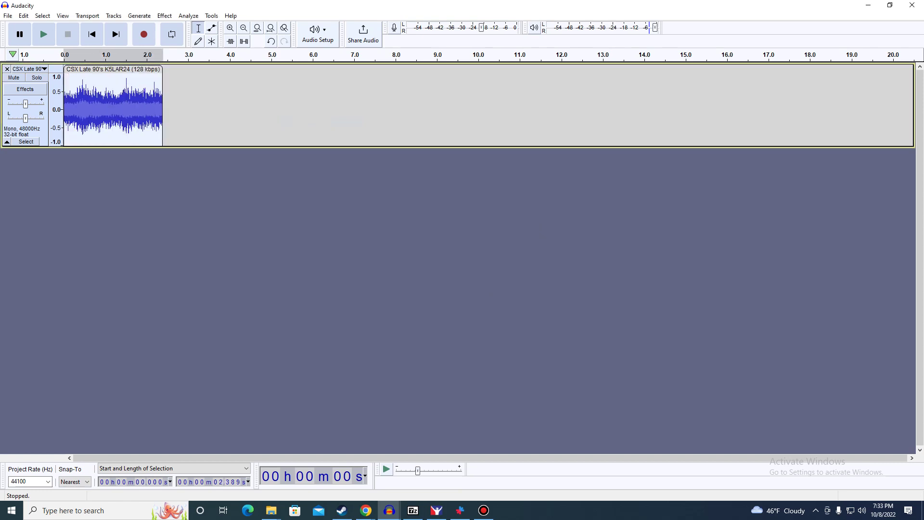
Apply Reverb with 75% room size, 10 ms pre-delay, 100% reverberance and 50% damping to the stretched 10 dB clip, and play it.
left_click(164, 16)
mouse_move(217, 122)
key("Down")
key("Down")
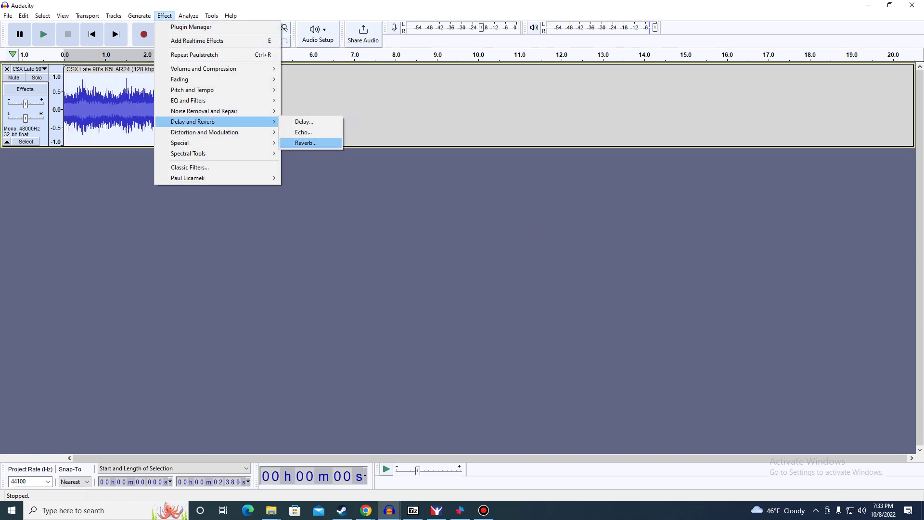
key("Return")
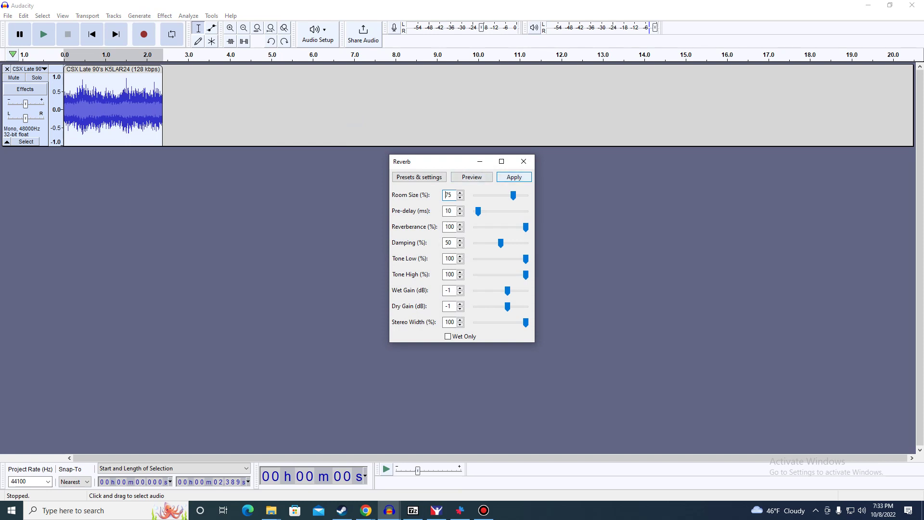
key("Return")
key("space")
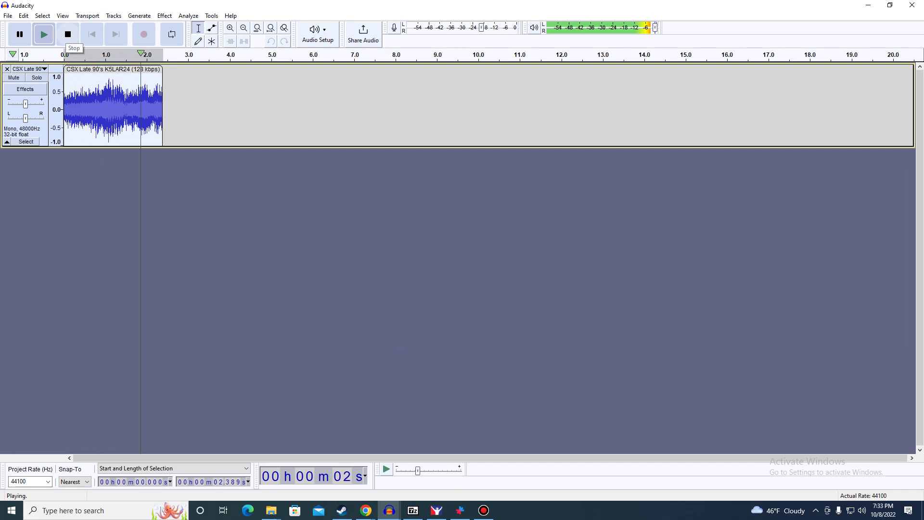
left_click(68, 34)
Export the clip as a Signed 16-bit PCM WAV, replacing K5LA_2_B.wav in the Music folder and leaving the metadata empty.
left_click(7, 16)
mouse_move(24, 85)
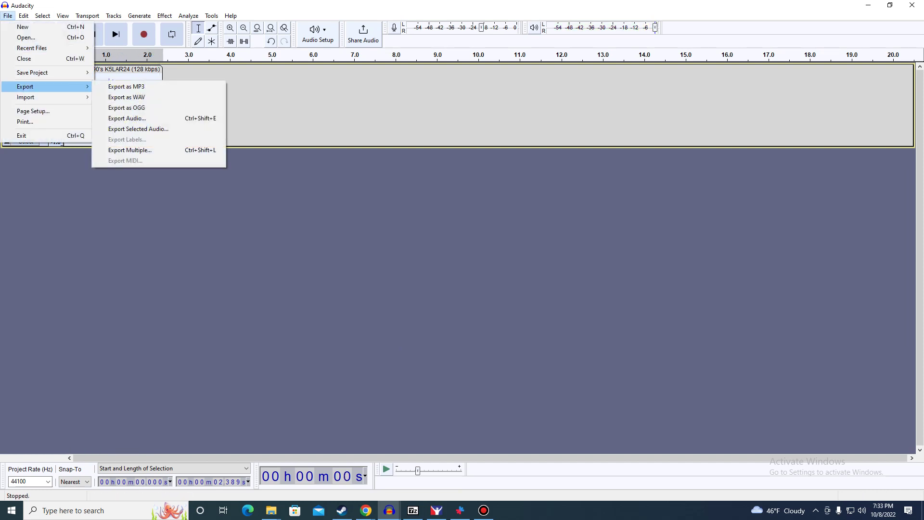
left_click(126, 97)
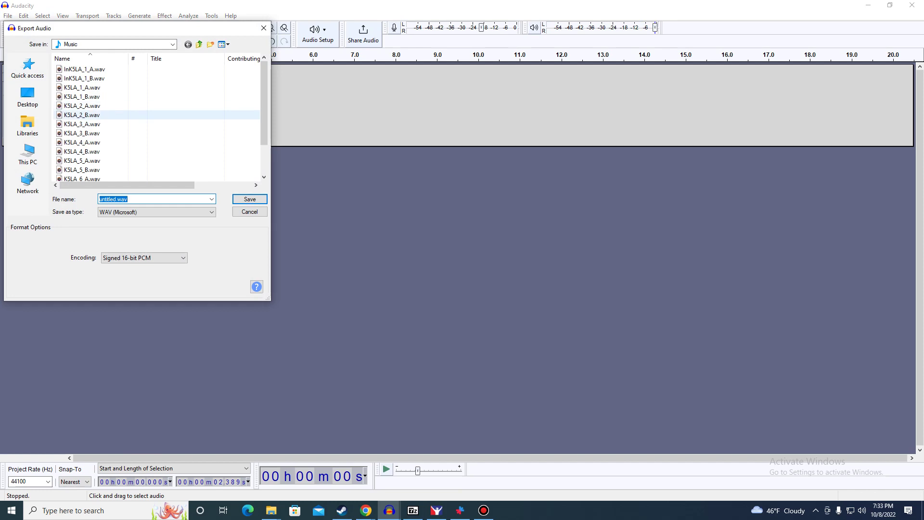
double_click(82, 115)
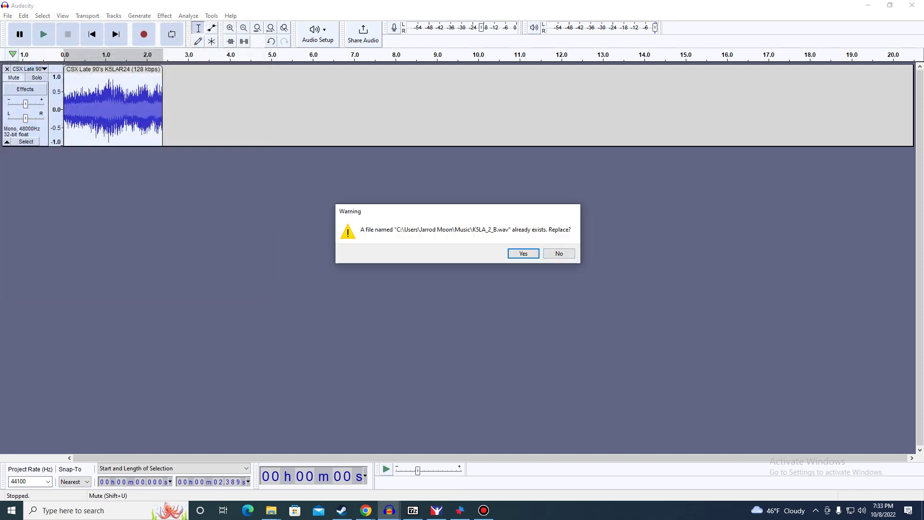
key("Return")
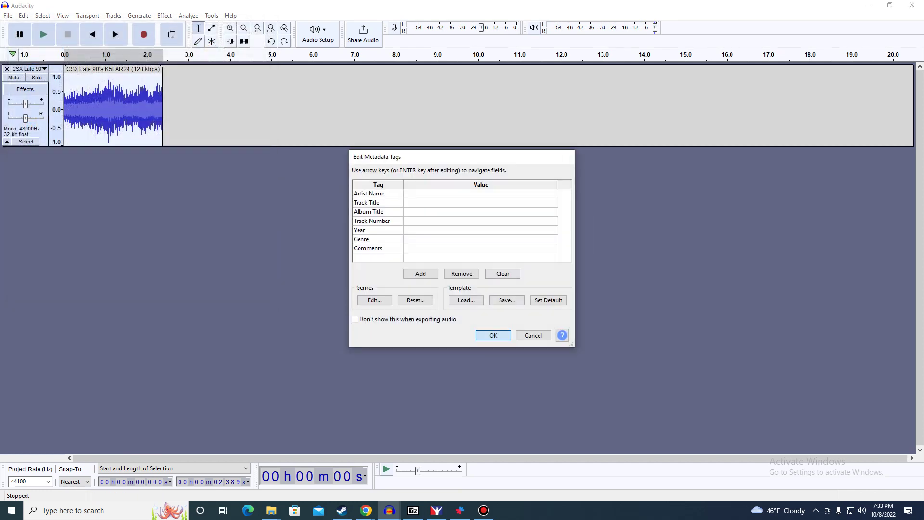
key("Return")
Undo the Reverb, the Paulstretch and the 10 dB Amplify to restore the trimmed, unamplified clip.
left_click(23, 16)
left_click(26, 27)
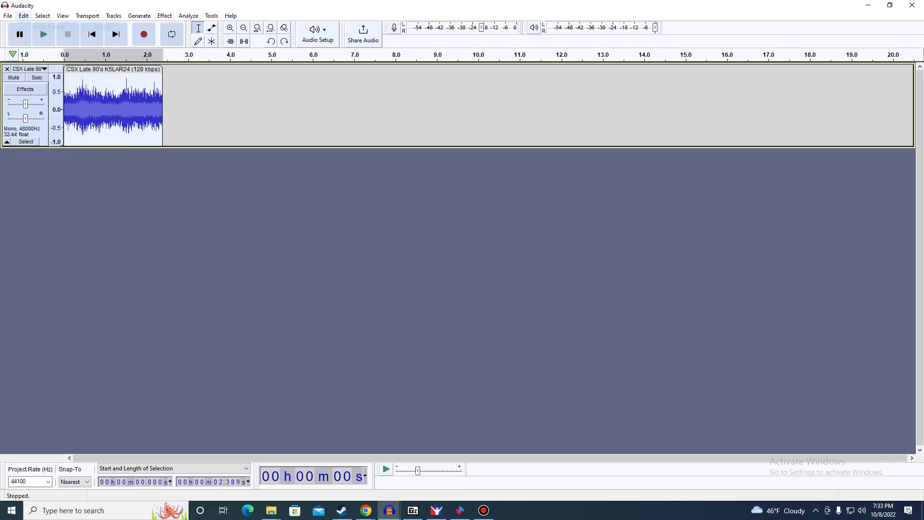
left_click(23, 15)
left_click(26, 37)
left_click(23, 15)
left_click(48, 27)
left_click(23, 15)
left_click(48, 27)
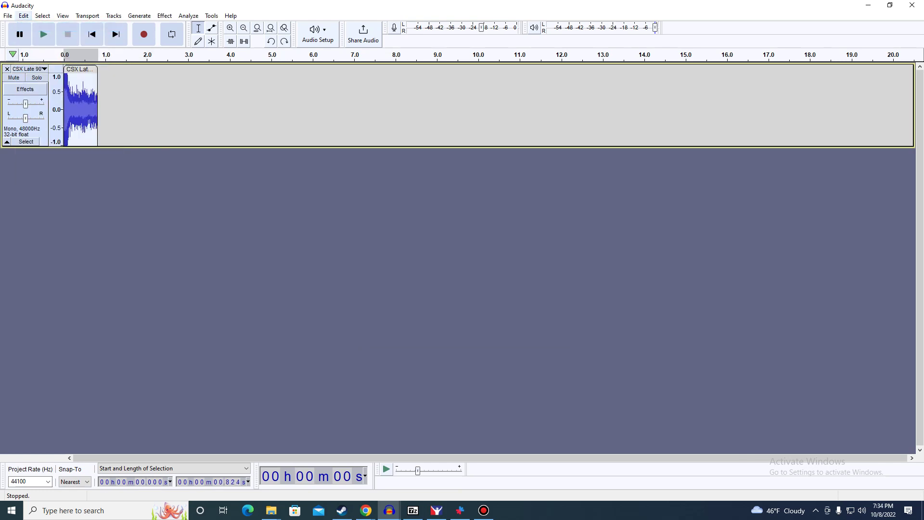
left_click(23, 15)
left_click(48, 27)
Amplify the trimmed horn clip by 12 dB.
left_click(164, 15)
key("Down")
key("Down")
key("Right")
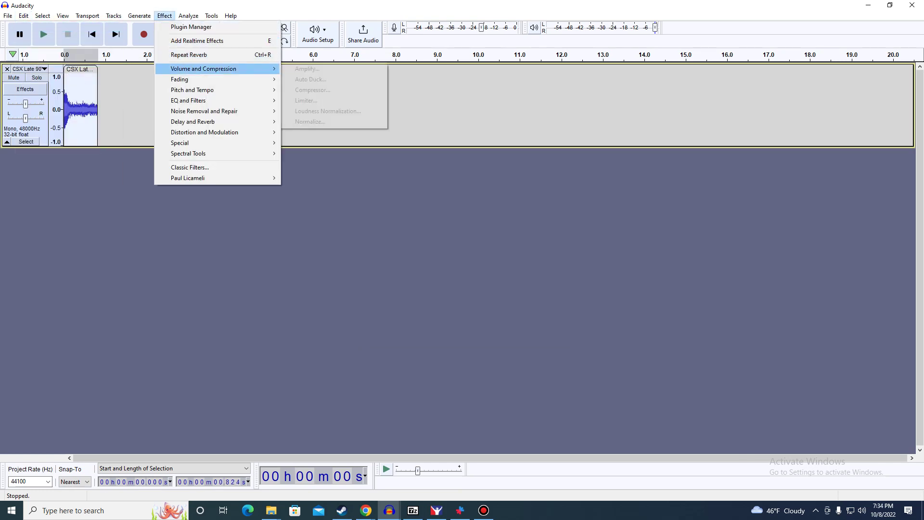
key("Down")
key("Return")
key("Return")
key("alt+c")
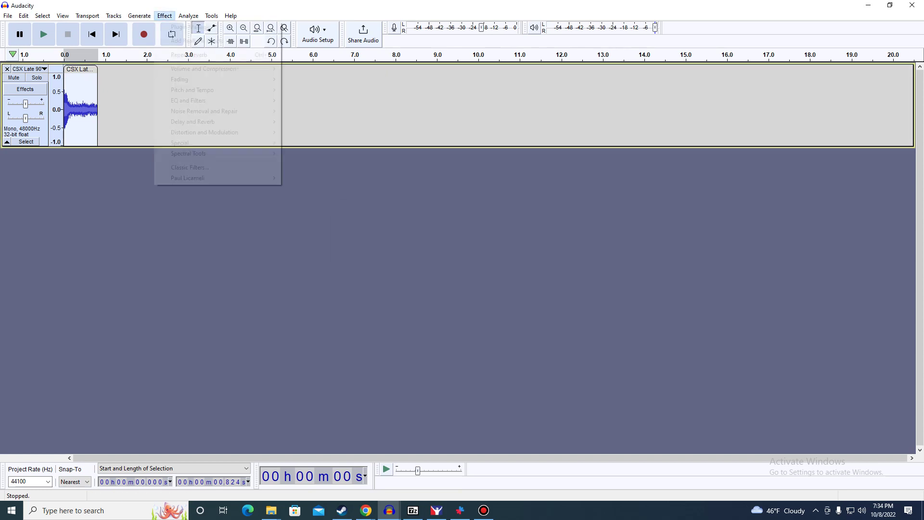
key("Down")
key("Down")
key("Right")
key("Down")
key("Up")
key("Return")
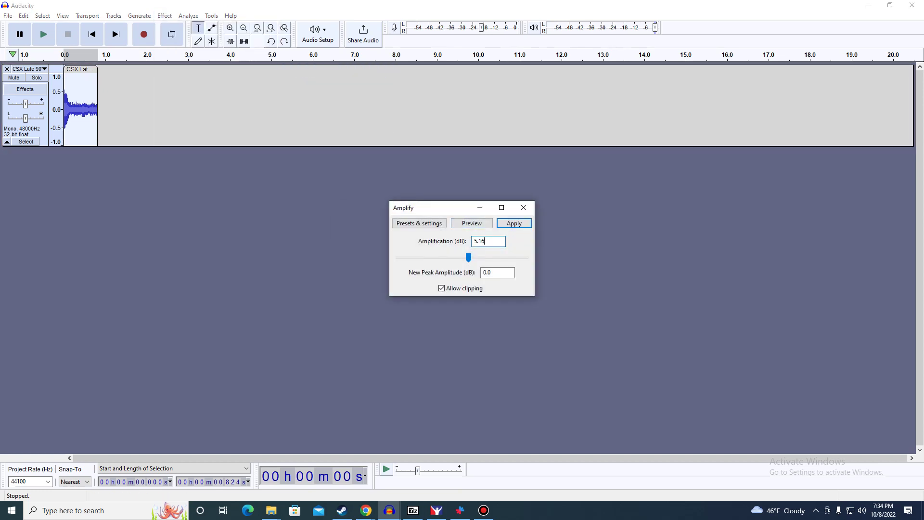
key("BackSpace")
type("12")
key("Return")
Paulstretch the 12 dB clip with a stretch factor of 3.0 and a time resolution of 0.8 seconds.
left_click(164, 15)
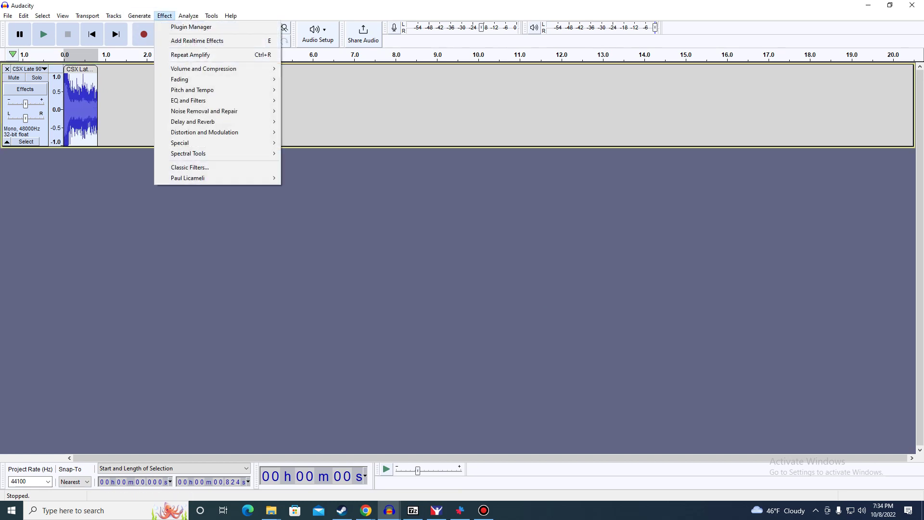
key("Up")
key("Right")
key("Down")
key("Down")
key("Down")
key("Return")
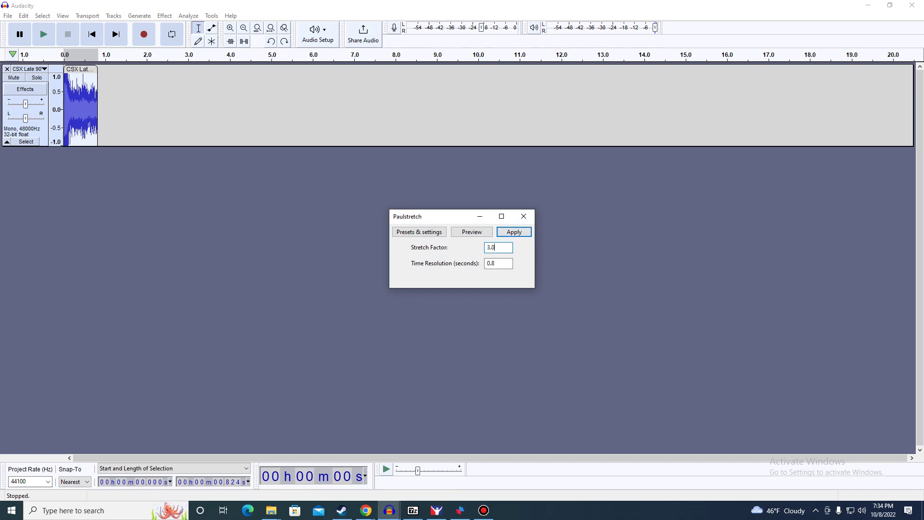
key("Return")
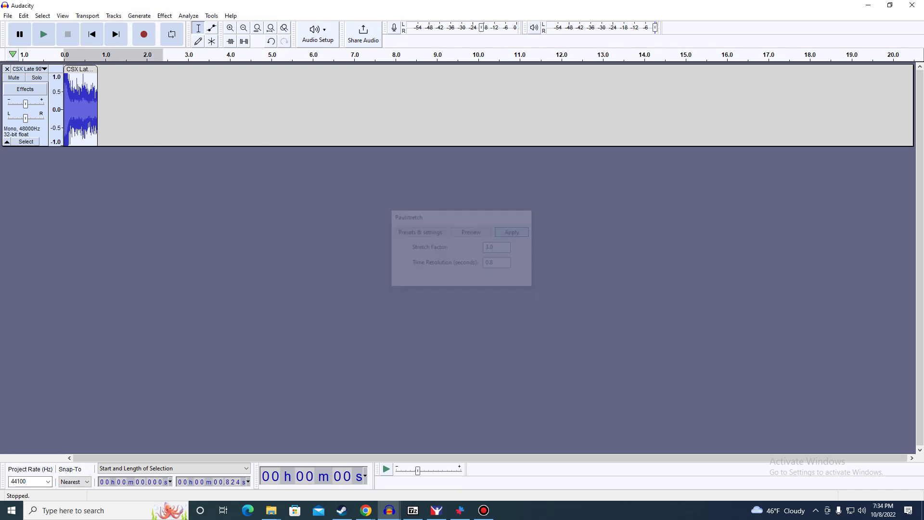
Apply Reverb to the stretched 12 dB clip with 75% room size, 10 ms pre-delay, 100% reverberance and 50% damping.
key("alt+c")
key("Down")
key("Down")
key("Down")
key("Down")
key("Down")
key("Down")
key("Down")
key("Down")
key("Right")
key("Left")
key("Down")
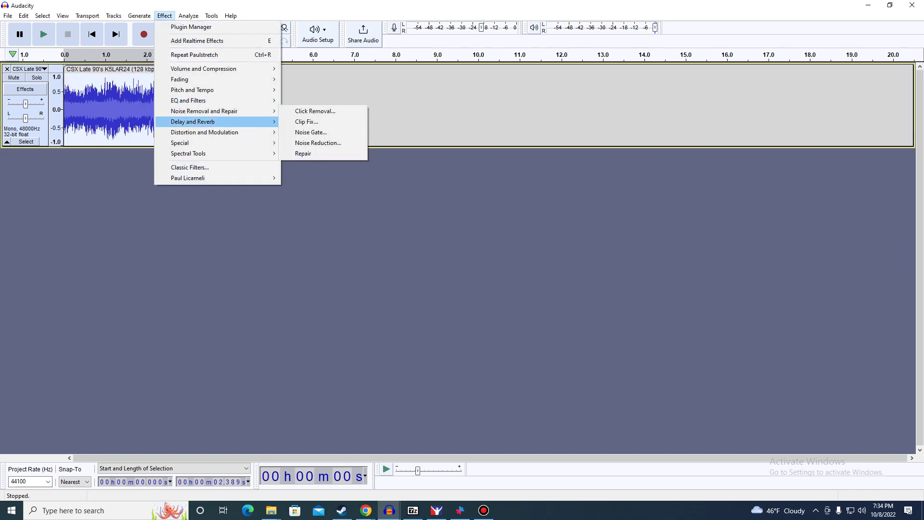
key("Right")
key("Down")
key("Down")
key("Return")
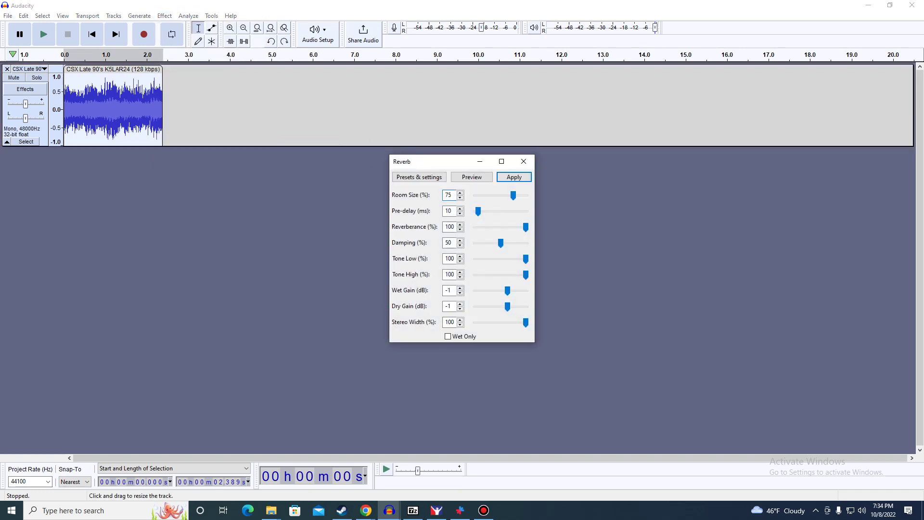
key("Return")
Export the clip as a Signed 16-bit PCM WAV, replacing K5LA_1_B.wav in the Music folder and leaving the metadata empty.
key("alt+f")
key("Down")
key("Down")
key("Down")
key("Down")
key("Down")
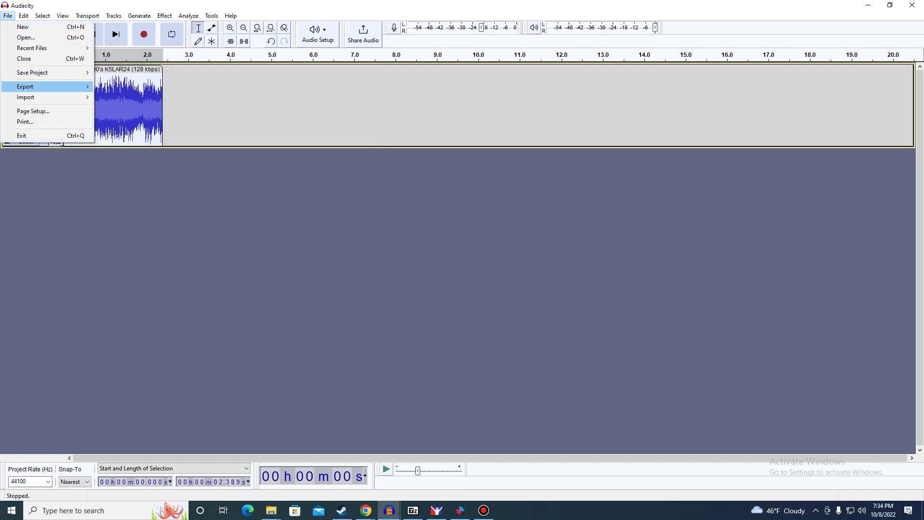
key("Right")
key("Down")
key("Return")
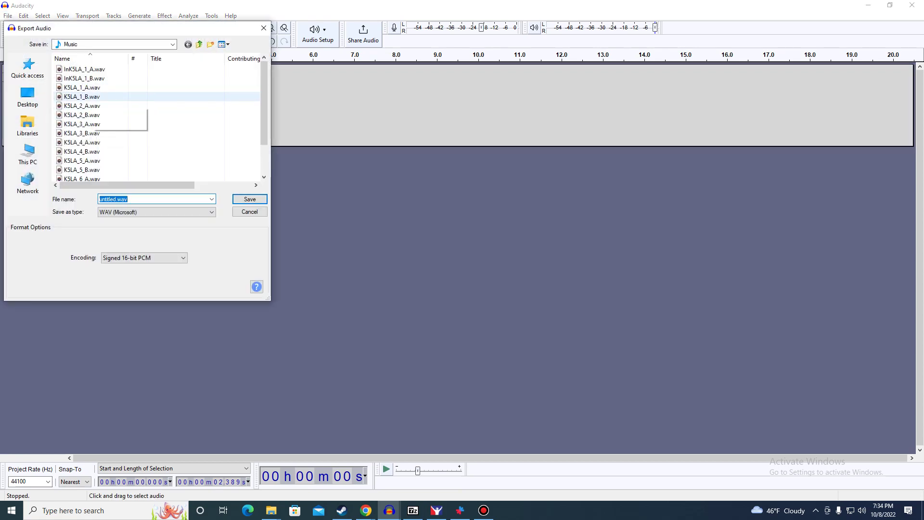
double_click(81, 97)
left_click(521, 251)
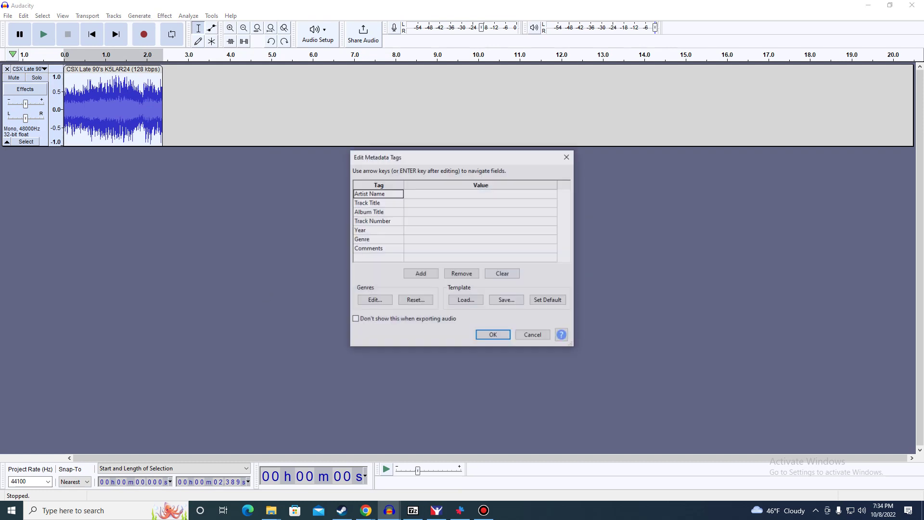
key("Return")
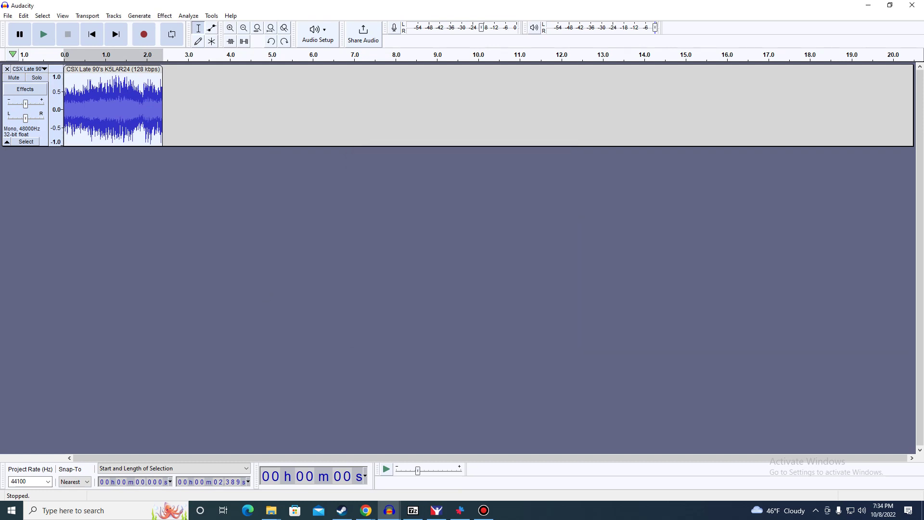
Undo the Reverb, the Paulstretch and the 12 dB Amplify to restore the trimmed, unamplified clip.
left_click(23, 15)
left_click(53, 27)
left_click(23, 15)
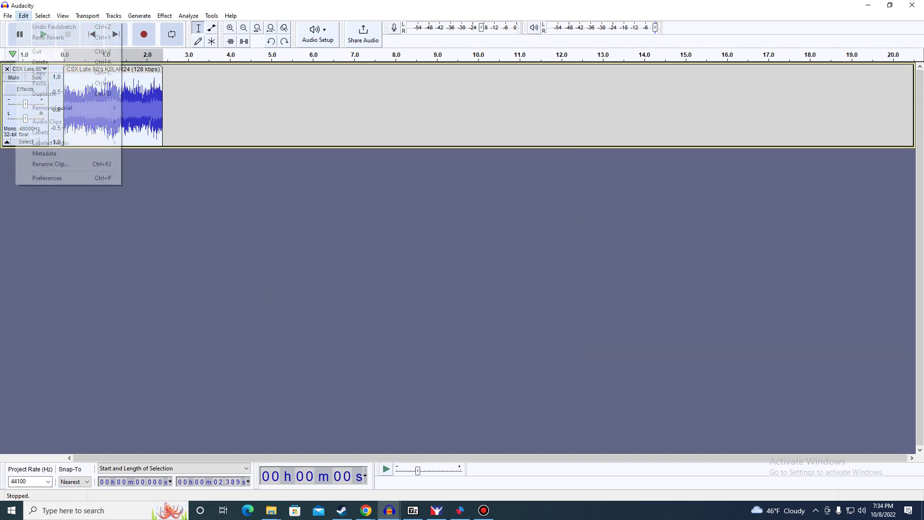
left_click(53, 26)
left_click(23, 16)
left_click(54, 26)
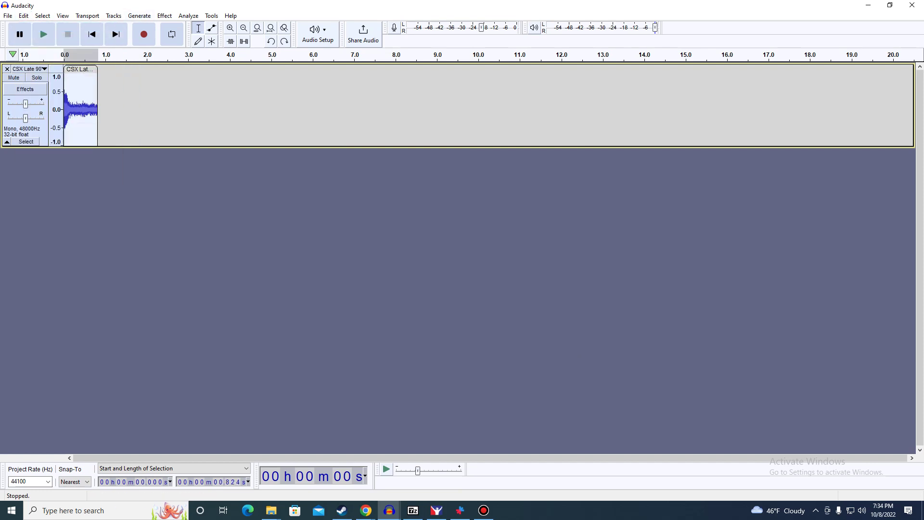
left_click(23, 15)
left_click(23, 15)
Apply a Low-Pass Filter at 1000 Hz with a 24 dB per octave roll-off to the trimmed clip, and play it.
left_click(164, 15)
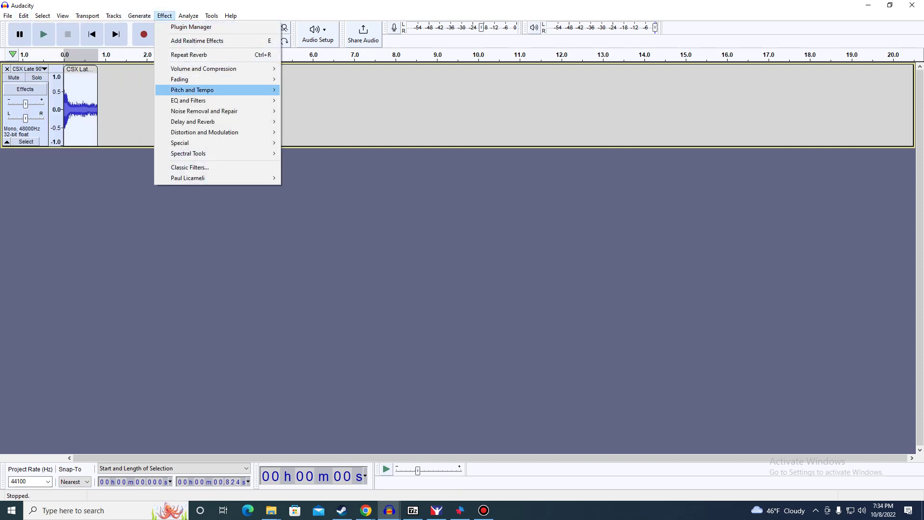
key("Down")
key("Right")
key("Down")
key("Down")
key("Down")
key("Down")
key("Return")
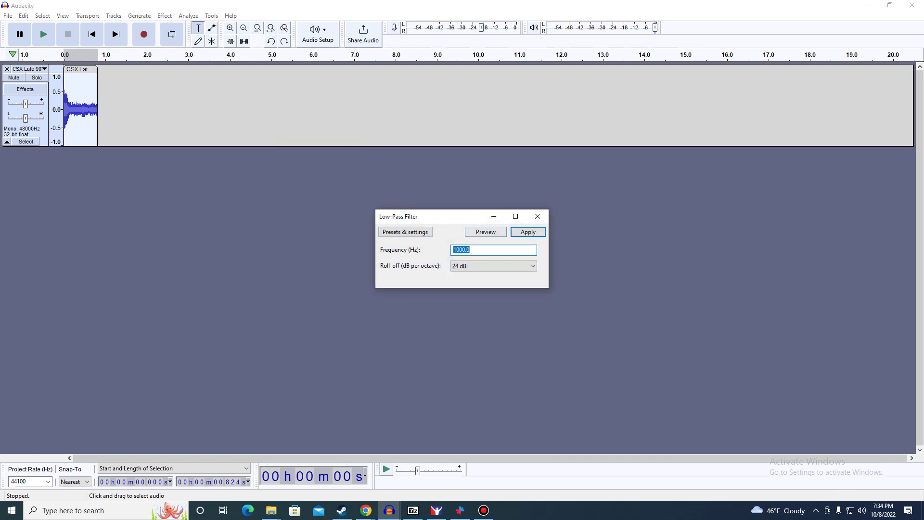
key("Return")
key("space")
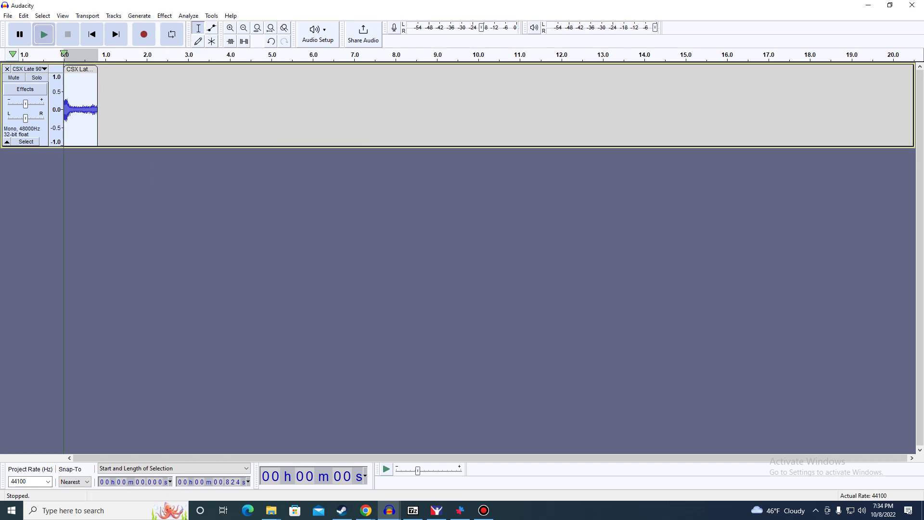
Export the filtered clip as a Signed 16-bit PCM WAV, replacing InK5LA_1_B.wav in the Music folder and leaving the metadata empty.
key("alt+f")
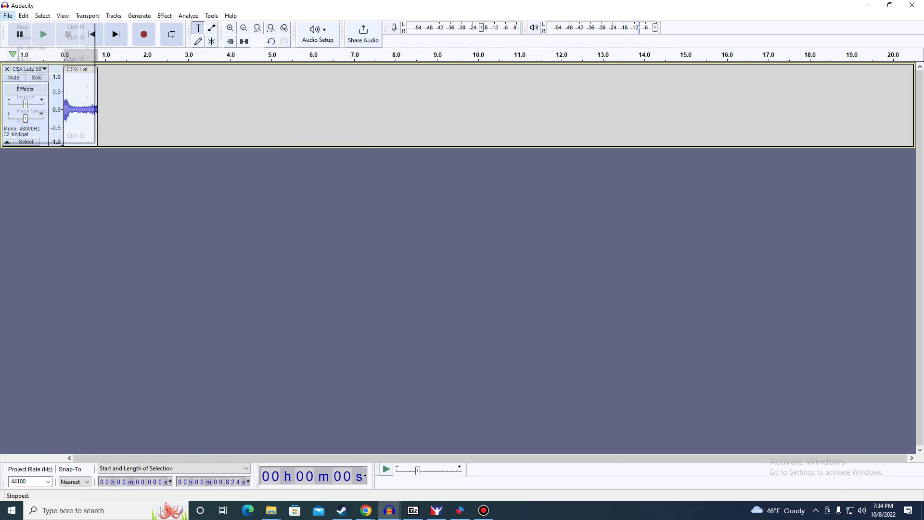
key("Down")
key("Down")
key("Down")
key("Down")
key("Down")
key("Right")
key("Down")
key("Return")
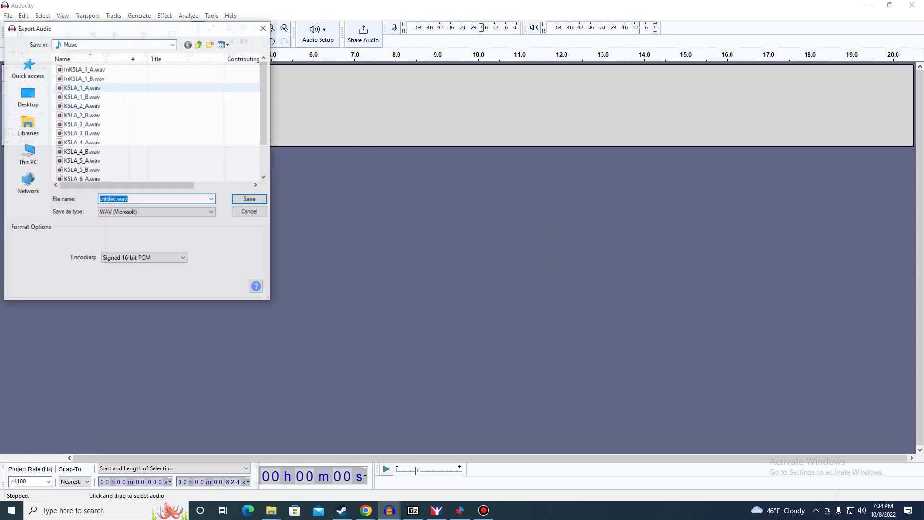
left_click(84, 78)
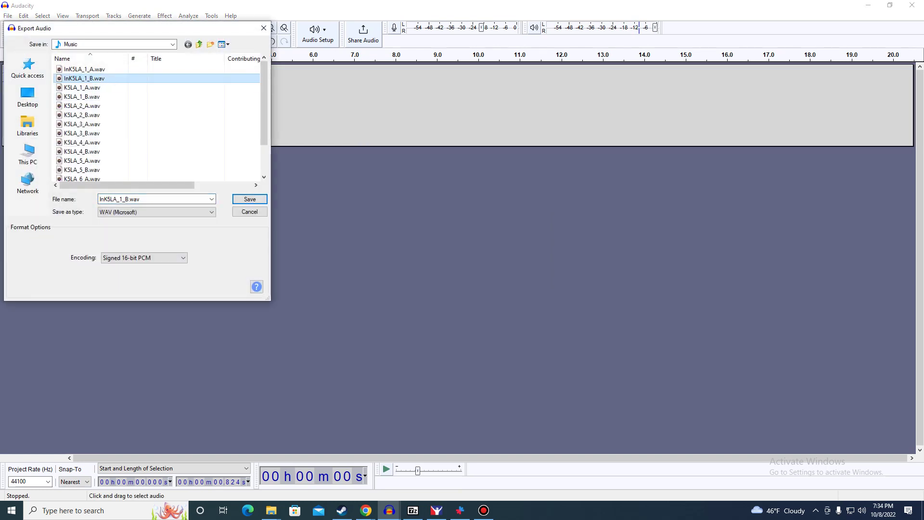
key("Return")
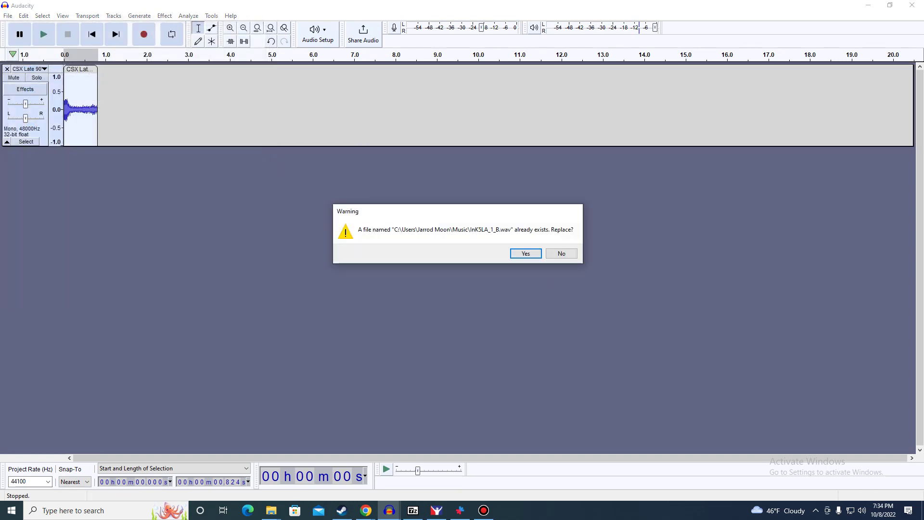
key("Return")
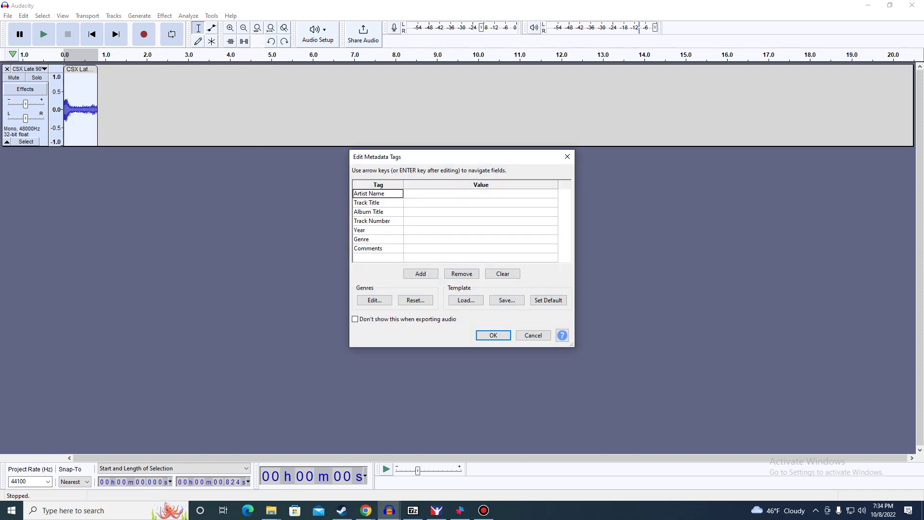
key("Return")
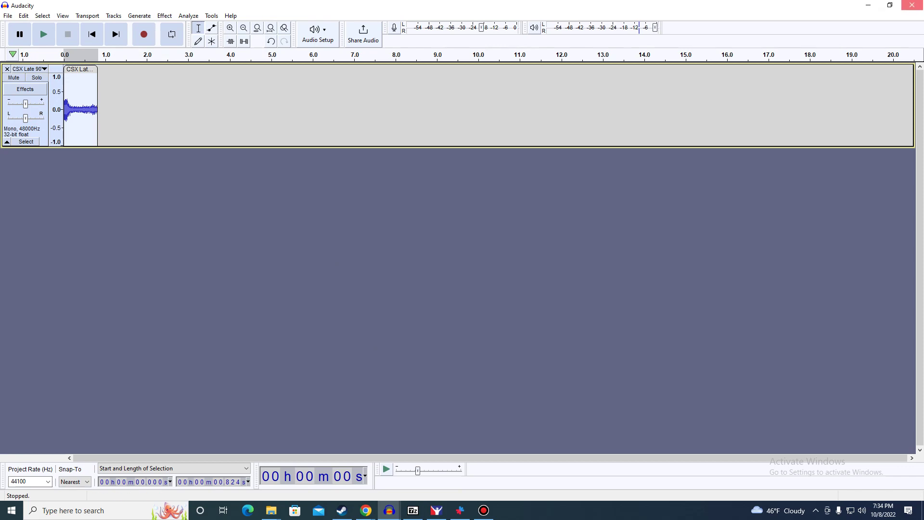
Close the trimmed clip's project without saving and minimize the next project window.
left_click(912, 5)
left_click(482, 251)
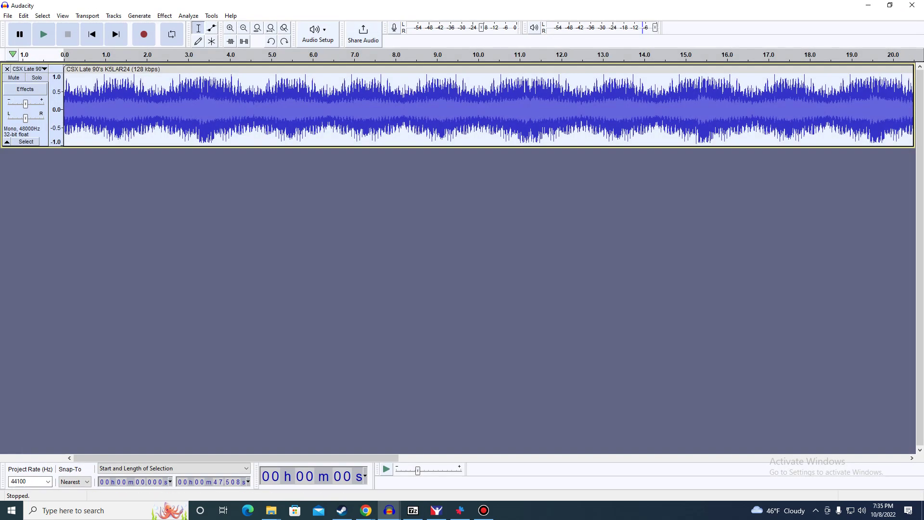
left_click(868, 5)
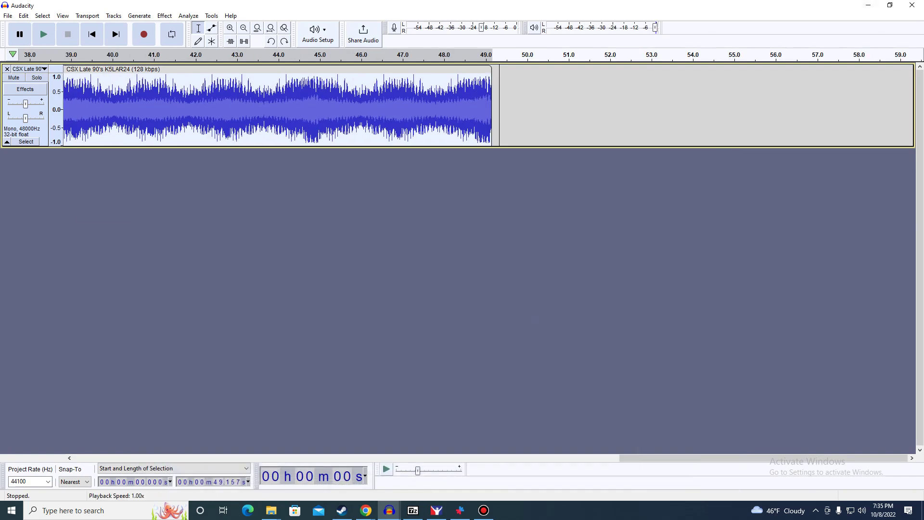
Switch to the project holding the steady horn clip with the loud opening, and play its beginning.
left_click(389, 510)
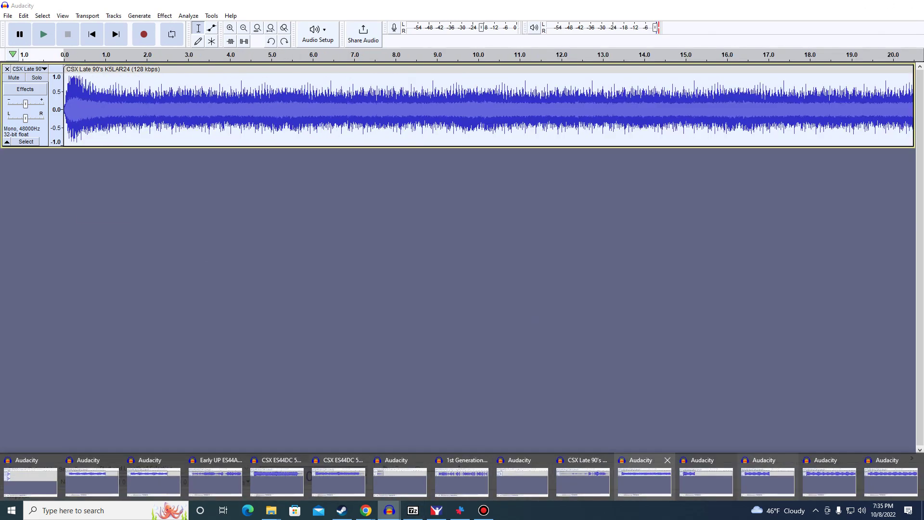
left_click(645, 481)
key("space")
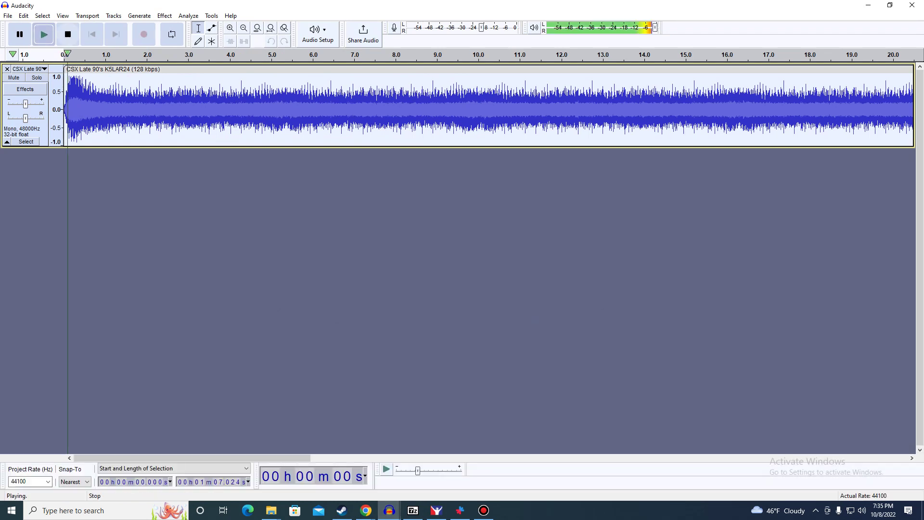
left_click(67, 35)
Apply a Low-Pass Filter at 1000 Hz with a 24 dB per octave roll-off to the whole long horn clip.
left_click(164, 15)
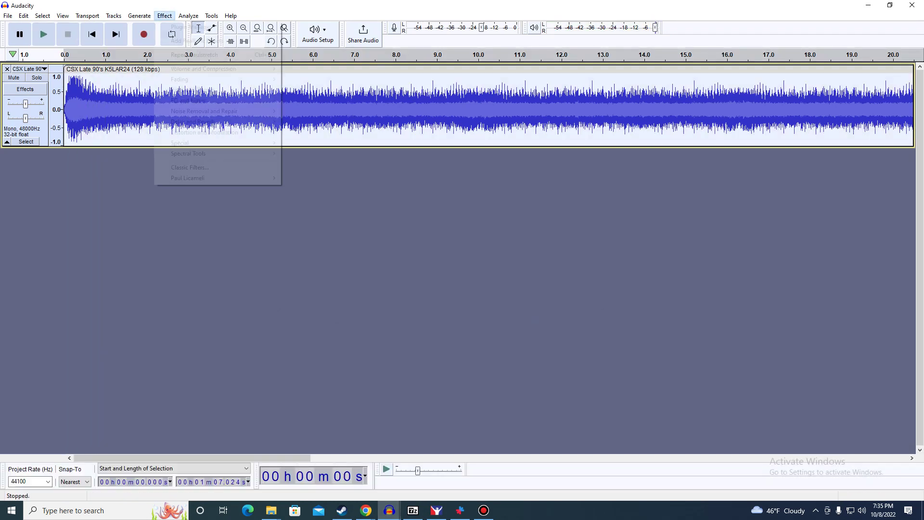
mouse_move(216, 121)
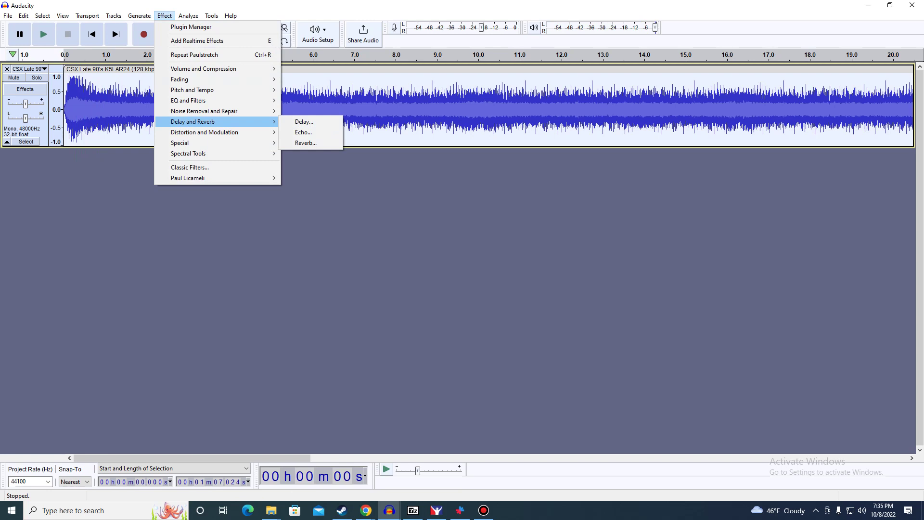
mouse_move(217, 79)
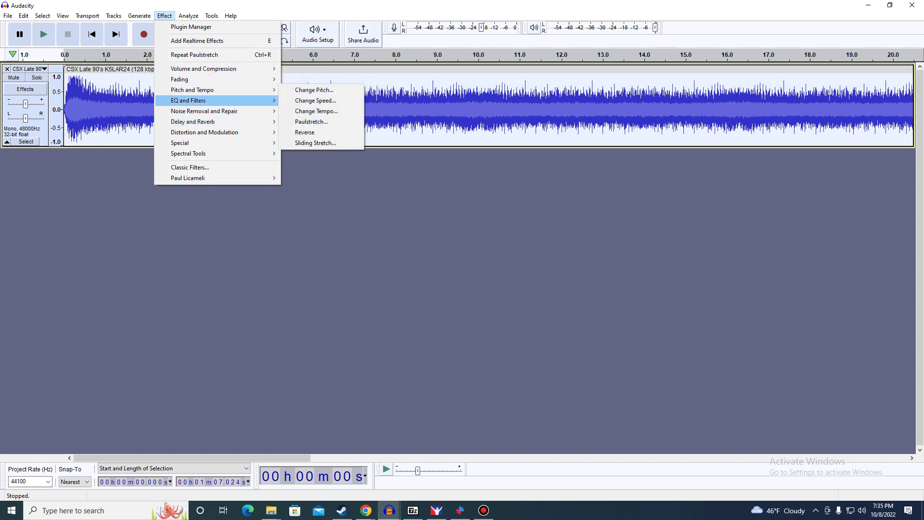
mouse_move(193, 100)
left_click(315, 143)
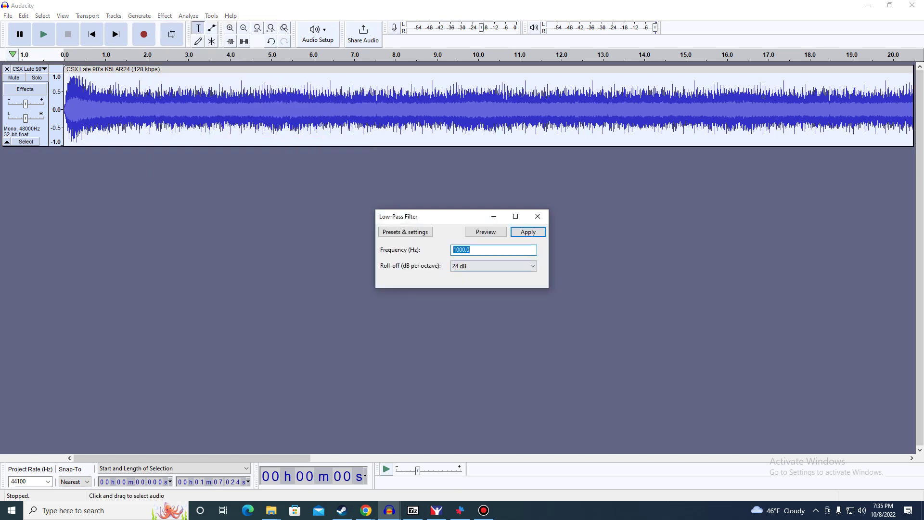
key("Return")
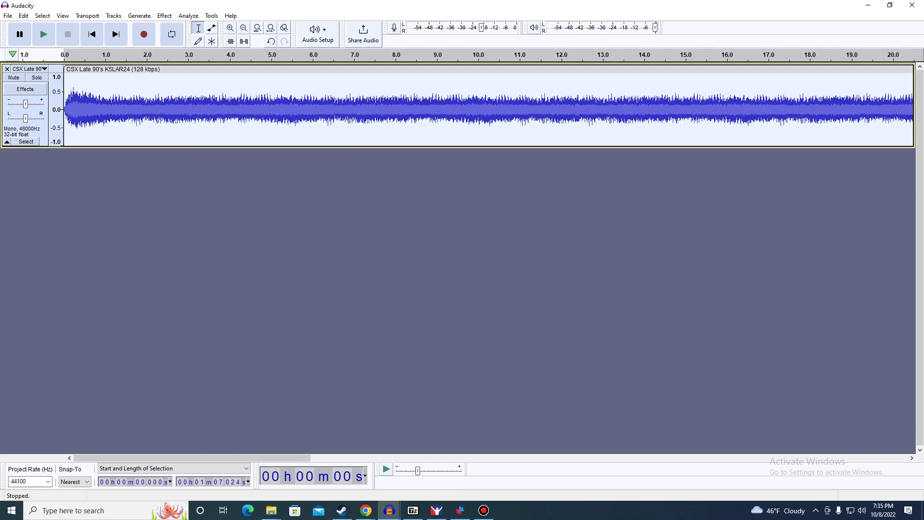
left_click(8, 15)
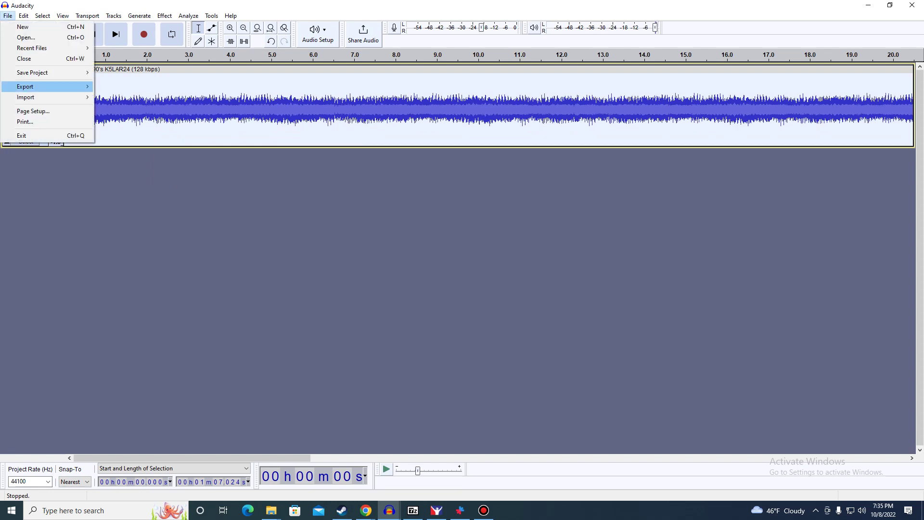
mouse_move(48, 87)
left_click(125, 108)
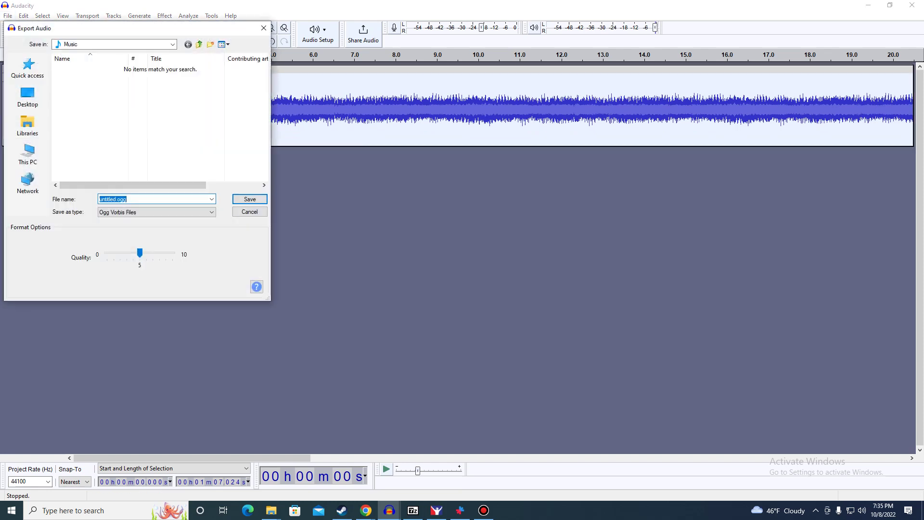
key("Escape")
Export the filtered long clip as a Signed 16-bit PCM WAV, replacing InK5LA_1_A.wav in the Music folder.
key("alt+f")
key("e")
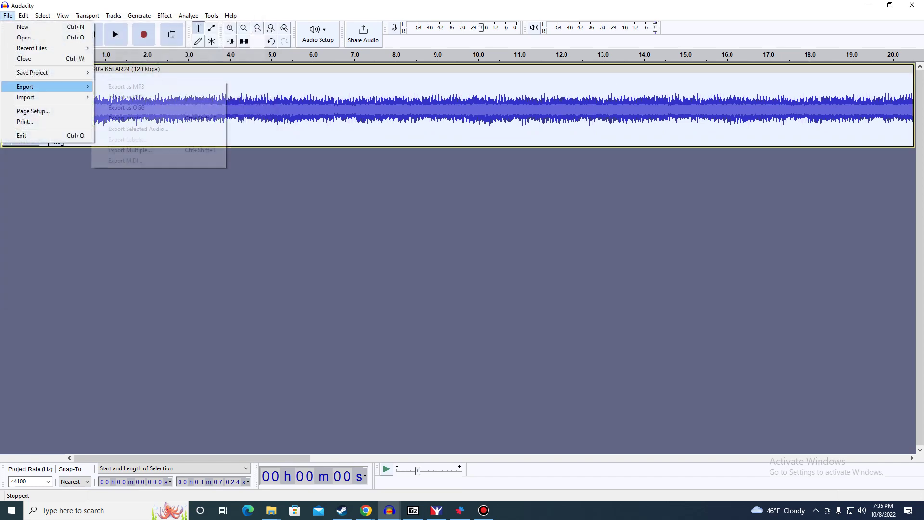
key("Down")
key("Return")
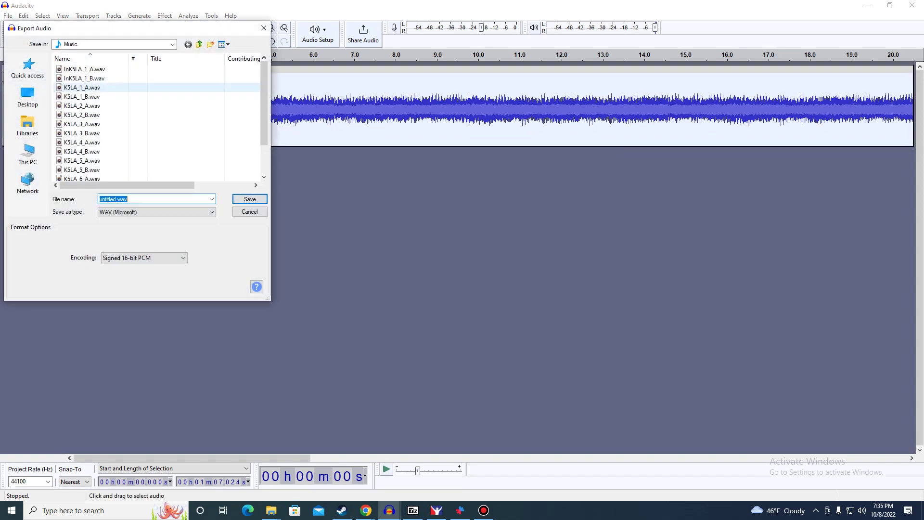
key("Escape")
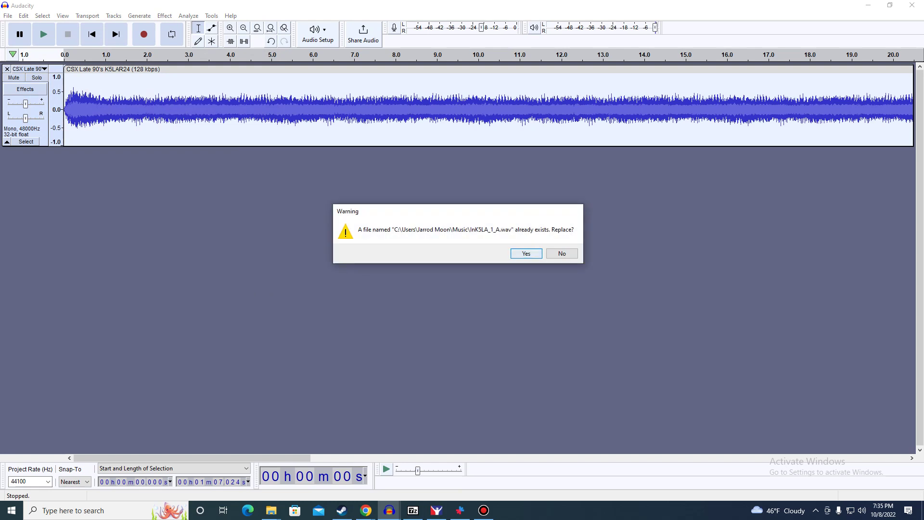
key("Return")
key("Return")
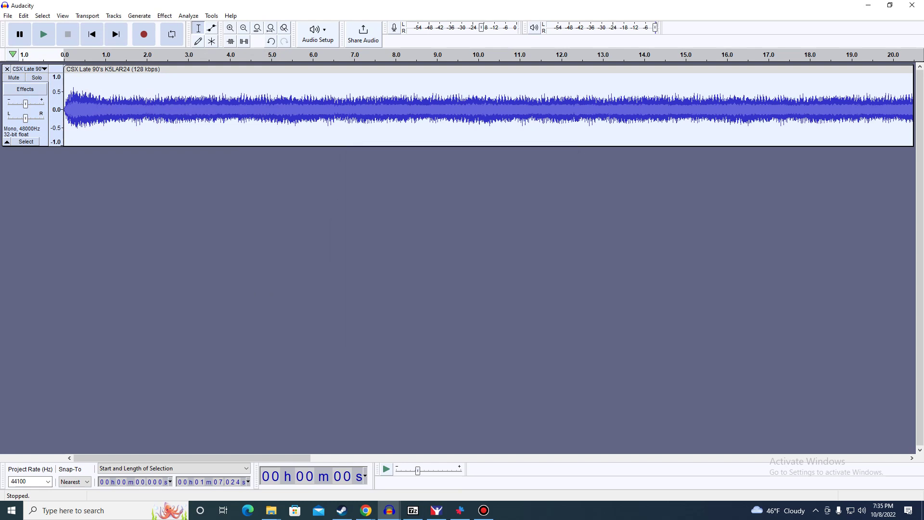